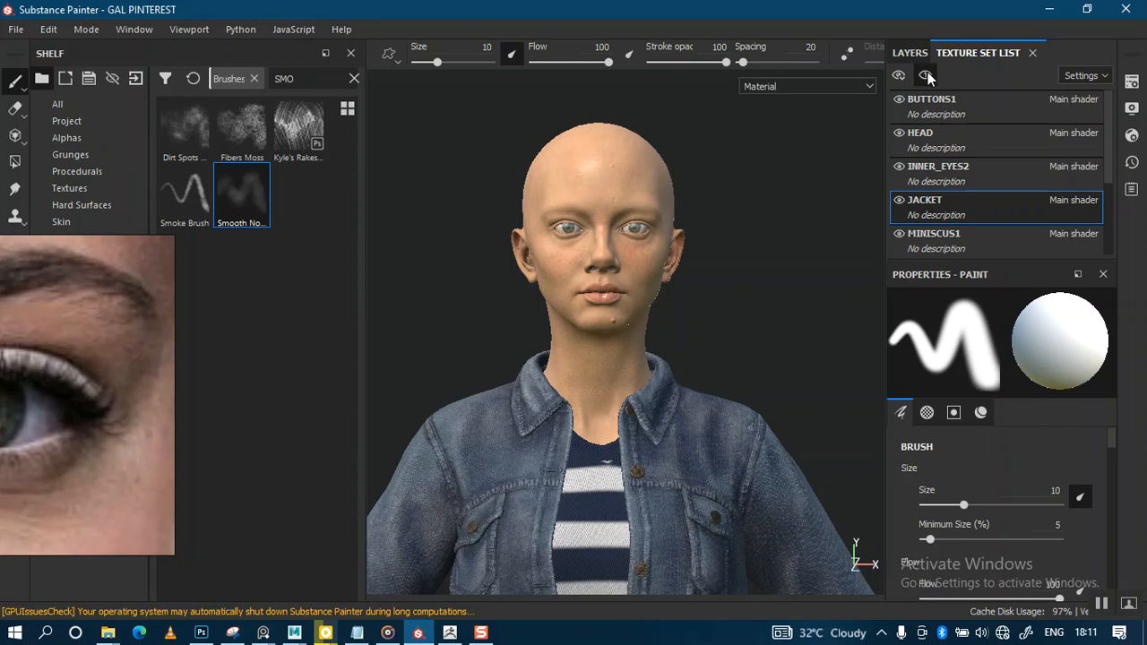
# Isolate the jacket texture set and add a fill layer named STITCHES directly above Fill layer 2.
pyautogui.keyDown('alt'); pyautogui.moveTo(684, 350); pyautogui.dragTo(666, 243, button='right'); pyautogui.keyUp('alt')
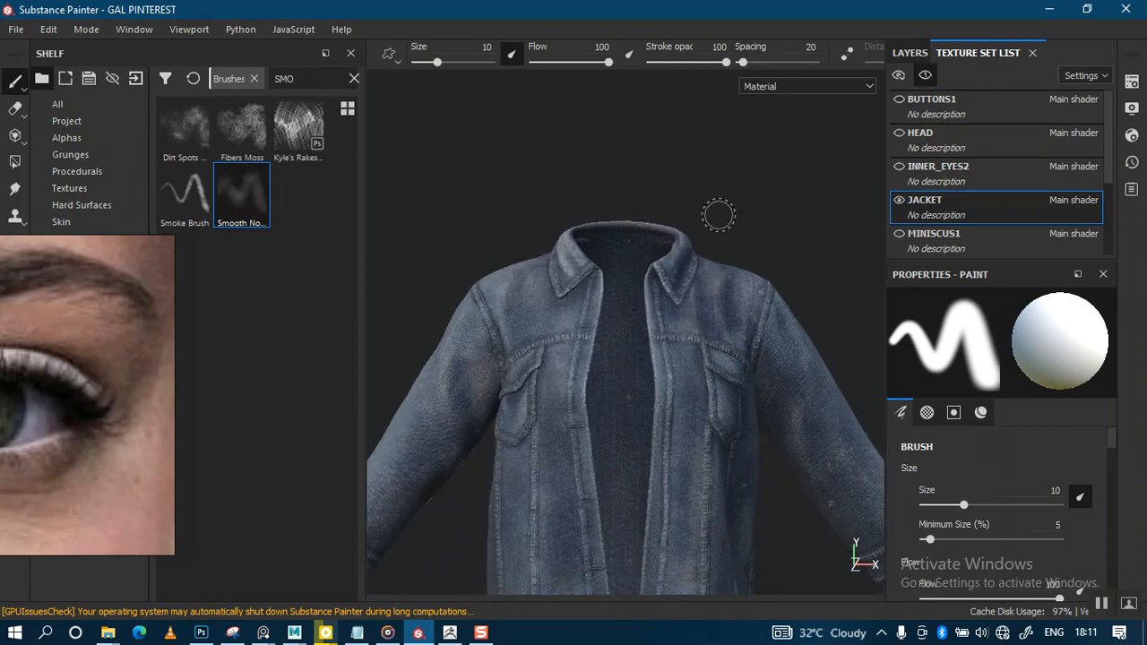
pyautogui.click(909, 53)
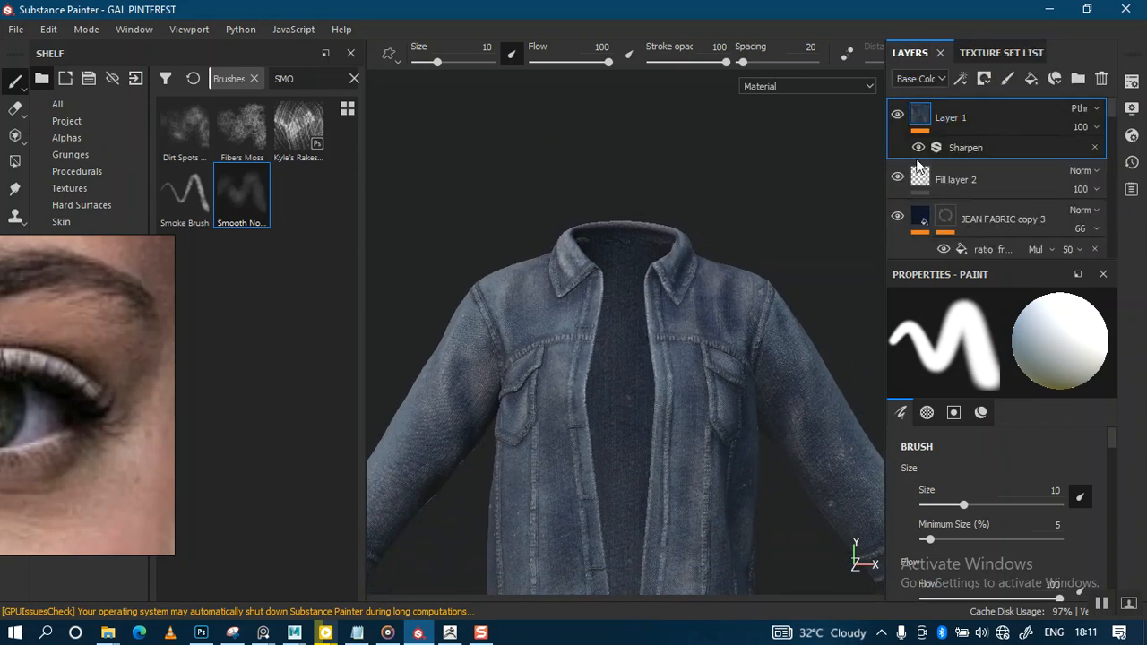
pyautogui.click(1005, 183)
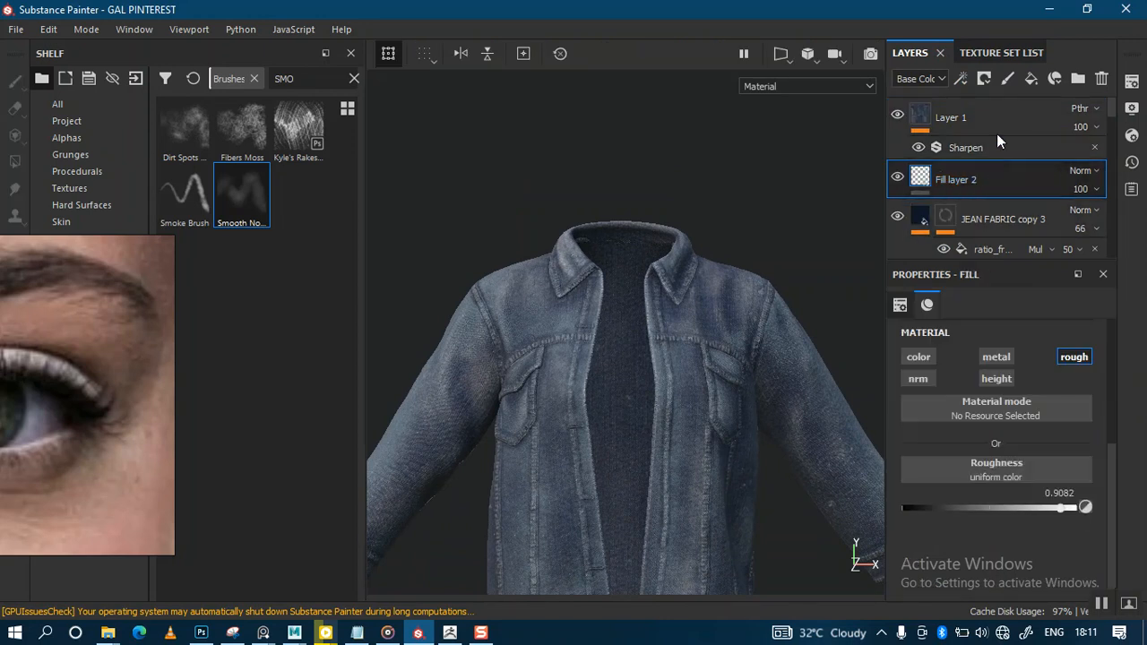
pyautogui.doubleClick(958, 179)
pyautogui.write('STITCHE')
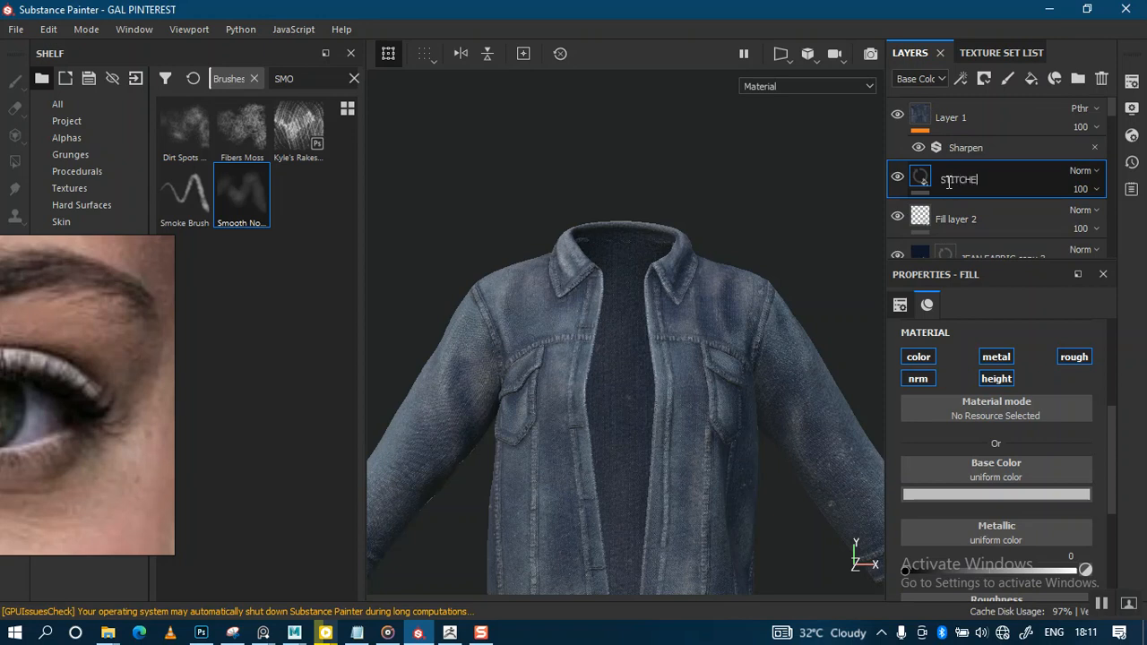
pyautogui.write('S')
pyautogui.press('Return')
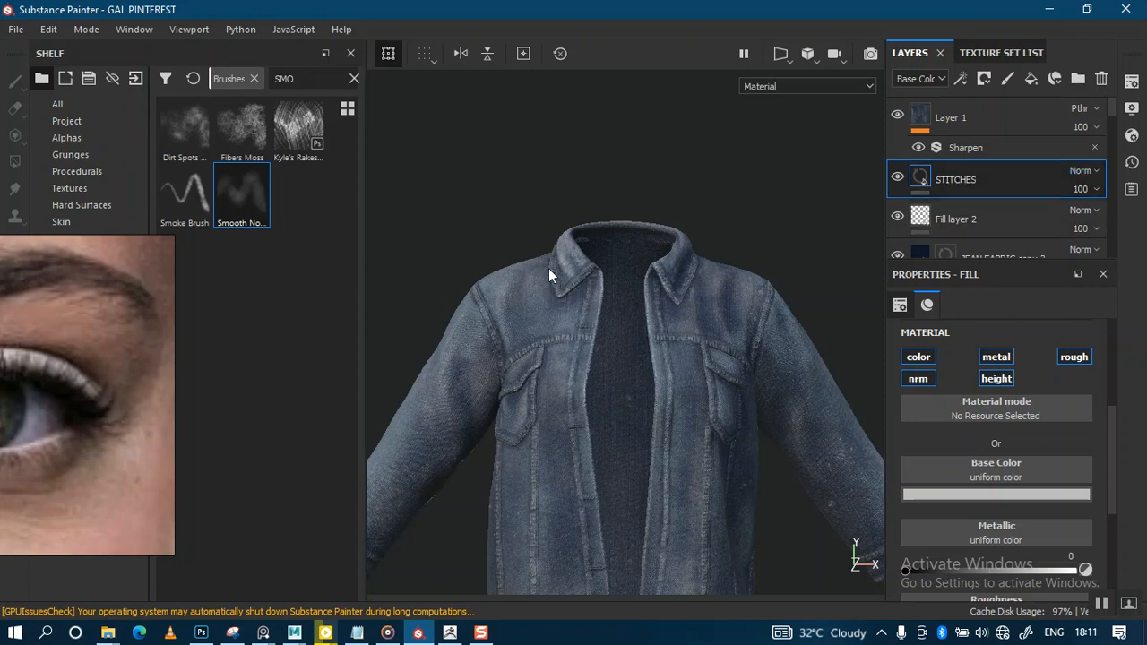
# Examine the denim jacket in the reference image, focusing on the seam stitching and the buttonhole thread color.
pyautogui.moveTo(39, 403); pyautogui.dragTo(242, 363, button='right')
pyautogui.scroll(-8, 240, 363)
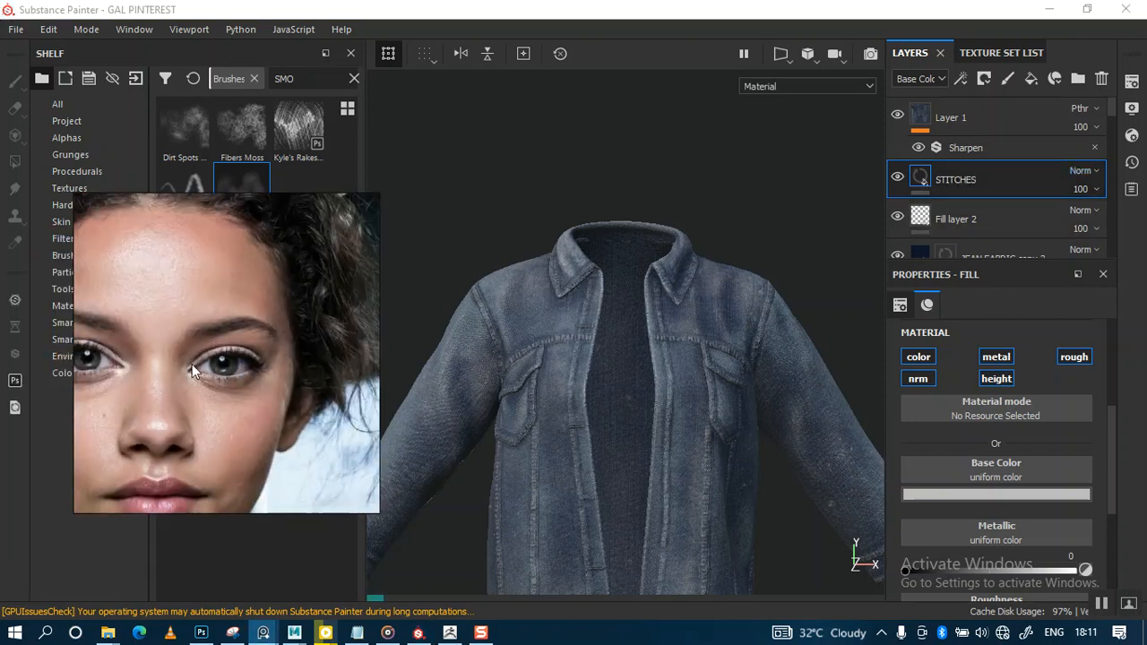
pyautogui.scroll(-5, 227, 327)
pyautogui.moveTo(228, 352); pyautogui.dragTo(235, 308, button='middle')
pyautogui.scroll(3, 249, 390)
pyautogui.scroll(8, 246, 390)
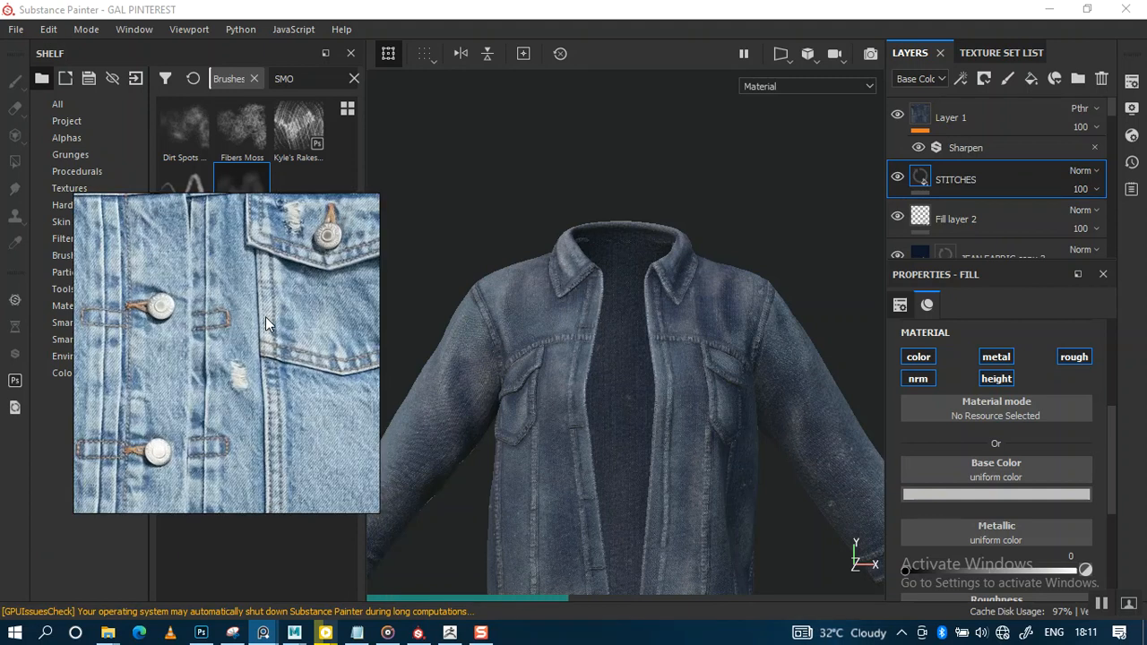
pyautogui.scroll(4, 254, 334)
pyautogui.moveTo(252, 278); pyautogui.dragTo(258, 386, button='middle')
pyautogui.moveTo(209, 343); pyautogui.dragTo(241, 340, button='middle')
pyautogui.moveTo(219, 378); pyautogui.dragTo(263, 362, button='middle')
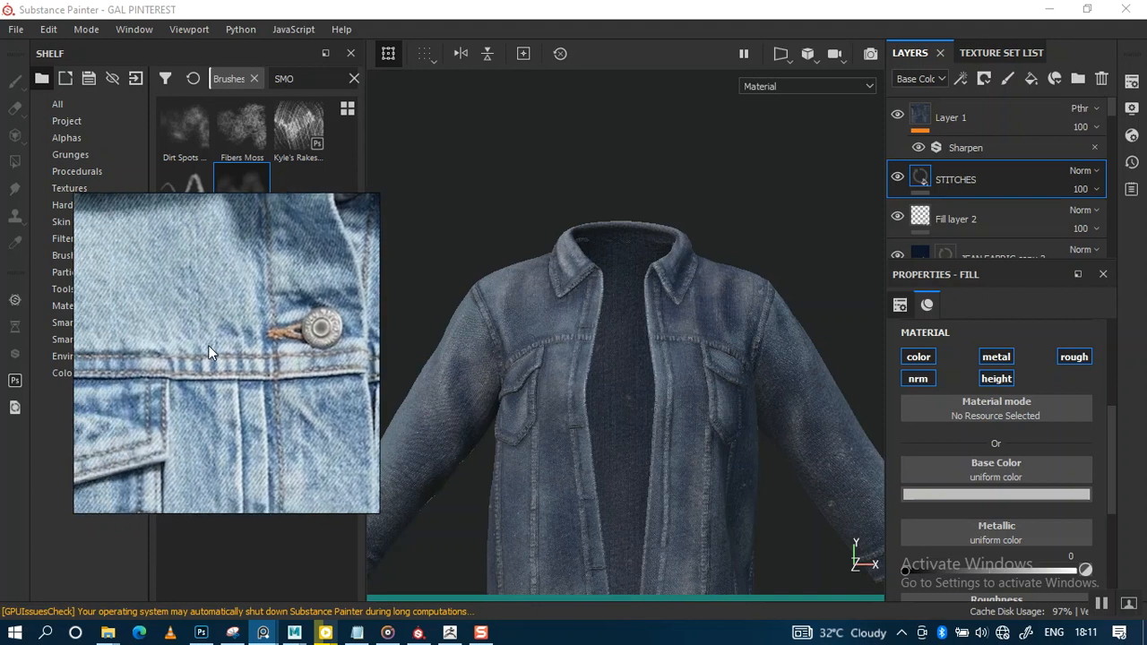
pyautogui.moveTo(197, 345); pyautogui.dragTo(175, 375, button='middle')
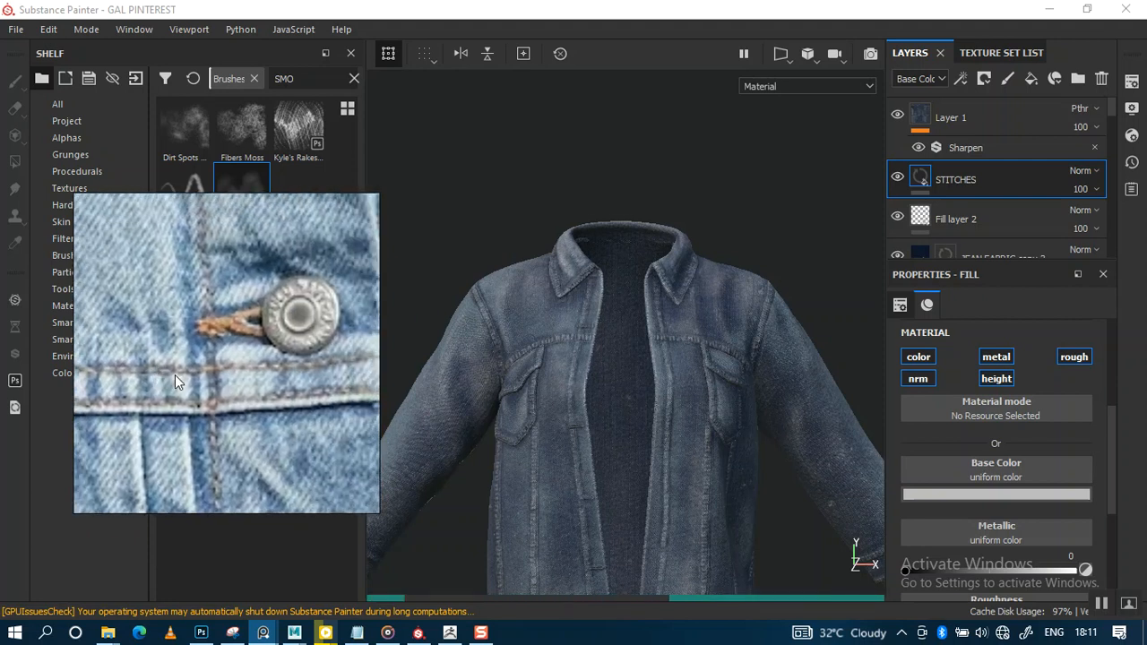
pyautogui.scroll(2, 182, 381)
pyautogui.scroll(-1, 234, 325)
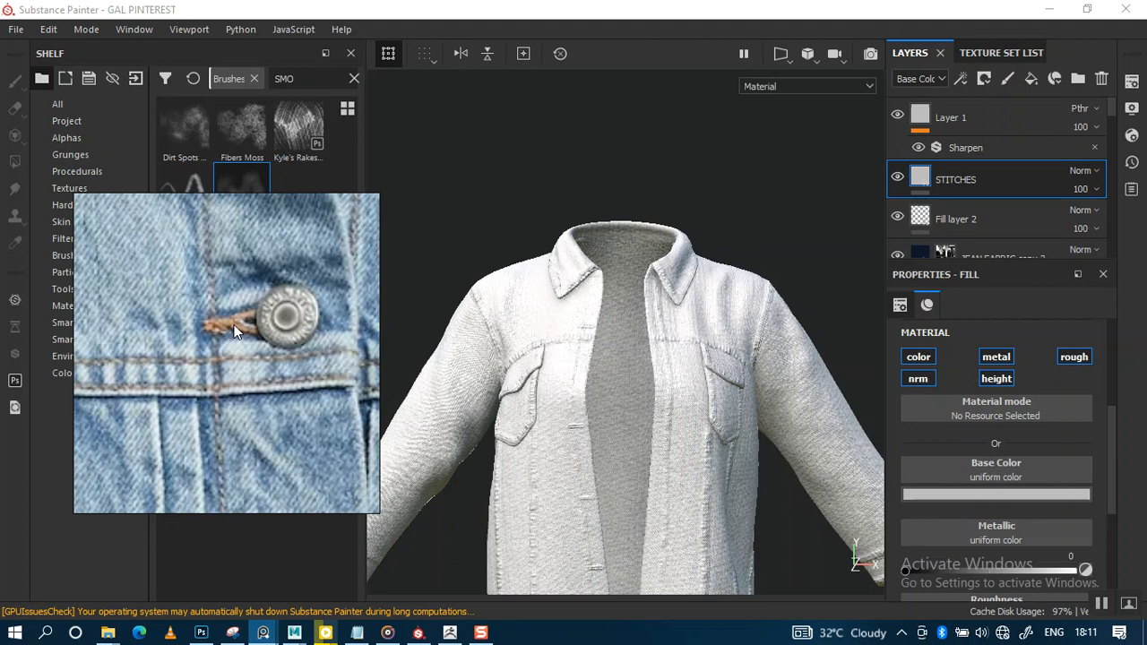
pyautogui.moveTo(238, 324); pyautogui.dragTo(212, 342, button='middle')
pyautogui.scroll(1, 211, 345)
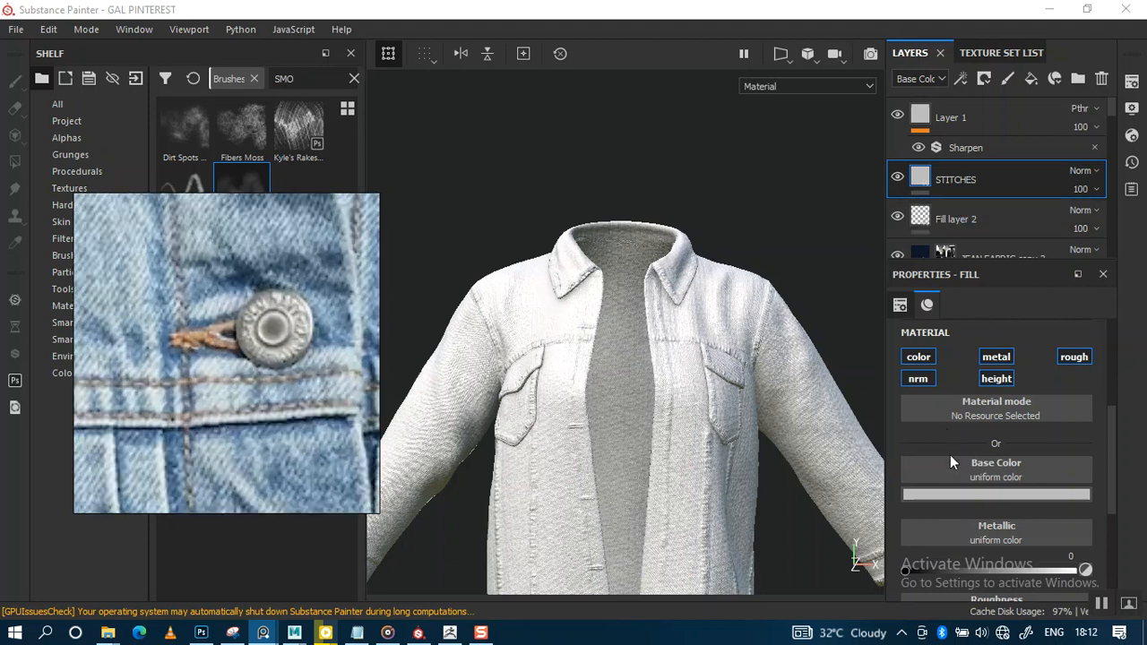
# Set the STITCHES base color to a dark brown sampled from the buttonhole thread in the reference image.
pyautogui.click(968, 500)
pyautogui.click(968, 499)
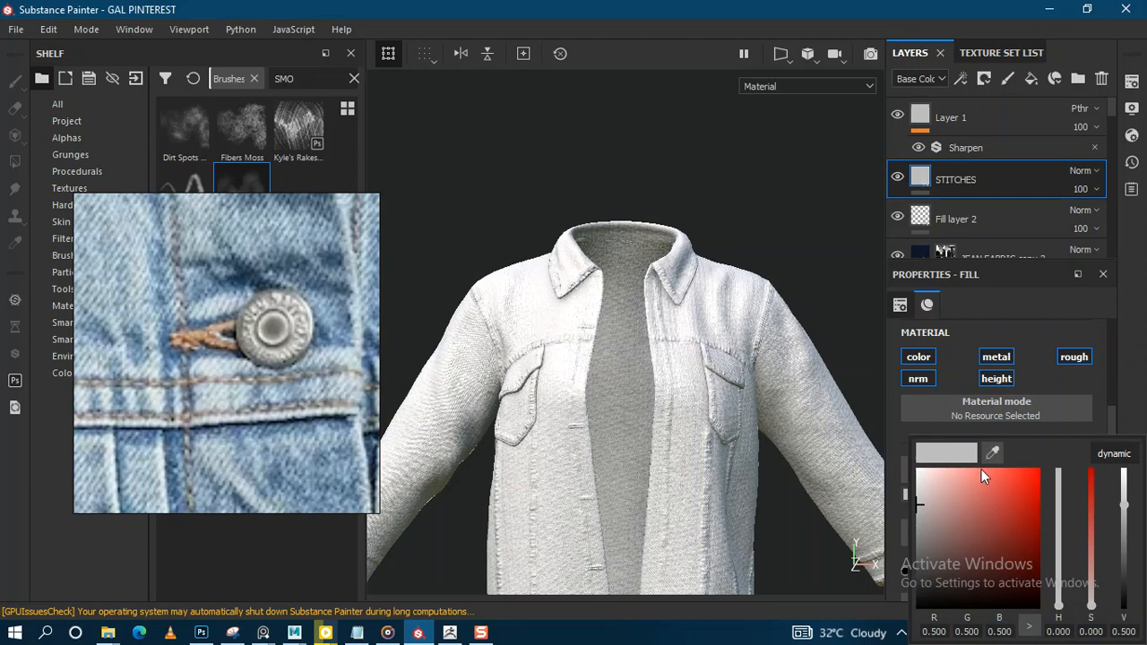
pyautogui.click(992, 458)
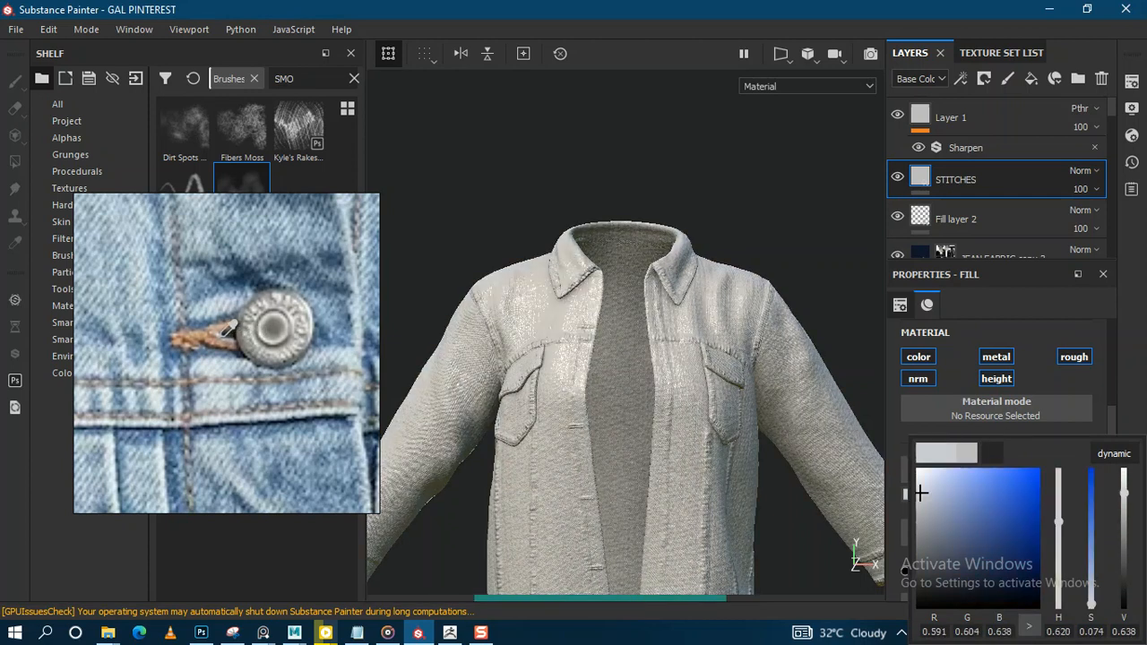
pyautogui.click(219, 330)
pyautogui.click(208, 342)
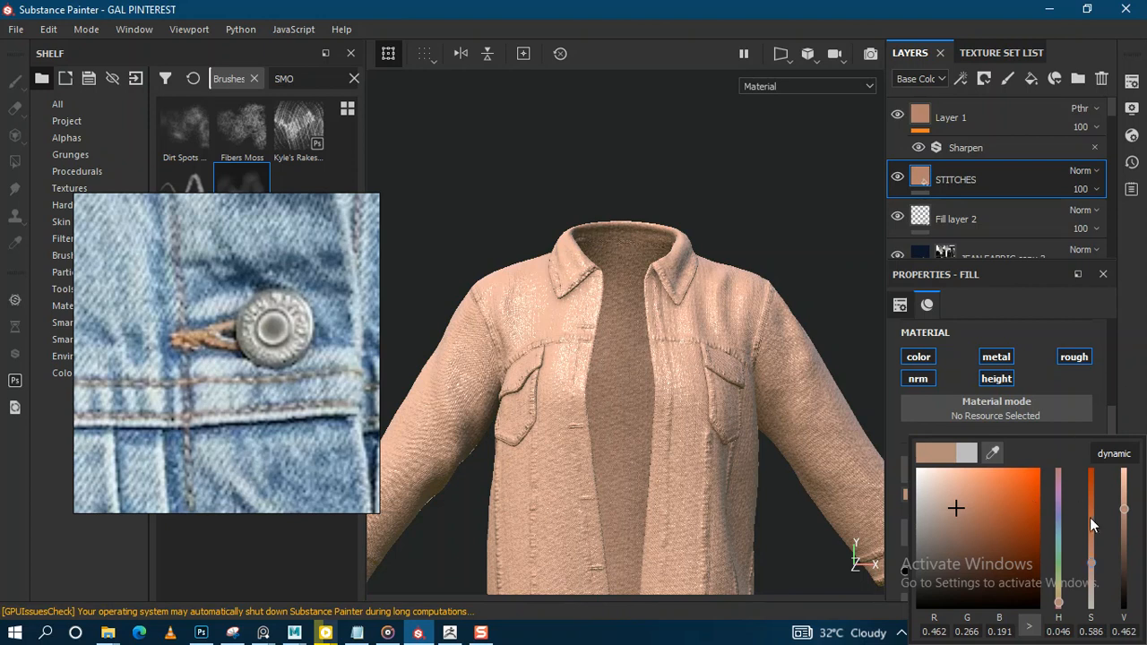
pyautogui.click(993, 453)
pyautogui.click(229, 346)
pyautogui.moveTo(229, 346)
pyautogui.mouseDown()
pyautogui.moveTo(212, 331)
pyautogui.moveTo(208, 350)
pyautogui.mouseUp()
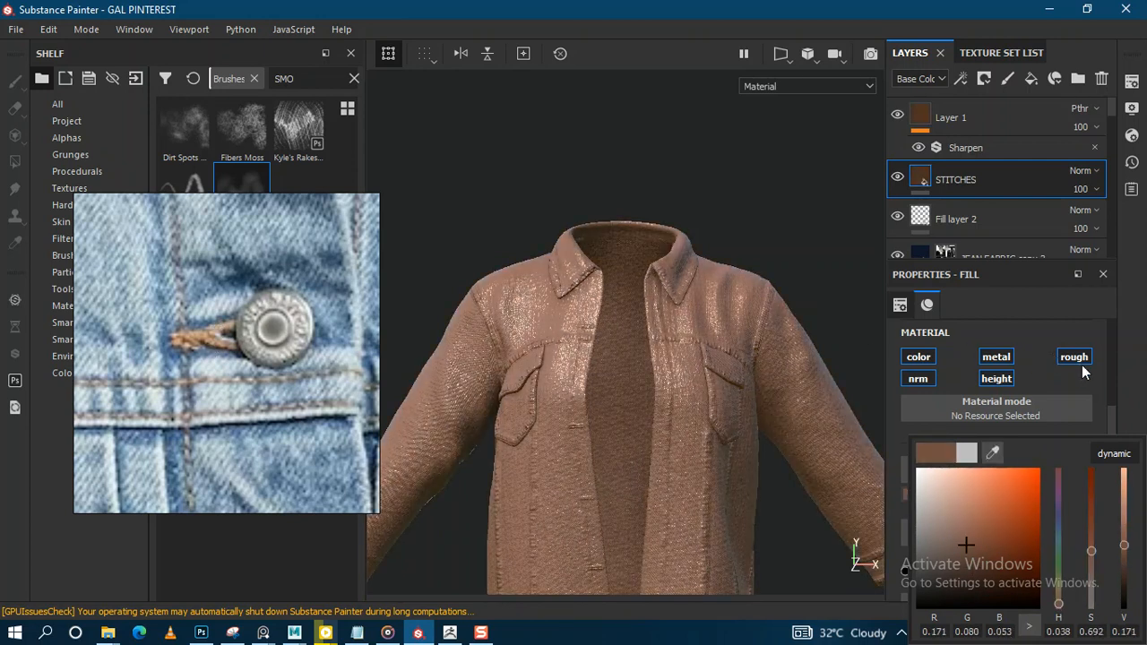
pyautogui.click(662, 336)
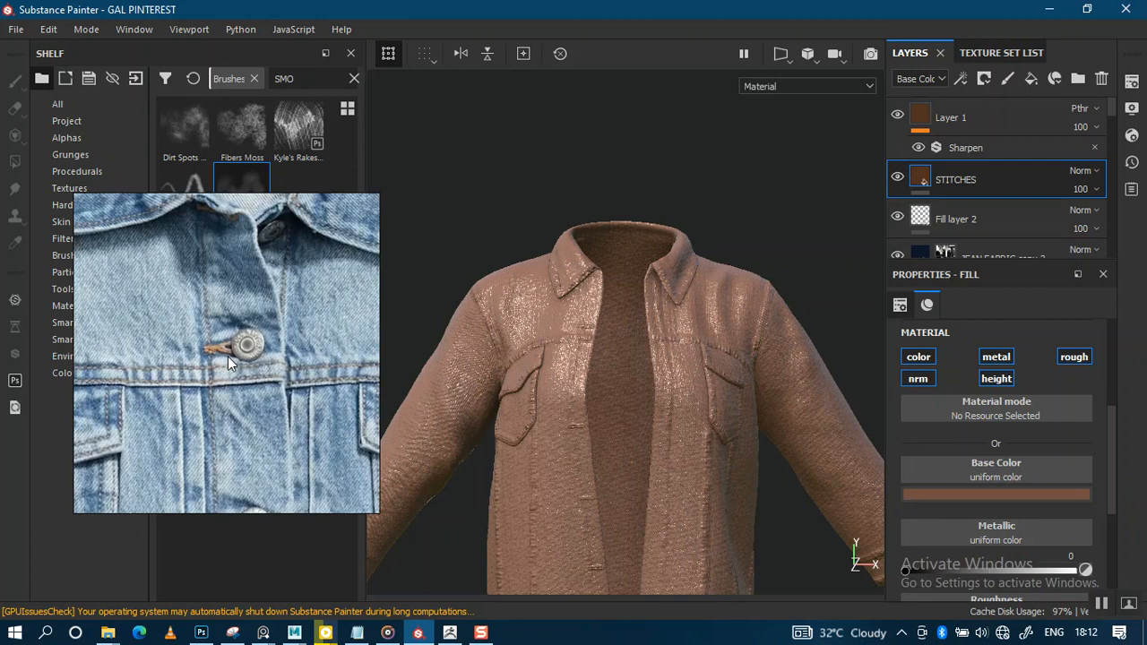
# Resample the STITCHES base color as a lighter tan from the reference's buttonhole thread, R 0.509, G 0.262, B 0.181.
pyautogui.click(237, 338)
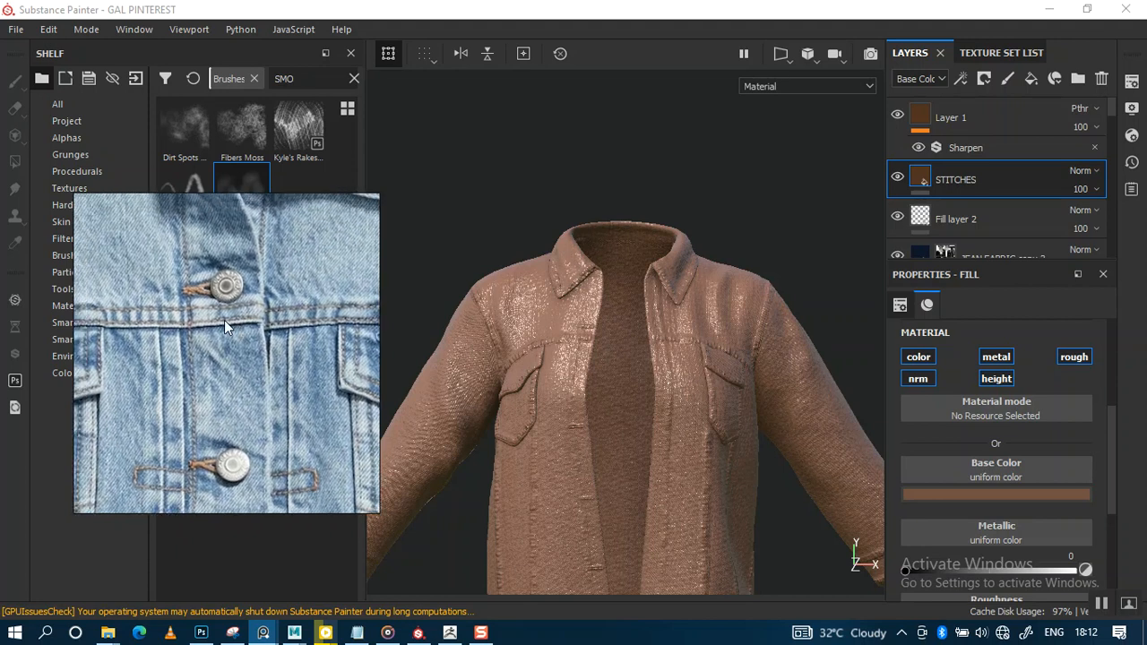
pyautogui.click(631, 413)
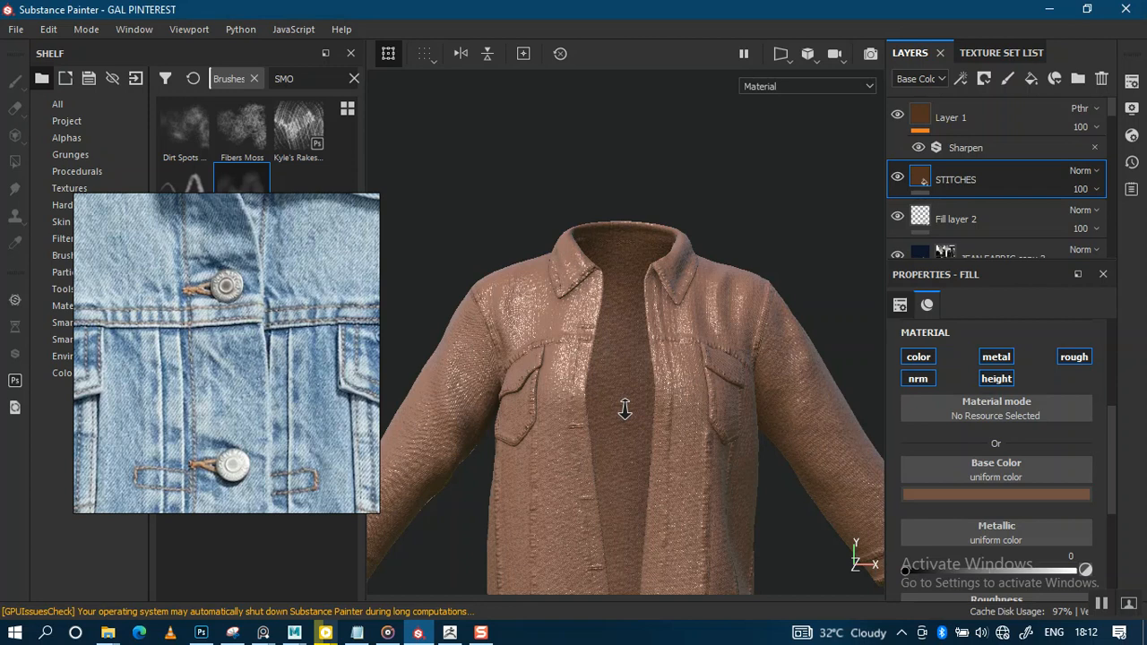
pyautogui.scroll(1, 653, 429)
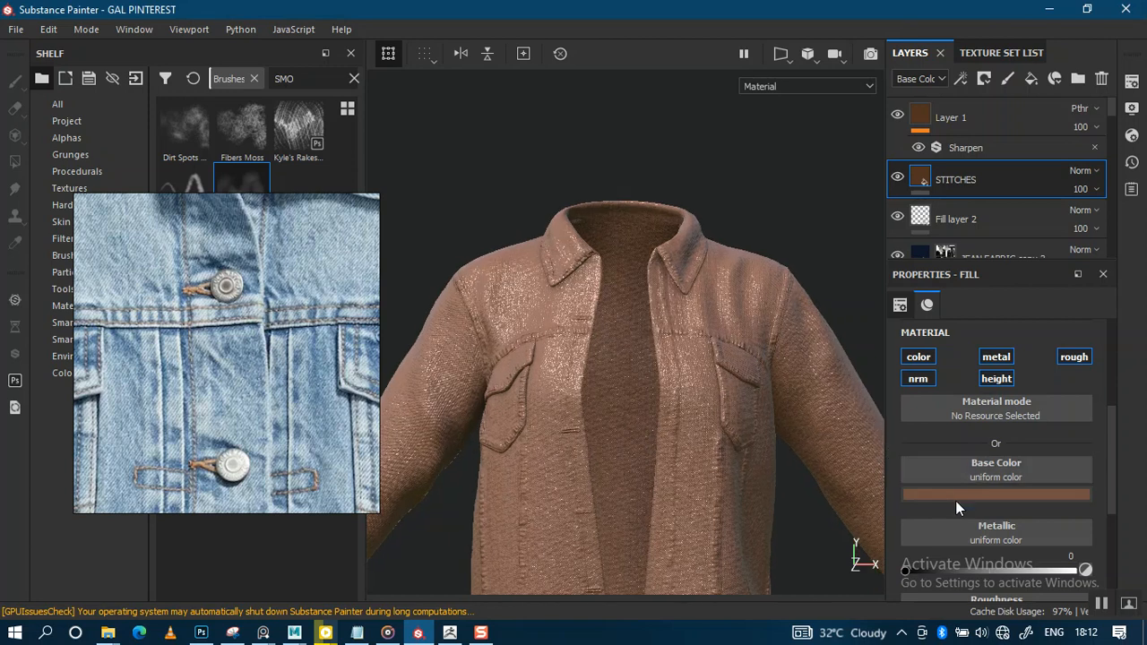
pyautogui.click(990, 494)
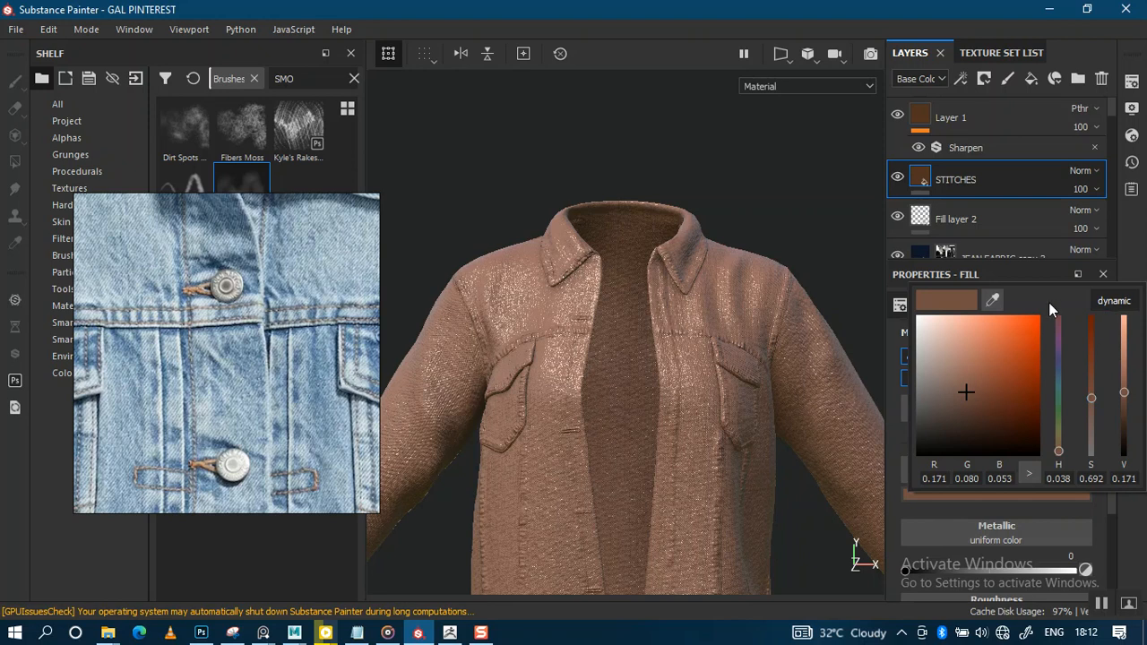
pyautogui.moveTo(998, 300); pyautogui.dragTo(224, 287)
pyautogui.moveTo(921, 356); pyautogui.dragTo(962, 350)
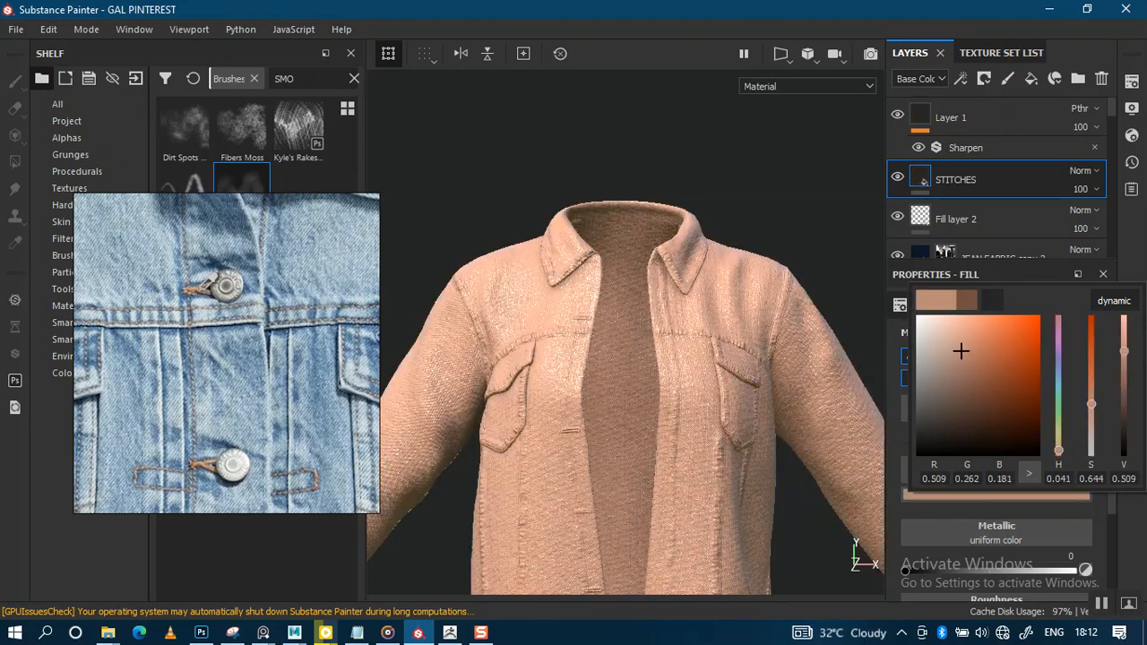
pyautogui.click(1131, 260)
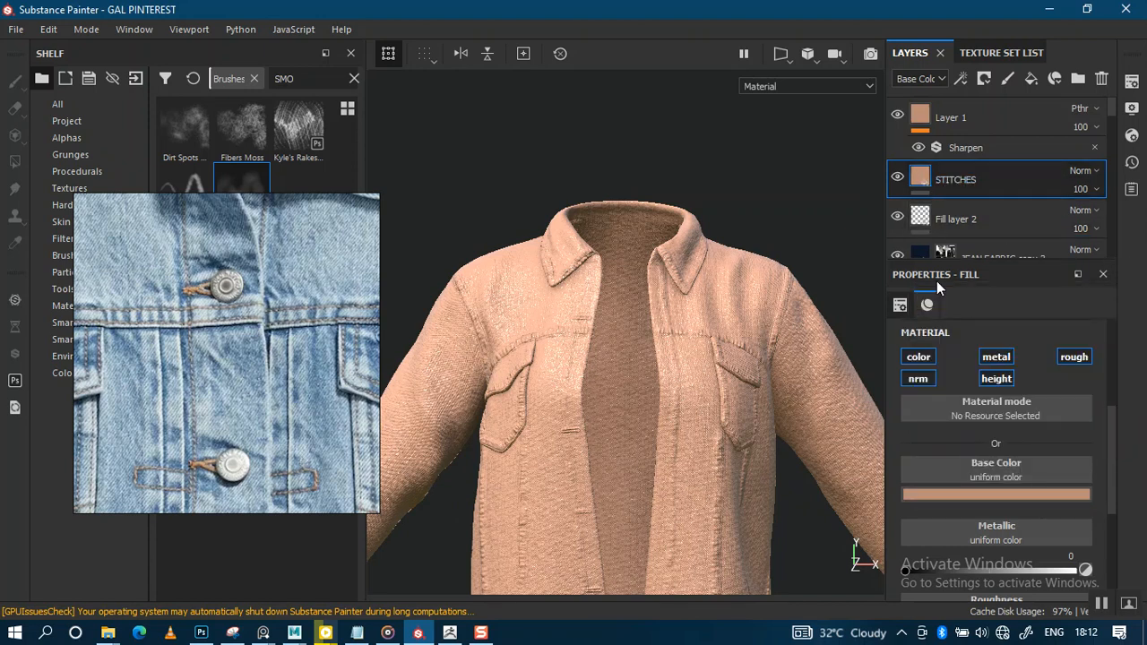
# Add a black mask to the STITCHES layer and set its fill height to 0.2754.
pyautogui.rightClick(927, 185)
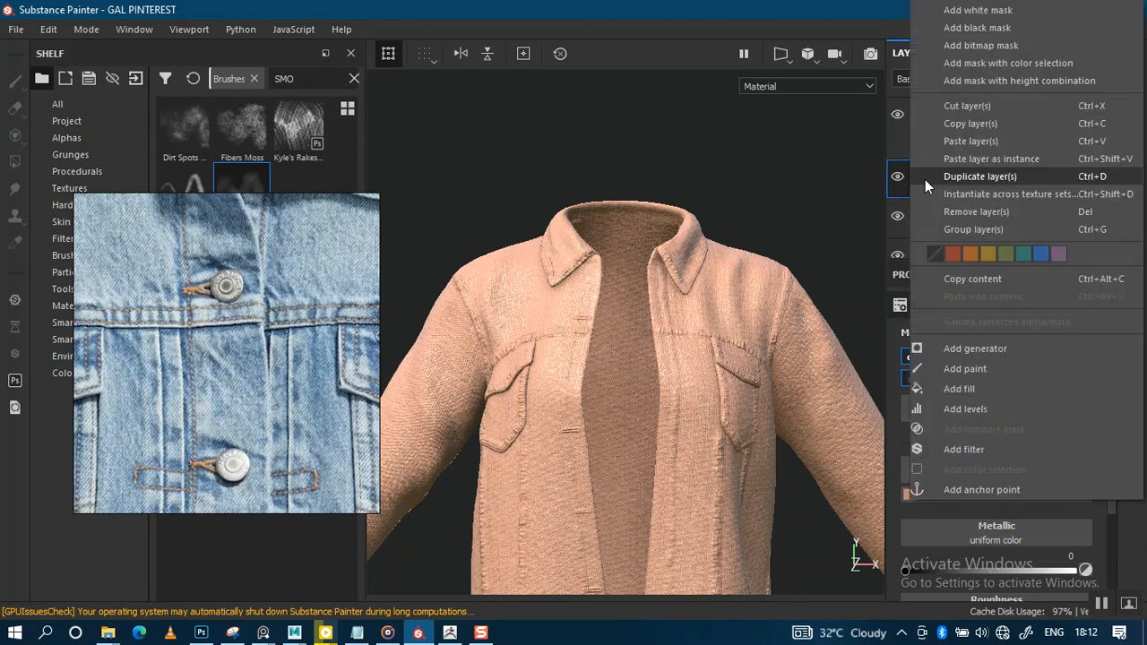
pyautogui.click(984, 28)
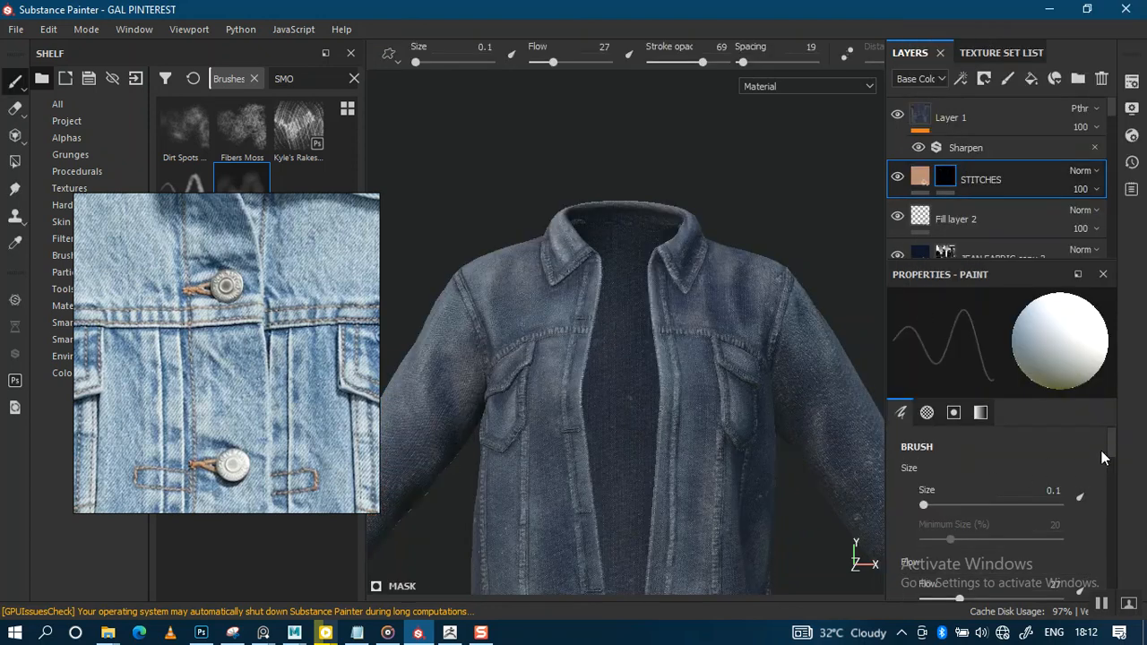
pyautogui.click(921, 177)
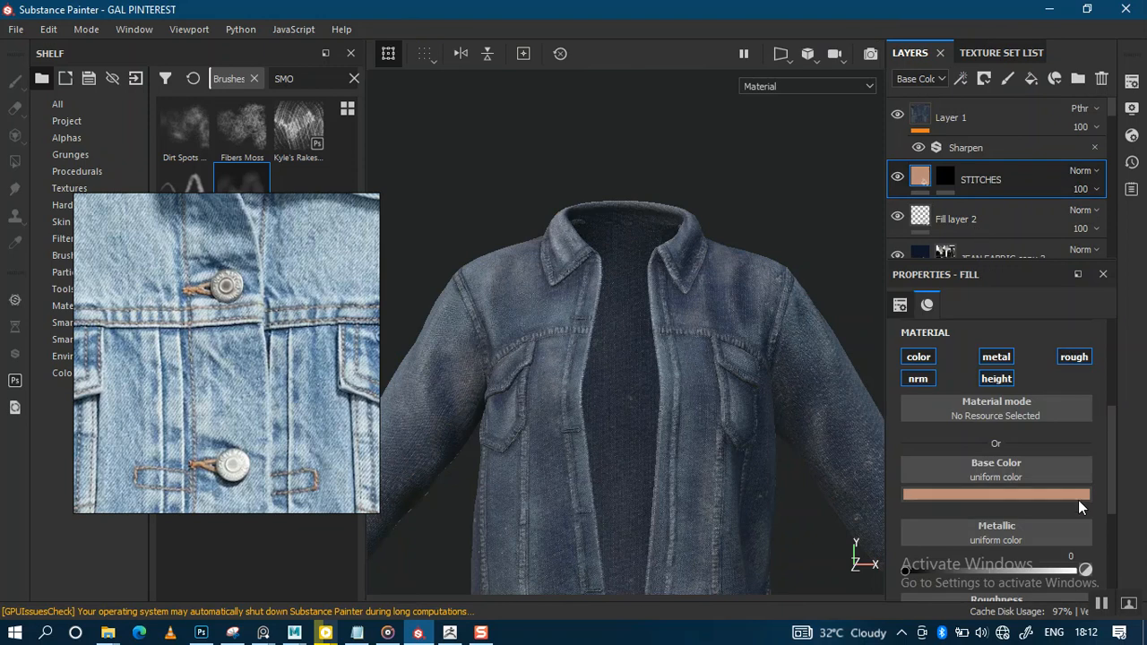
pyautogui.scroll(-5, 1111, 483)
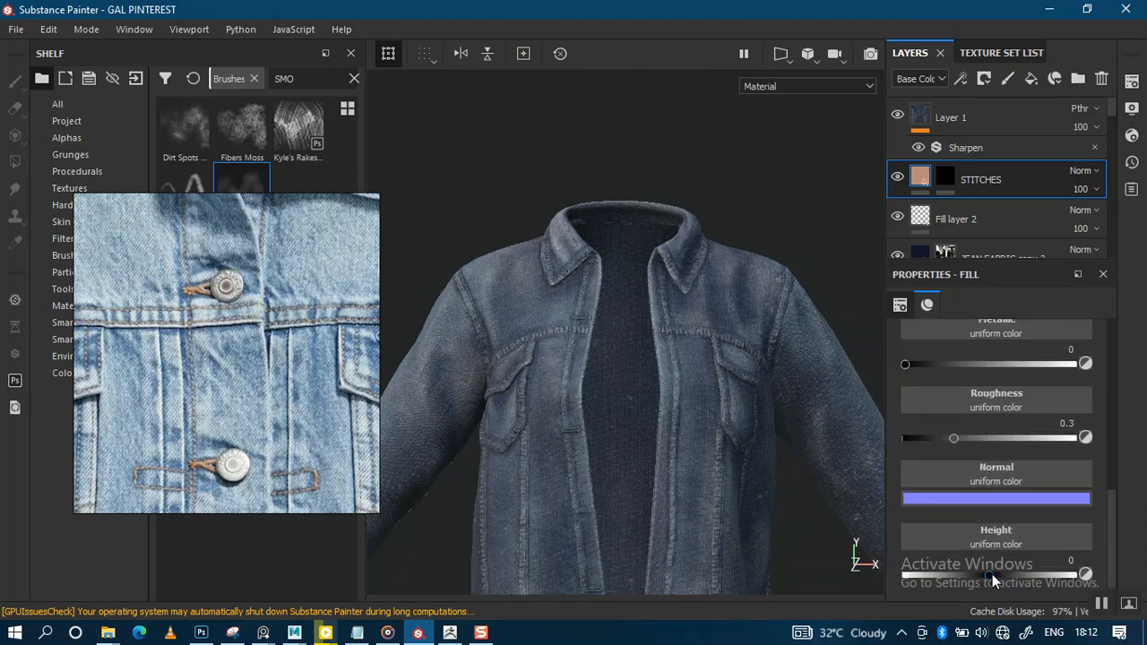
pyautogui.moveTo(1007, 572); pyautogui.dragTo(1013, 573)
# Filter the brushes by "STIT" and select the Stitches Small brush for the jacket's stitching.
pyautogui.keyDown('alt'); pyautogui.moveTo(606, 251); pyautogui.dragTo(599, 467, button='right'); pyautogui.keyUp('alt')
pyautogui.keyDown('alt'); pyautogui.moveTo(581, 344); pyautogui.dragTo(665, 333); pyautogui.keyUp('alt')
pyautogui.scroll(4, 540, 338)
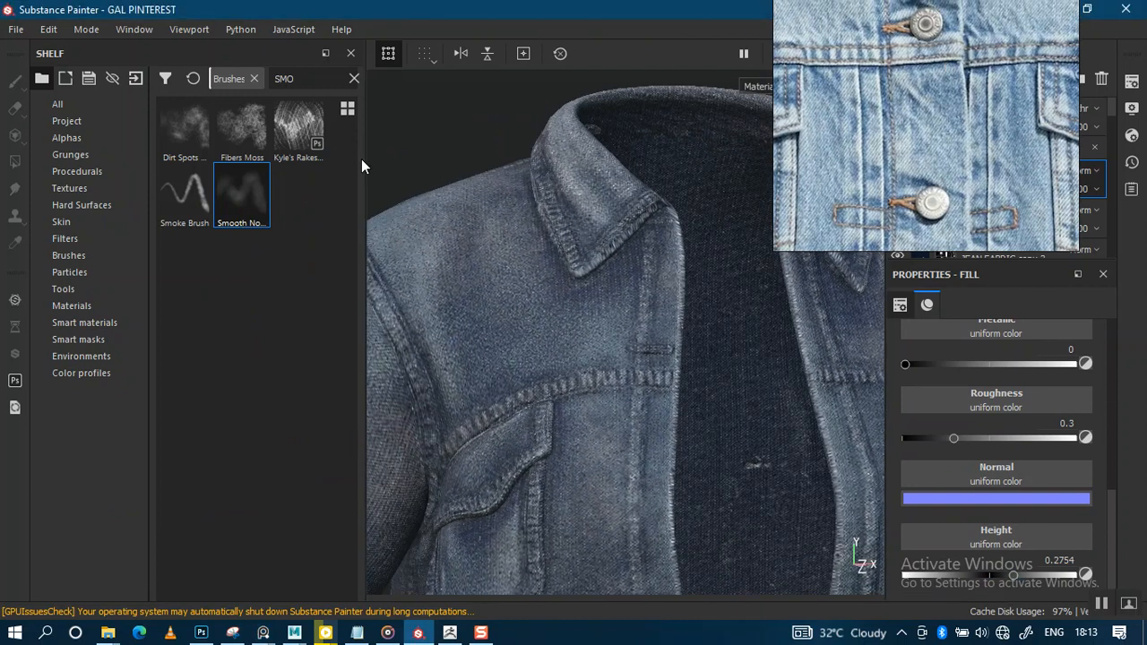
pyautogui.moveTo(300, 78); pyautogui.dragTo(263, 78)
pyautogui.write('S')
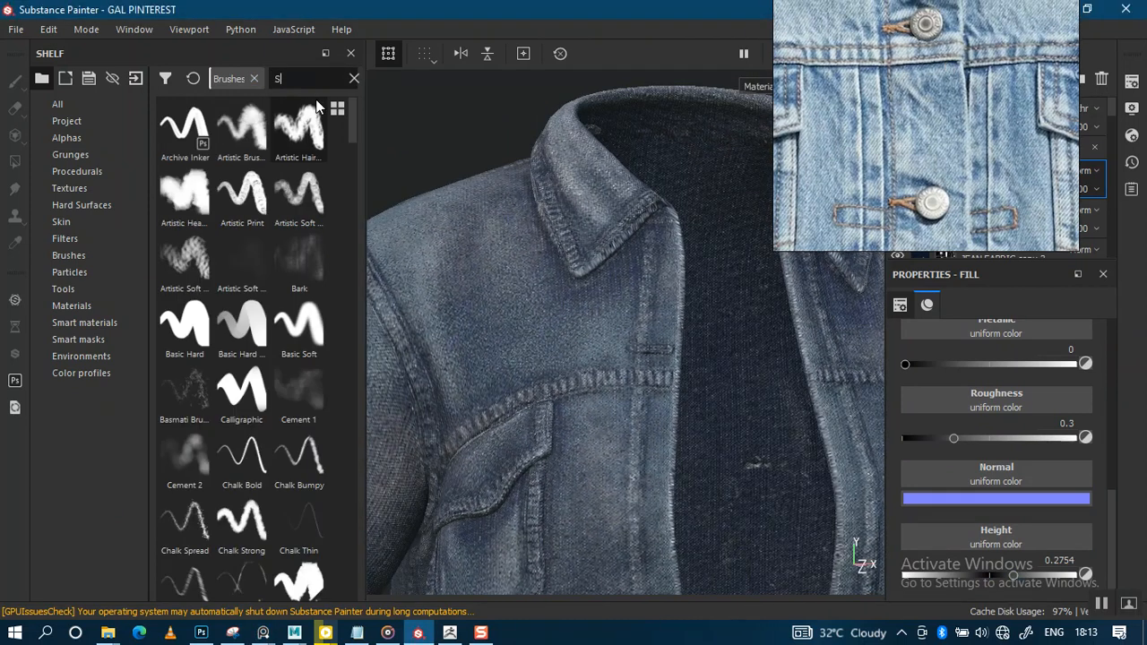
pyautogui.write('TI')
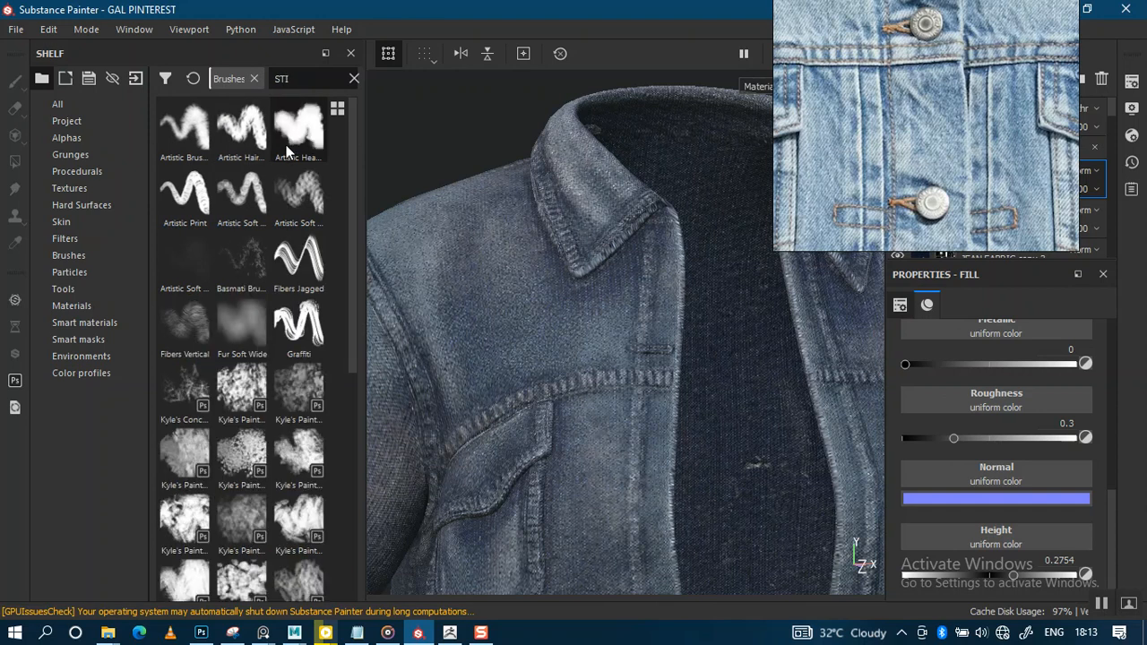
pyautogui.write('T')
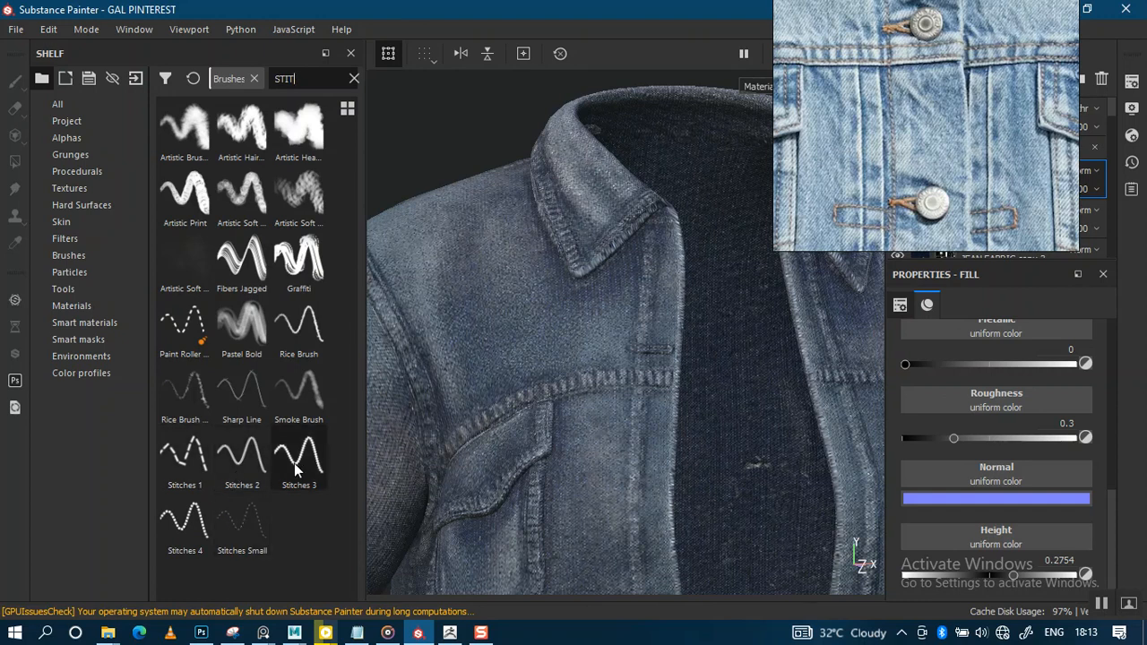
pyautogui.click(238, 518)
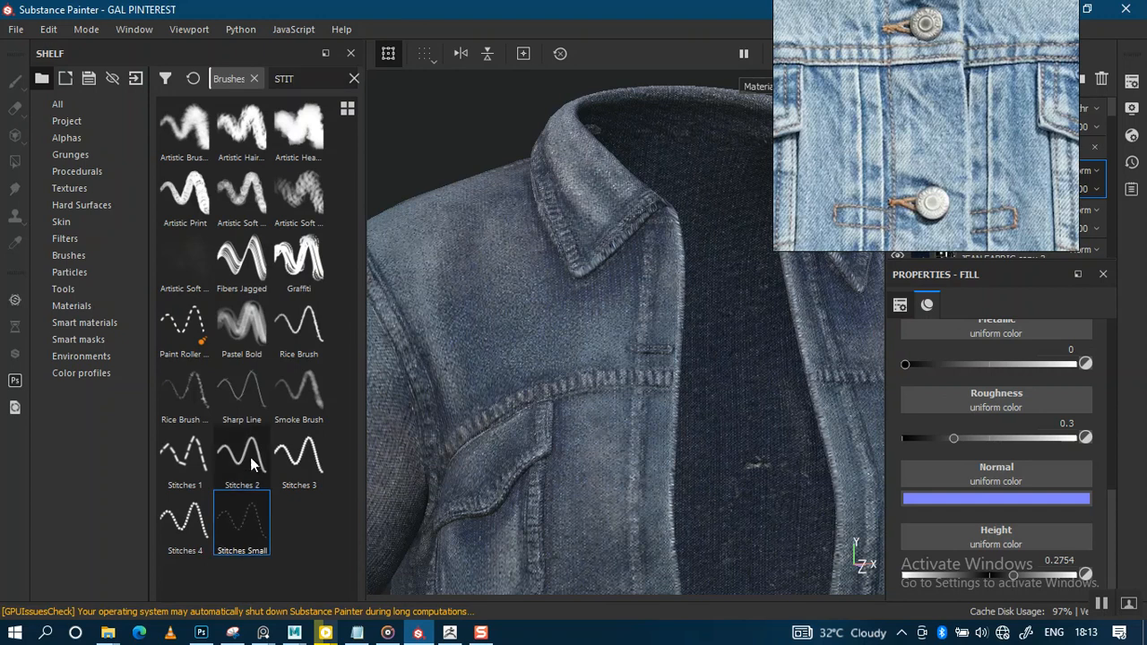
pyautogui.moveTo(250, 464)
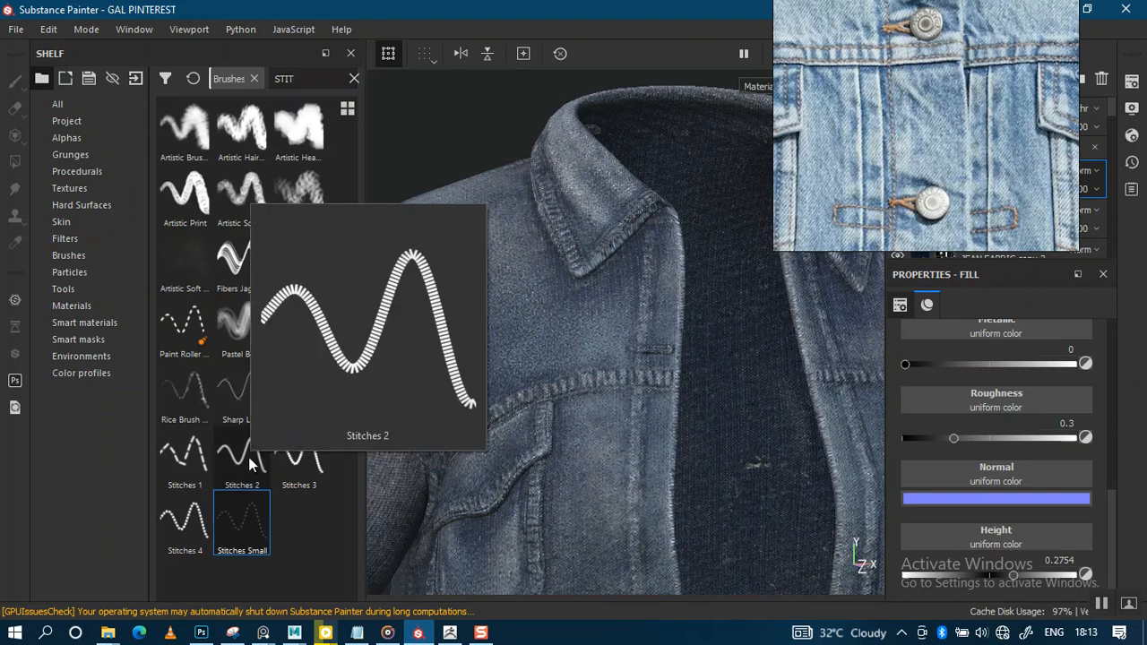
pyautogui.moveTo(249, 509)
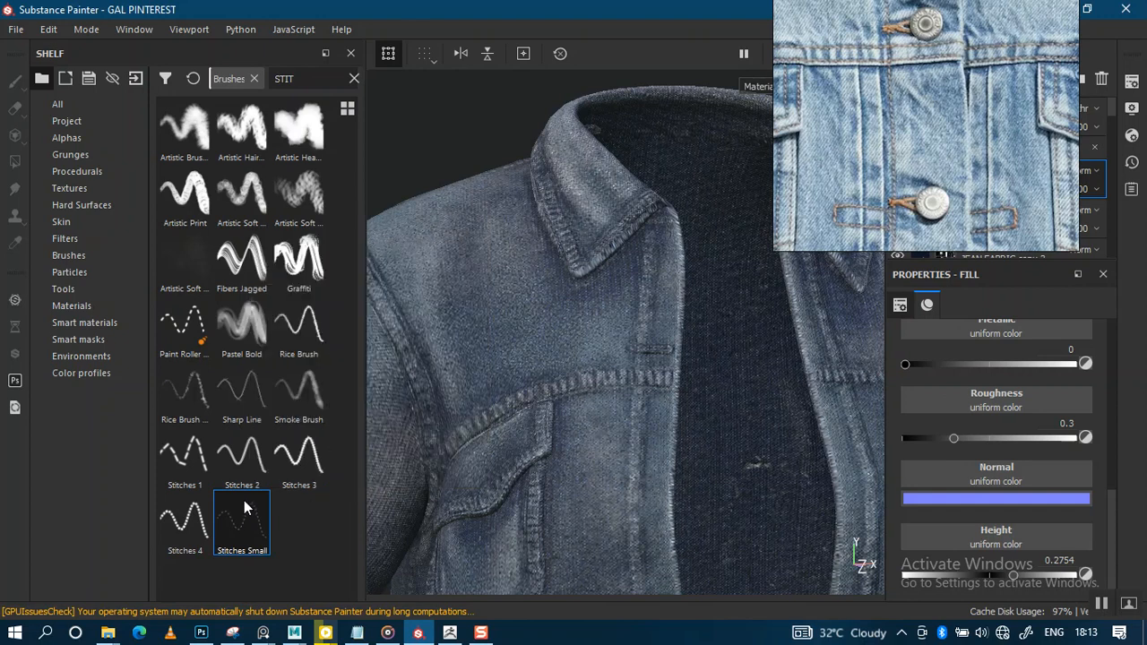
# Move the reference photo away from the layer stack and bring the jacket's front collar and yoke closer into view.
pyautogui.keyDown('alt'); pyautogui.moveTo(585, 388); pyautogui.dragTo(592, 529, button='right'); pyautogui.keyUp('alt')
pyautogui.keyDown('alt'); pyautogui.moveTo(622, 386); pyautogui.dragTo(619, 432); pyautogui.keyUp('alt')
pyautogui.moveTo(877, 203); pyautogui.dragTo(139, 305, button='right')
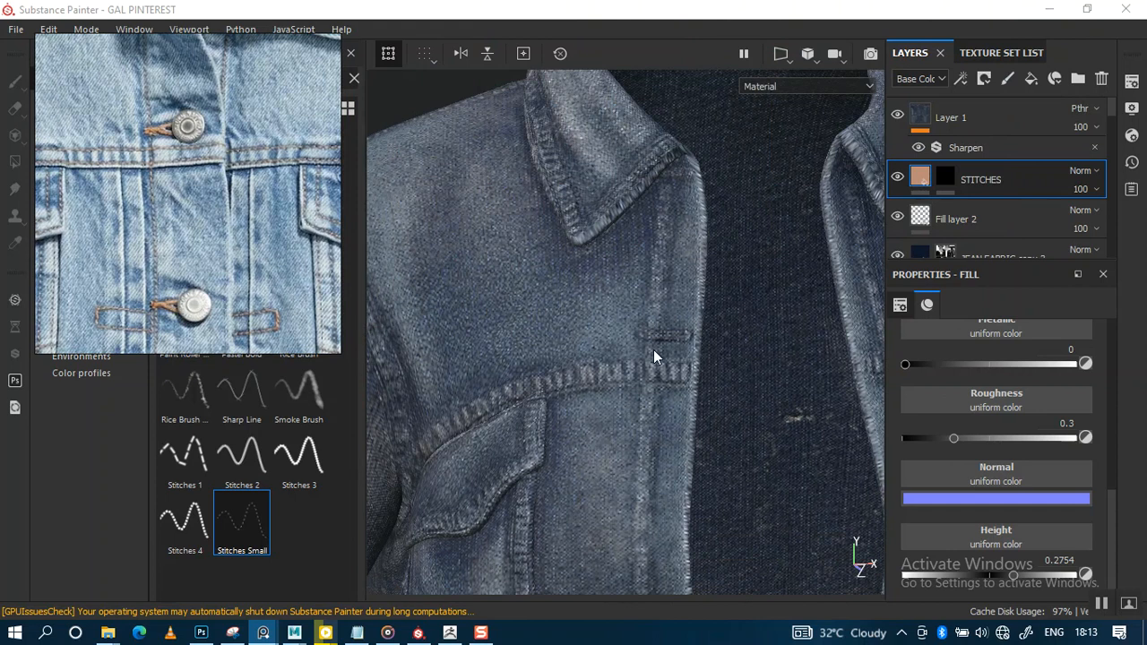
# Activate painting on the STITCHES mask and load the Stitches Small brush preset.
pyautogui.keyDown('alt'); pyautogui.moveTo(653, 349); pyautogui.dragTo(717, 300, button='right'); pyautogui.keyUp('alt')
pyautogui.press('1')
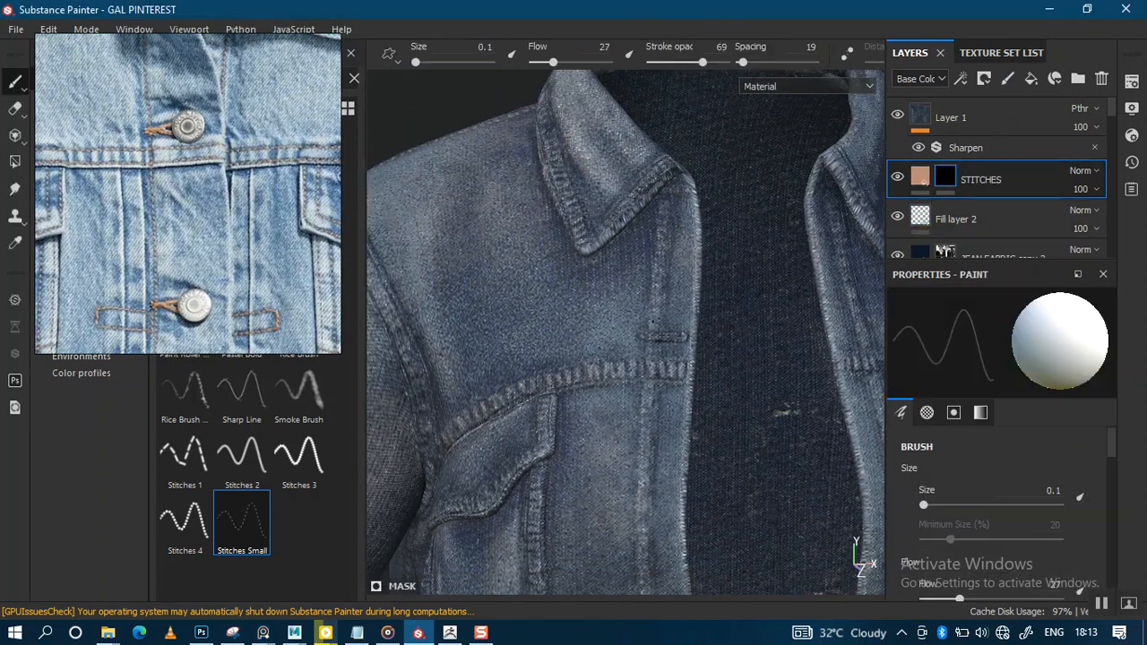
pyautogui.keyDown('alt'); pyautogui.moveTo(625, 375); pyautogui.dragTo(627, 413, button='right'); pyautogui.keyUp('alt')
pyautogui.keyDown('ctrl'); pyautogui.moveTo(606, 371); pyautogui.dragTo(606, 371, button='right'); pyautogui.keyUp('ctrl')
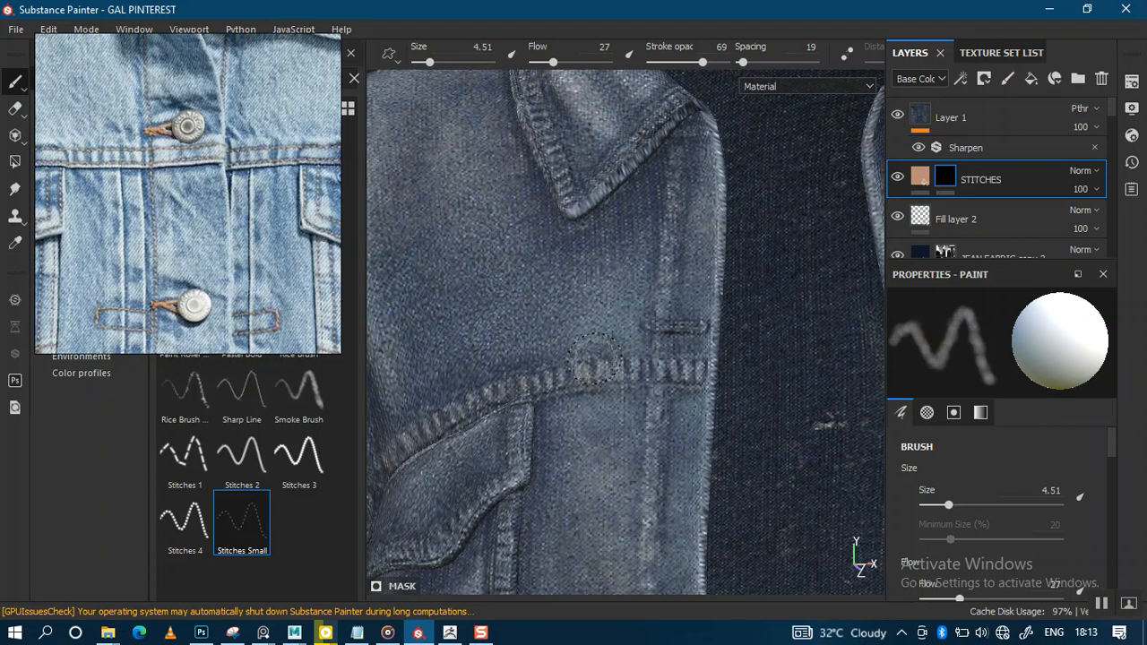
pyautogui.click(244, 518)
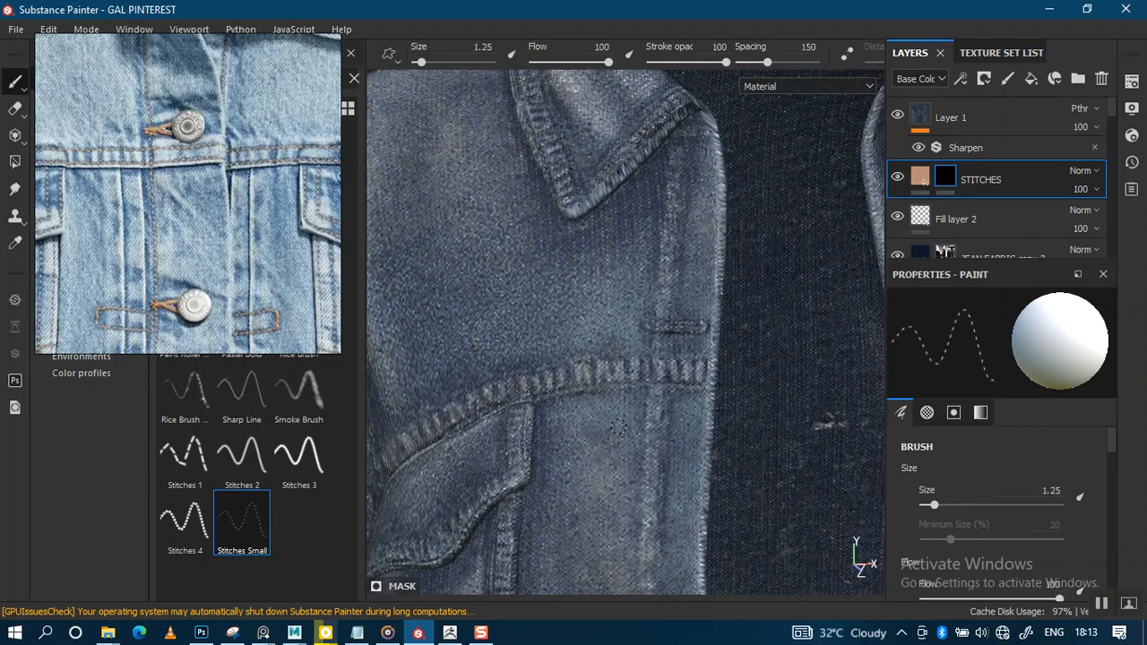
pyautogui.scroll(1, 629, 395)
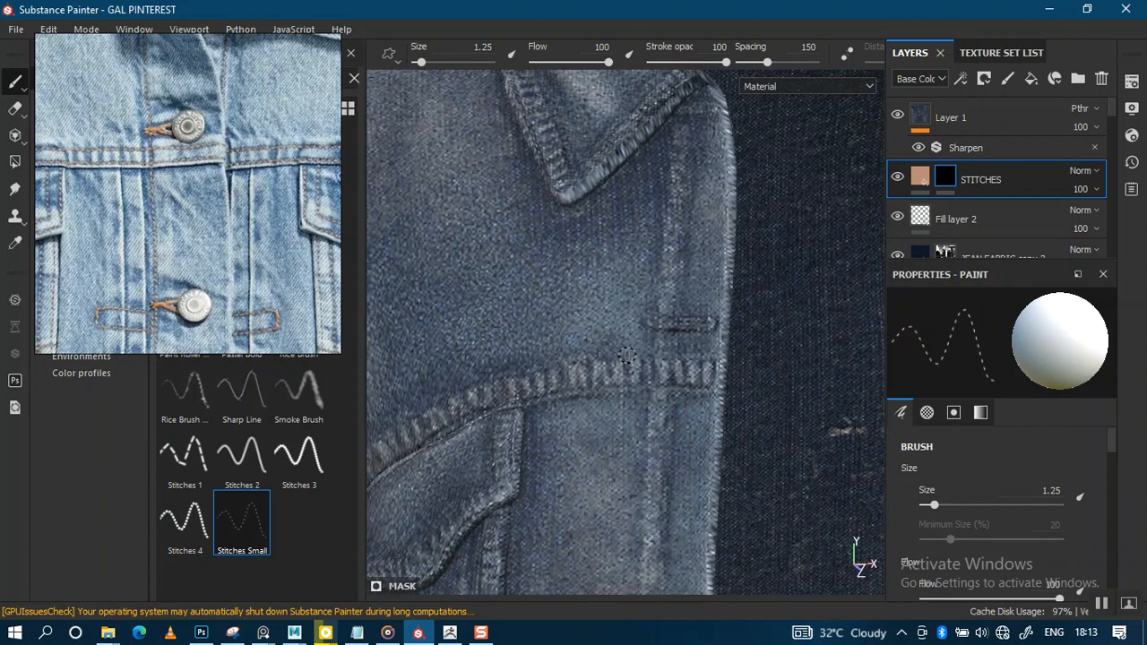
# Try a vertical test stroke of stitches across the front yoke seam at brush size 2.96, and undo it.
pyautogui.press(']')
pyautogui.press(']')
pyautogui.press(']')
pyautogui.press(']')
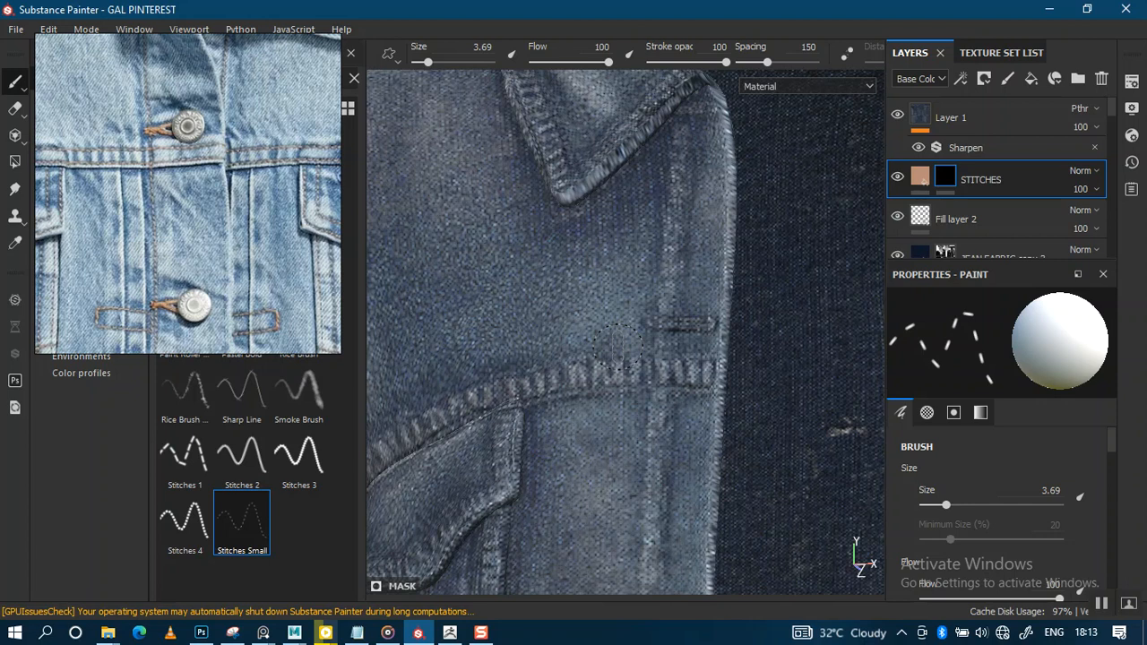
pyautogui.press('[')
pyautogui.scroll(1, 617, 344)
pyautogui.scroll(2, 612, 344)
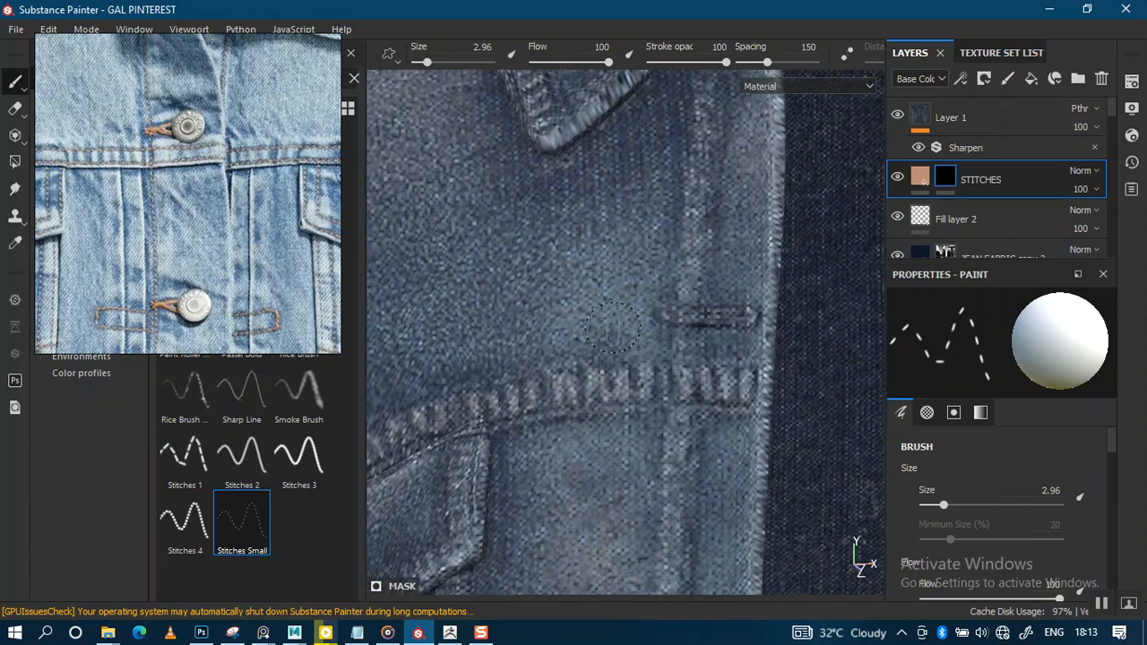
pyautogui.moveTo(619, 254); pyautogui.dragTo(603, 459)
pyautogui.hotkey('ctrl', 'z')
# Set the stitch brush angle to 90 and reduce the brush size to 1.74.
pyautogui.scroll(-5, 1106, 488)
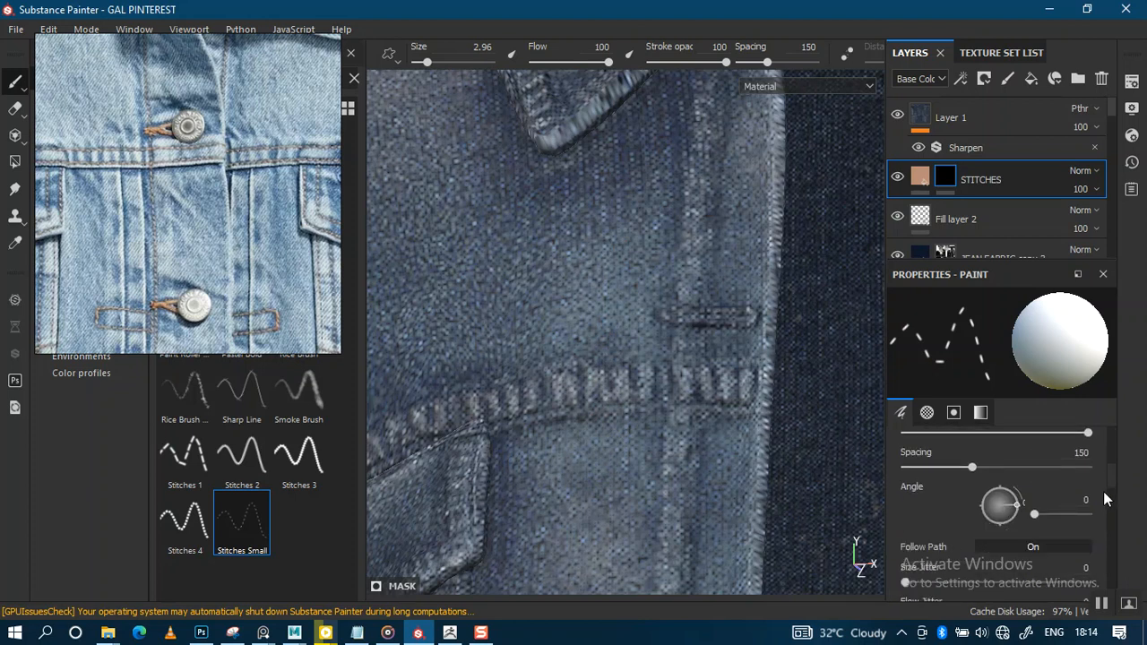
pyautogui.click(999, 489)
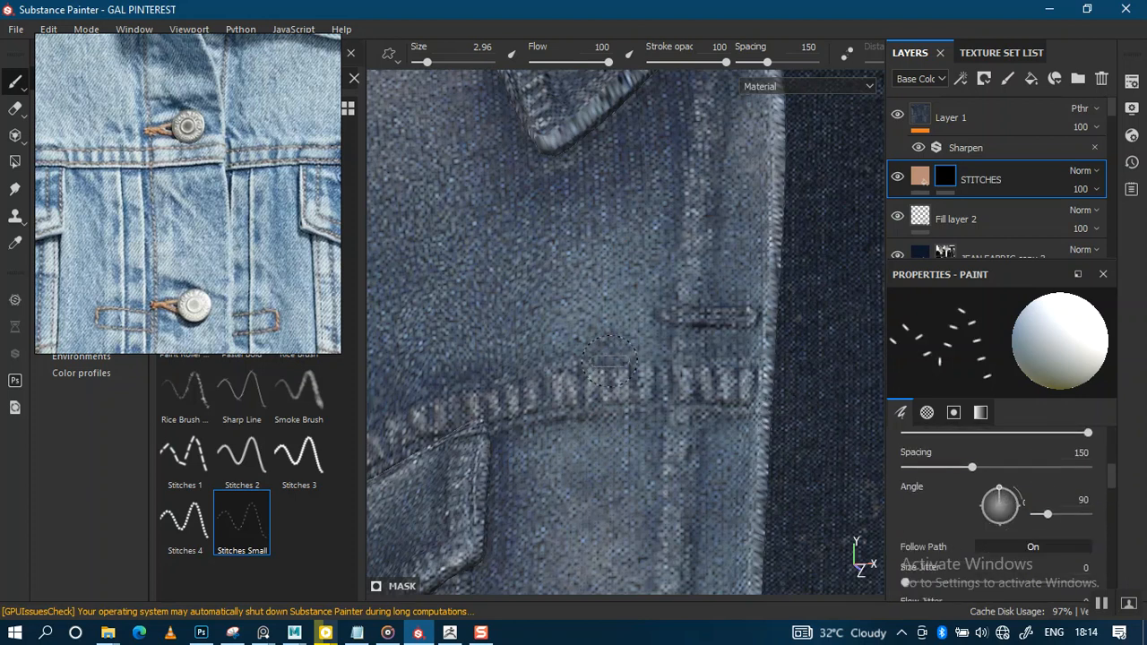
pyautogui.press('[')
pyautogui.press('[')
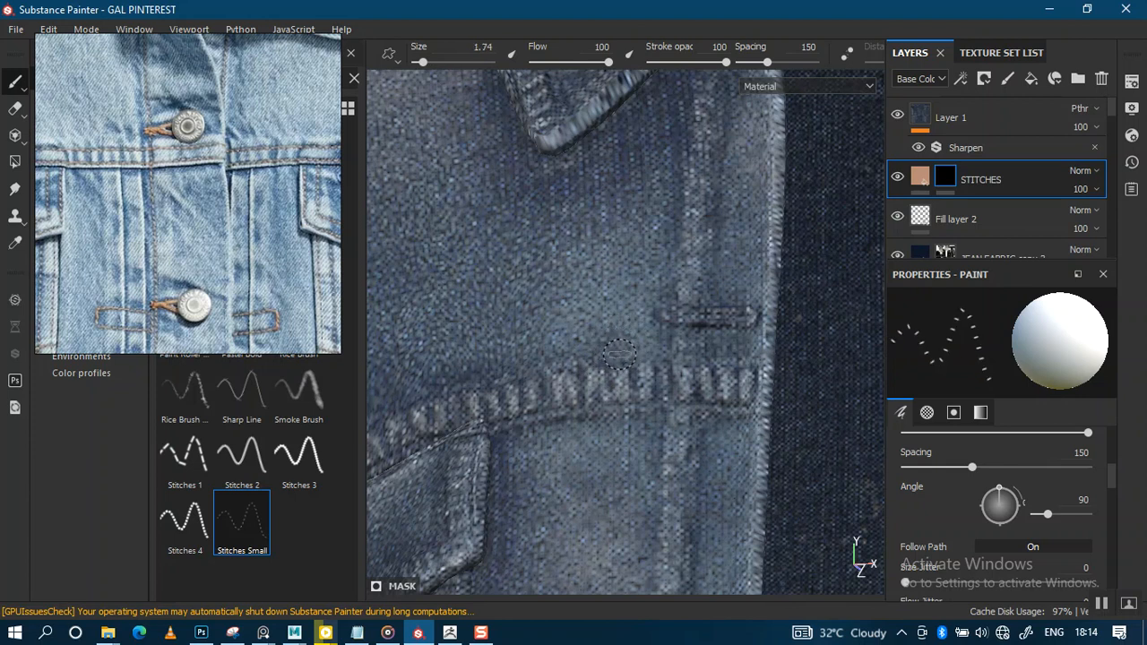
# Enable Lazy Mouse for the stitch brush and set its distance to 14.09.
pyautogui.press('Tab')
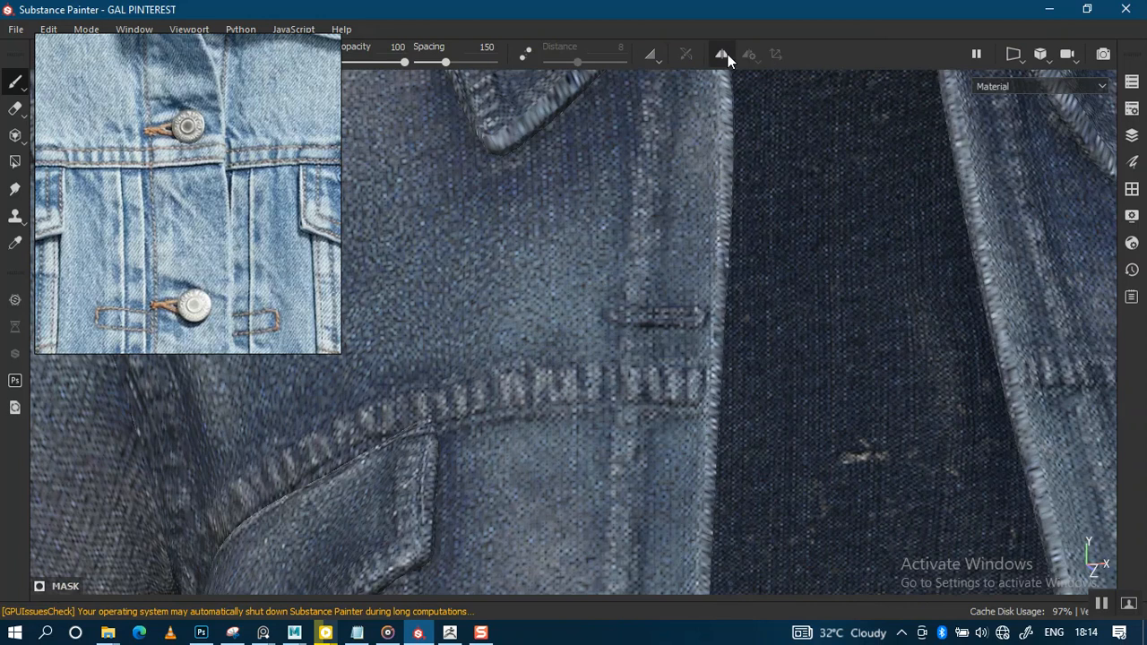
pyautogui.click(523, 56)
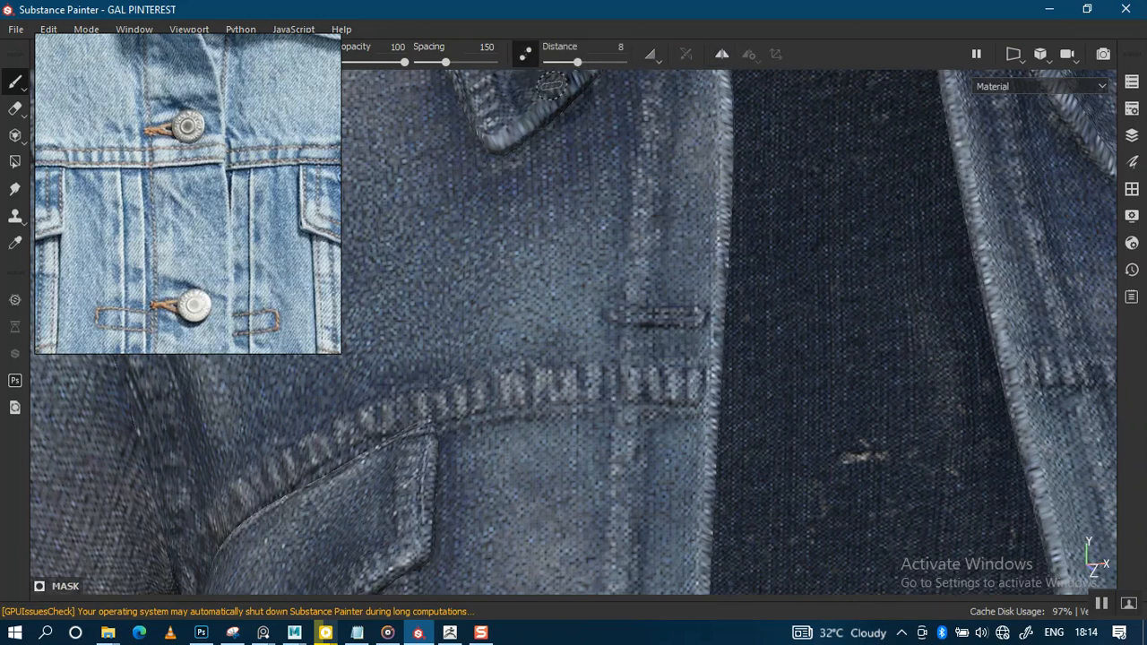
pyautogui.moveTo(578, 62); pyautogui.dragTo(601, 70)
pyautogui.keyDown('alt'); pyautogui.moveTo(577, 190); pyautogui.dragTo(628, 111, button='middle'); pyautogui.keyUp('alt')
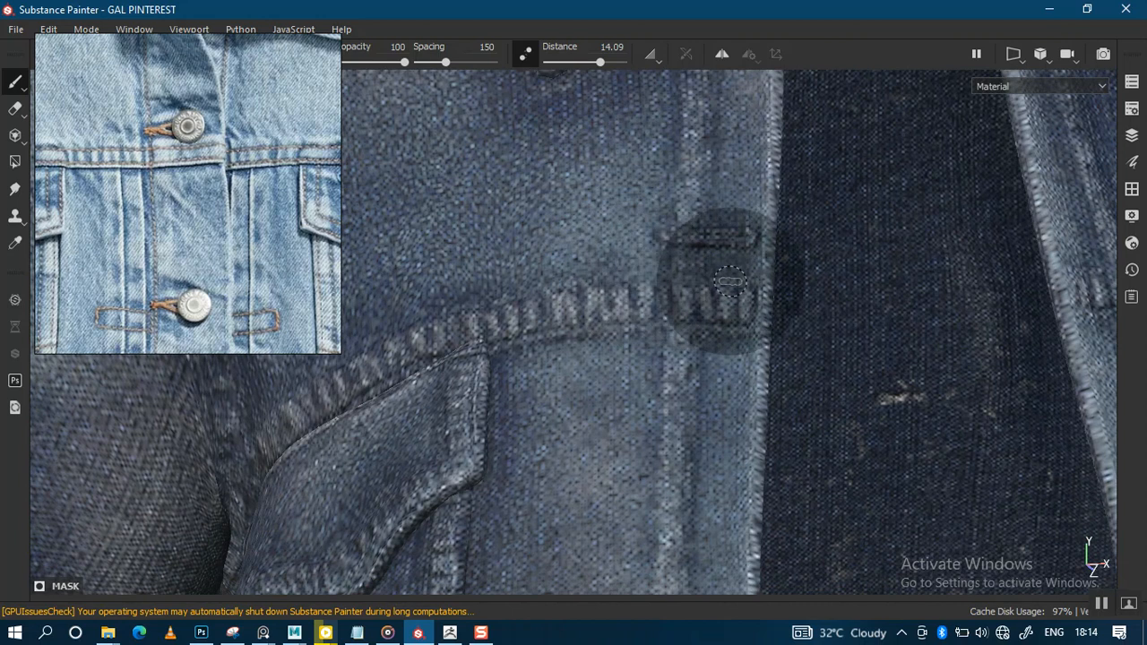
# Try test strokes above the yoke seam, changing the brush angle to 47 between them, and undo each.
pyautogui.moveTo(632, 277)
pyautogui.mouseDown()
pyautogui.moveTo(502, 269)
pyautogui.moveTo(610, 278)
pyautogui.mouseUp()
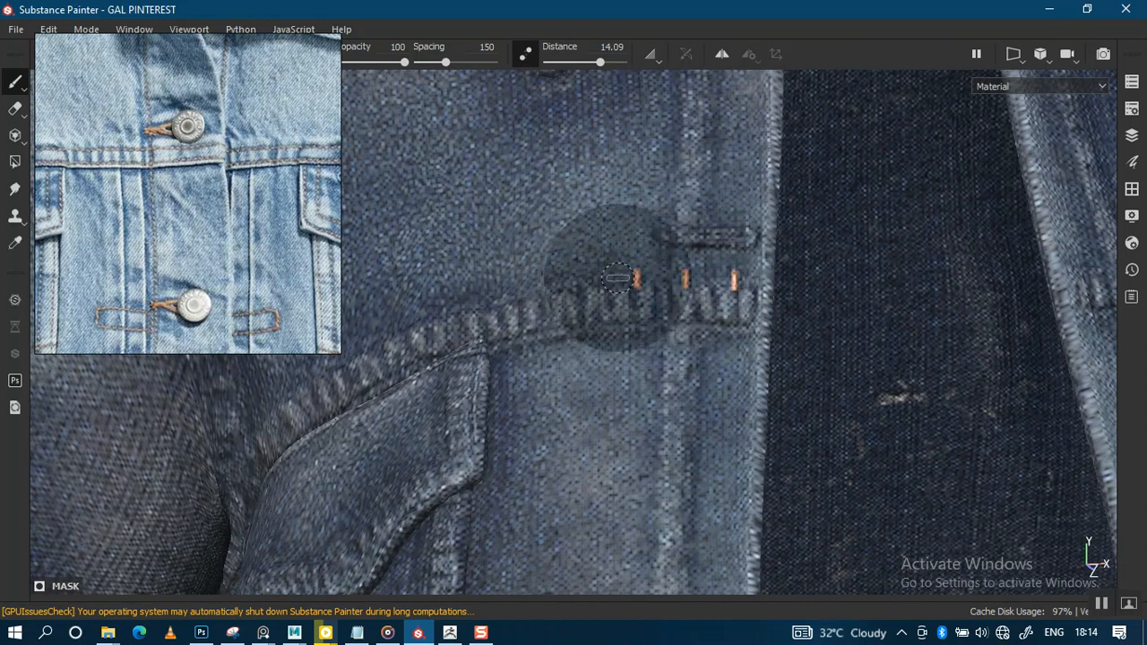
pyautogui.hotkey('ctrl', 'z')
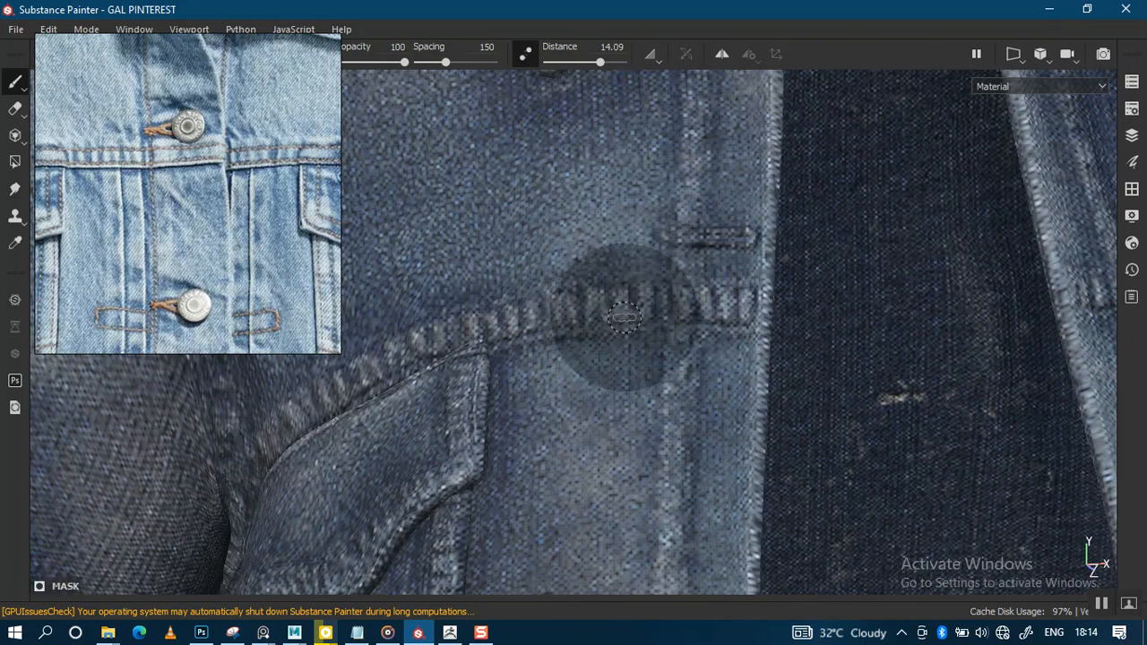
pyautogui.press('Tab')
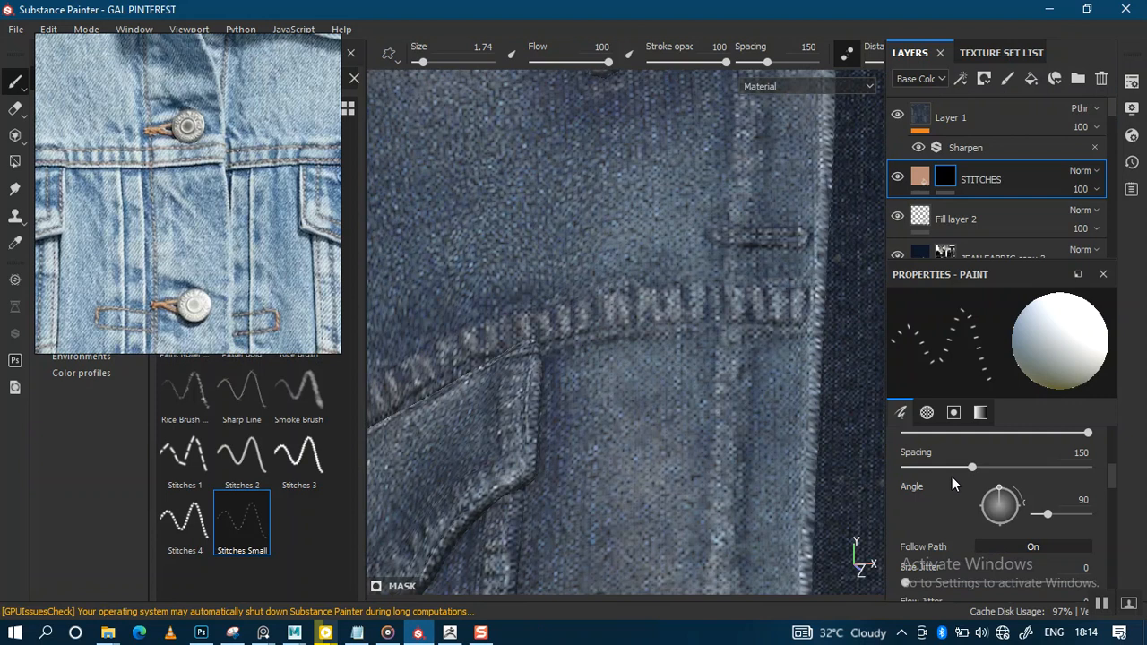
pyautogui.moveTo(1008, 505); pyautogui.dragTo(1007, 490)
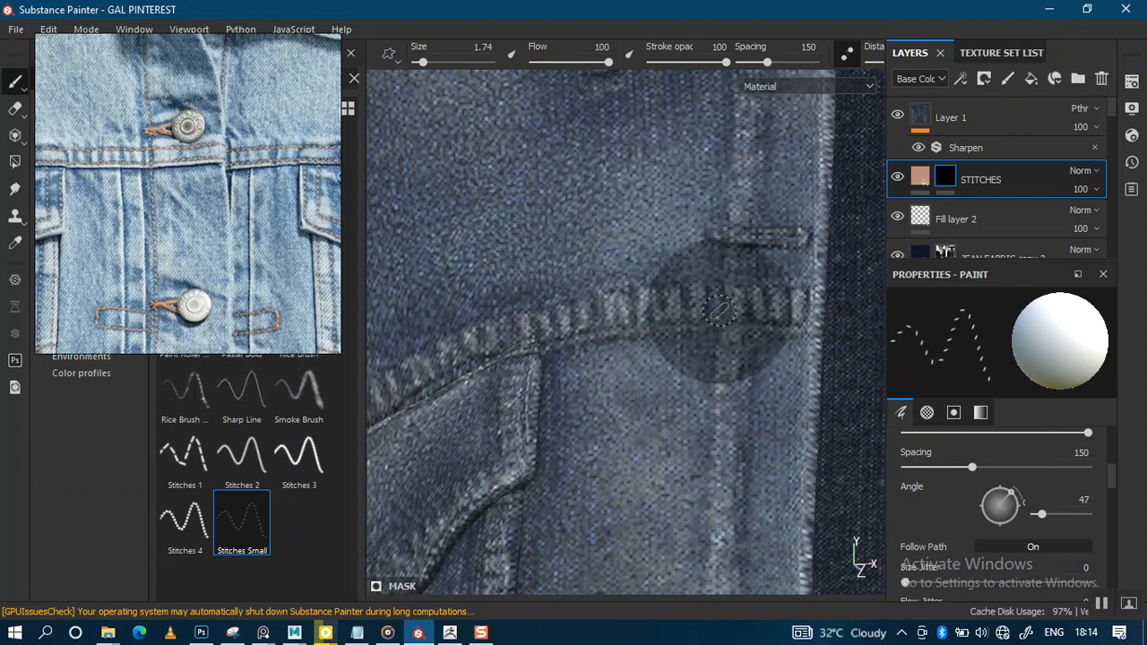
pyautogui.moveTo(636, 282); pyautogui.dragTo(539, 286)
pyautogui.hotkey('ctrl', 'z')
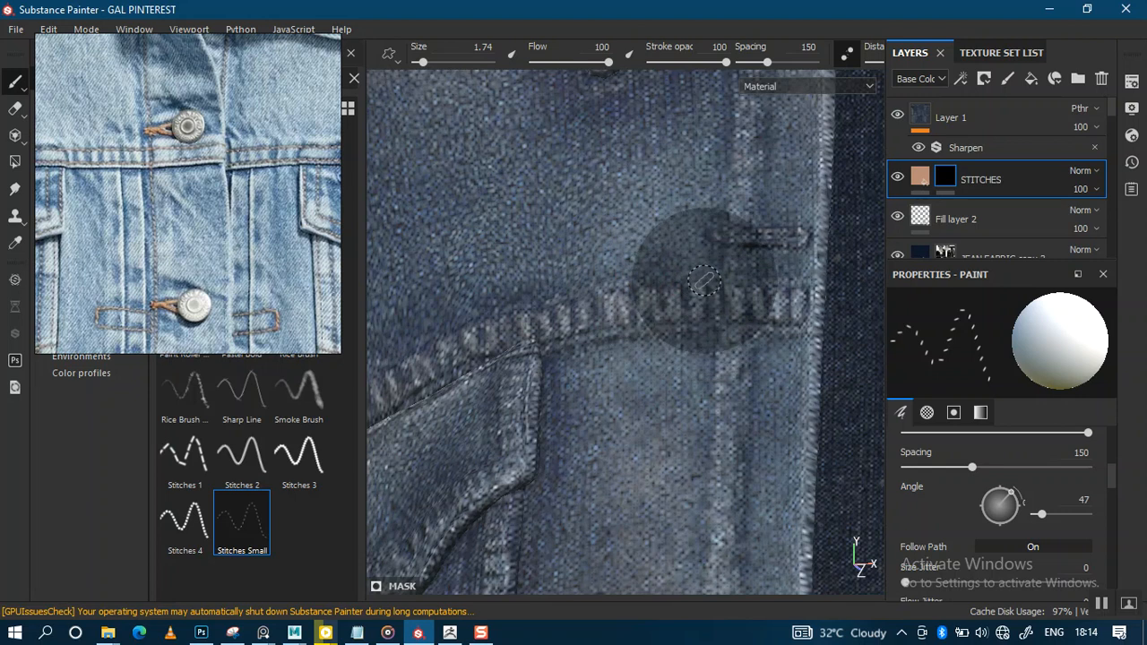
# Set the brush size to 1.54 and the angle to 33, and try a test stroke above the yoke seam.
pyautogui.keyDown('ctrl'); pyautogui.moveTo(708, 276); pyautogui.dragTo(710, 276, button='right'); pyautogui.keyUp('ctrl')
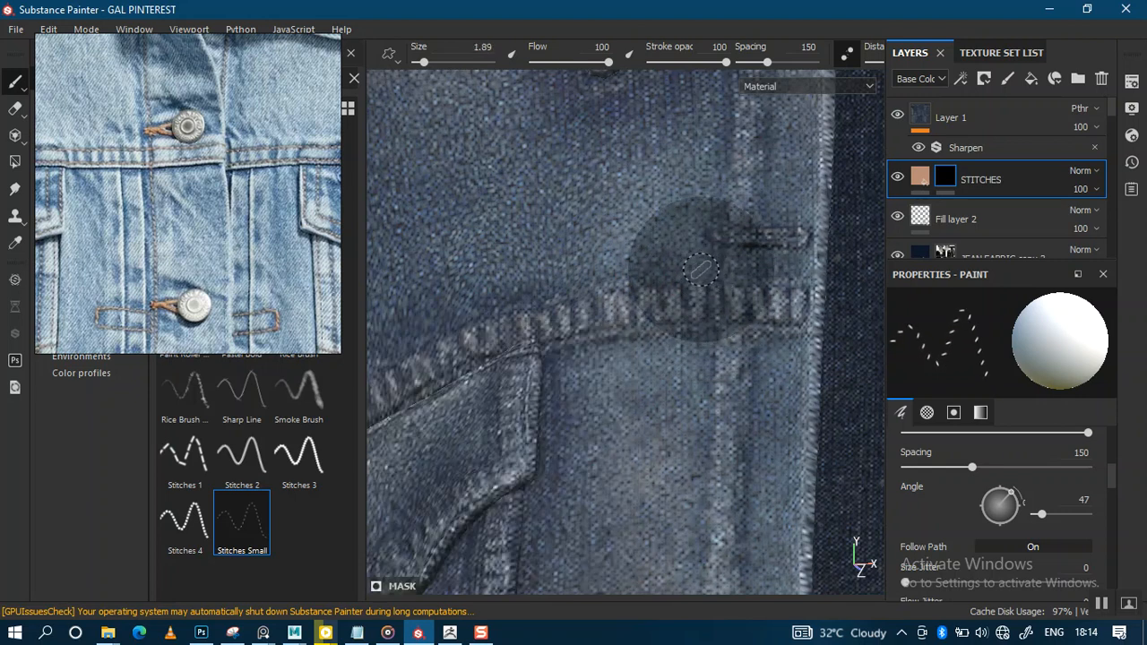
pyautogui.keyDown('ctrl'); pyautogui.moveTo(706, 264); pyautogui.dragTo(700, 269, button='right'); pyautogui.keyUp('ctrl')
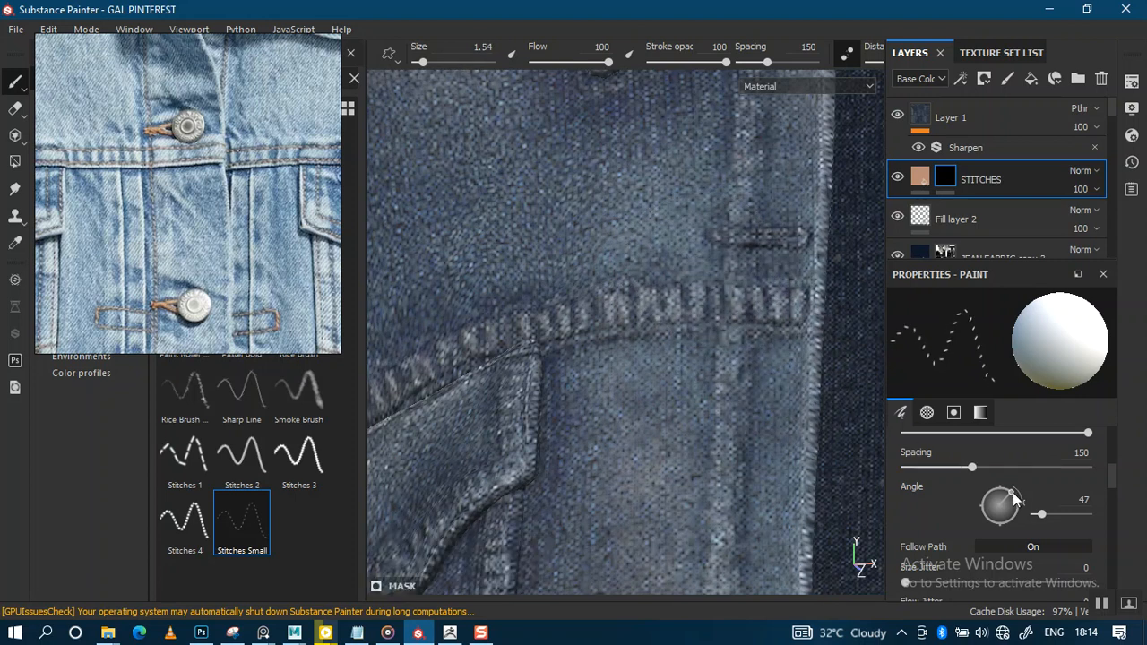
pyautogui.moveTo(1016, 503); pyautogui.dragTo(1014, 501)
pyautogui.moveTo(724, 268); pyautogui.dragTo(681, 268)
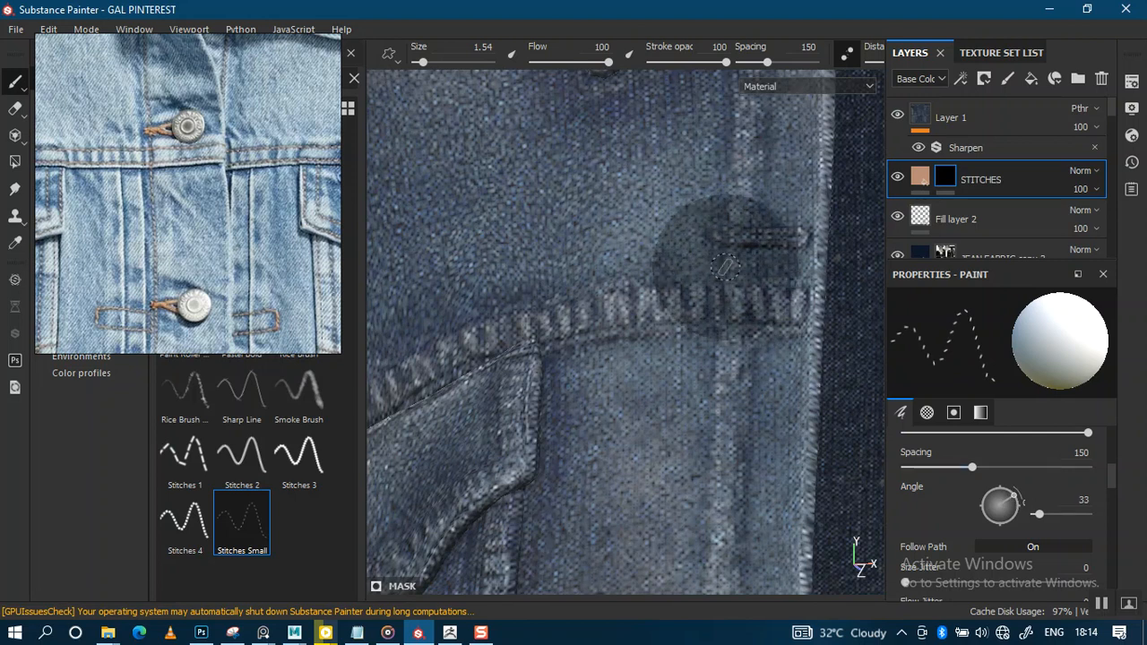
pyautogui.hotkey('ctrl', 'z')
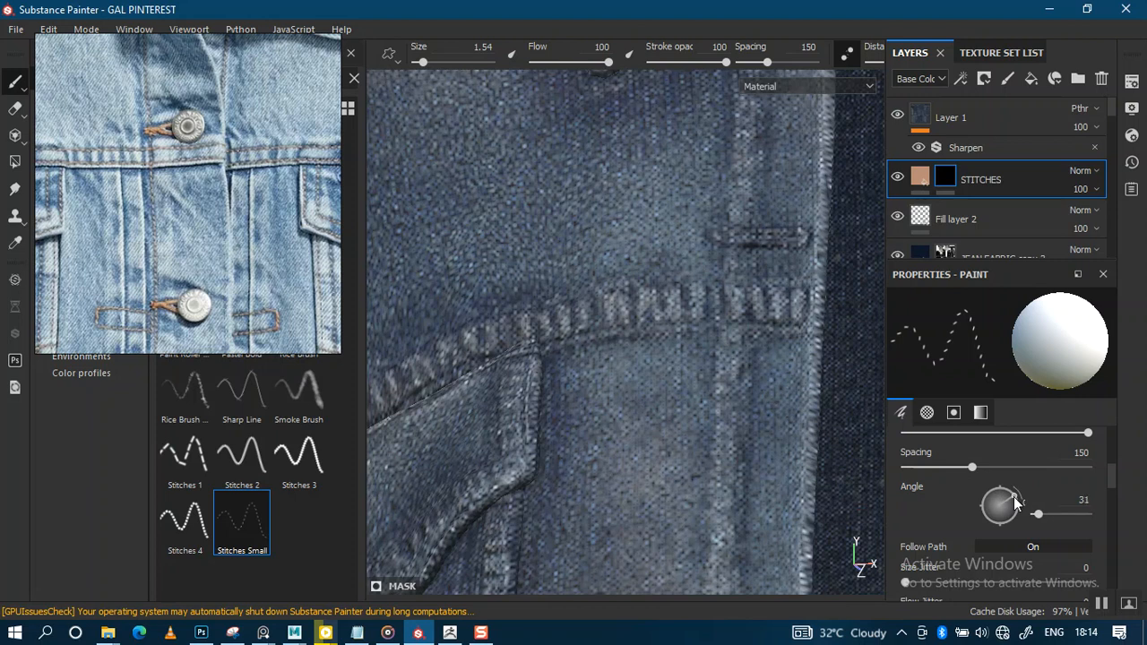
# Try test strokes above the yoke seam while lowering the brush angle through 31 and 29 to 18, undoing each.
pyautogui.moveTo(735, 279); pyautogui.dragTo(585, 285)
pyautogui.hotkey('ctrl', 'z')
pyautogui.keyDown('alt'); pyautogui.moveTo(671, 346); pyautogui.dragTo(858, 546, button='right'); pyautogui.keyUp('alt')
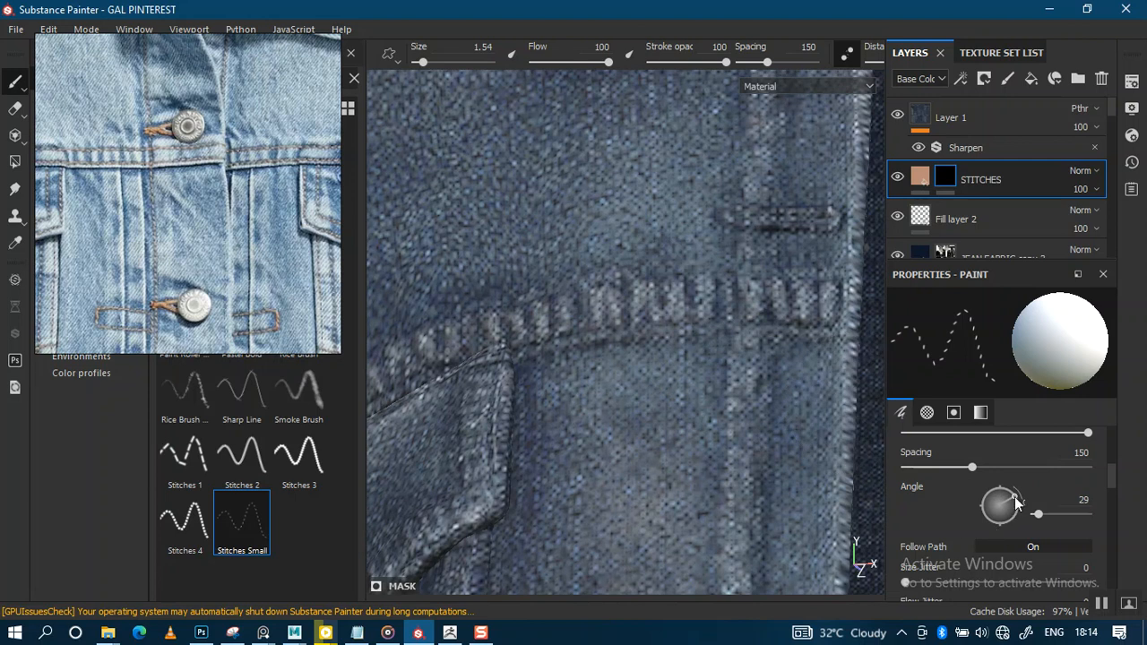
pyautogui.moveTo(753, 266); pyautogui.dragTo(554, 273)
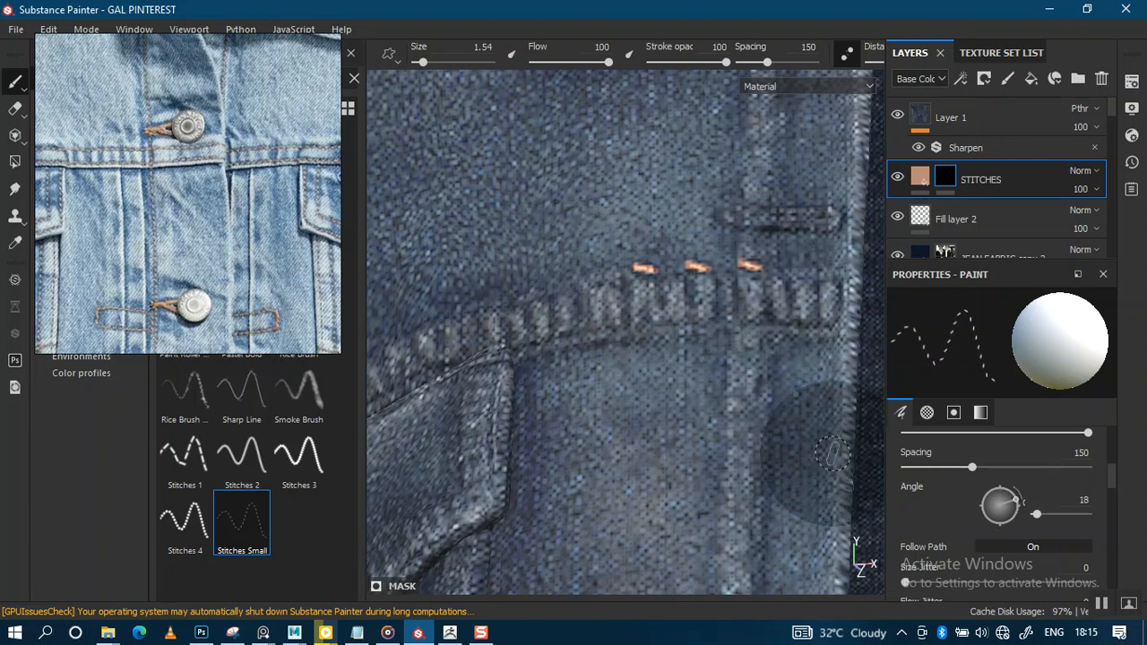
pyautogui.hotkey('ctrl', 'z')
# Set the brush angle to 10, check it with a test stroke, and set the stitch spacing to 85.
pyautogui.moveTo(1020, 503); pyautogui.dragTo(1019, 502)
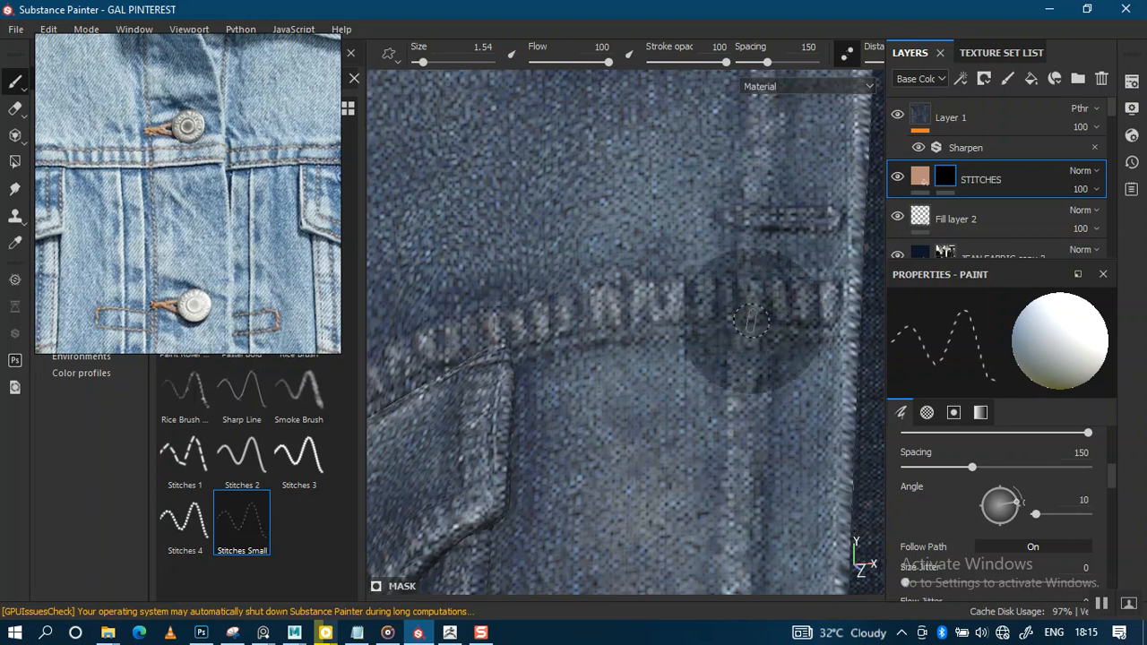
pyautogui.moveTo(781, 269); pyautogui.dragTo(599, 263)
pyautogui.hotkey('ctrl', 'z')
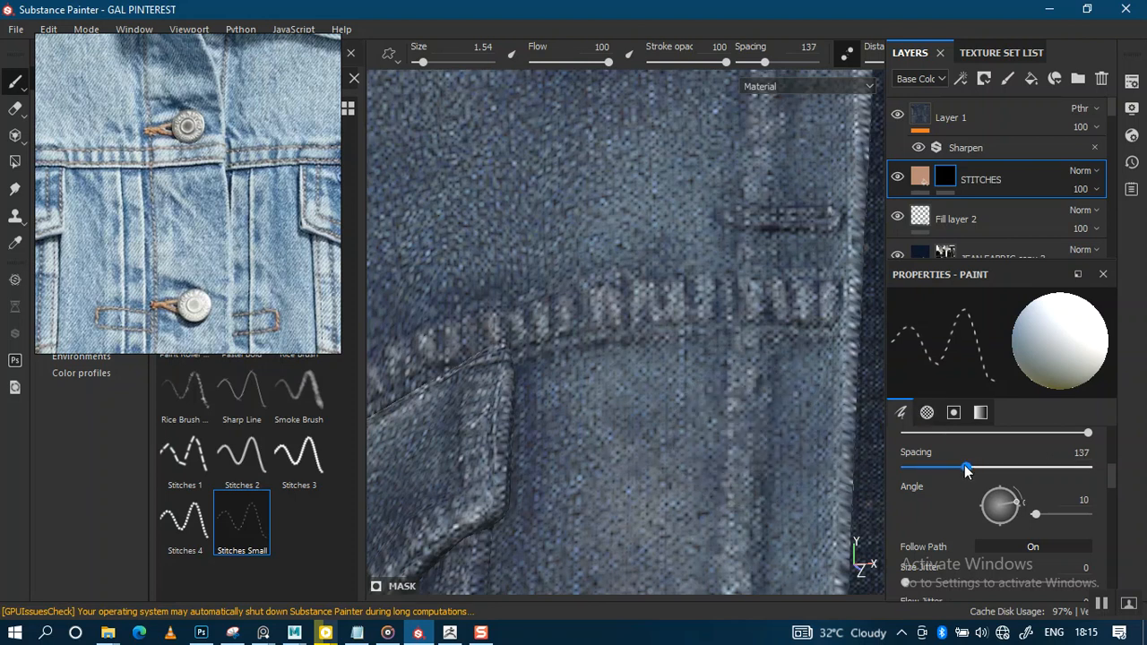
pyautogui.moveTo(941, 466); pyautogui.dragTo(942, 467)
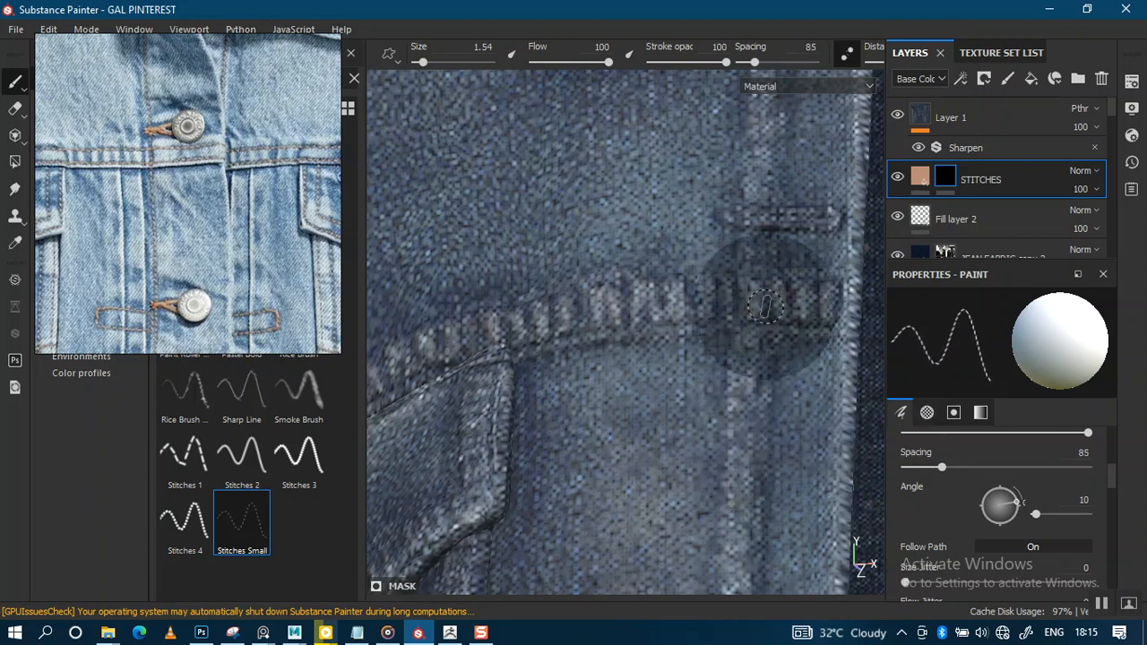
# Try a short line of stitches above the yoke seam with the tighter spacing, view it from farther away, and undo it.
pyautogui.moveTo(828, 269); pyautogui.dragTo(509, 279)
pyautogui.scroll(-3, 665, 281)
pyautogui.scroll(-5, 665, 282)
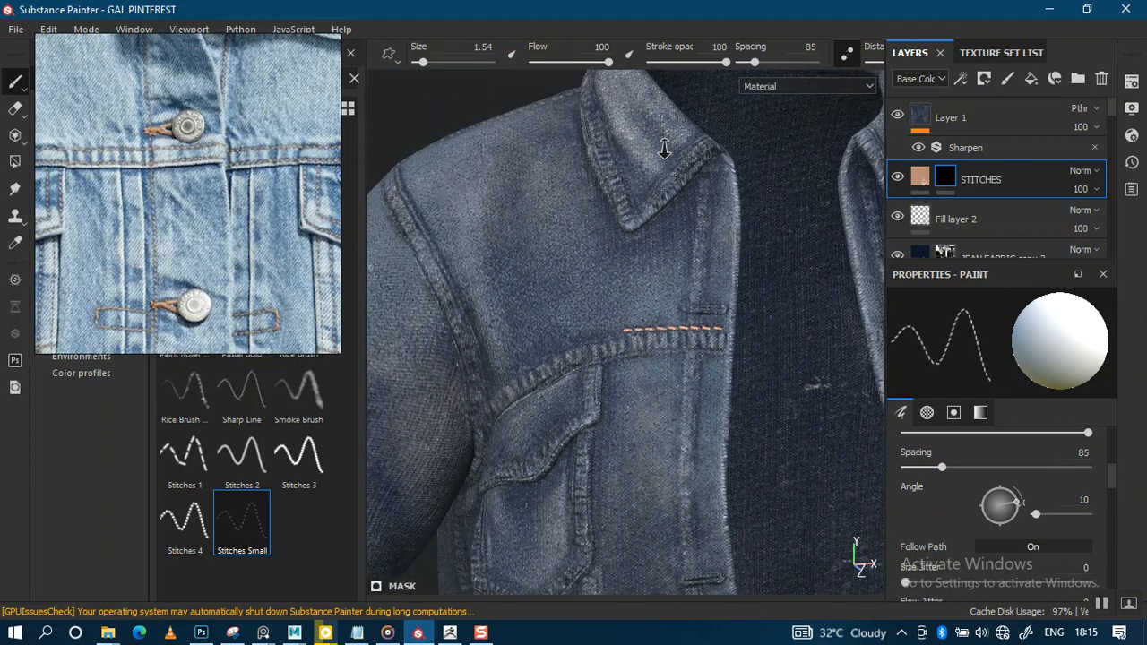
pyautogui.scroll(2, 635, 381)
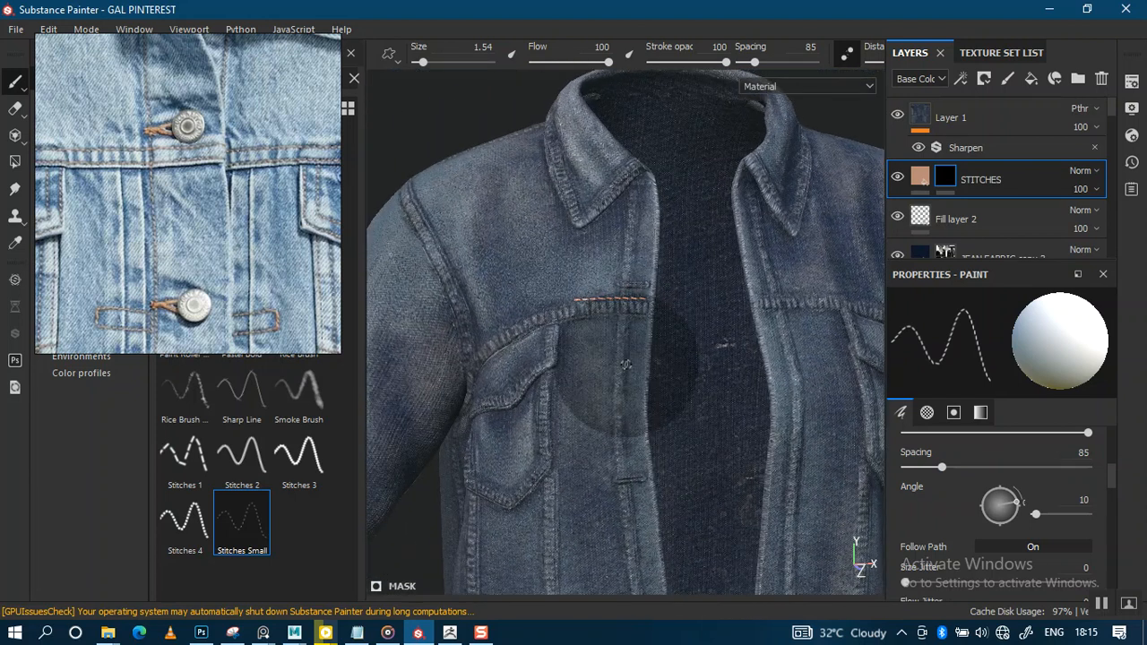
pyautogui.hotkey('ctrl', 'z')
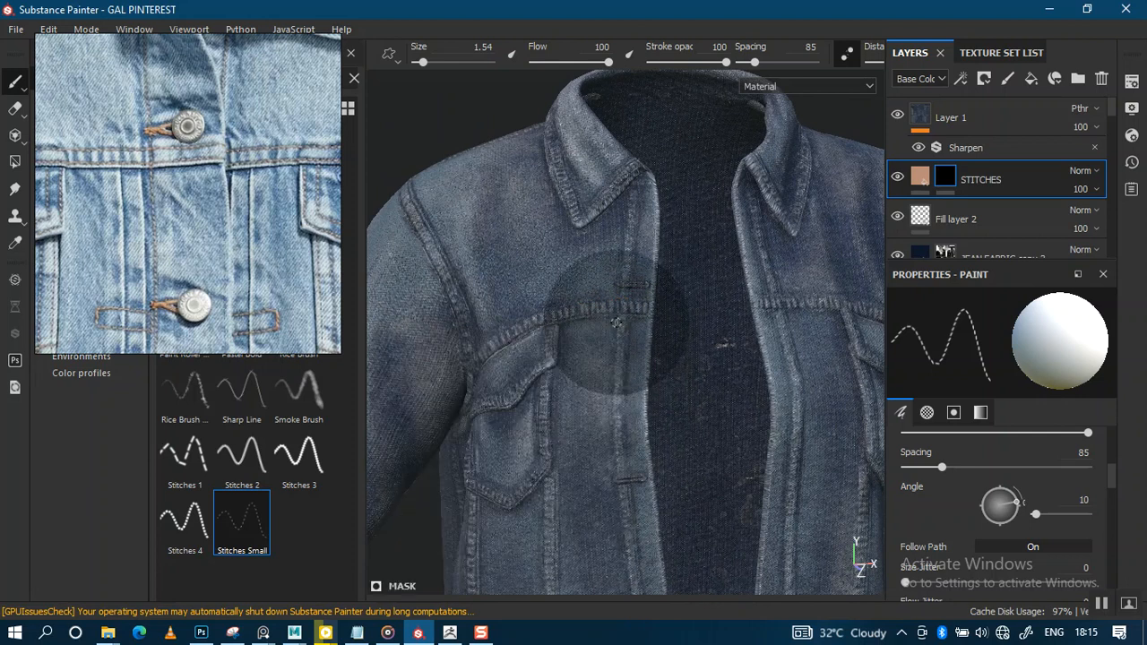
# Reduce the brush size to 1.08 and paint a line of stitches along the front yoke seam's upper edge, from placket to armhole.
pyautogui.scroll(5, 613, 326)
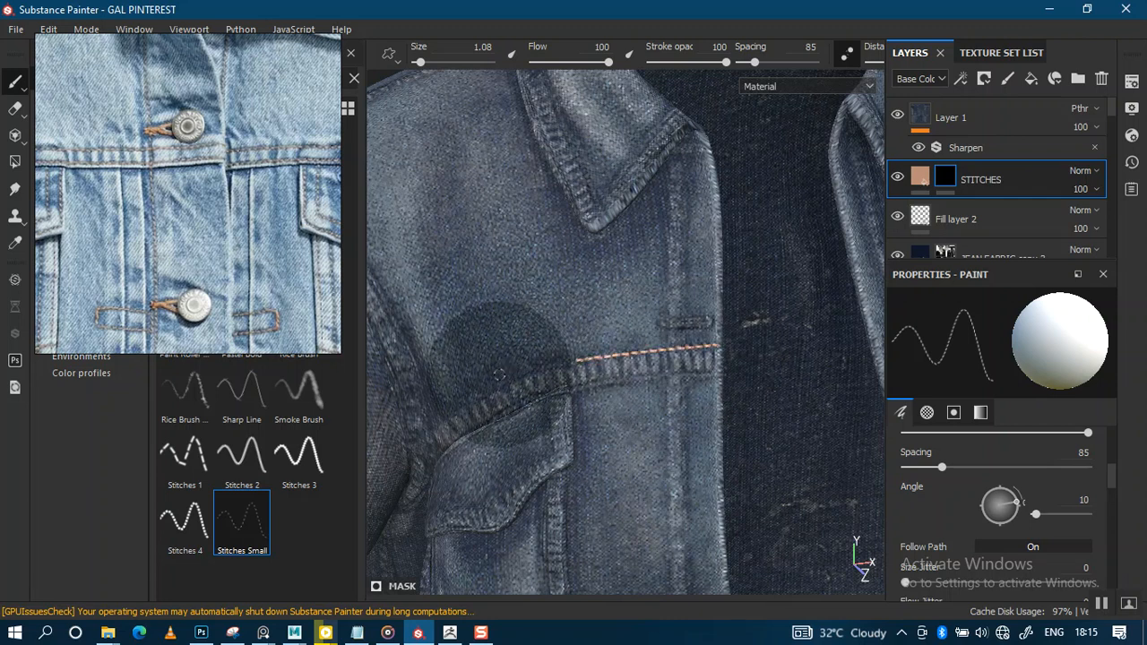
pyautogui.keyDown('alt'); pyautogui.moveTo(574, 366); pyautogui.dragTo(661, 341); pyautogui.keyUp('alt')
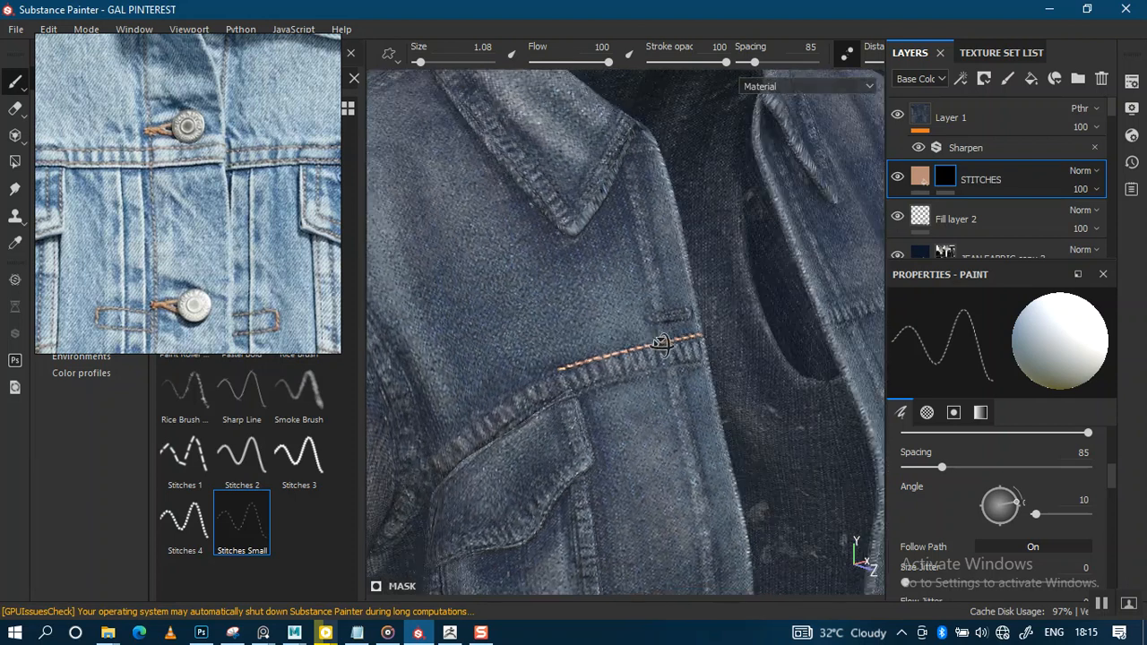
pyautogui.keyDown('alt'); pyautogui.moveTo(661, 341); pyautogui.dragTo(684, 305, button='middle'); pyautogui.keyUp('alt')
pyautogui.keyDown('alt'); pyautogui.moveTo(684, 305); pyautogui.dragTo(722, 543, button='right'); pyautogui.keyUp('alt')
pyautogui.keyDown('alt'); pyautogui.moveTo(653, 392); pyautogui.dragTo(662, 375, button='middle'); pyautogui.keyUp('alt')
pyautogui.keyDown('alt'); pyautogui.moveTo(662, 374); pyautogui.dragTo(681, 260); pyautogui.keyUp('alt')
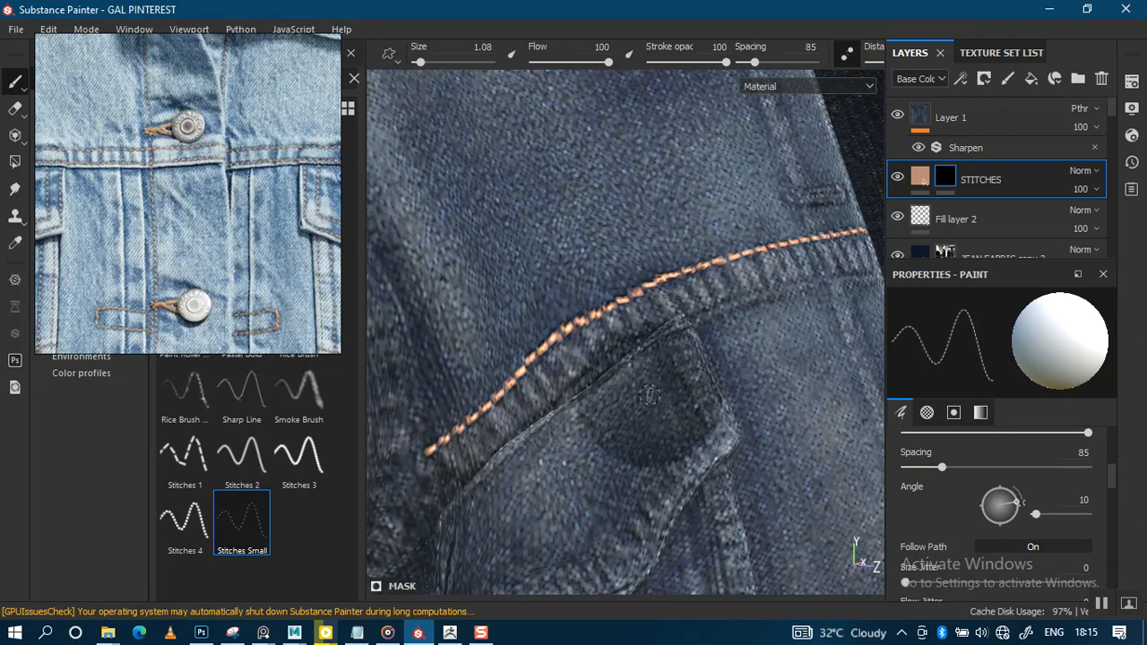
pyautogui.scroll(-5, 673, 300)
pyautogui.moveTo(666, 343)
pyautogui.keyDown('alt'); pyautogui.mouseDown(button='middle')
pyautogui.moveTo(583, 328)
pyautogui.moveTo(759, 377)
pyautogui.mouseUp(button='middle'); pyautogui.keyUp('alt')
pyautogui.keyDown('alt'); pyautogui.moveTo(725, 360); pyautogui.dragTo(731, 518, button='right'); pyautogui.keyUp('alt')
pyautogui.moveTo(701, 407)
pyautogui.keyDown('alt'); pyautogui.mouseDown(button='right')
pyautogui.moveTo(747, 494)
pyautogui.moveTo(697, 325)
pyautogui.moveTo(681, 218)
pyautogui.mouseUp(button='right'); pyautogui.keyUp('alt')
pyautogui.scroll(-5, 674, 251)
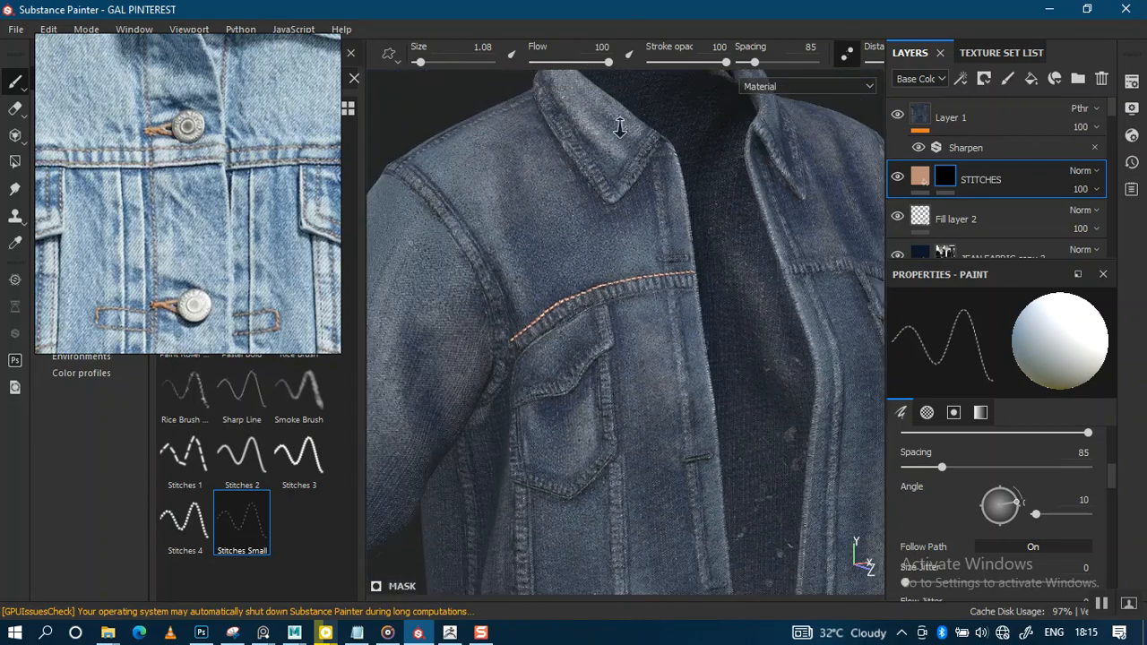
pyautogui.keyDown('alt'); pyautogui.moveTo(659, 231); pyautogui.dragTo(654, 421, button='right'); pyautogui.keyUp('alt')
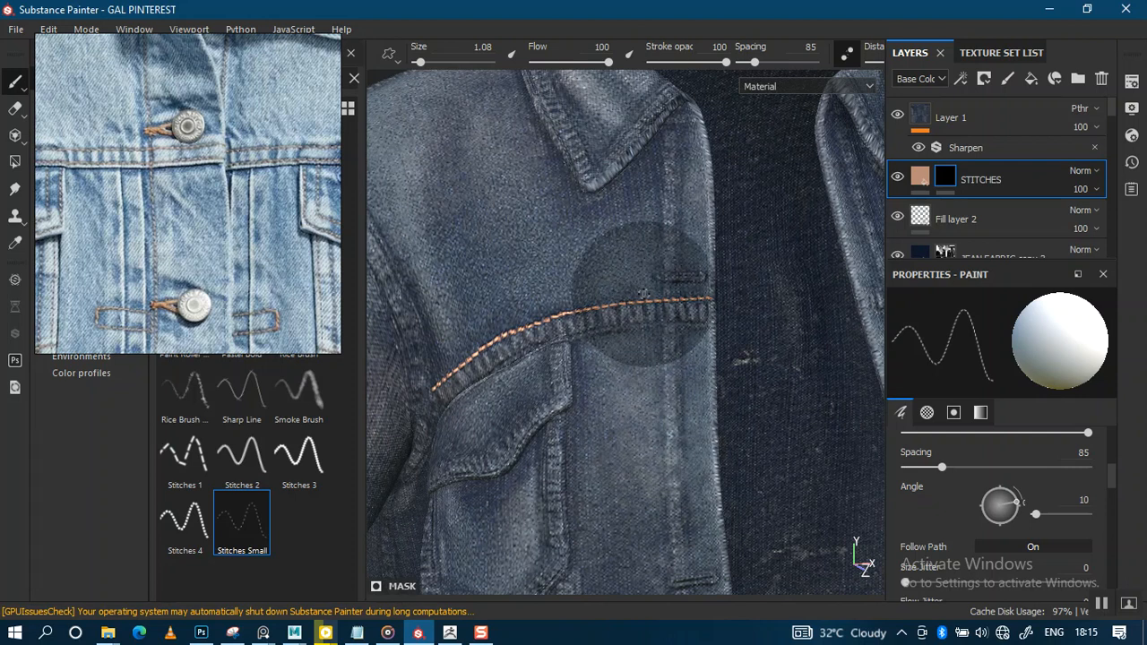
# Check the stitch line on the front yoke seam from farther away and undo it.
pyautogui.keyDown('alt'); pyautogui.moveTo(642, 283); pyautogui.dragTo(646, 354); pyautogui.keyUp('alt')
pyautogui.moveTo(644, 362)
pyautogui.keyDown('alt'); pyautogui.mouseDown(button='right')
pyautogui.moveTo(660, 363)
pyautogui.moveTo(655, 481)
pyautogui.moveTo(684, 36)
pyautogui.moveTo(673, 446)
pyautogui.moveTo(664, 400)
pyautogui.mouseUp(button='right'); pyautogui.keyUp('alt')
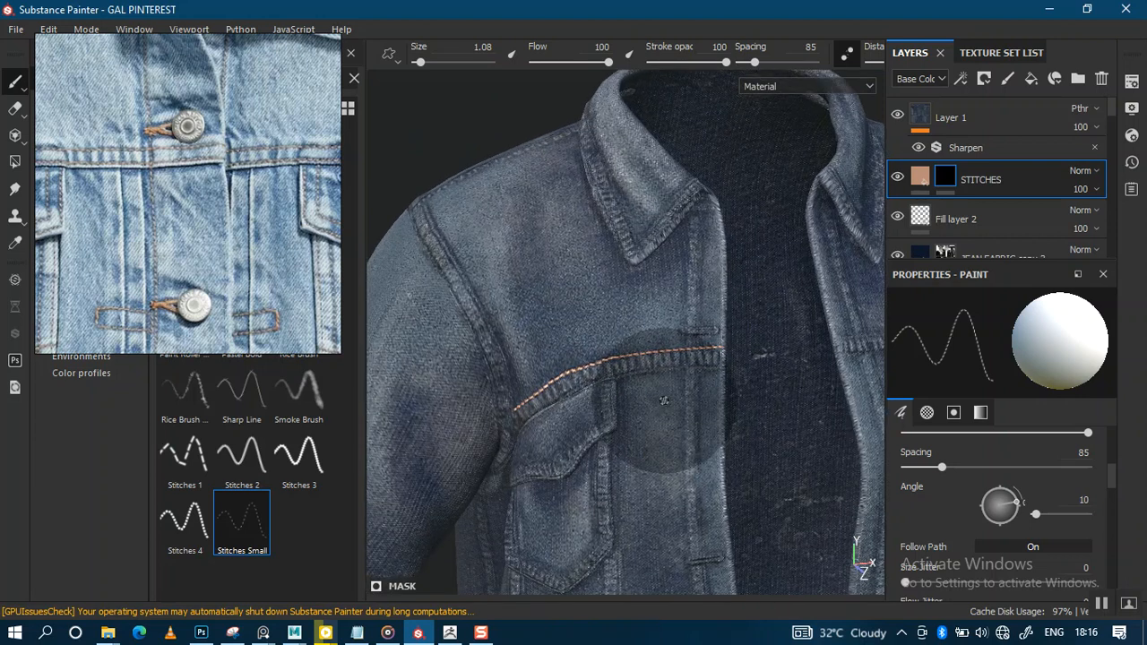
pyautogui.press('ctrl')
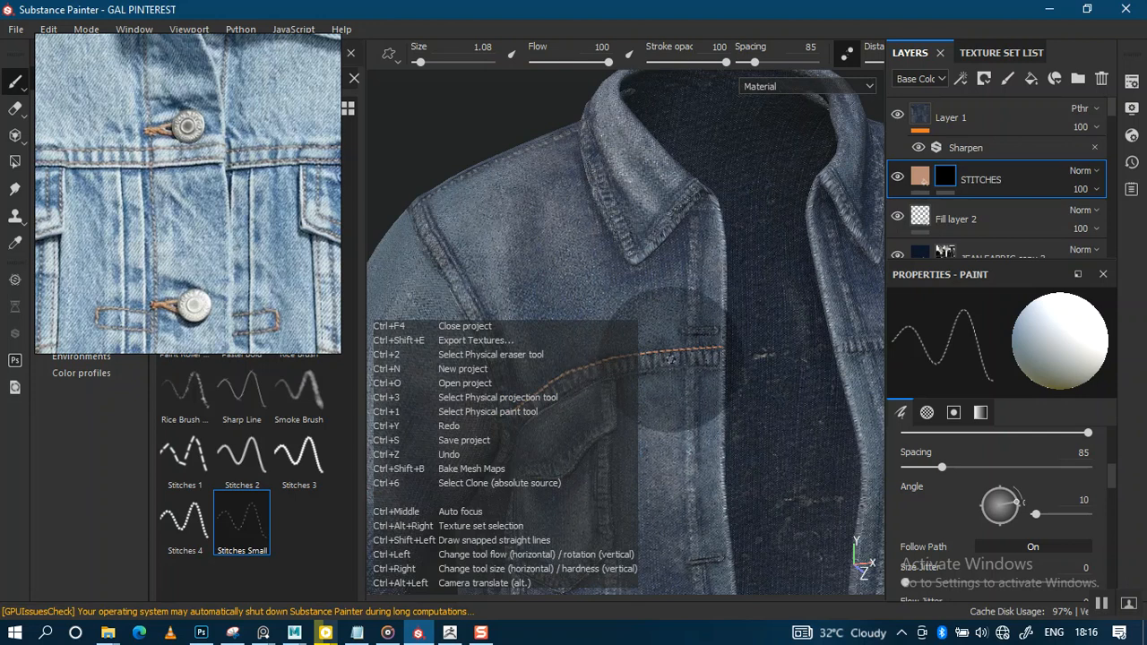
pyautogui.hotkey('ctrl', 'z')
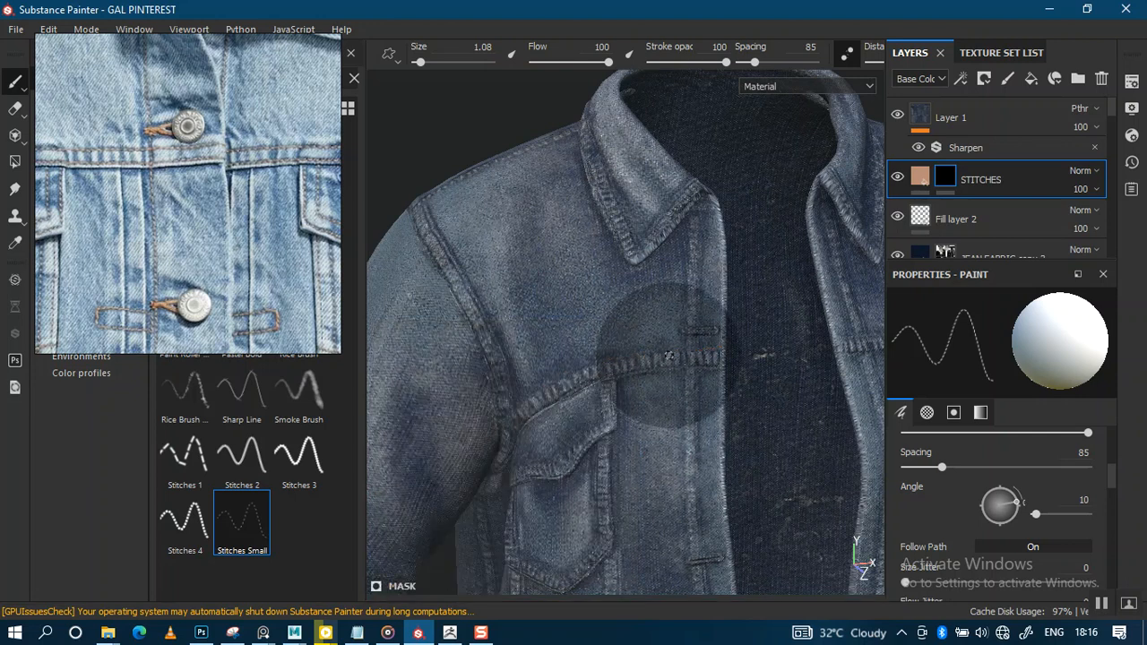
# Set the brush size to 0.5, try a line of stitches above the yoke seam, inspect it up close, and undo it.
pyautogui.moveTo(1111, 479); pyautogui.dragTo(1112, 446)
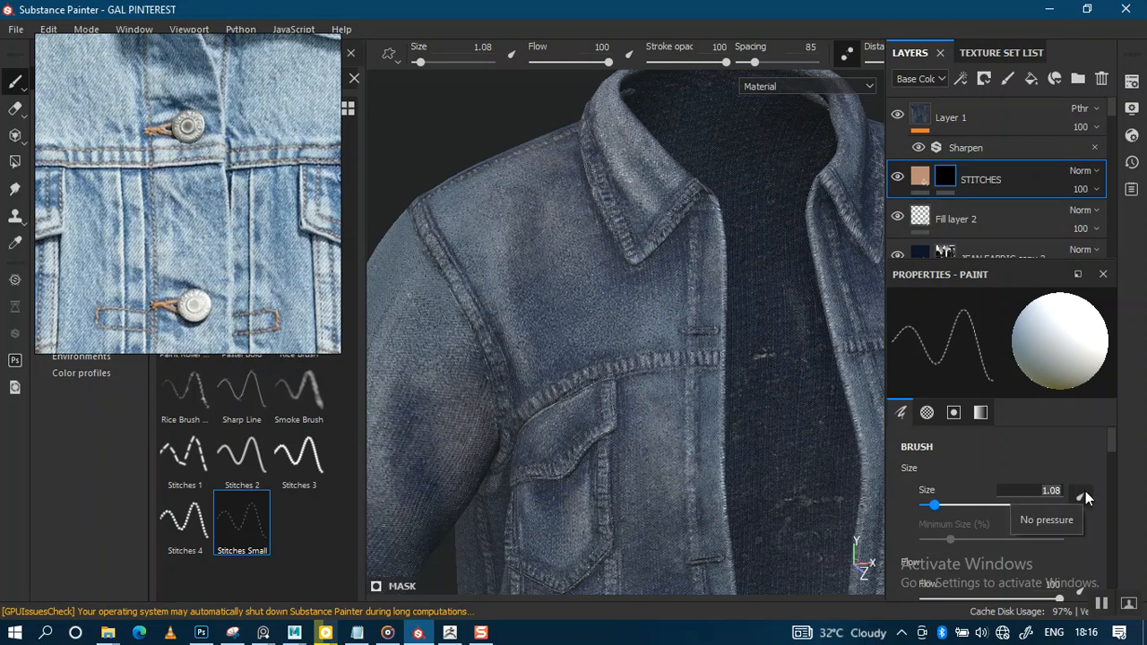
pyautogui.write('0.5')
pyautogui.press('Return')
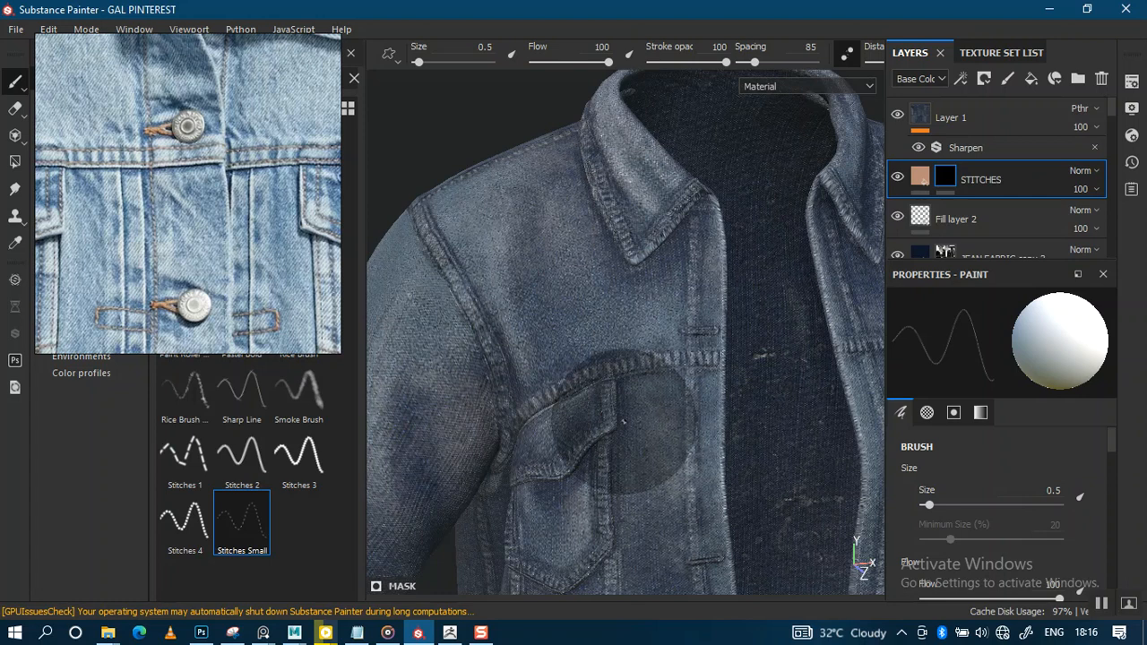
pyautogui.keyDown('alt'); pyautogui.moveTo(623, 420); pyautogui.dragTo(666, 358); pyautogui.keyUp('alt')
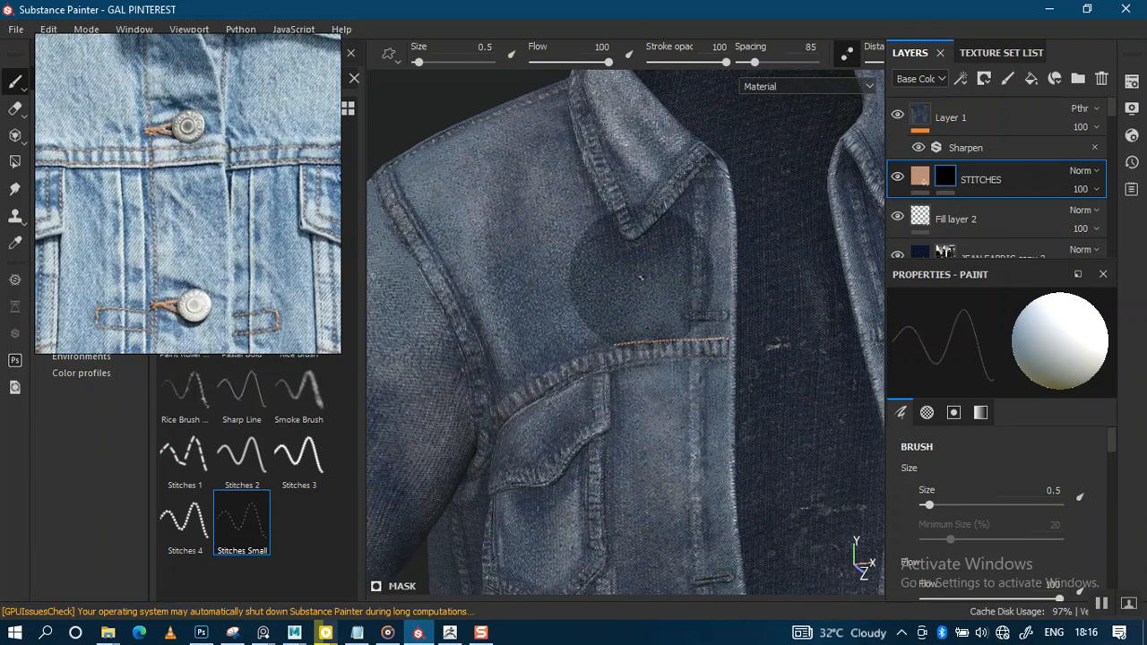
pyautogui.scroll(5, 618, 408)
pyautogui.scroll(5, 593, 405)
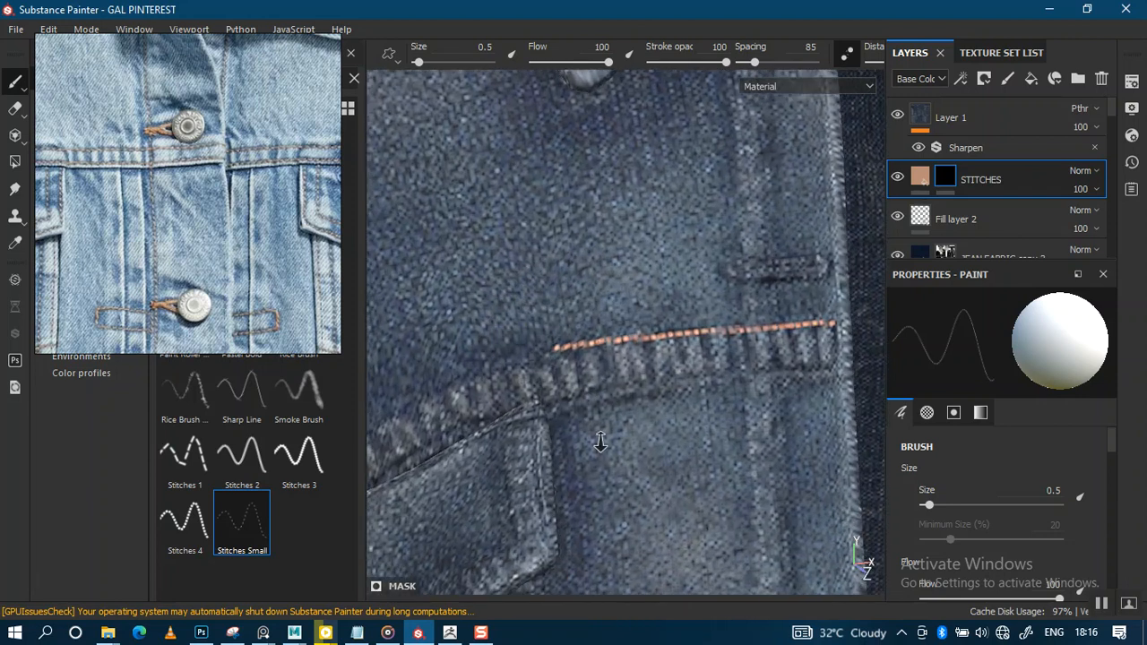
pyautogui.hotkey('ctrl', 'z')
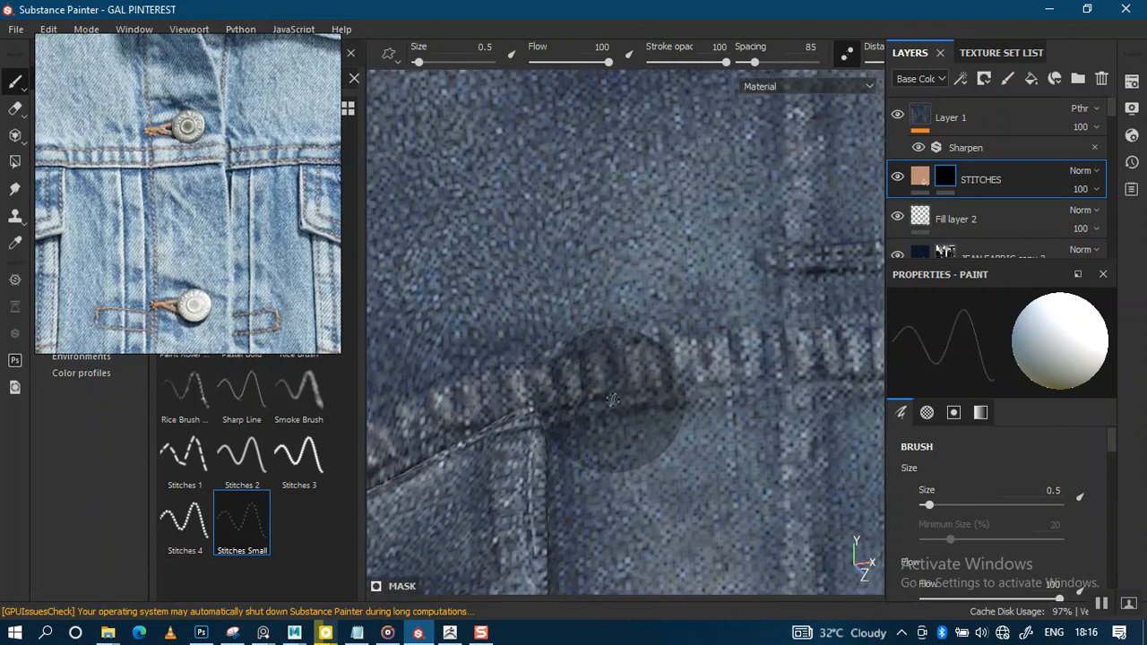
# Set the stitch spacing to 113, try a stroke along the yoke seam's upper edge, and undo it.
pyautogui.moveTo(1116, 455)
pyautogui.mouseDown()
pyautogui.moveTo(1117, 534)
pyautogui.moveTo(1108, 445)
pyautogui.moveTo(1116, 570)
pyautogui.moveTo(1109, 478)
pyautogui.mouseUp()
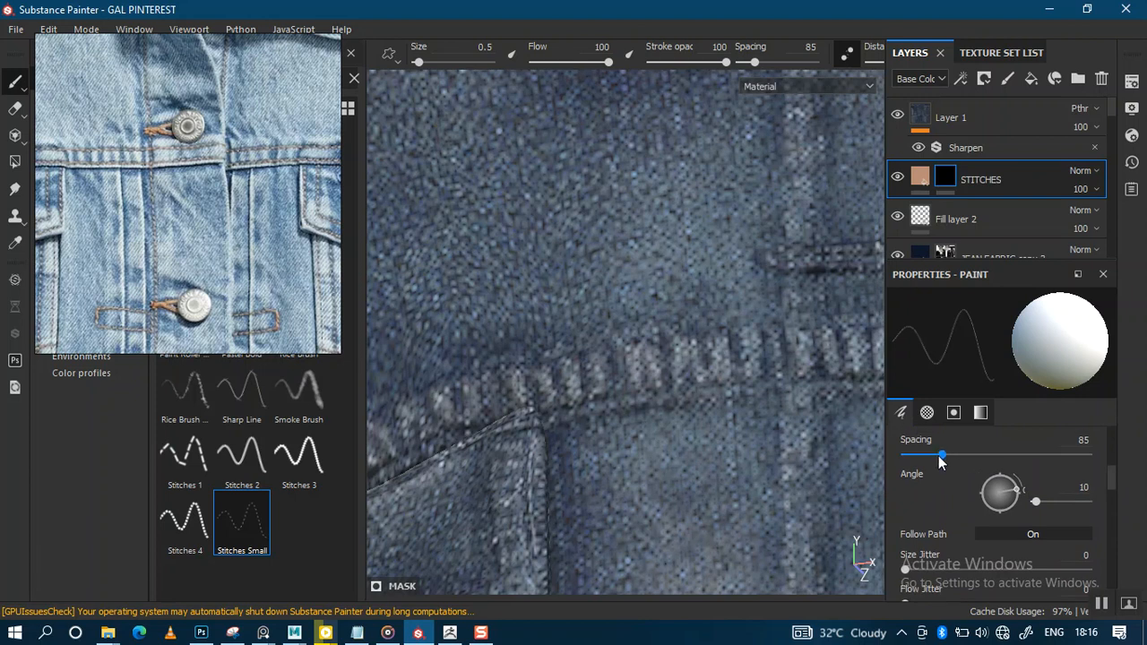
pyautogui.click(954, 455)
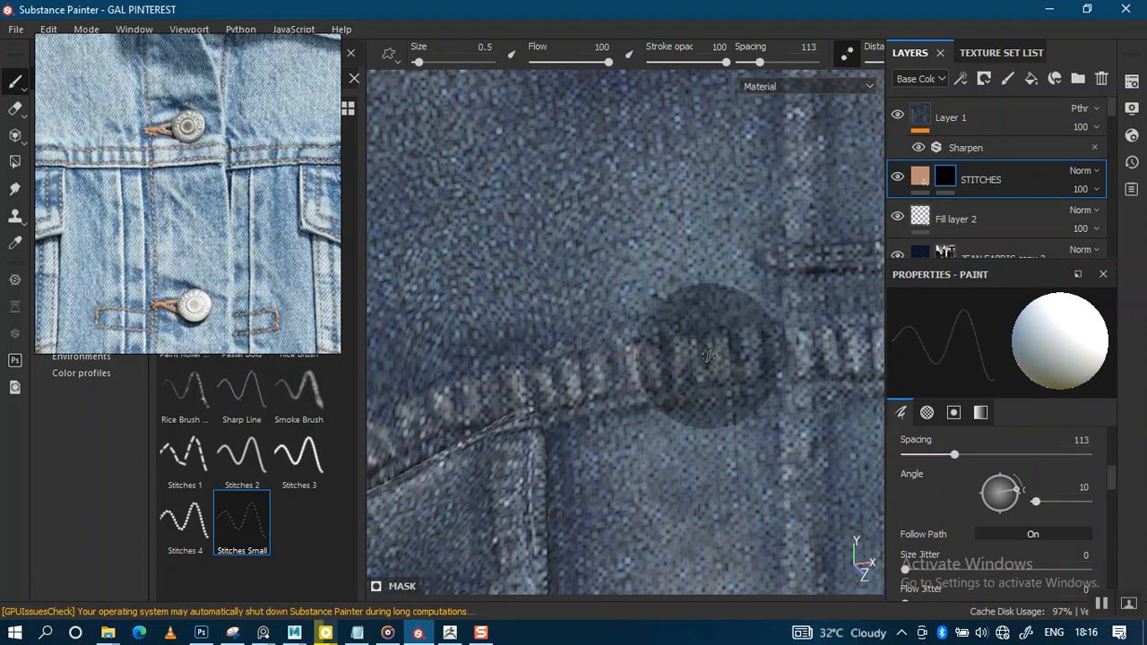
pyautogui.moveTo(787, 335)
pyautogui.mouseDown()
pyautogui.moveTo(524, 362)
pyautogui.moveTo(454, 339)
pyautogui.mouseUp()
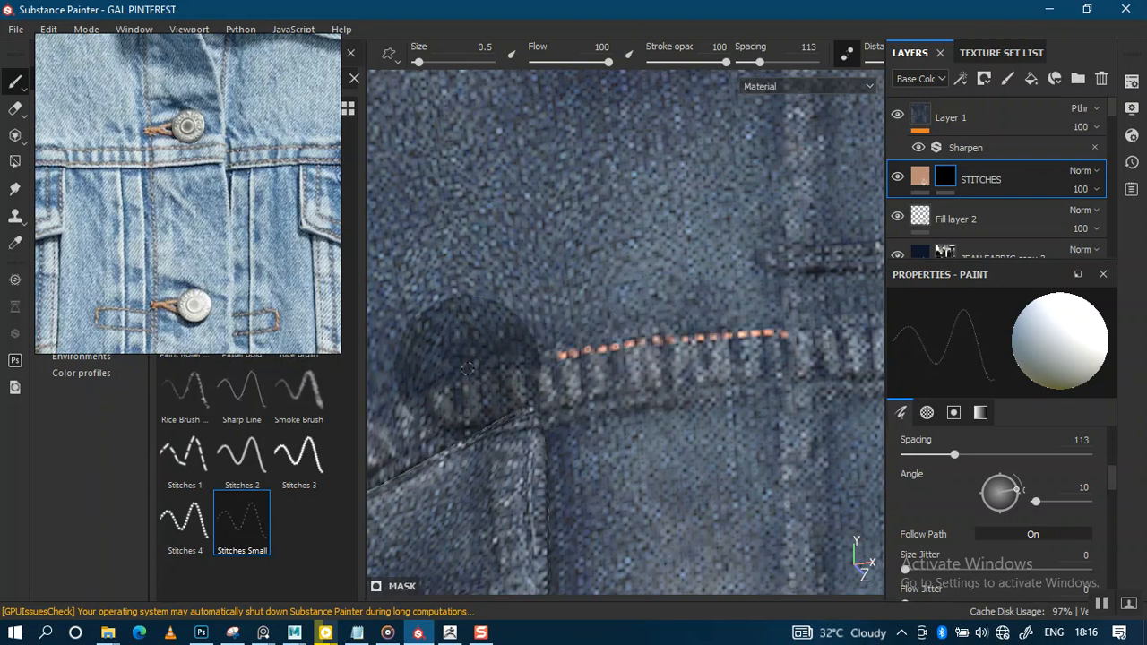
pyautogui.press('ctrl')
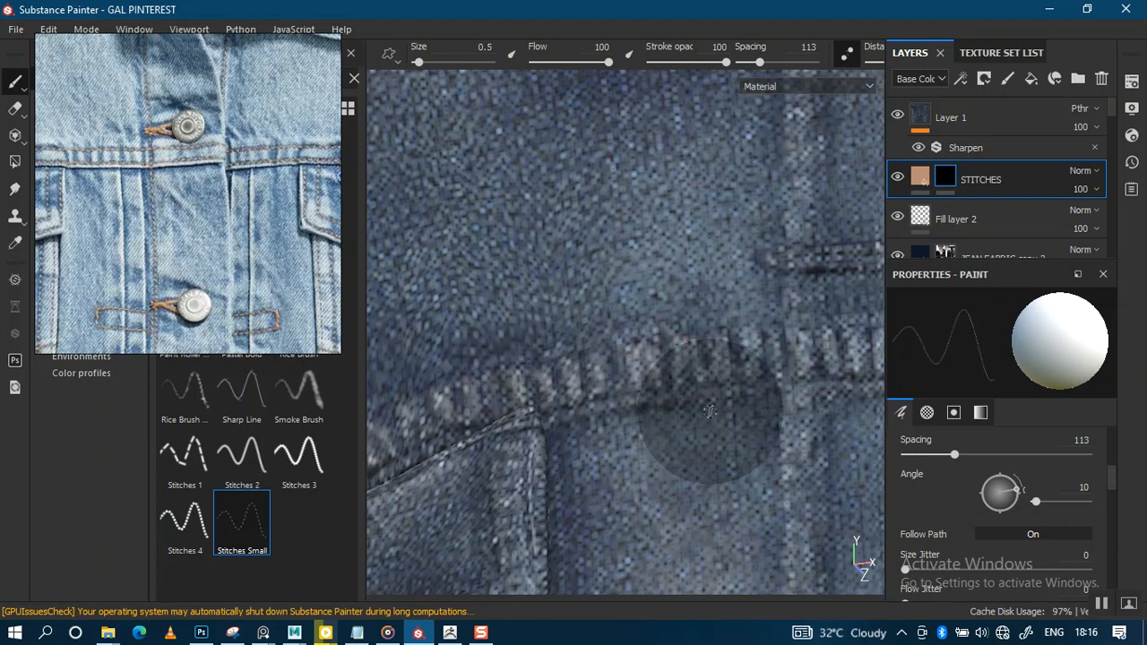
# Widen the stitch spacing to 160, test it with a stroke along the yoke seam, and undo the stroke.
pyautogui.scroll(5, 1116, 485)
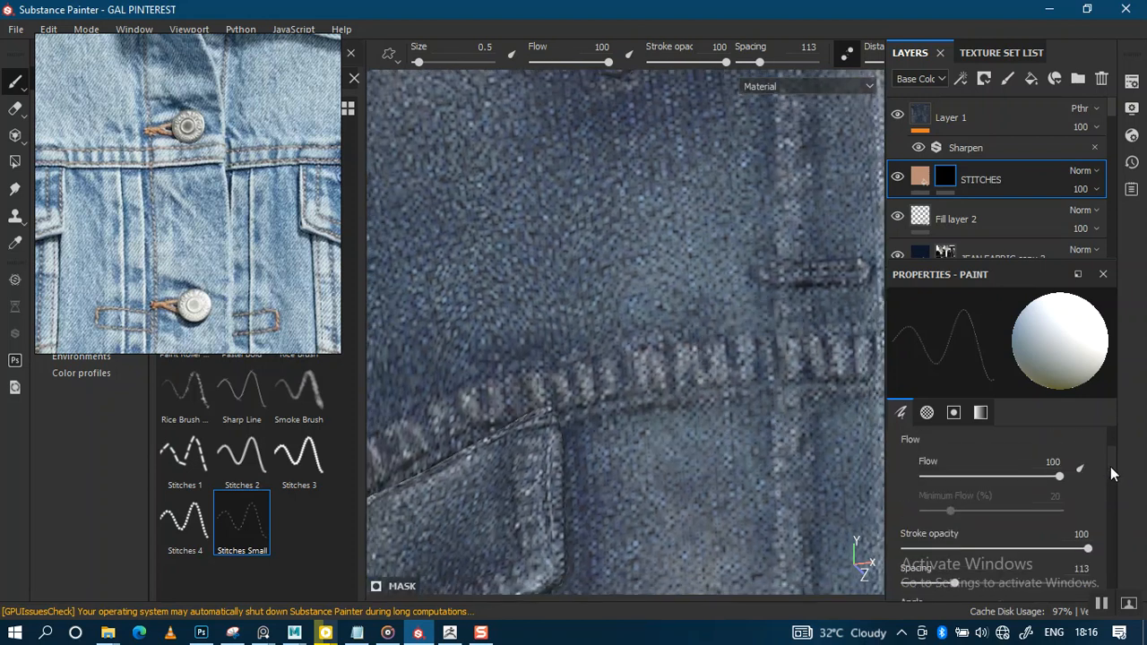
pyautogui.scroll(-2, 1114, 485)
pyautogui.scroll(-1, 1116, 485)
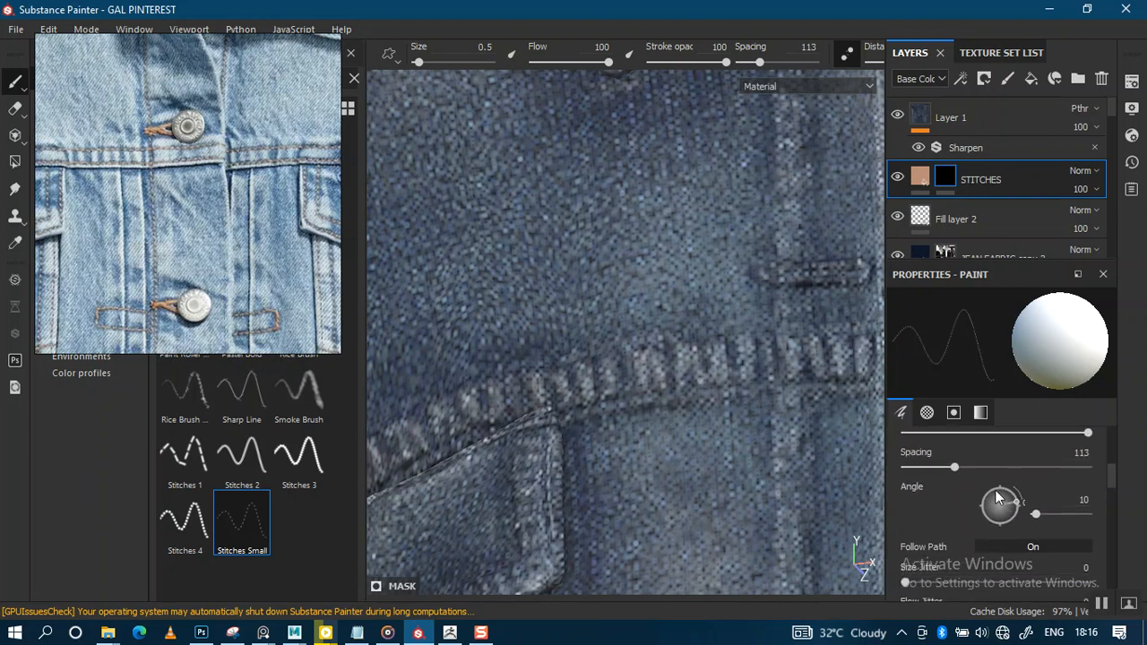
pyautogui.moveTo(978, 468); pyautogui.dragTo(978, 469)
pyautogui.moveTo(817, 331); pyautogui.dragTo(494, 367)
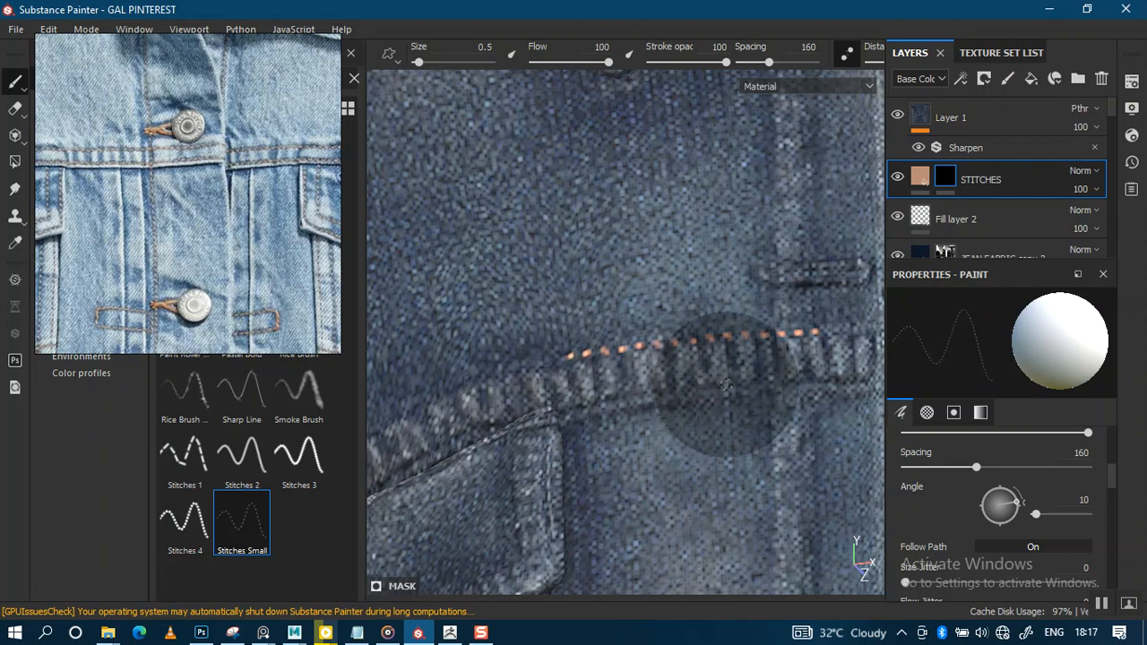
pyautogui.hotkey('ctrl', 'z')
# Set the STITCHES fill's height to 1, try a stroke on its mask along the yoke seam, and undo the stroke.
pyautogui.click(921, 177)
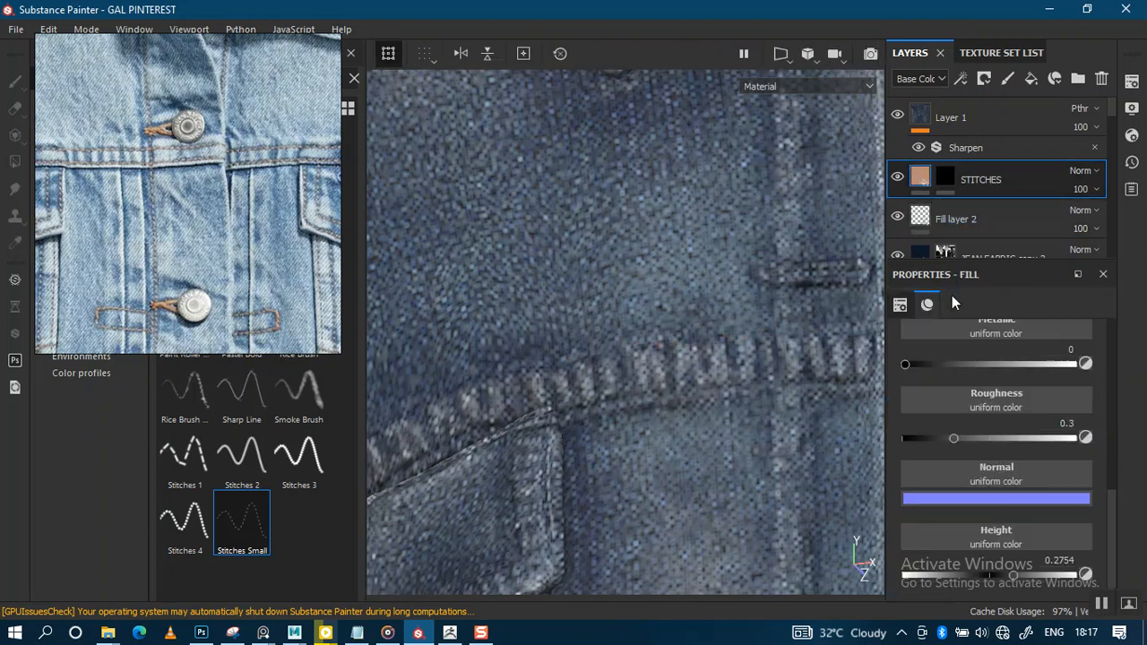
pyautogui.moveTo(1021, 574); pyautogui.dragTo(1103, 566)
pyautogui.click(745, 327)
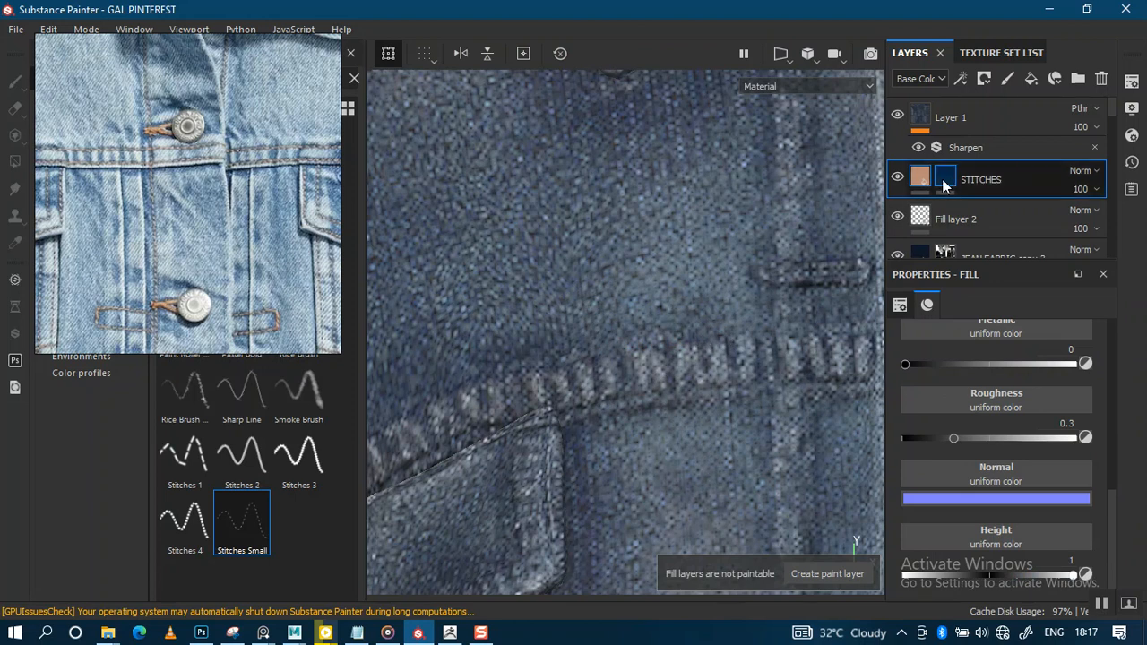
pyautogui.moveTo(819, 332); pyautogui.dragTo(514, 364)
pyautogui.hotkey('ctrl', 'z')
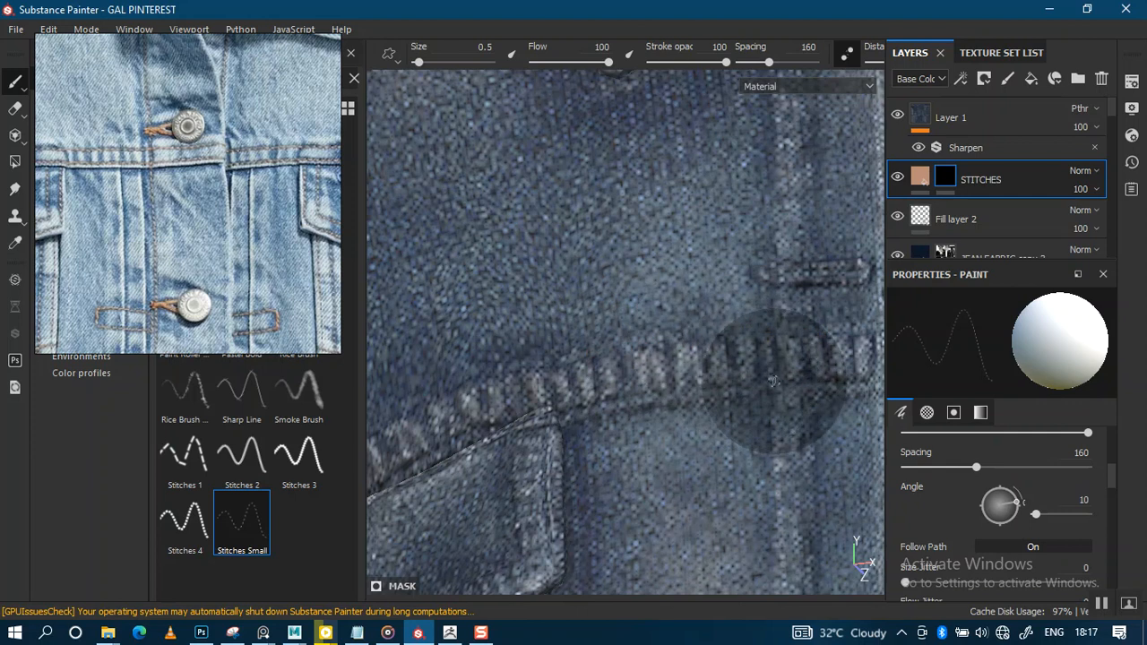
# Set the brush size to 0.8 and try a short stroke on the yoke seam from farther away.
pyautogui.moveTo(1116, 484); pyautogui.dragTo(1109, 452)
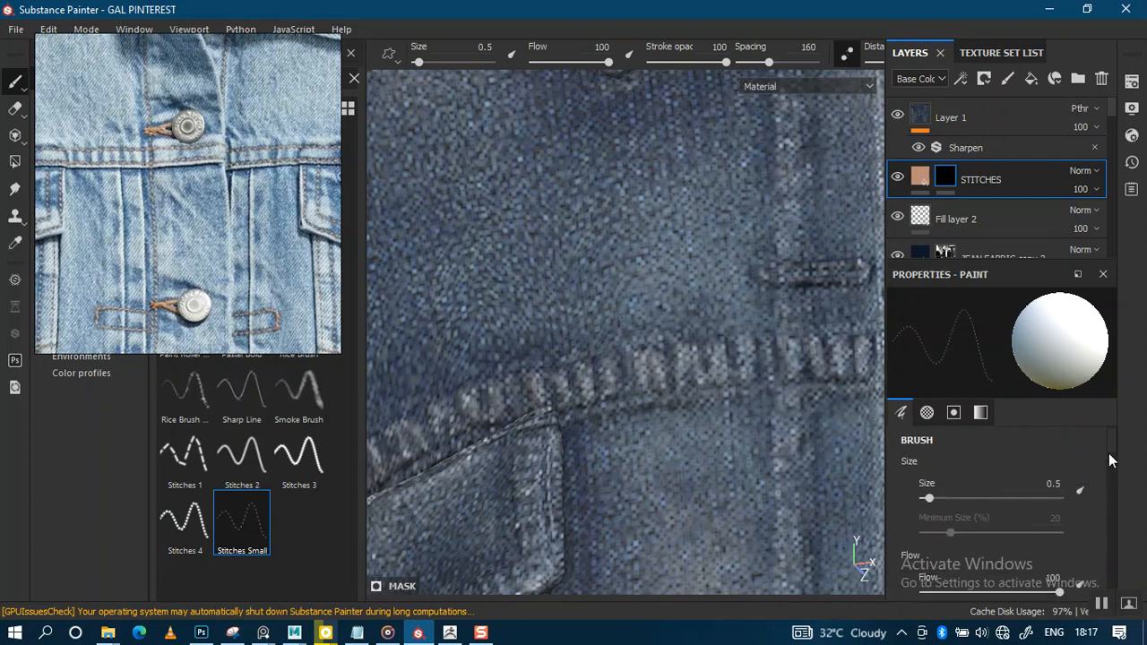
pyautogui.click(1051, 491)
pyautogui.write('08')
pyautogui.press('Return')
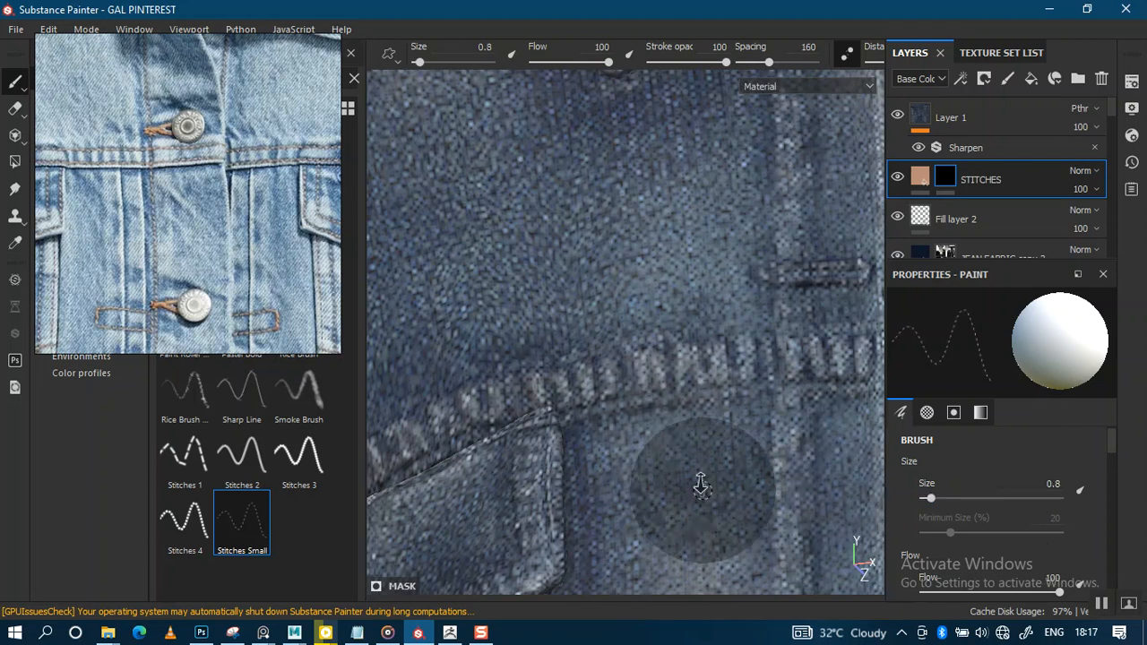
pyautogui.scroll(-10, 691, 403)
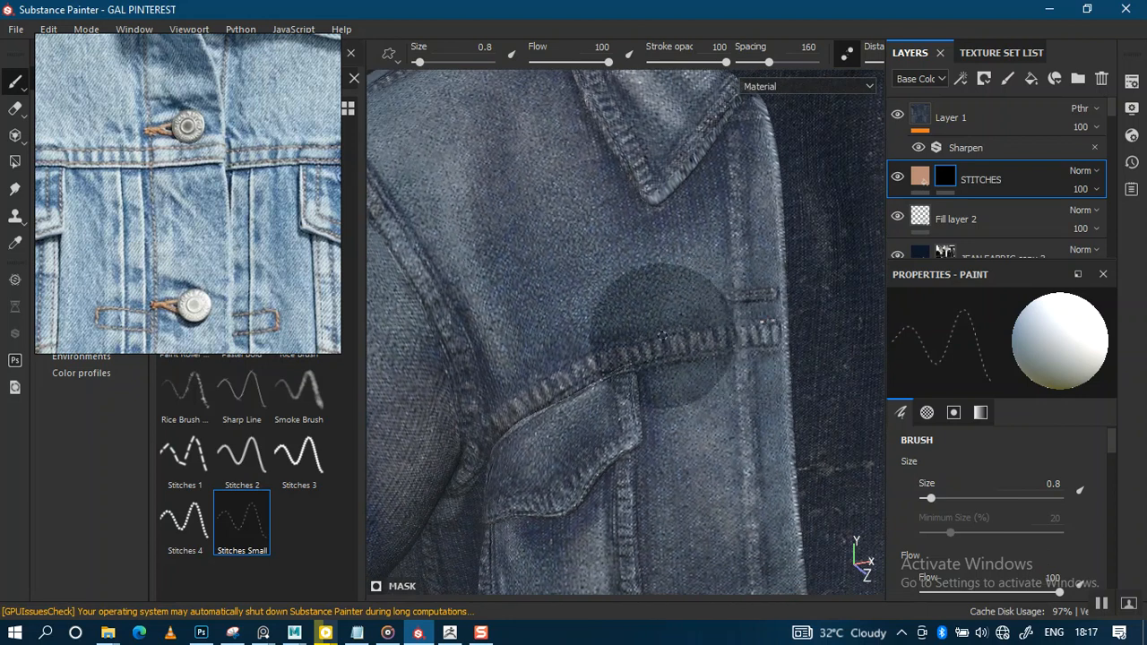
pyautogui.moveTo(637, 341); pyautogui.dragTo(563, 351)
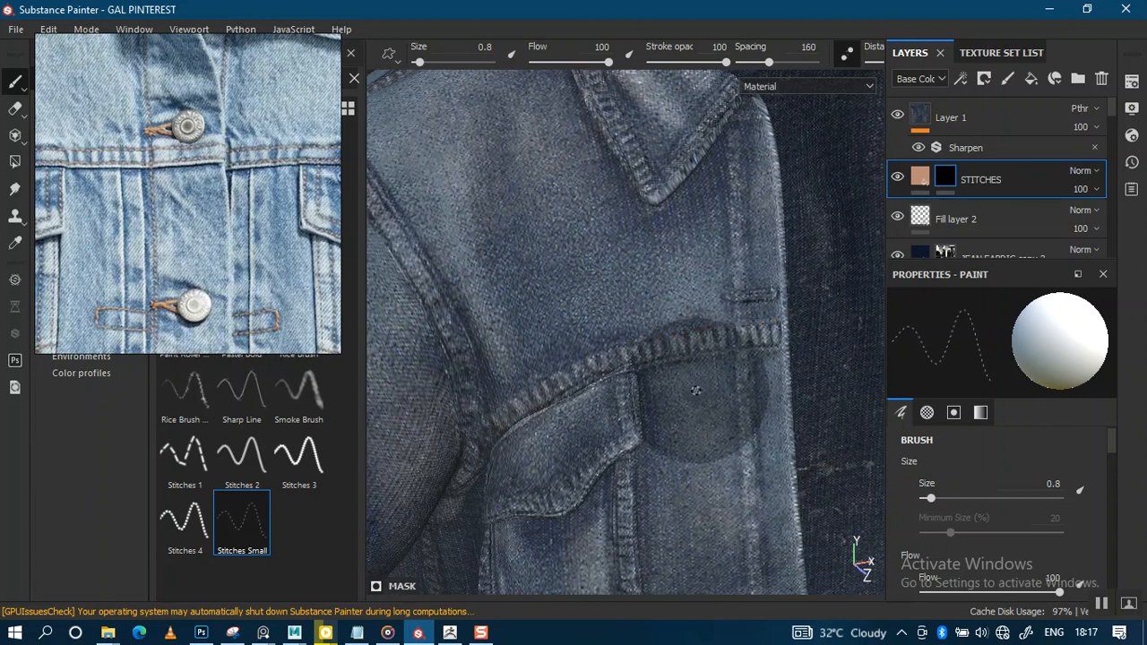
# Increase the brush size to 1.2, try a few stitches on the yoke seam beside the placket, and undo them.
pyautogui.press(']')
pyautogui.scroll(2, 700, 370)
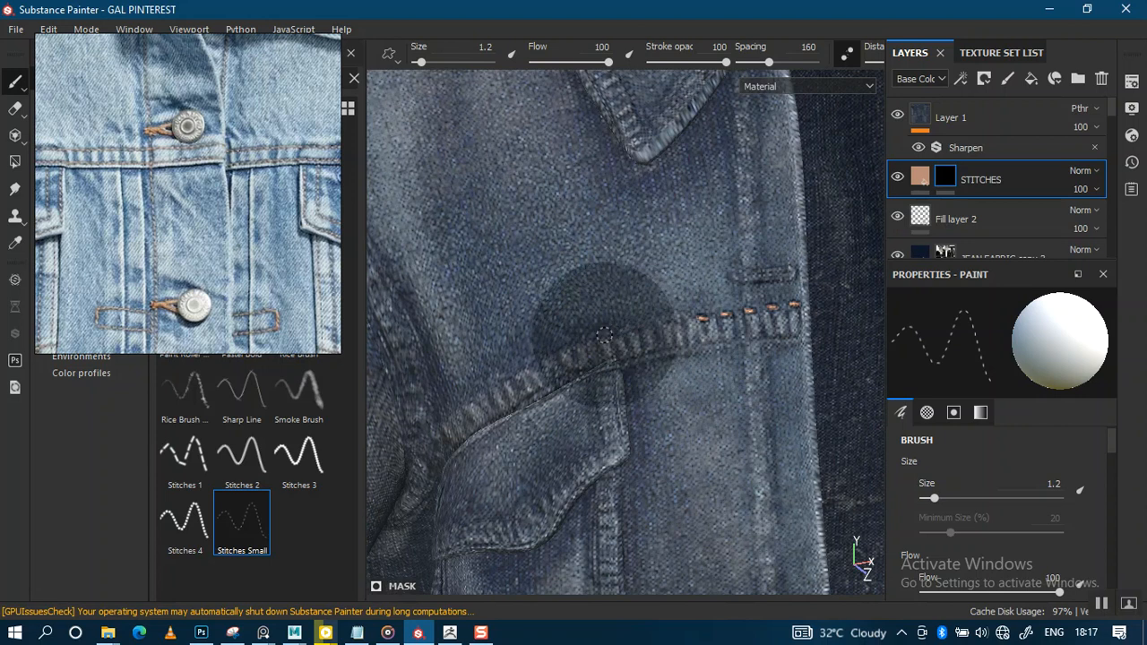
pyautogui.hotkey('ctrl', 'z')
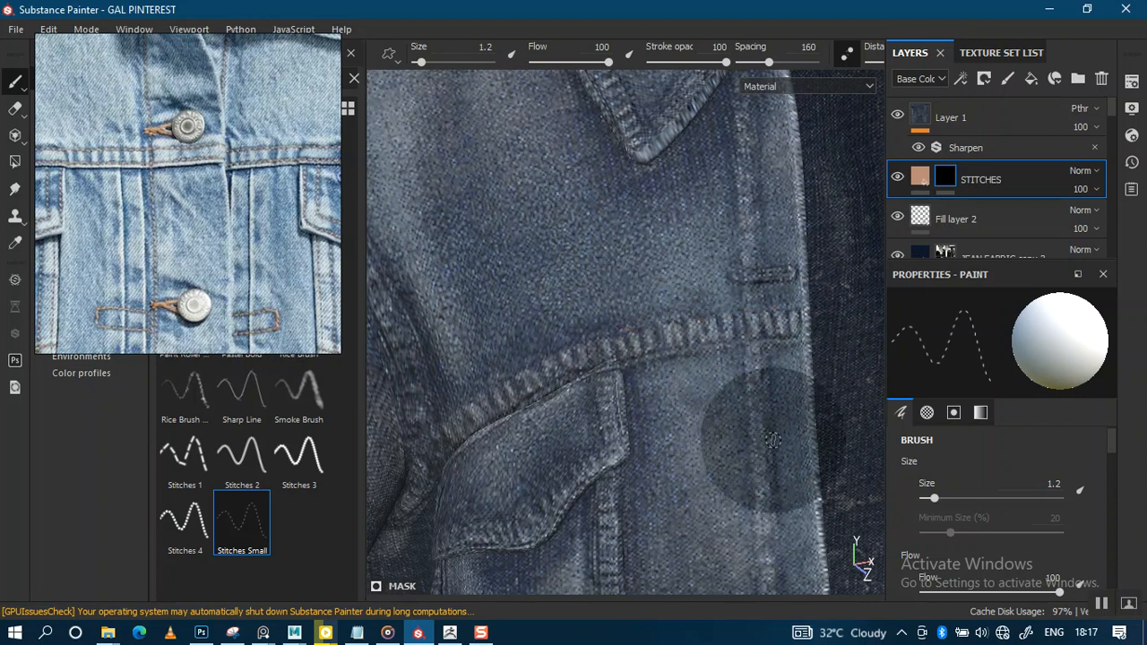
# Reduce the stitch spacing to 98, test it with a stroke along the yoke seam, and undo the stroke.
pyautogui.keyDown('alt'); pyautogui.moveTo(820, 488); pyautogui.dragTo(812, 432, button='right'); pyautogui.keyUp('alt')
pyautogui.moveTo(1109, 454); pyautogui.dragTo(1109, 473)
pyautogui.scroll(3, 1110, 479)
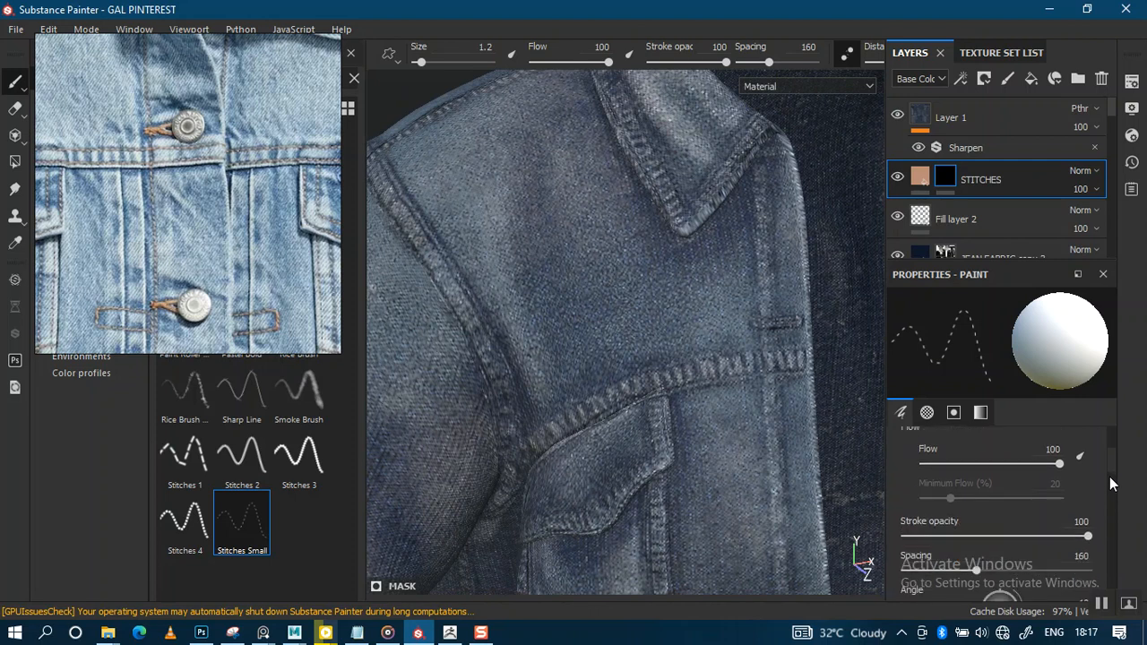
pyautogui.scroll(-4, 1113, 482)
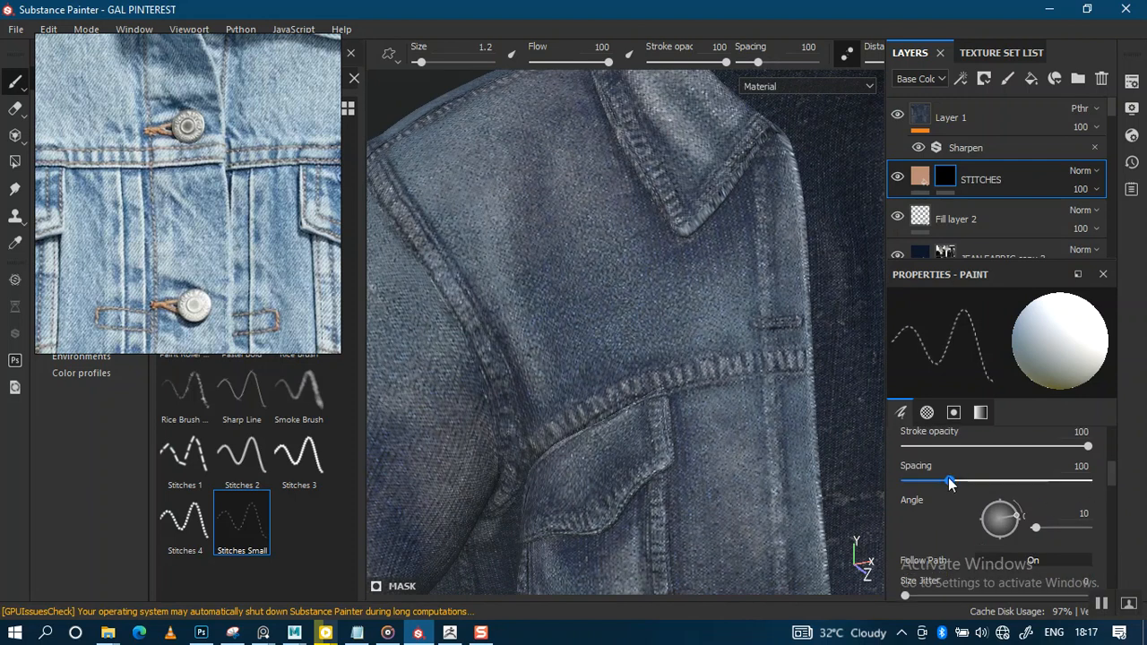
pyautogui.moveTo(950, 484); pyautogui.dragTo(948, 481)
pyautogui.moveTo(665, 373); pyautogui.dragTo(504, 420)
pyautogui.hotkey('ctrl', 'z')
# Set the STITCHES fill's roughness to 0.8696 and its metallic value to 1.
pyautogui.keyDown('alt'); pyautogui.moveTo(747, 423); pyautogui.dragTo(743, 328, button='right'); pyautogui.keyUp('alt')
pyautogui.keyDown('alt'); pyautogui.moveTo(709, 356); pyautogui.dragTo(619, 256, button='middle'); pyautogui.keyUp('alt')
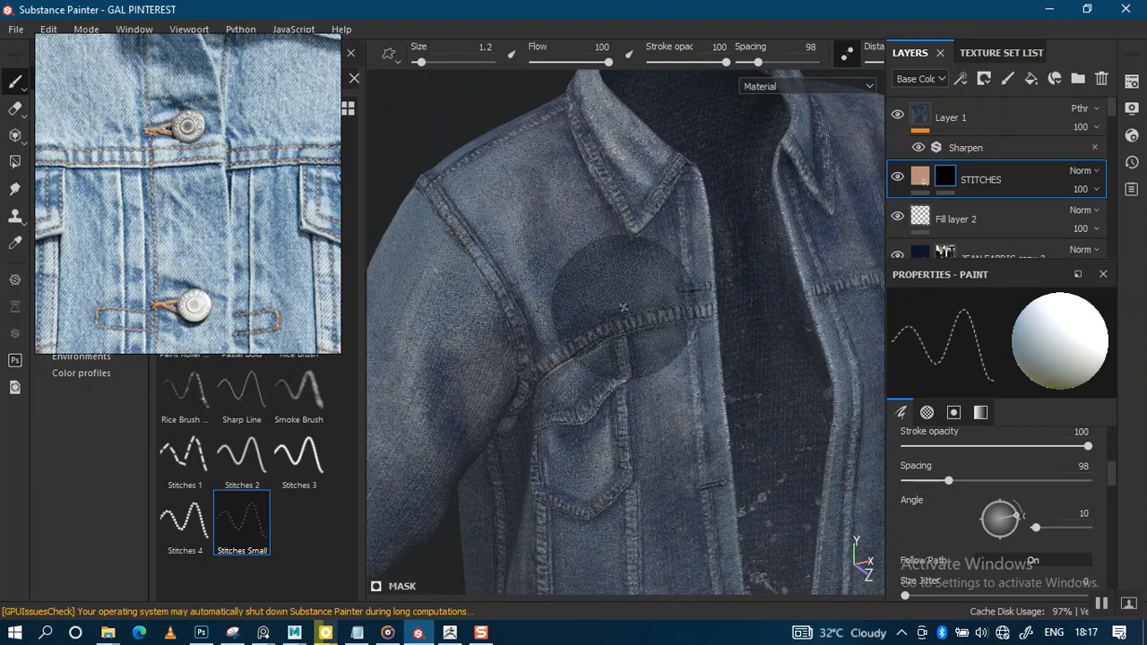
pyautogui.keyDown('alt'); pyautogui.moveTo(635, 347); pyautogui.dragTo(691, 313); pyautogui.keyUp('alt')
pyautogui.keyDown('alt'); pyautogui.moveTo(692, 312); pyautogui.dragTo(666, 341, button='right'); pyautogui.keyUp('alt')
pyautogui.keyDown('alt'); pyautogui.moveTo(666, 341); pyautogui.dragTo(694, 312, button='middle'); pyautogui.keyUp('alt')
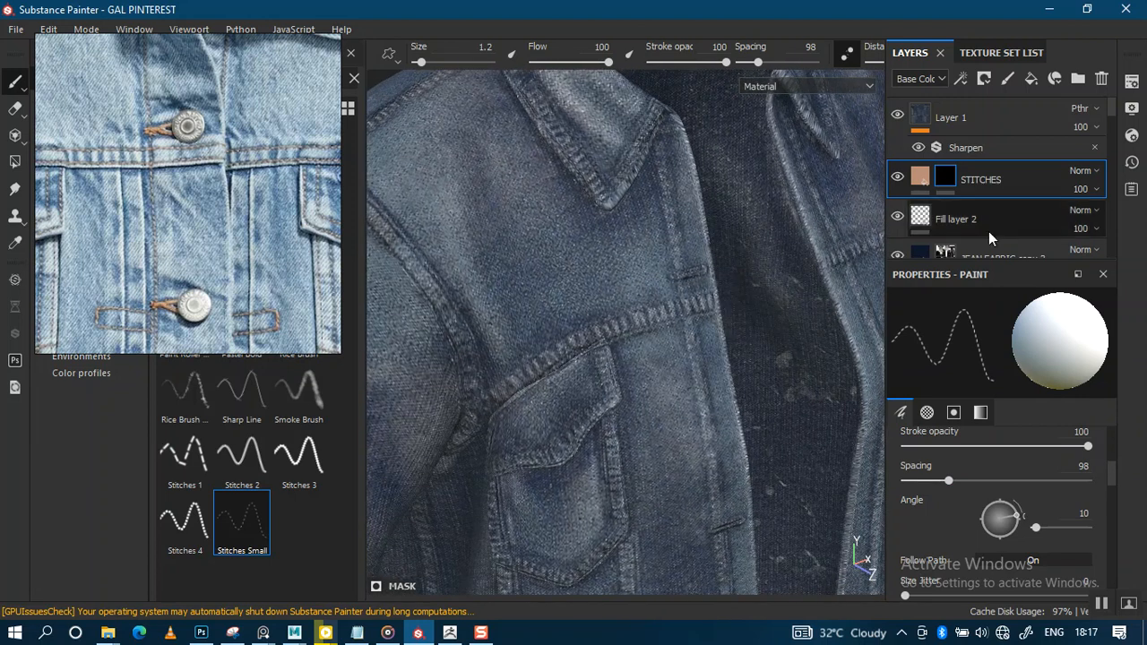
pyautogui.click(920, 175)
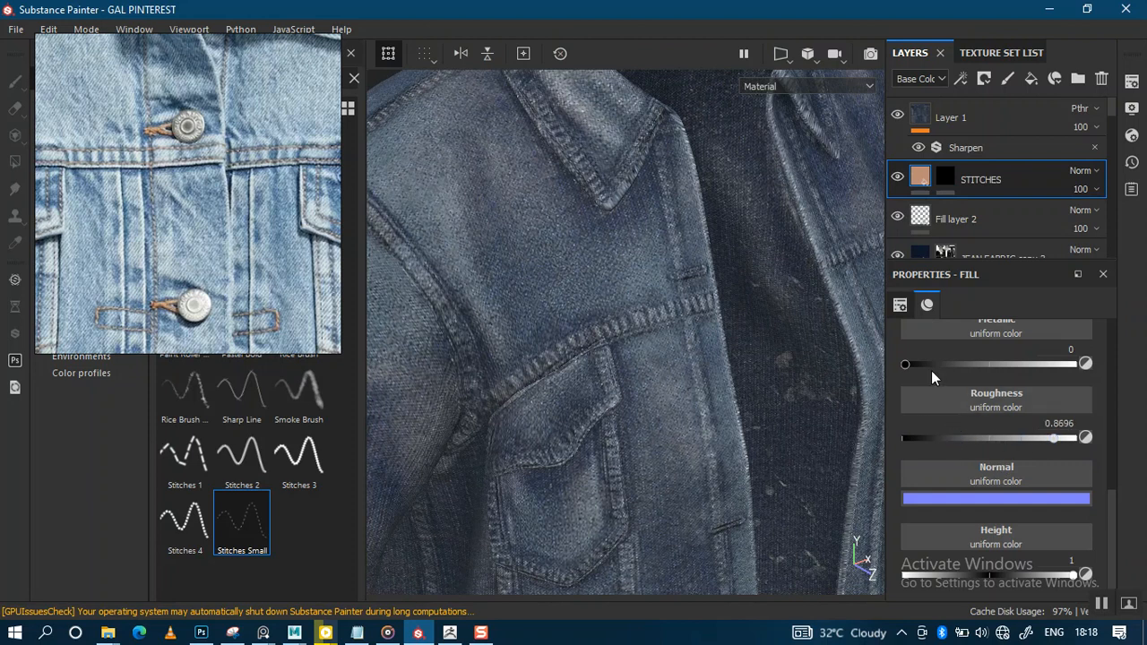
pyautogui.keyDown('alt'); pyautogui.moveTo(710, 307); pyautogui.dragTo(708, 269); pyautogui.keyUp('alt')
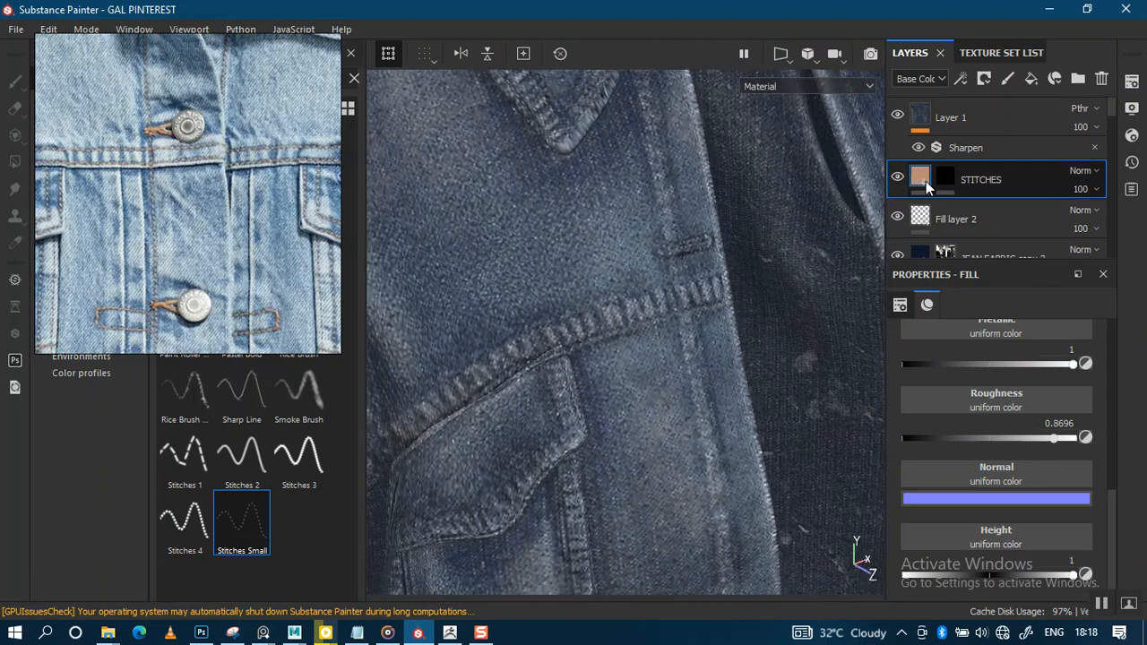
# Paint a line of stitches on the STITCHES mask along the yoke seam's upper edge, from the placket to past the pocket flap's inner corner.
pyautogui.press('1')
pyautogui.scroll(1, 672, 265)
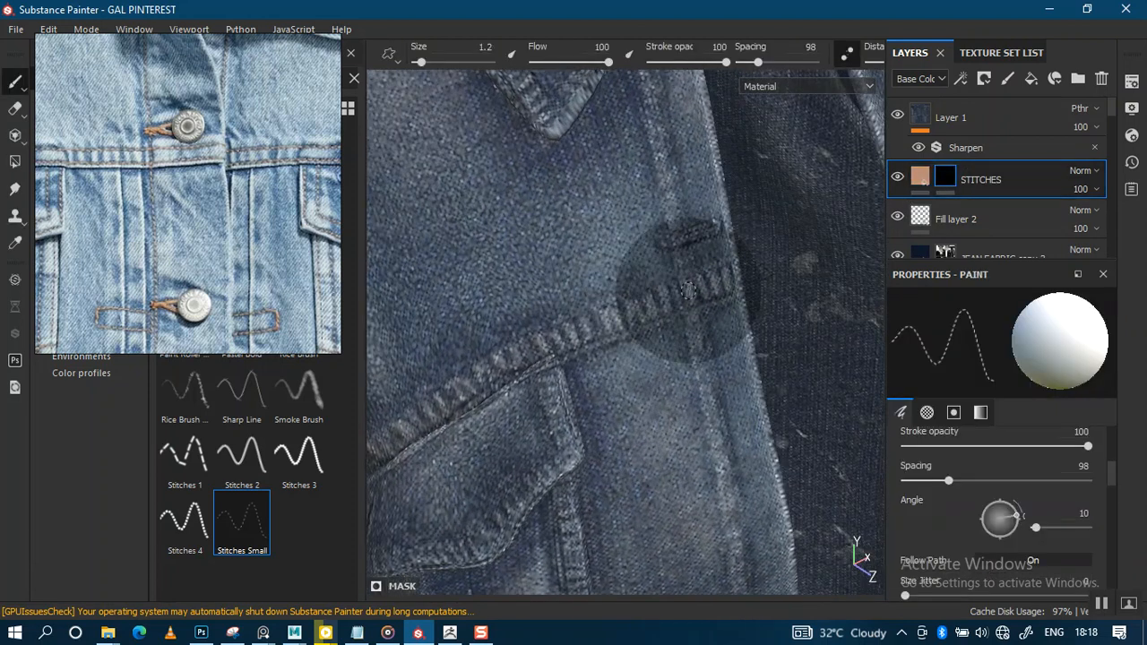
pyautogui.moveTo(650, 291)
pyautogui.mouseDown()
pyautogui.moveTo(440, 377)
pyautogui.moveTo(664, 292)
pyautogui.moveTo(724, 305)
pyautogui.mouseUp()
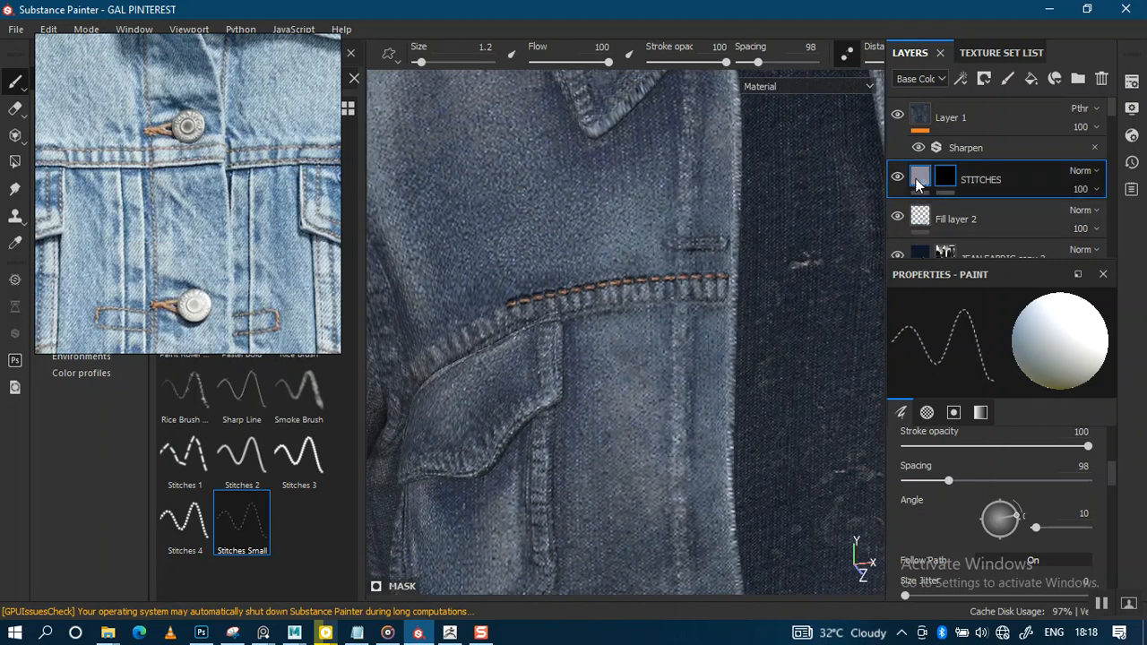
# Set the STITCHES fill's height to 0.4589 and check the stitched yoke seam from several distances.
pyautogui.click(919, 178)
pyautogui.click(1032, 575)
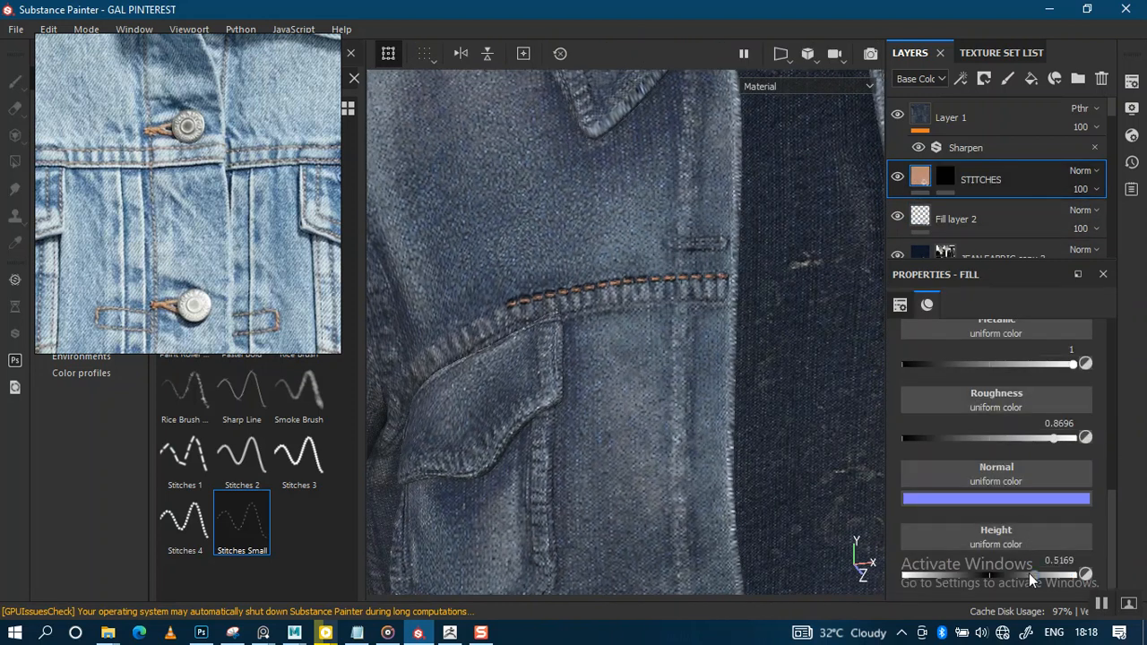
pyautogui.click(1028, 574)
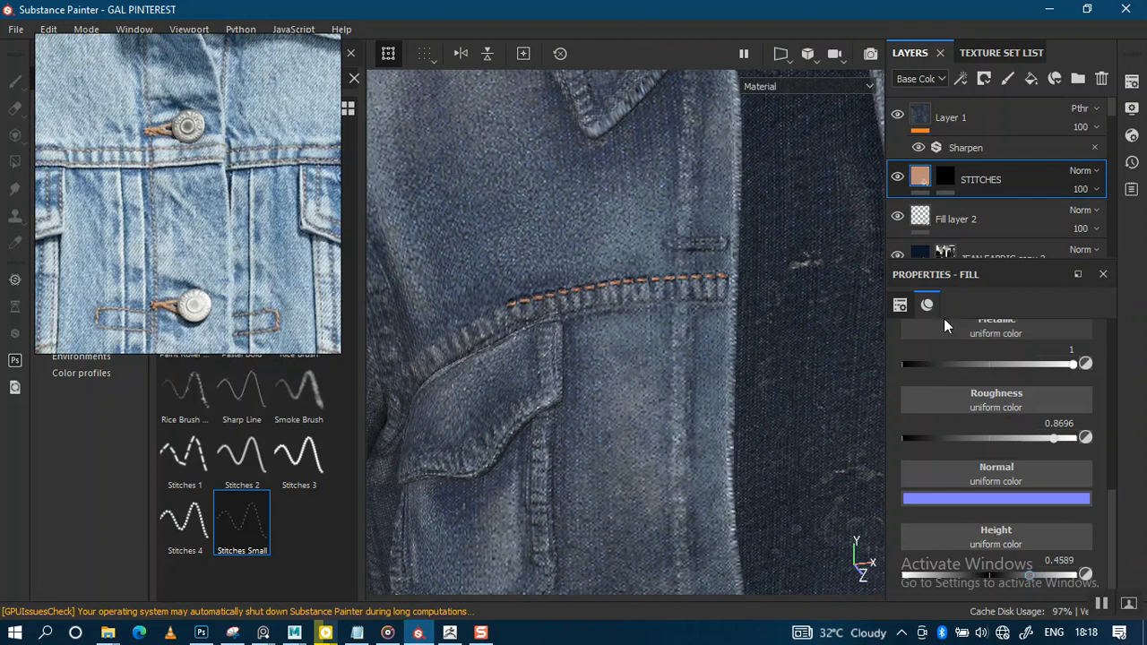
pyautogui.keyDown('alt'); pyautogui.moveTo(695, 369); pyautogui.dragTo(643, 150, button='right'); pyautogui.keyUp('alt')
pyautogui.keyDown('alt'); pyautogui.moveTo(644, 269); pyautogui.dragTo(669, 406, button='right'); pyautogui.keyUp('alt')
pyautogui.keyDown('alt'); pyautogui.moveTo(669, 406); pyautogui.dragTo(737, 392); pyautogui.keyUp('alt')
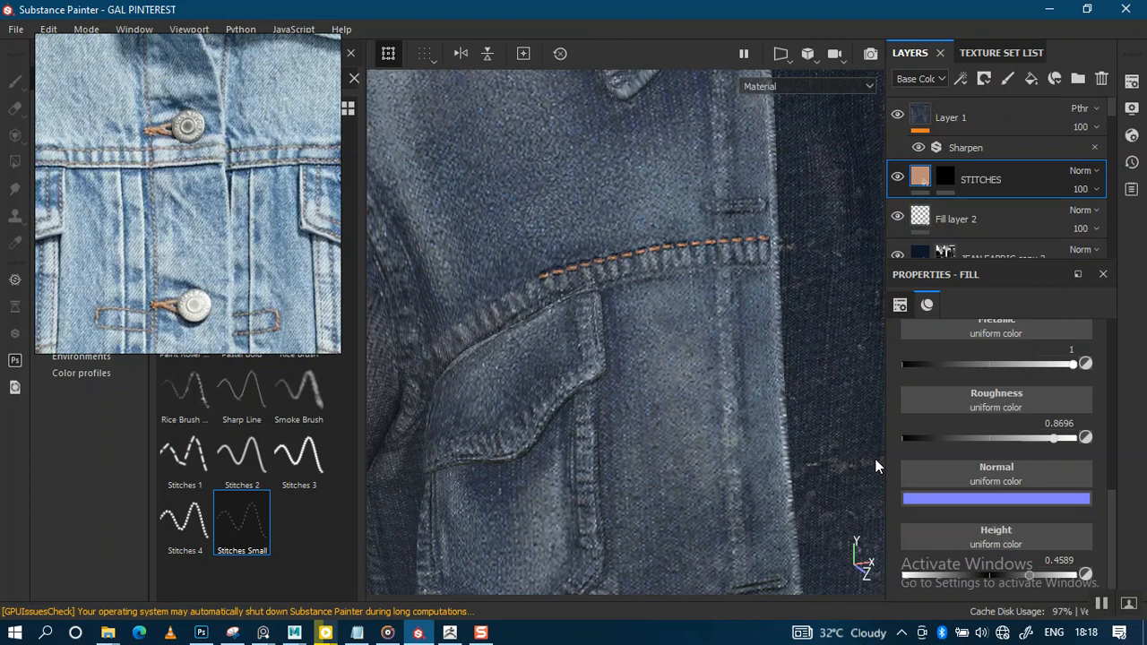
# Set the STITCHES fill's roughness to 1.
pyautogui.keyDown('alt'); pyautogui.moveTo(648, 359); pyautogui.dragTo(665, 167, button='right'); pyautogui.keyUp('alt')
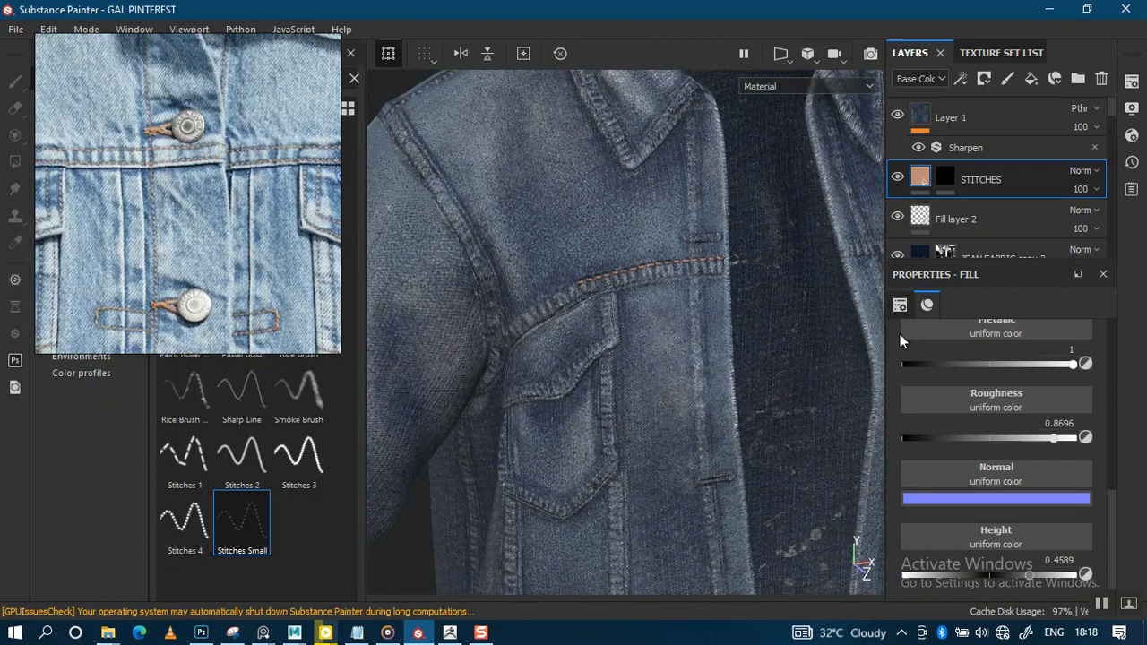
pyautogui.scroll(3, 1113, 527)
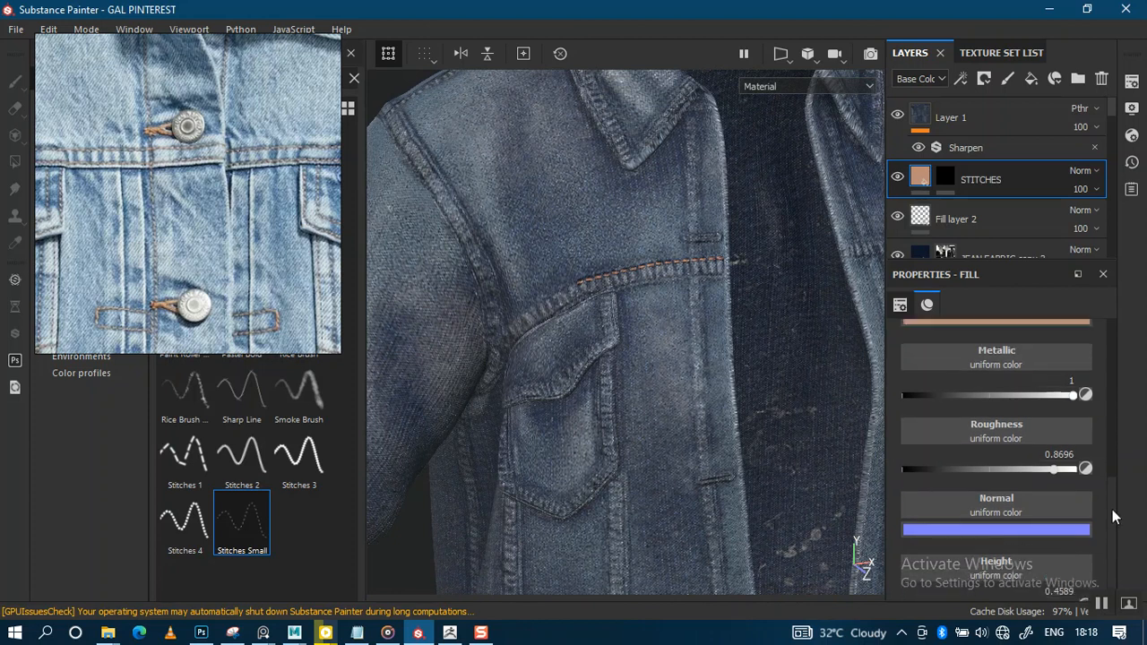
pyautogui.scroll(-1, 1112, 500)
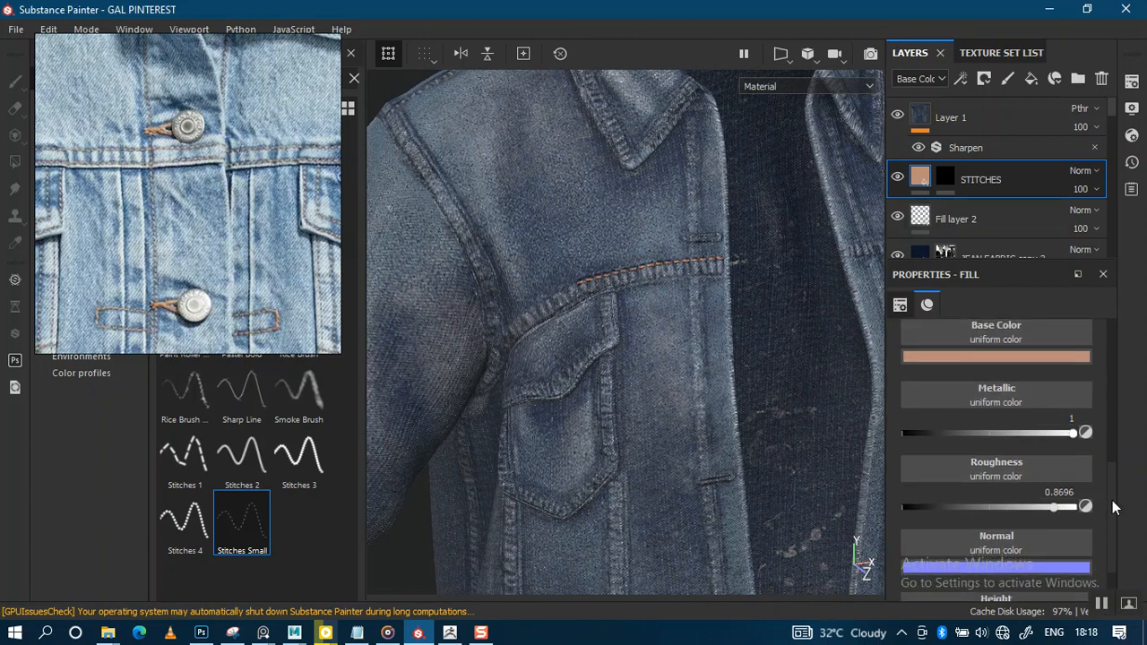
pyautogui.click(923, 484)
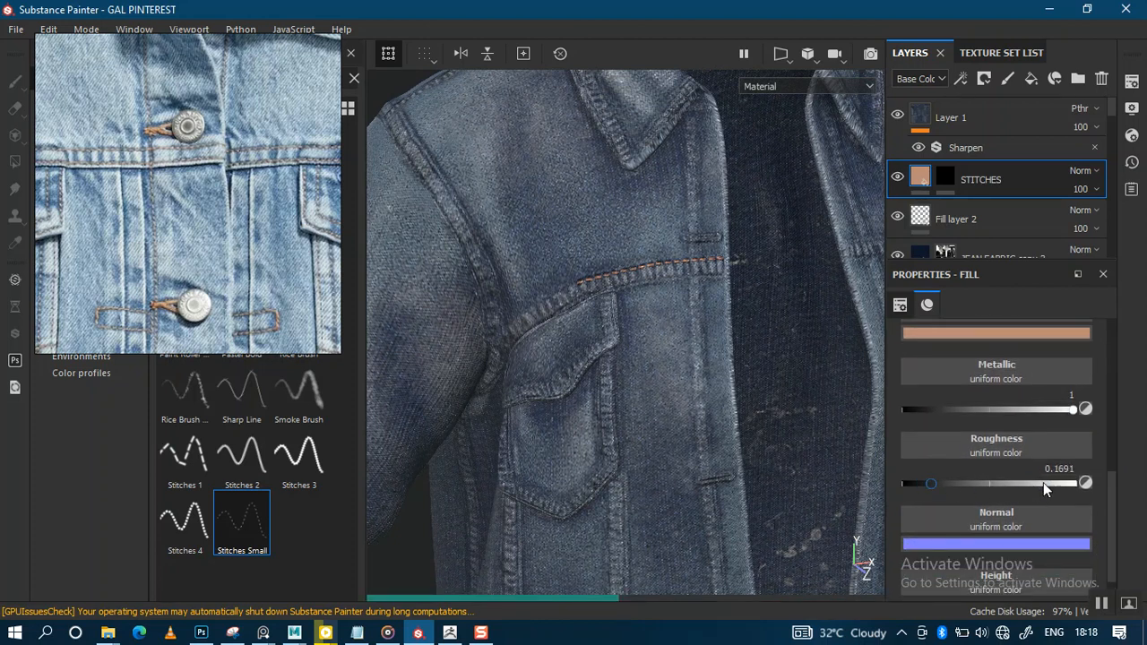
pyautogui.moveTo(1092, 483); pyautogui.dragTo(1092, 483)
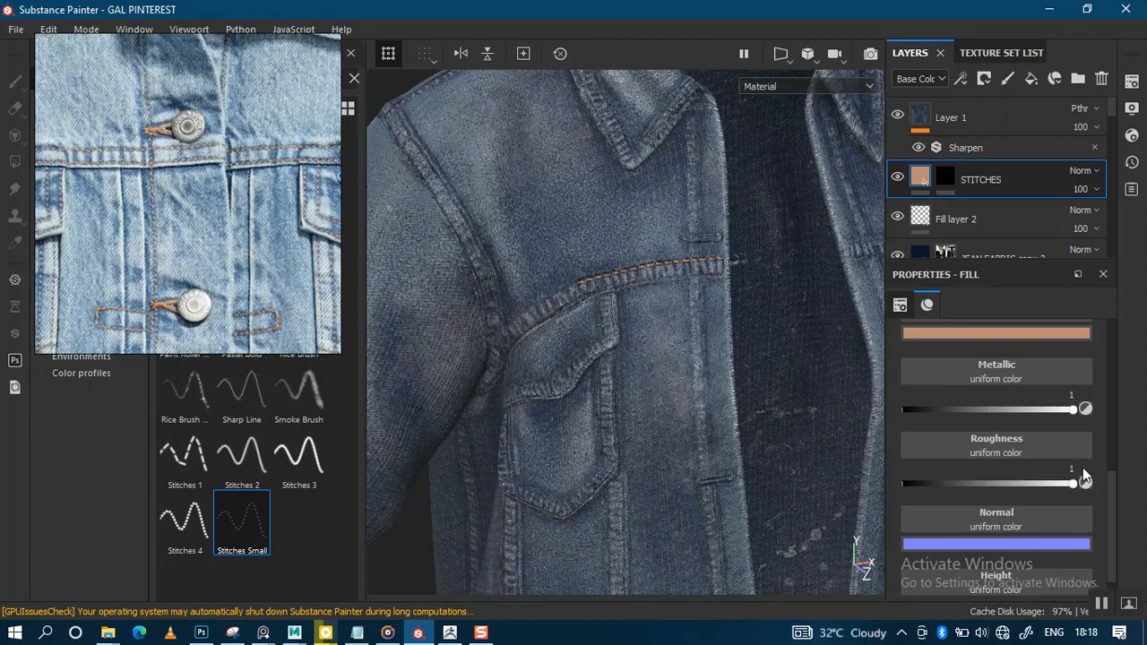
# Lighten the STITCHES base color to hue 0.048, saturation 0.644 and value 0.760, and check the yoke stitches from a distance.
pyautogui.click(973, 334)
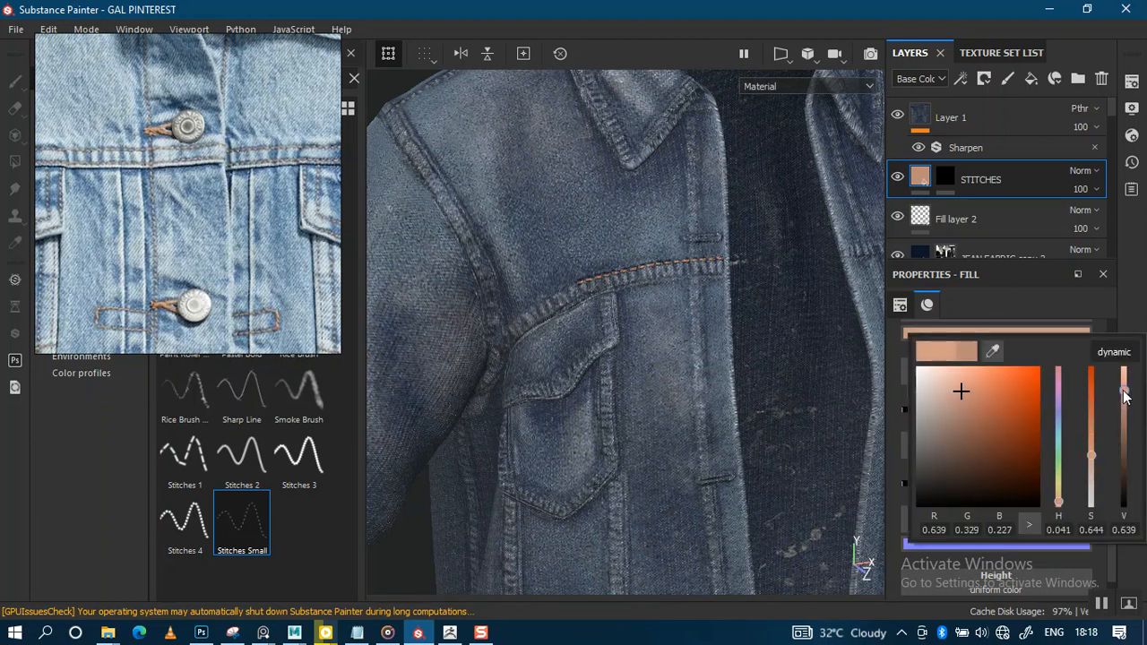
pyautogui.moveTo(1126, 386); pyautogui.dragTo(1125, 380)
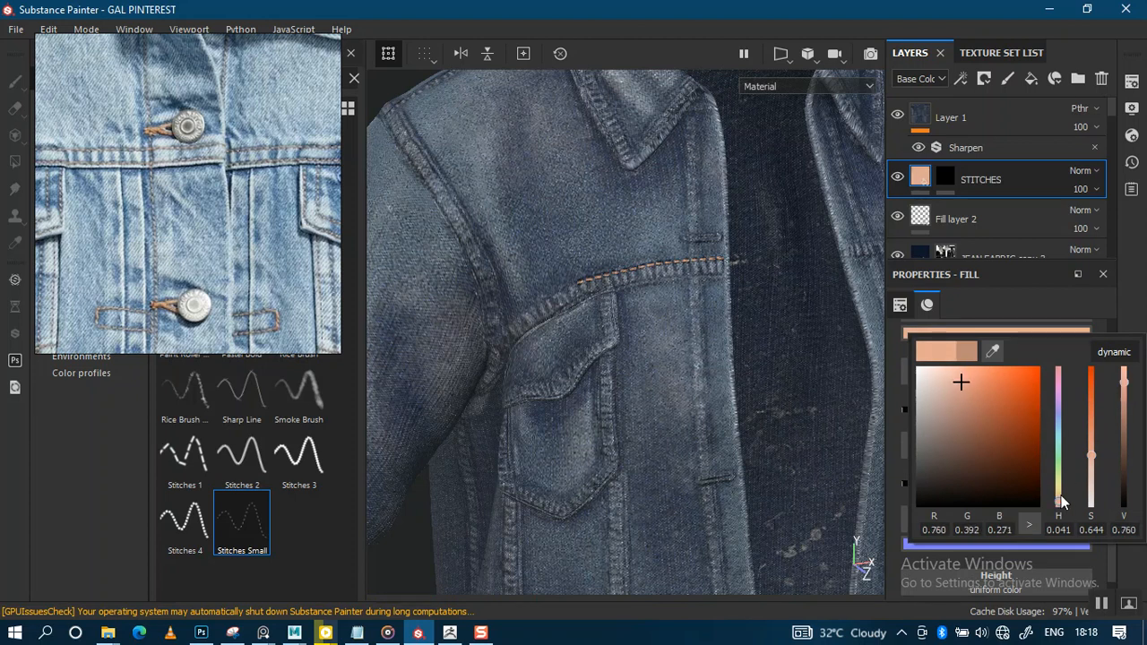
pyautogui.moveTo(1058, 493); pyautogui.dragTo(1060, 491)
pyautogui.keyDown('alt'); pyautogui.moveTo(678, 365); pyautogui.dragTo(595, 160, button='right'); pyautogui.keyUp('alt')
pyautogui.keyDown('alt'); pyautogui.moveTo(634, 215); pyautogui.dragTo(639, 226); pyautogui.keyUp('alt')
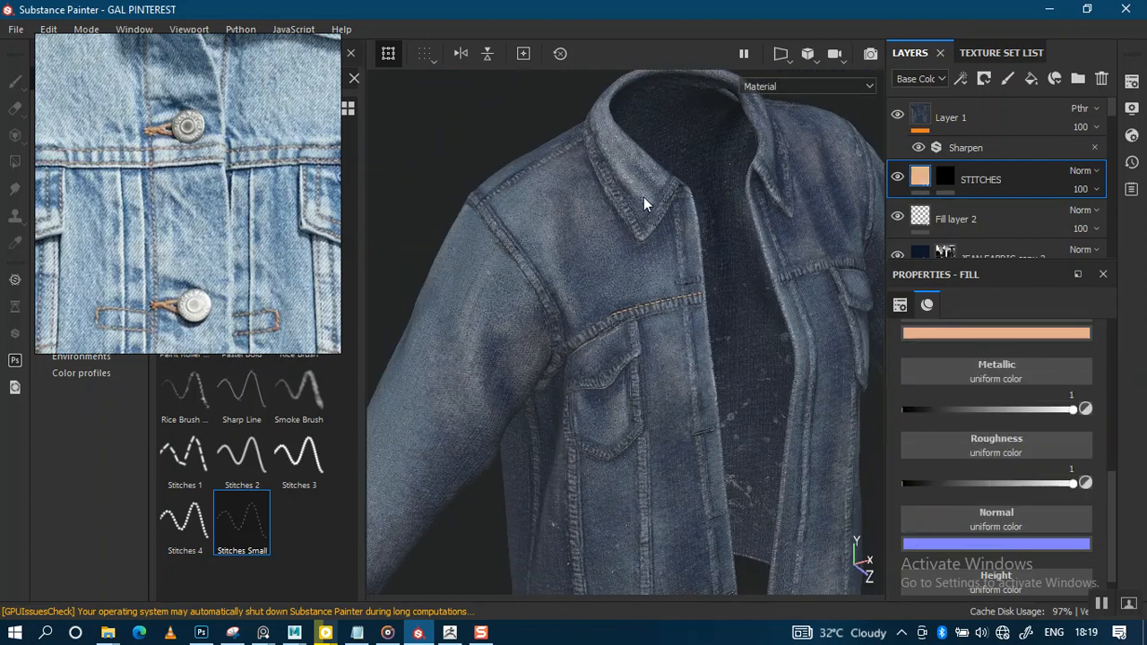
pyautogui.keyDown('alt'); pyautogui.moveTo(640, 226); pyautogui.dragTo(729, 310, button='right'); pyautogui.keyUp('alt')
# Increase the saturation of the STITCHES base color to get a stronger orange thread.
pyautogui.click(972, 336)
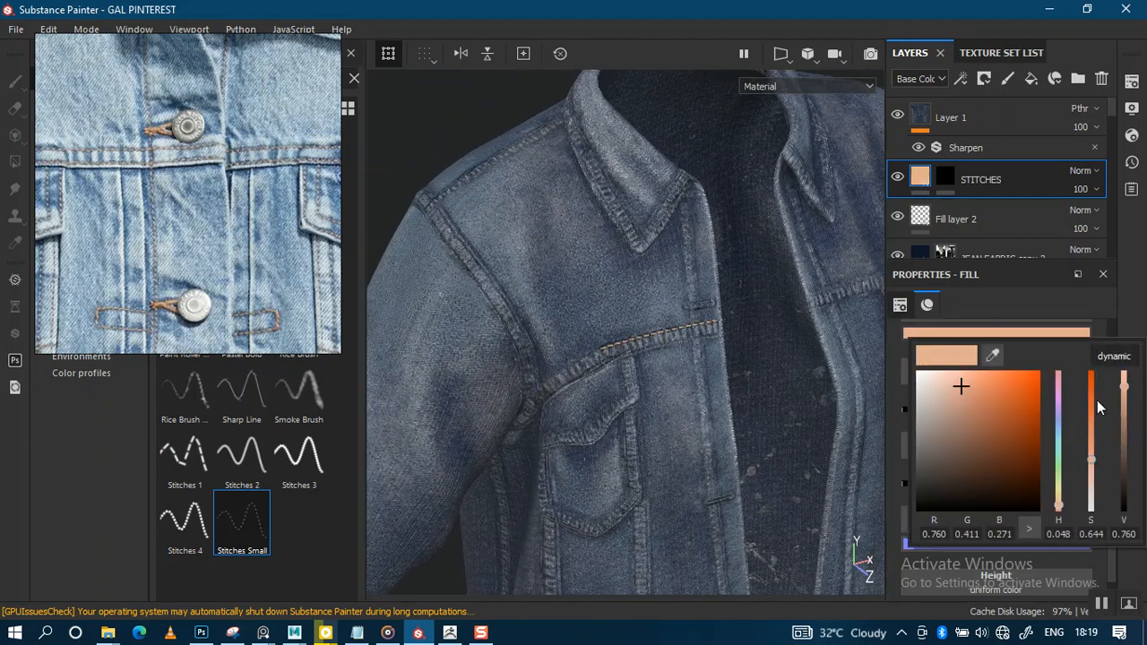
pyautogui.click(1091, 435)
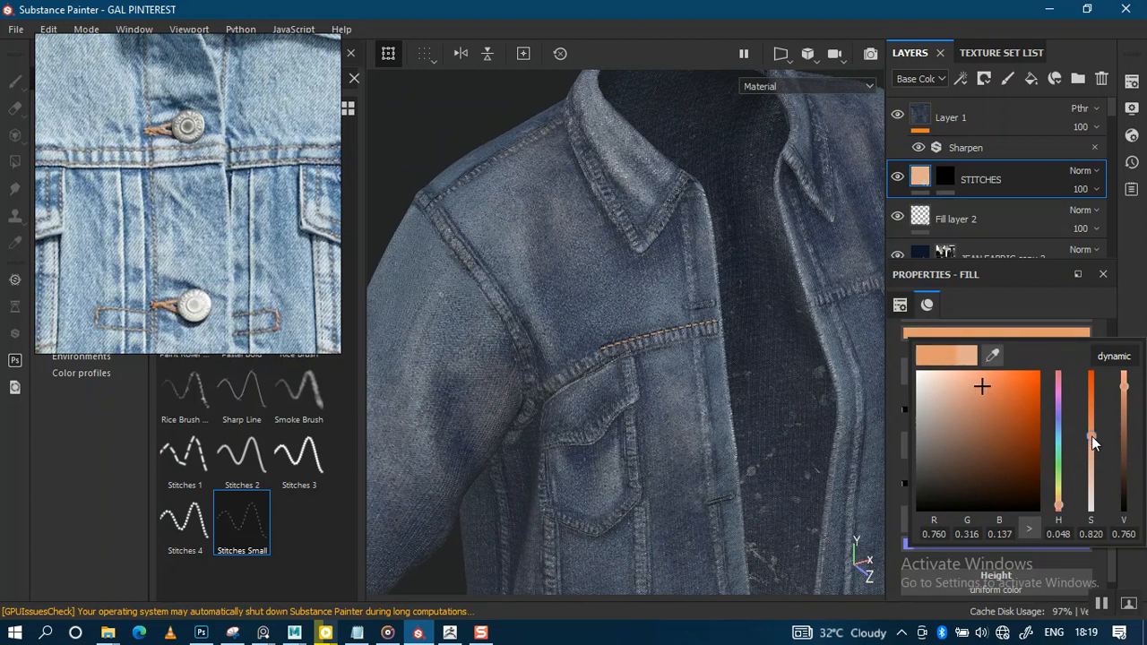
pyautogui.moveTo(1091, 435); pyautogui.dragTo(1091, 444)
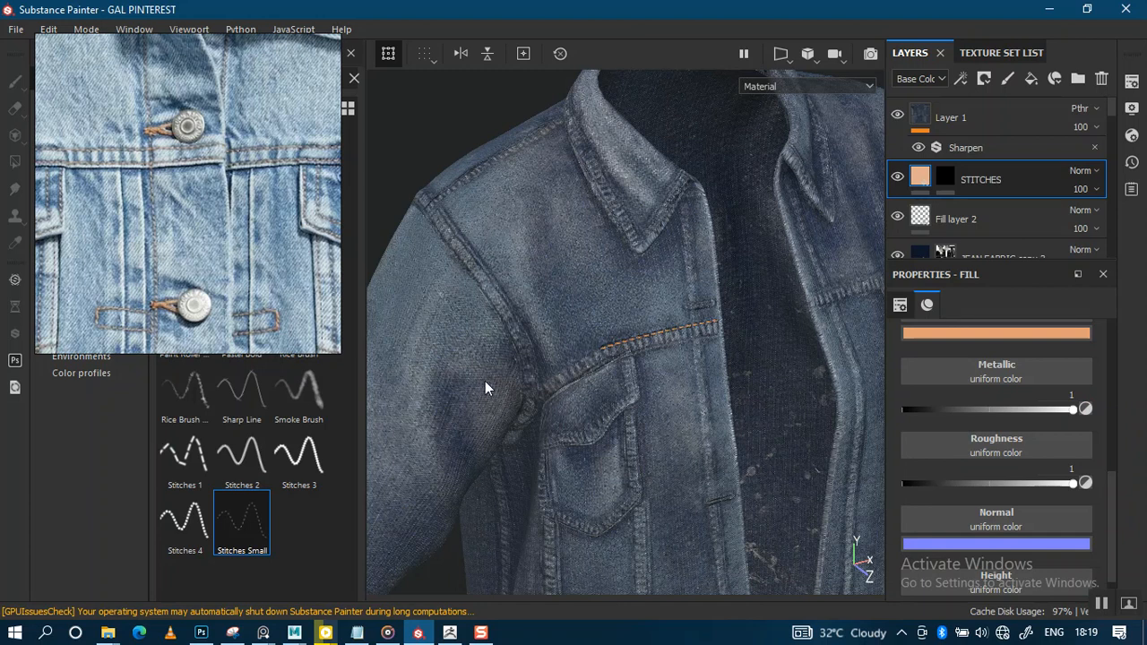
# Extend the upper row of stitches on the STITCHES mask along the yoke seam as far as the armhole.
pyautogui.keyDown('alt'); pyautogui.moveTo(624, 305); pyautogui.dragTo(627, 355, button='right'); pyautogui.keyUp('alt')
pyautogui.keyDown('alt'); pyautogui.moveTo(628, 355); pyautogui.dragTo(651, 362); pyautogui.keyUp('alt')
pyautogui.keyDown('alt'); pyautogui.moveTo(652, 362); pyautogui.dragTo(697, 304, button='middle'); pyautogui.keyUp('alt')
pyautogui.keyDown('alt'); pyautogui.moveTo(697, 304); pyautogui.dragTo(696, 383, button='right'); pyautogui.keyUp('alt')
pyautogui.moveTo(696, 383)
pyautogui.keyDown('alt'); pyautogui.mouseDown()
pyautogui.moveTo(622, 347)
pyautogui.moveTo(668, 358)
pyautogui.moveTo(627, 376)
pyautogui.mouseUp(); pyautogui.keyUp('alt')
pyautogui.press('1')
pyautogui.moveTo(584, 312); pyautogui.dragTo(380, 495)
# Paint a second row of stitches along the yoke seam's lower edge, from the placket's front edge over the pocket flap to the armhole.
pyautogui.keyDown('alt'); pyautogui.moveTo(628, 295); pyautogui.dragTo(670, 320); pyautogui.keyUp('alt')
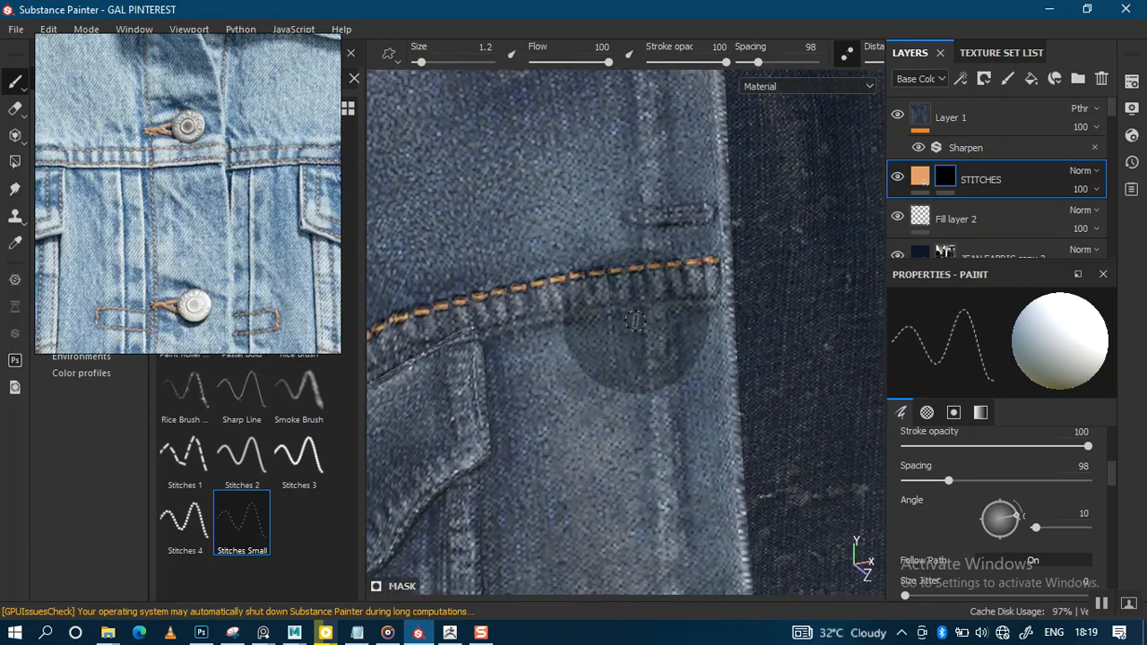
pyautogui.click(727, 305)
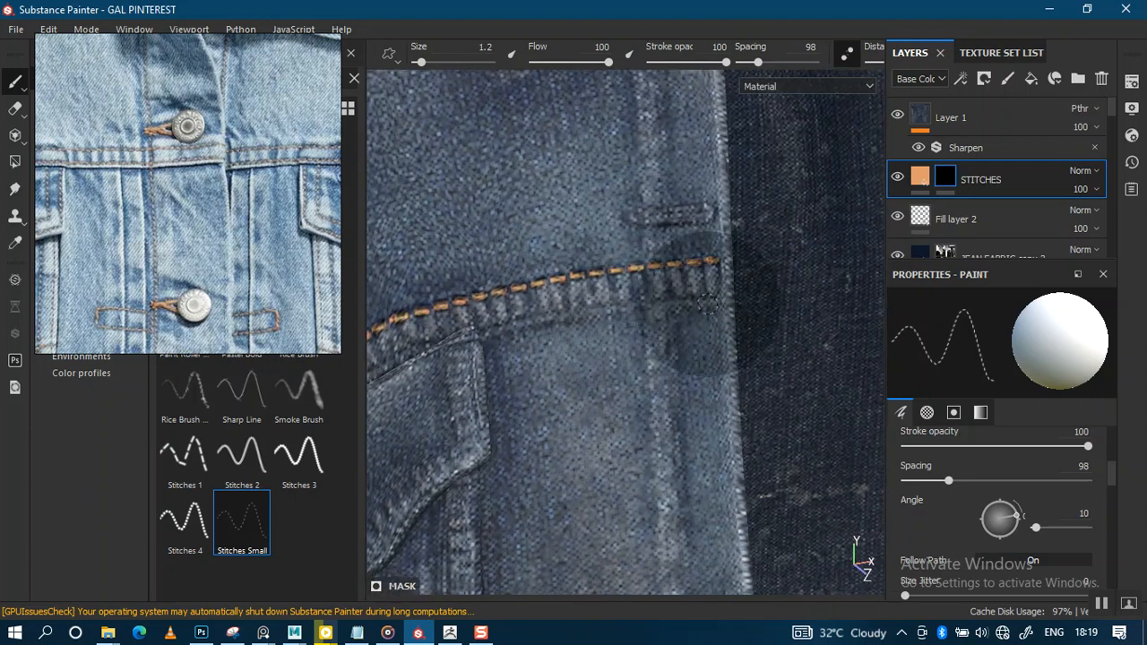
pyautogui.keyDown('shift'); pyautogui.click(530, 320); pyautogui.keyUp('shift')
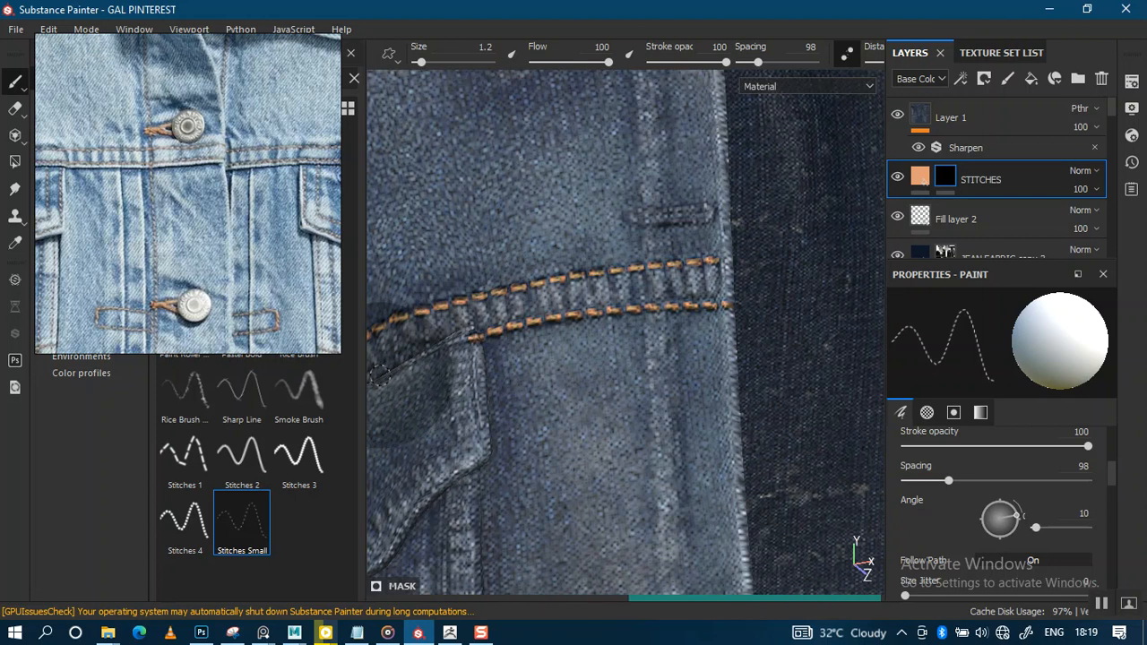
pyautogui.keyDown('shift'); pyautogui.click(448, 344); pyautogui.keyUp('shift')
pyautogui.keyDown('alt'); pyautogui.moveTo(644, 320); pyautogui.dragTo(914, 181, button='middle'); pyautogui.keyUp('alt')
pyautogui.moveTo(724, 257)
pyautogui.keyDown('alt'); pyautogui.mouseDown()
pyautogui.moveTo(696, 268)
pyautogui.moveTo(753, 208)
pyautogui.mouseUp(); pyautogui.keyUp('alt')
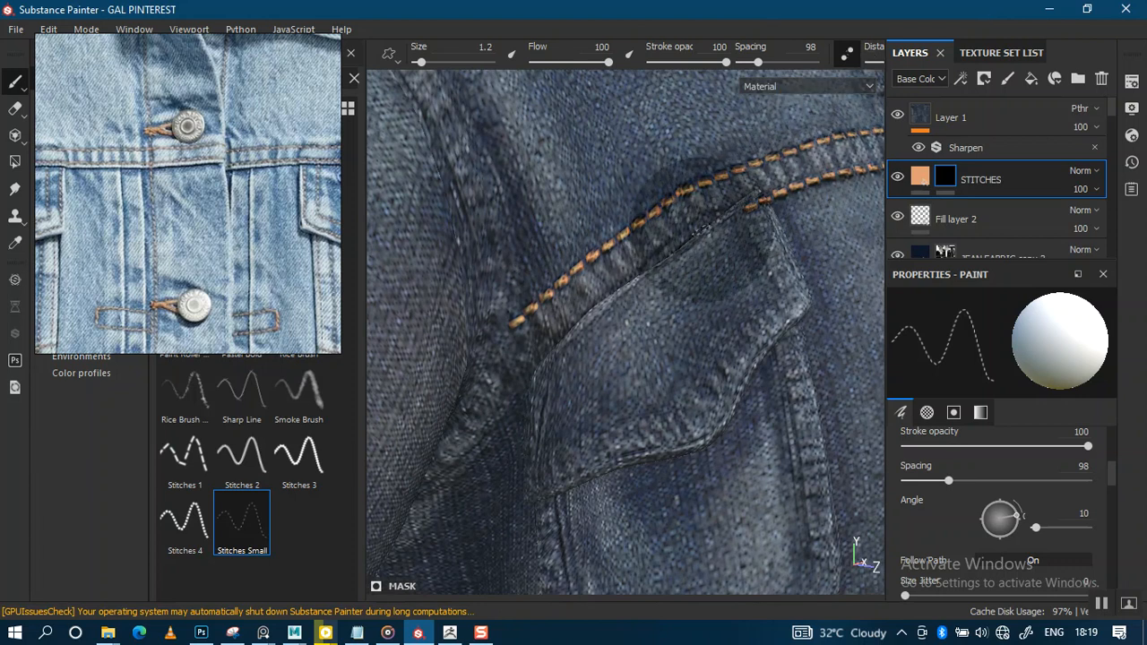
pyautogui.moveTo(647, 261)
pyautogui.mouseDown()
pyautogui.moveTo(566, 321)
pyautogui.moveTo(524, 378)
pyautogui.mouseUp()
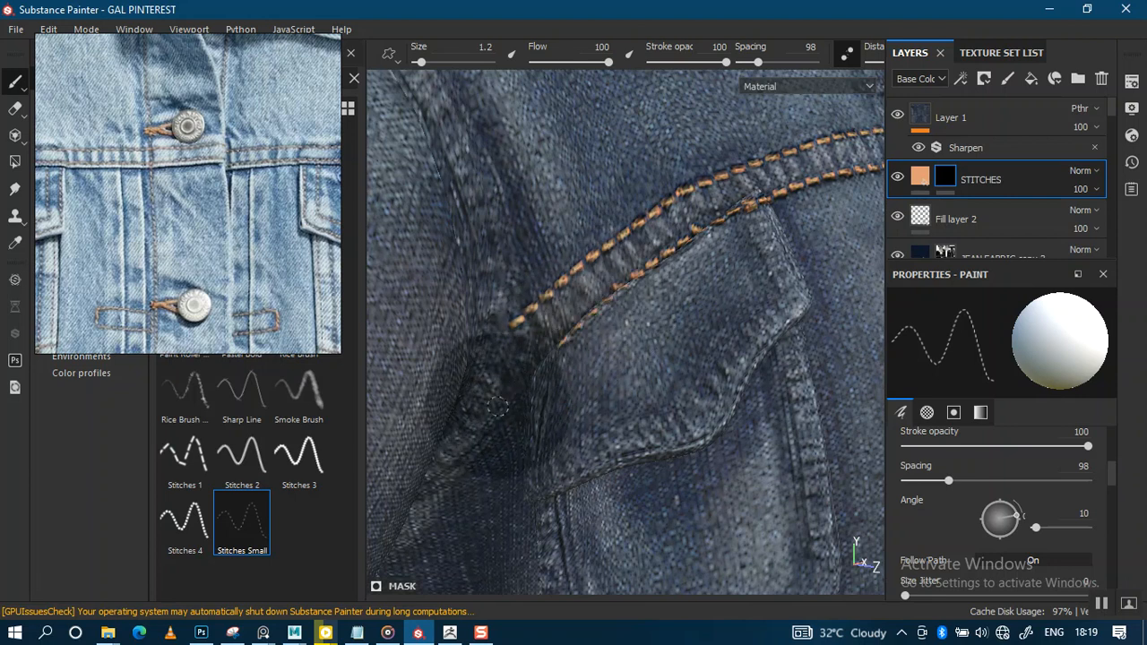
# Paint a vertical row of stitches along the placket seam from under the collar down to the yoke seam's lower edge.
pyautogui.keyDown('alt'); pyautogui.moveTo(638, 266); pyautogui.dragTo(641, 114, button='right'); pyautogui.keyUp('alt')
pyautogui.keyDown('alt'); pyautogui.moveTo(642, 113); pyautogui.dragTo(651, 223); pyautogui.keyUp('alt')
pyautogui.keyDown('alt'); pyautogui.moveTo(647, 195); pyautogui.dragTo(669, 245, button='right'); pyautogui.keyUp('alt')
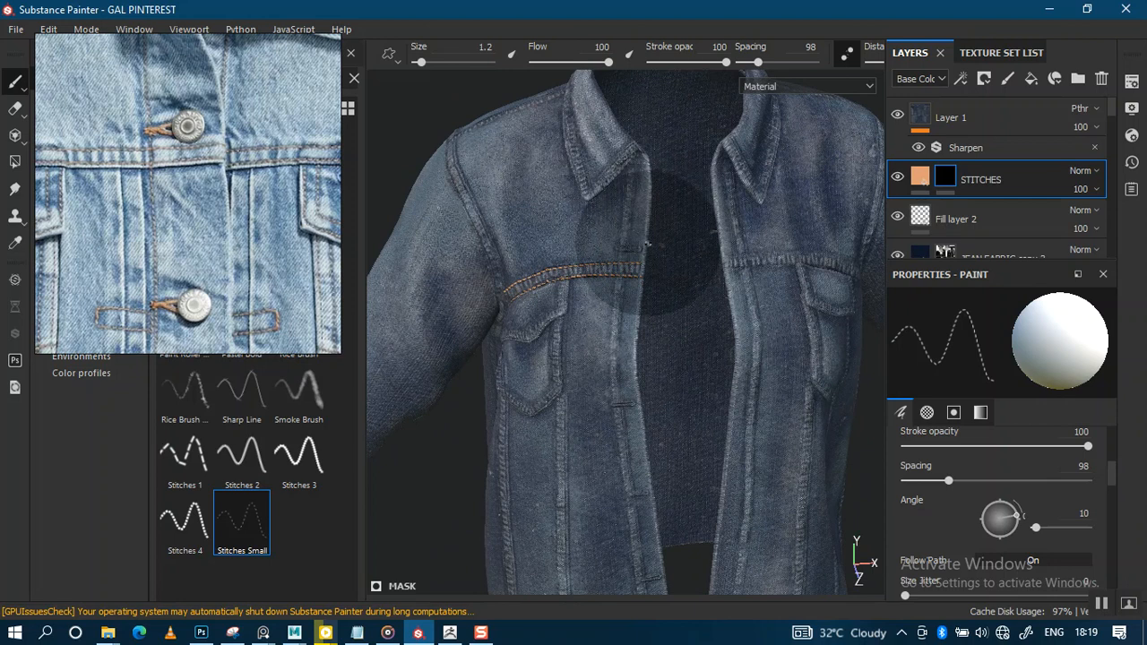
pyautogui.keyDown('alt'); pyautogui.moveTo(644, 267); pyautogui.dragTo(663, 412, button='right'); pyautogui.keyUp('alt')
pyautogui.moveTo(658, 272)
pyautogui.keyDown('alt'); pyautogui.mouseDown()
pyautogui.moveTo(653, 249)
pyautogui.moveTo(665, 240)
pyautogui.moveTo(642, 242)
pyautogui.mouseUp(); pyautogui.keyUp('alt')
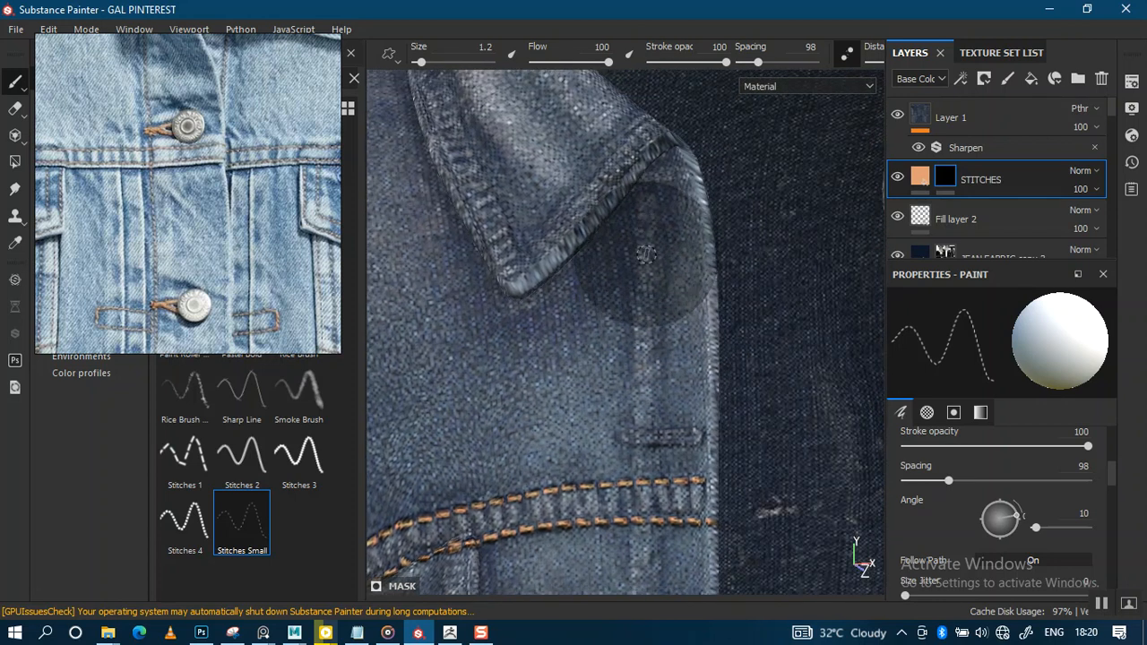
pyautogui.keyDown('alt'); pyautogui.moveTo(642, 242); pyautogui.dragTo(647, 209, button='middle'); pyautogui.keyUp('alt')
pyautogui.moveTo(641, 154); pyautogui.dragTo(642, 282)
pyautogui.moveTo(652, 378); pyautogui.dragTo(635, 557)
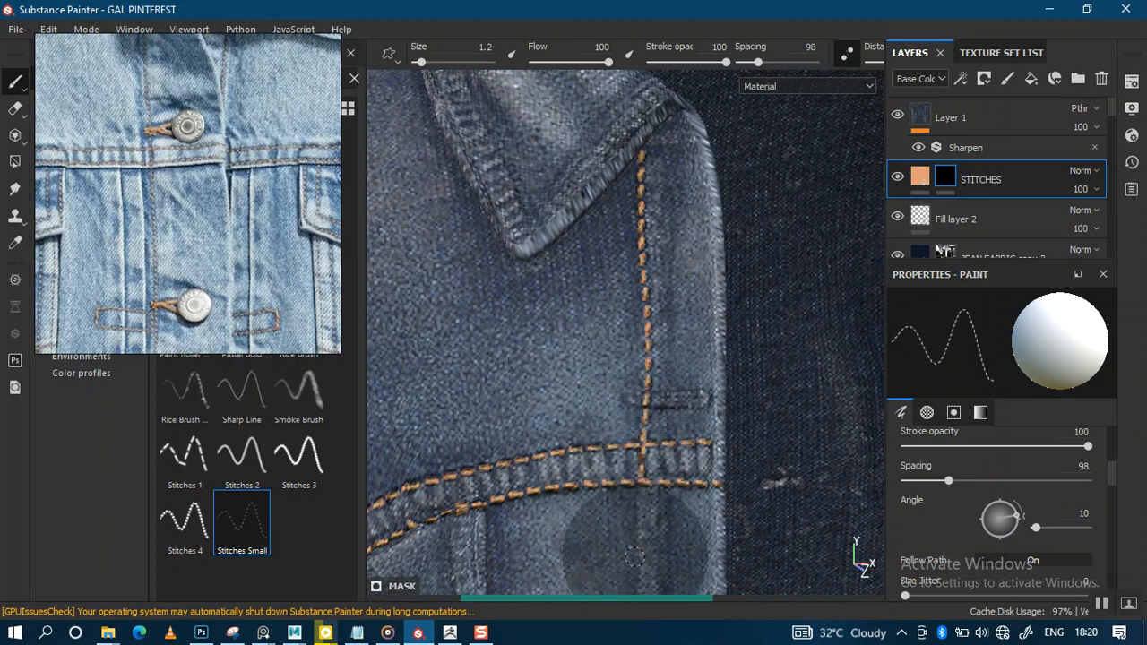
# Continue the placket's vertical stitch row from the yoke seam down to the first buttonhole below it.
pyautogui.keyDown('alt'); pyautogui.moveTo(693, 367); pyautogui.dragTo(723, 77, button='middle'); pyautogui.keyUp('alt')
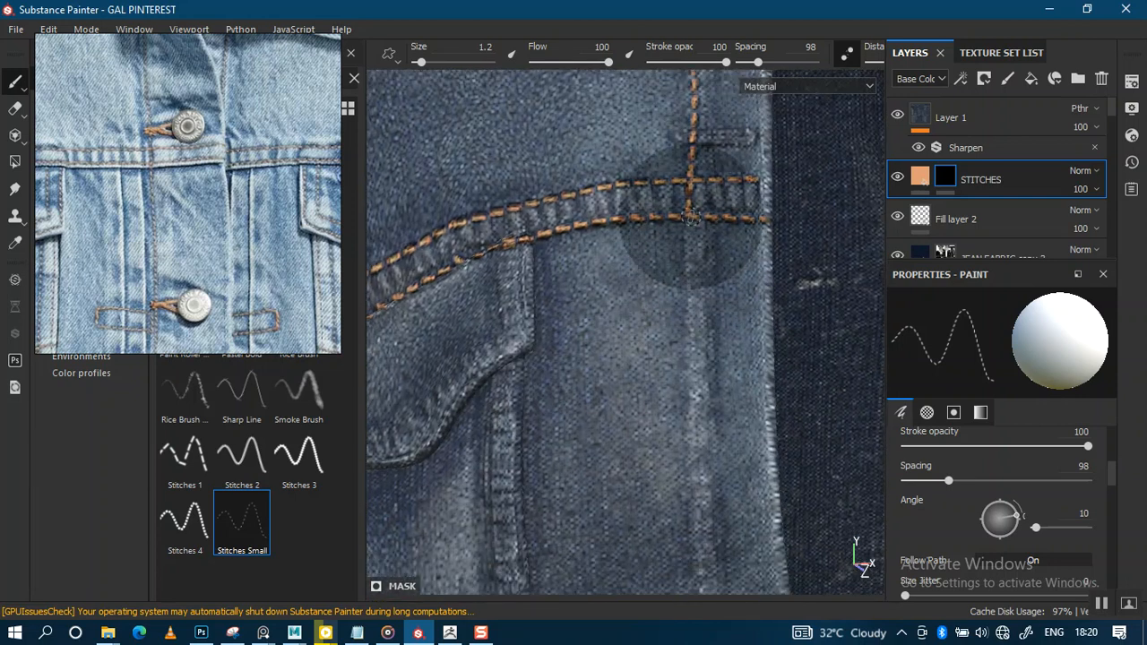
pyautogui.moveTo(683, 350)
pyautogui.mouseDown()
pyautogui.moveTo(687, 454)
pyautogui.moveTo(644, 458)
pyautogui.mouseUp()
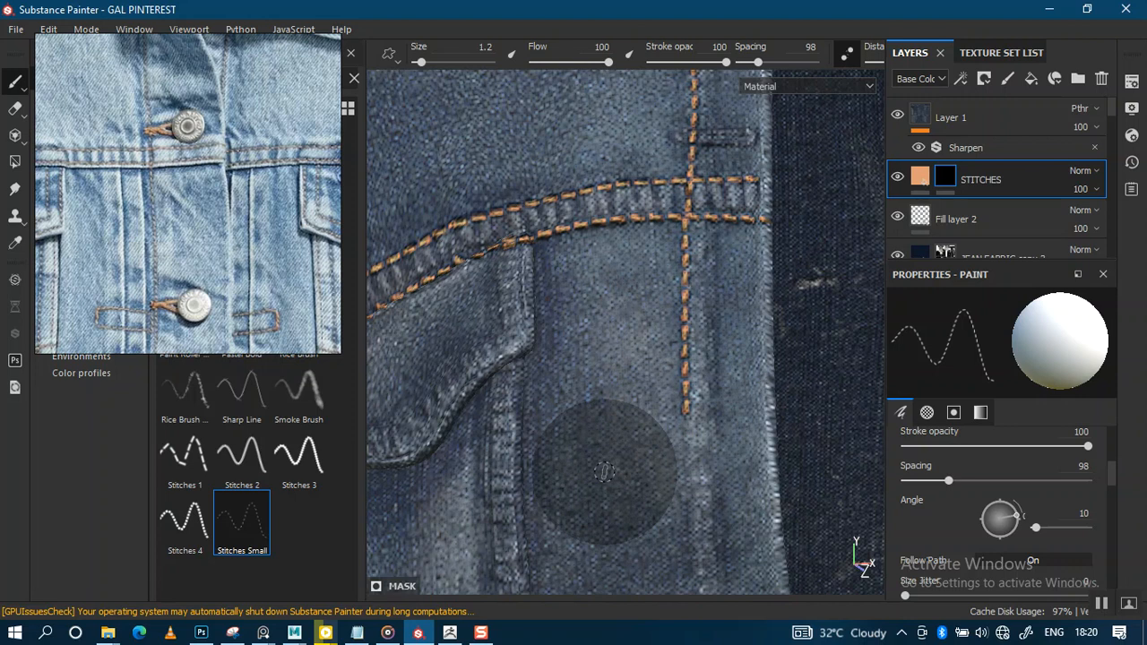
pyautogui.keyDown('alt'); pyautogui.moveTo(642, 494); pyautogui.dragTo(678, 383, button='right'); pyautogui.keyUp('alt')
pyautogui.moveTo(682, 380)
pyautogui.keyDown('alt'); pyautogui.mouseDown(button='middle')
pyautogui.moveTo(622, 198)
pyautogui.moveTo(631, 168)
pyautogui.mouseUp(button='middle'); pyautogui.keyUp('alt')
pyautogui.moveTo(595, 349)
pyautogui.keyDown('alt'); pyautogui.mouseDown()
pyautogui.moveTo(625, 364)
pyautogui.moveTo(611, 408)
pyautogui.moveTo(661, 425)
pyautogui.moveTo(641, 408)
pyautogui.mouseUp(); pyautogui.keyUp('alt')
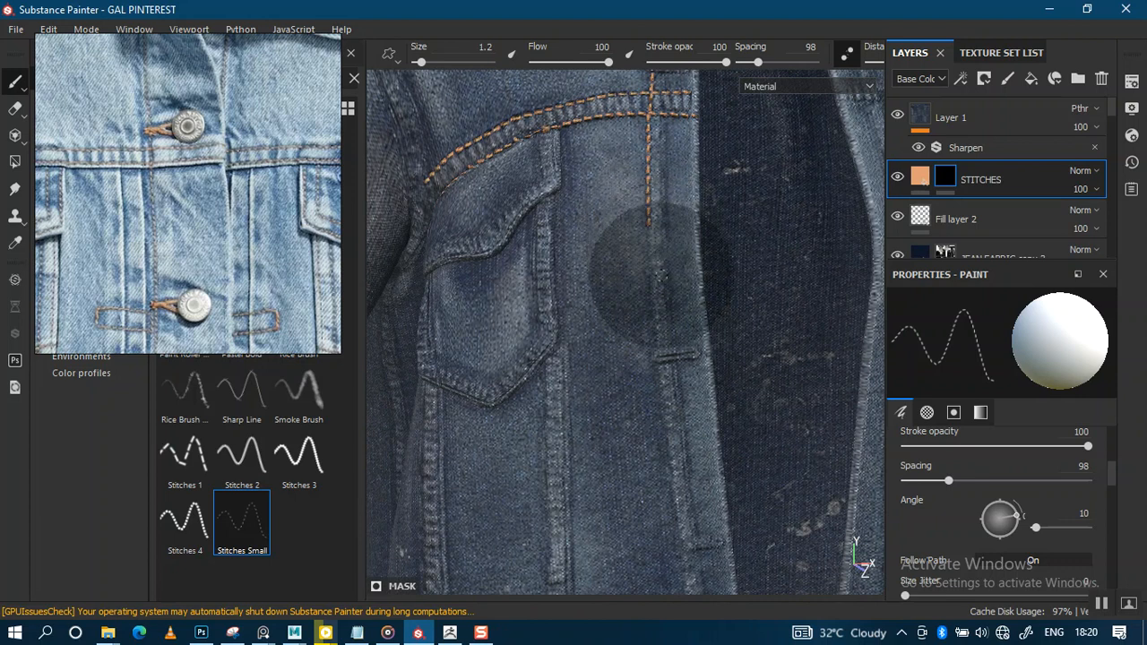
pyautogui.moveTo(657, 325); pyautogui.dragTo(670, 437)
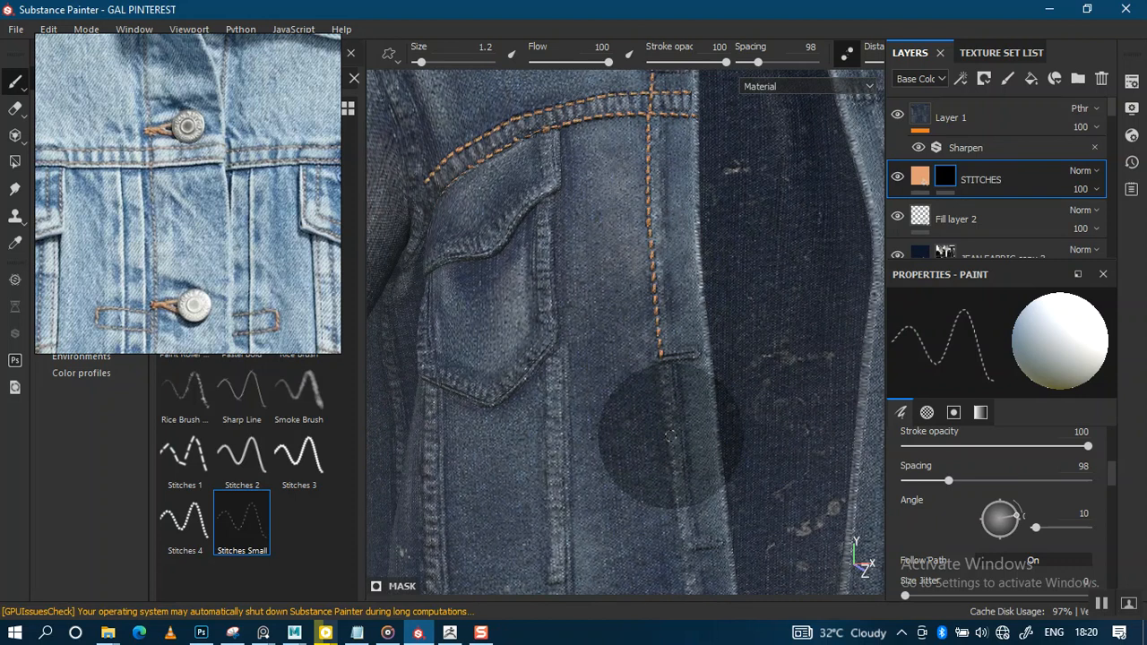
# Continue the placket's vertical stitch row from that buttonhole down to just above the hem band.
pyautogui.moveTo(677, 439); pyautogui.dragTo(640, 205, button='middle')
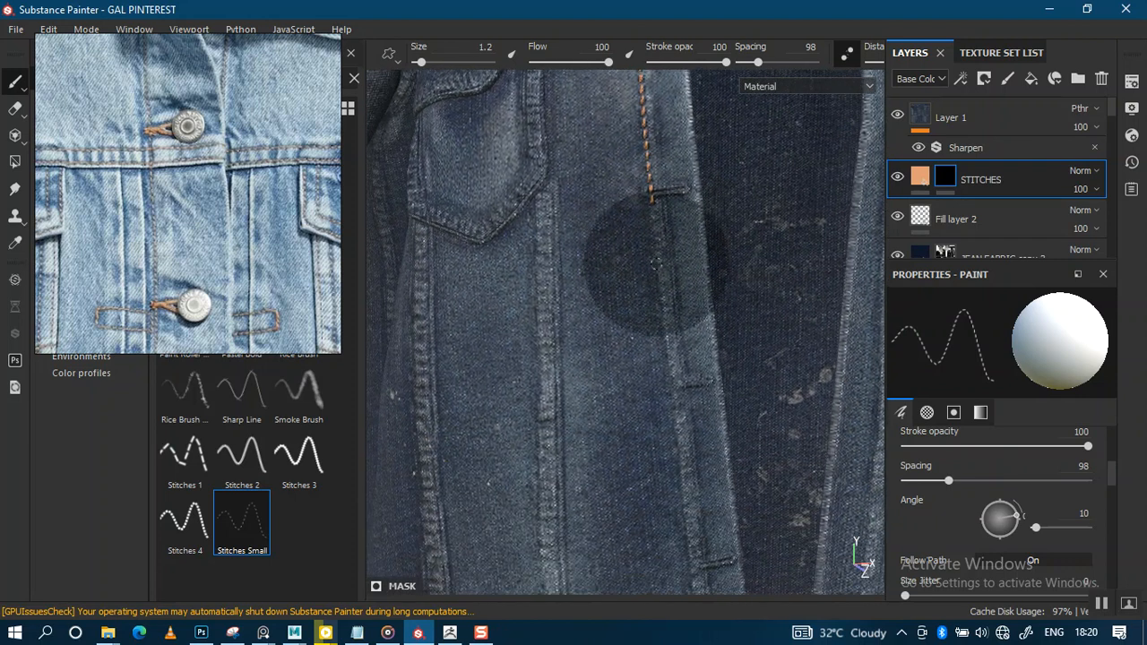
pyautogui.moveTo(663, 312); pyautogui.dragTo(689, 527)
pyautogui.moveTo(687, 525)
pyautogui.keyDown('alt'); pyautogui.mouseDown(button='middle')
pyautogui.moveTo(615, 192)
pyautogui.moveTo(617, 218)
pyautogui.mouseUp(button='middle'); pyautogui.keyUp('alt')
pyautogui.keyDown('alt'); pyautogui.moveTo(574, 185); pyautogui.dragTo(583, 229, button='middle'); pyautogui.keyUp('alt')
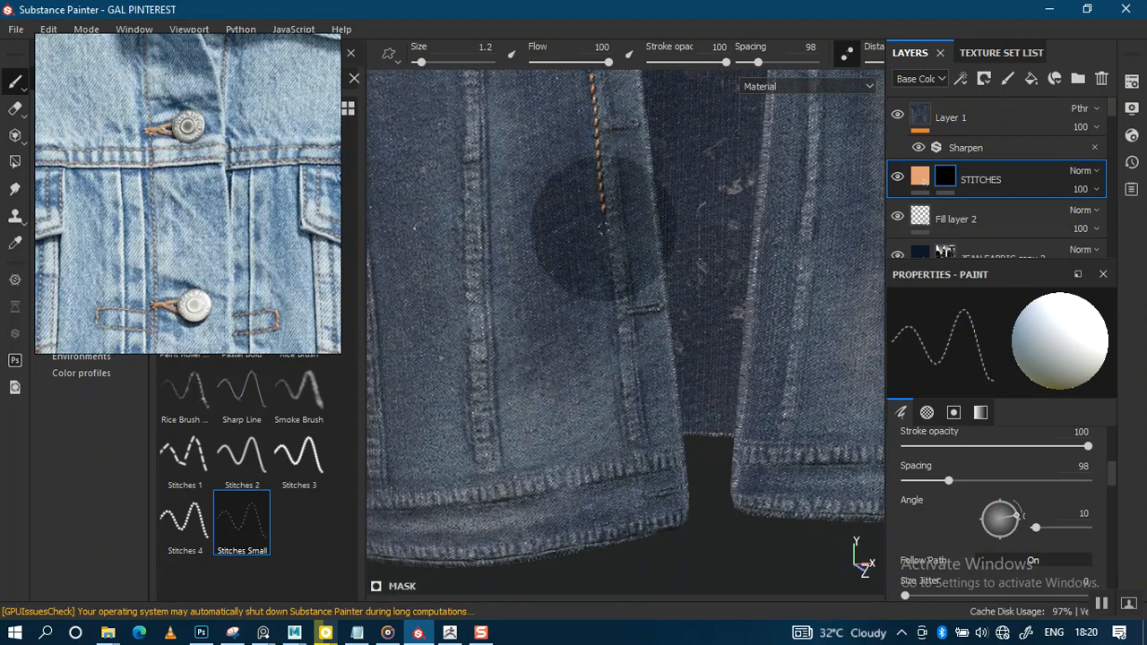
pyautogui.moveTo(613, 310); pyautogui.dragTo(626, 502)
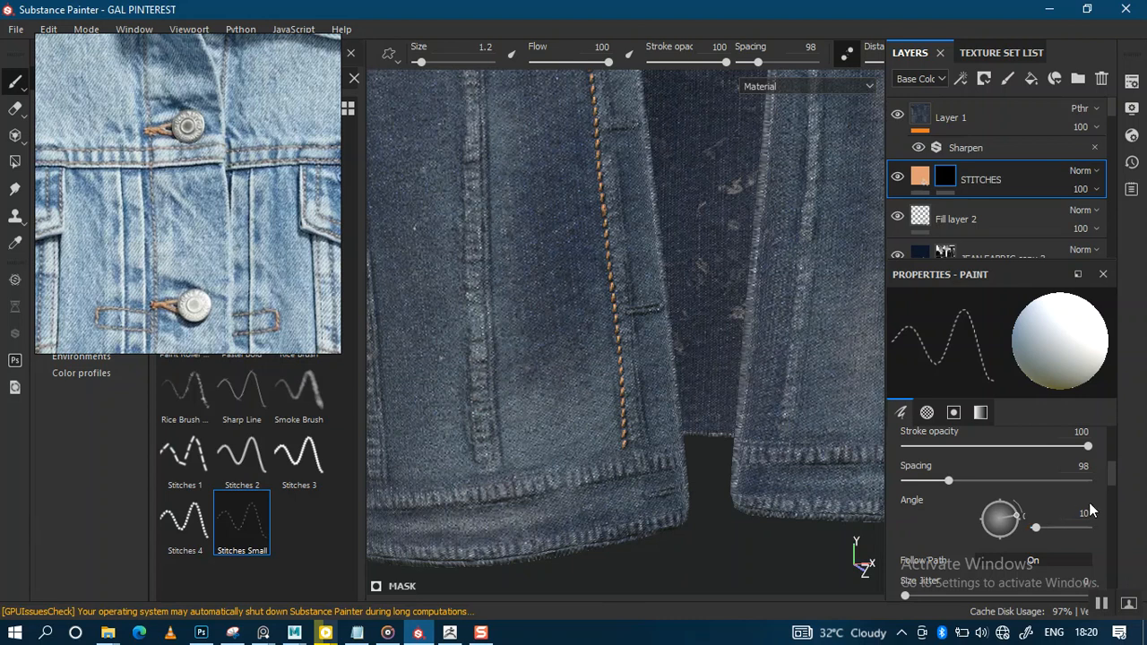
# Compare the stitching at the jacket's lower placket and hem band with the same area of the reference photo.
pyautogui.scroll(5, 1110, 491)
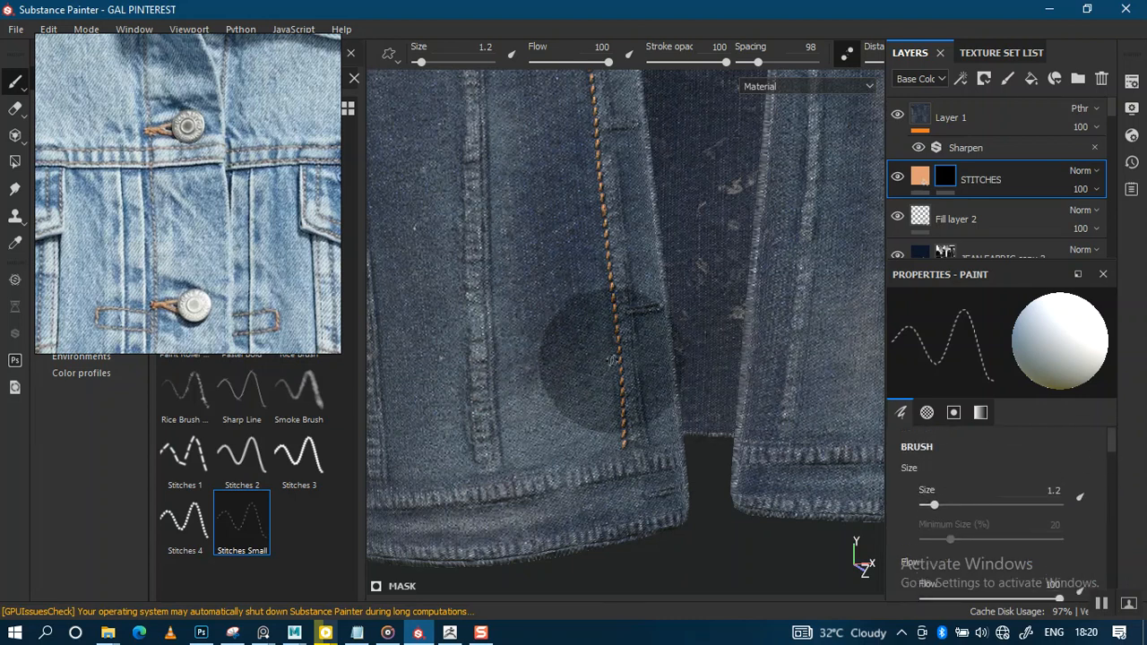
pyautogui.moveTo(612, 429); pyautogui.dragTo(674, 328, button='middle')
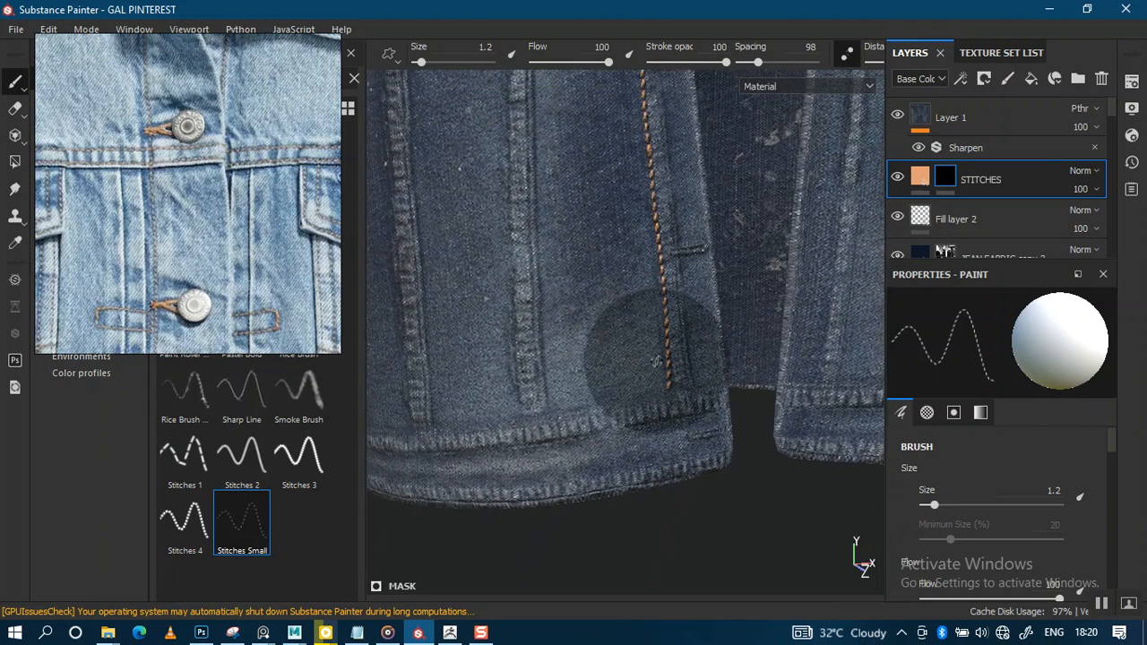
pyautogui.keyDown('alt'); pyautogui.moveTo(674, 328); pyautogui.dragTo(653, 331); pyautogui.keyUp('alt')
pyautogui.moveTo(243, 262); pyautogui.dragTo(191, 214, button='middle')
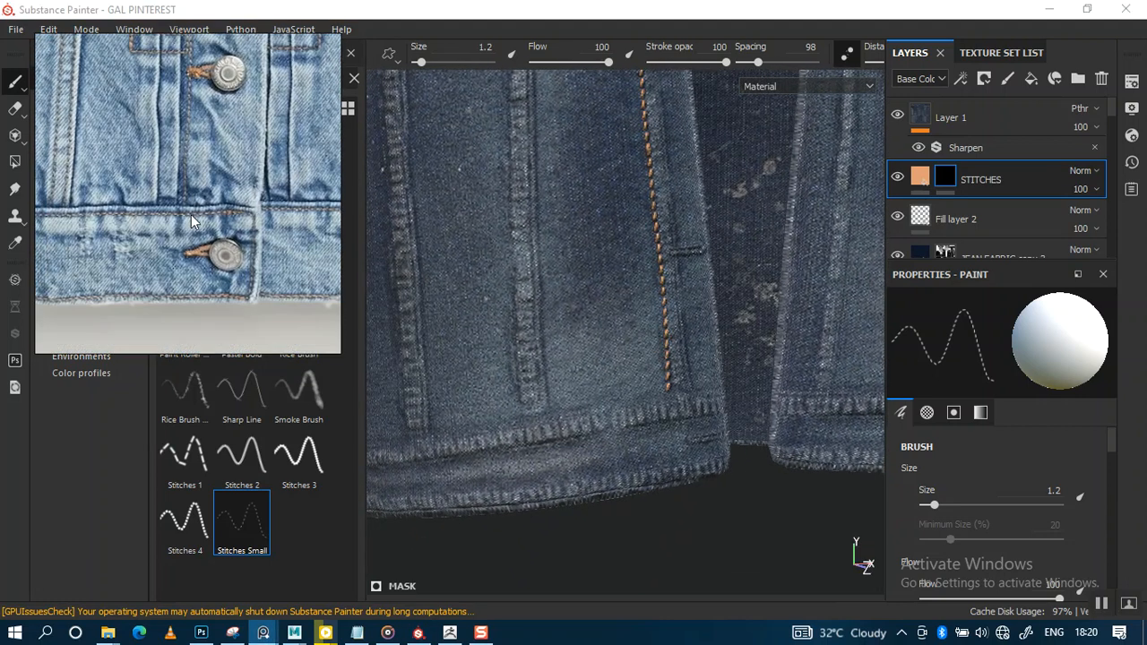
pyautogui.keyDown('alt'); pyautogui.moveTo(640, 396); pyautogui.dragTo(646, 384); pyautogui.keyUp('alt')
pyautogui.keyDown('alt'); pyautogui.moveTo(645, 385); pyautogui.dragTo(611, 460, button='middle'); pyautogui.keyUp('alt')
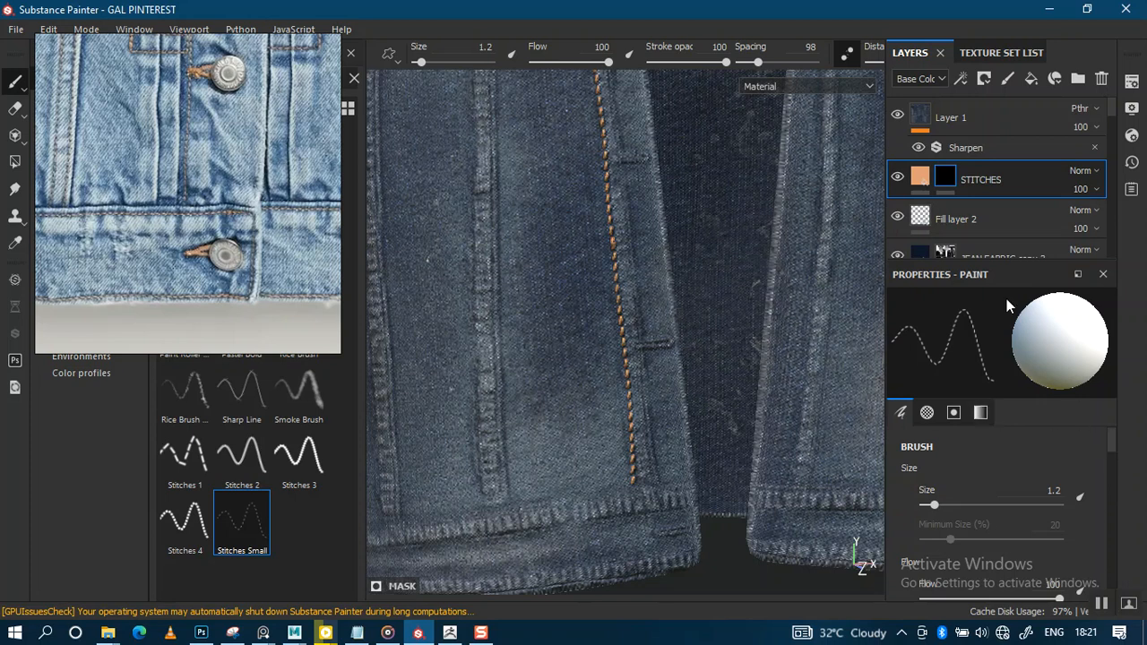
# Look up the brush size, switch to Notepad and add the line "STITCHES - SIZE - 1.2" below "Thankgiving" in wecht.txt.
pyautogui.moveTo(1009, 263); pyautogui.dragTo(1014, 128)
pyautogui.scroll(-4, 1111, 370)
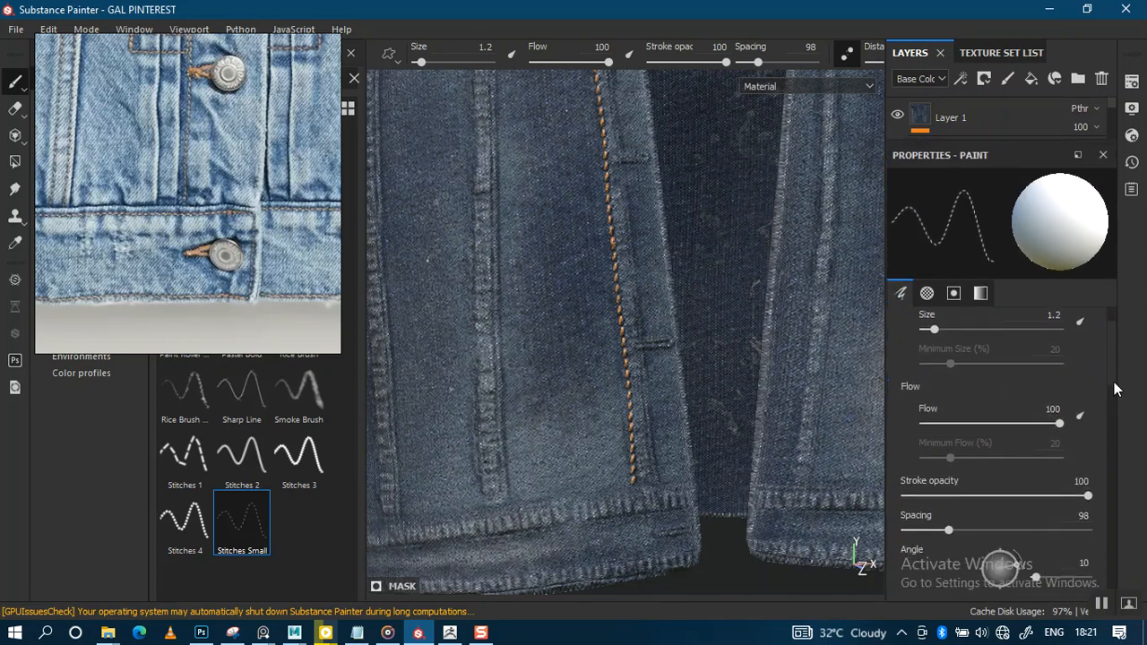
pyautogui.scroll(2, 1116, 392)
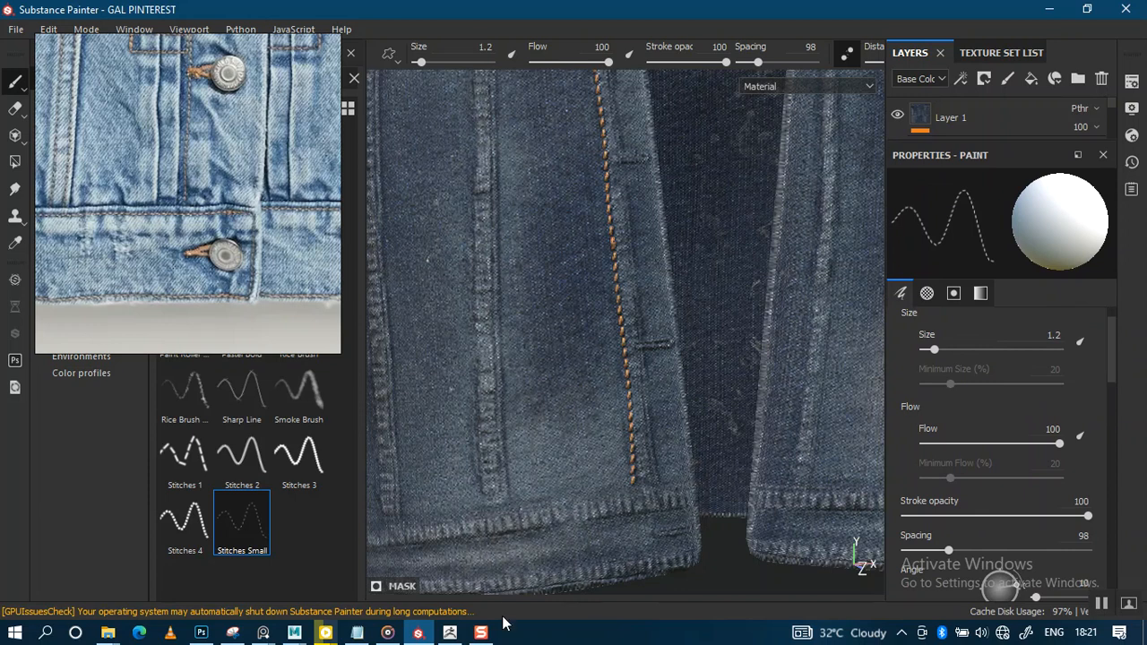
pyautogui.moveTo(357, 633)
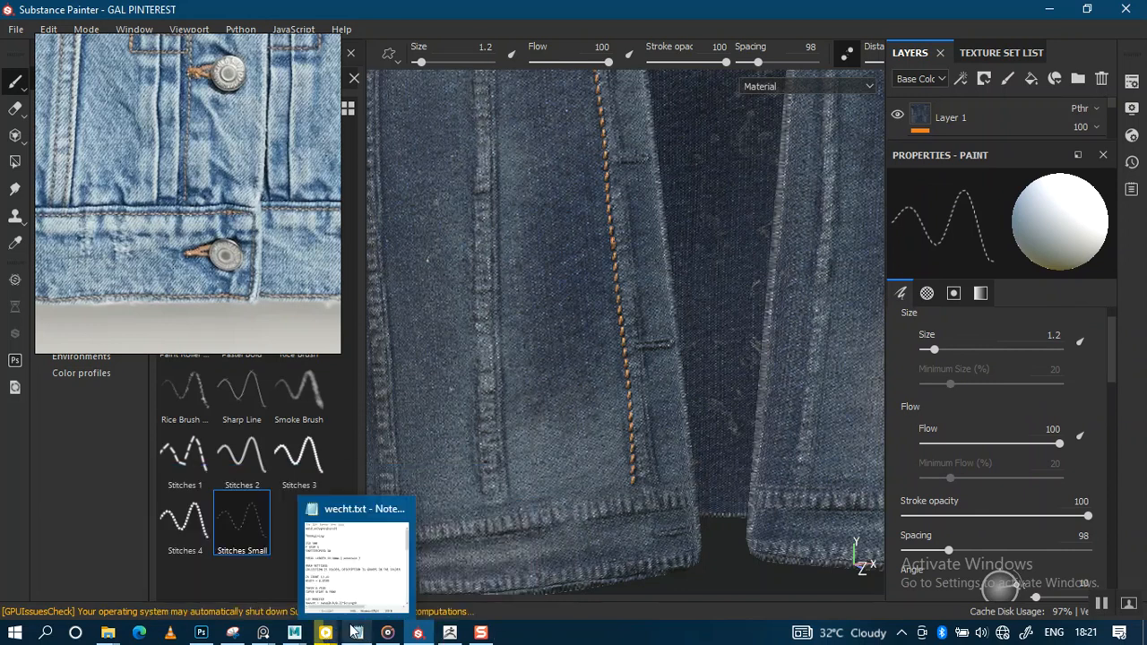
pyautogui.click(356, 574)
pyautogui.moveTo(385, 193); pyautogui.dragTo(579, 185)
pyautogui.press('Return')
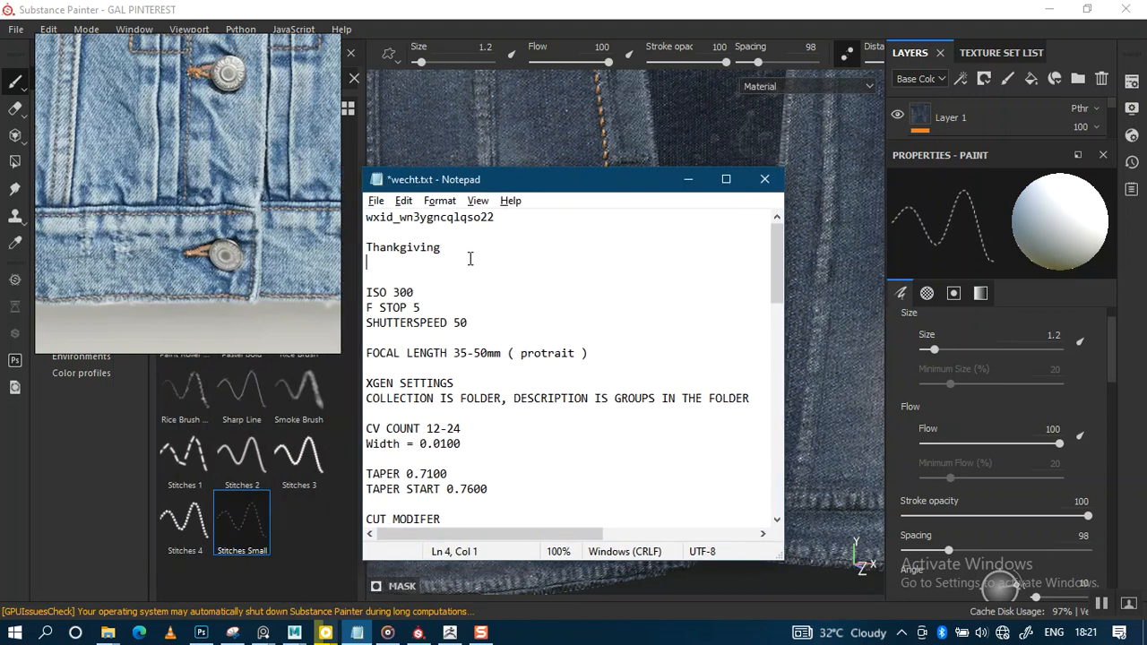
pyautogui.press('Return')
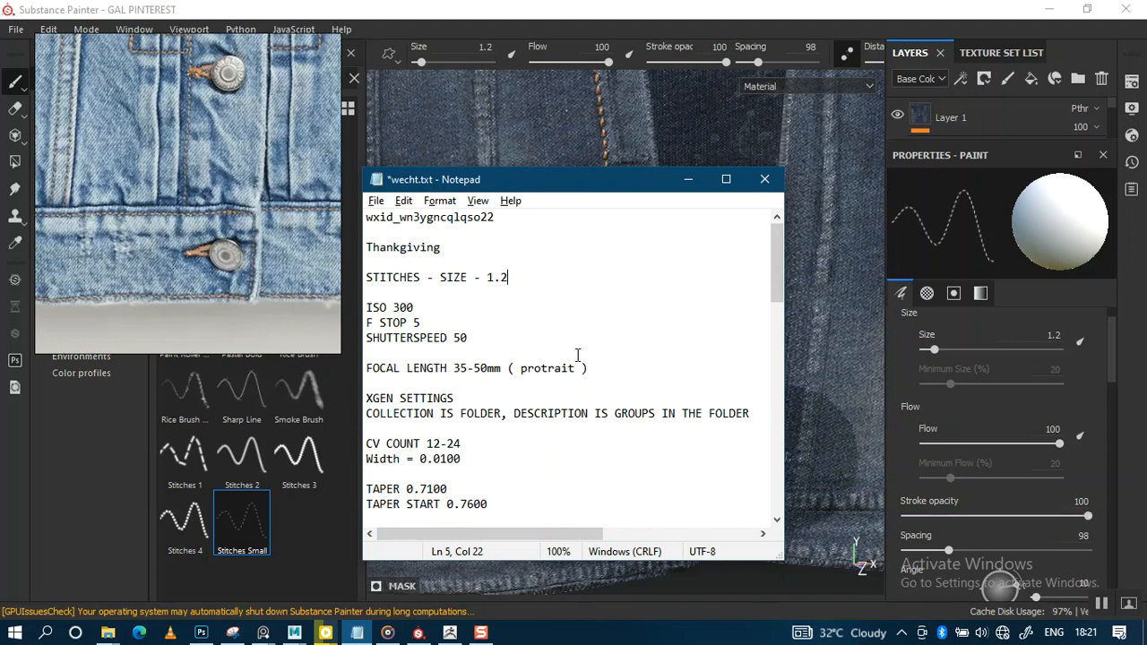
# Add the line "SPACING - 98" under the STITCHES size note in wecht.txt and return to Substance Painter.
pyautogui.press('Return')
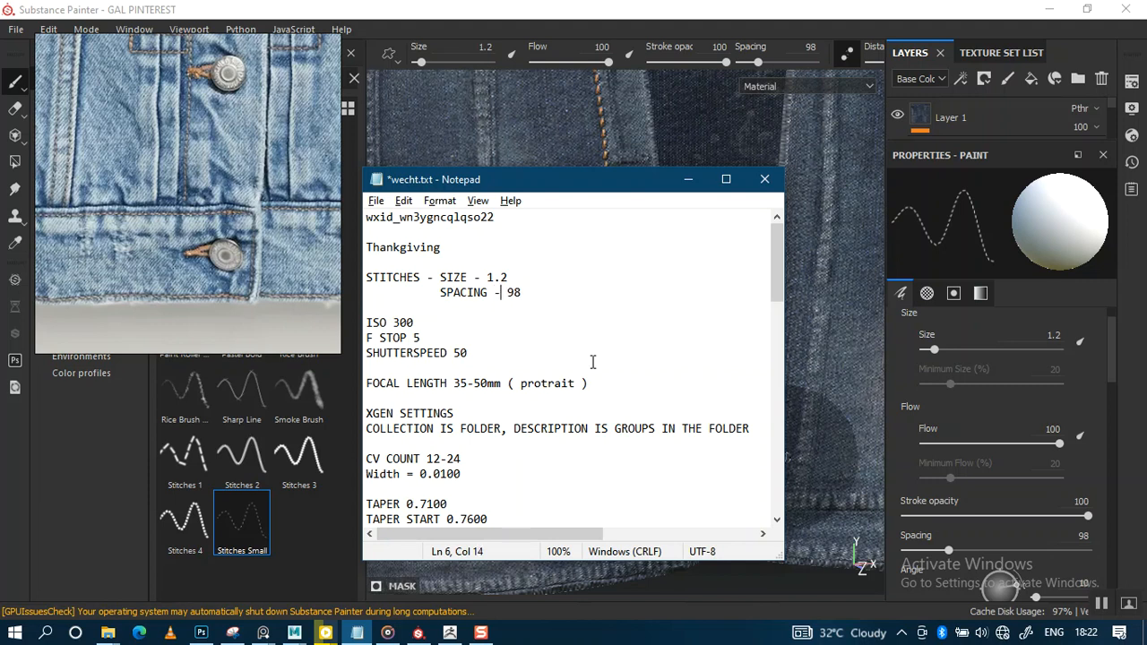
pyautogui.click(689, 182)
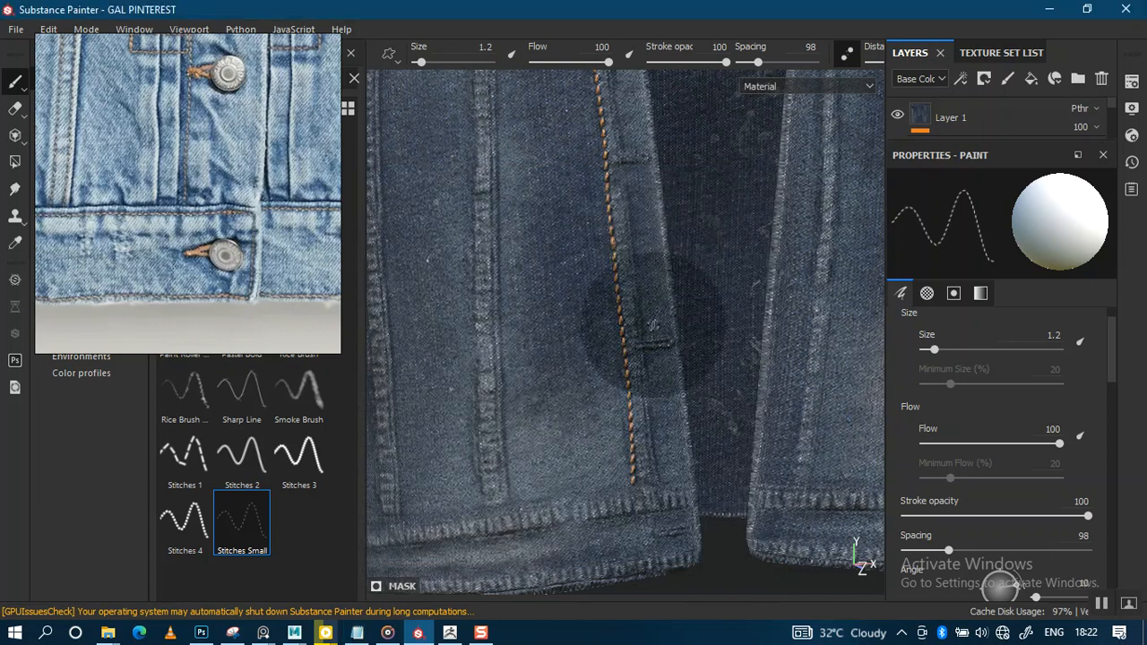
# Examine the orange buttonhole thread around the bottom button in the reference photo up close.
pyautogui.keyDown('alt'); pyautogui.moveTo(704, 356); pyautogui.dragTo(628, 233, button='right'); pyautogui.keyUp('alt')
pyautogui.keyDown('alt'); pyautogui.moveTo(587, 170); pyautogui.dragTo(571, 365, button='middle'); pyautogui.keyUp('alt')
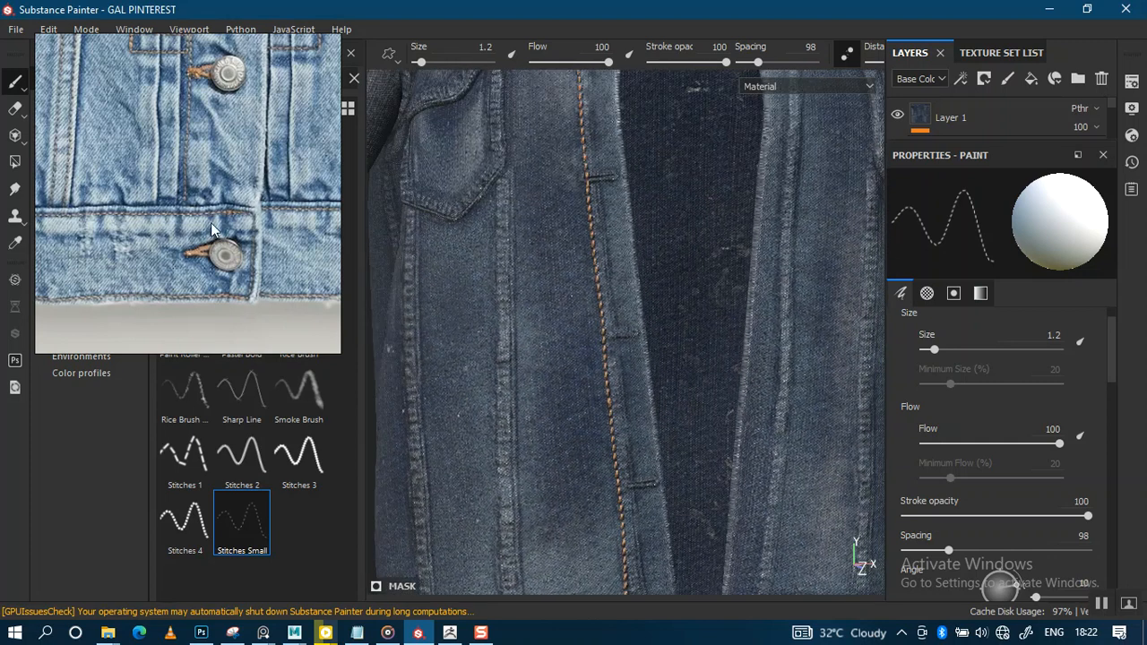
pyautogui.scroll(5, 265, 179)
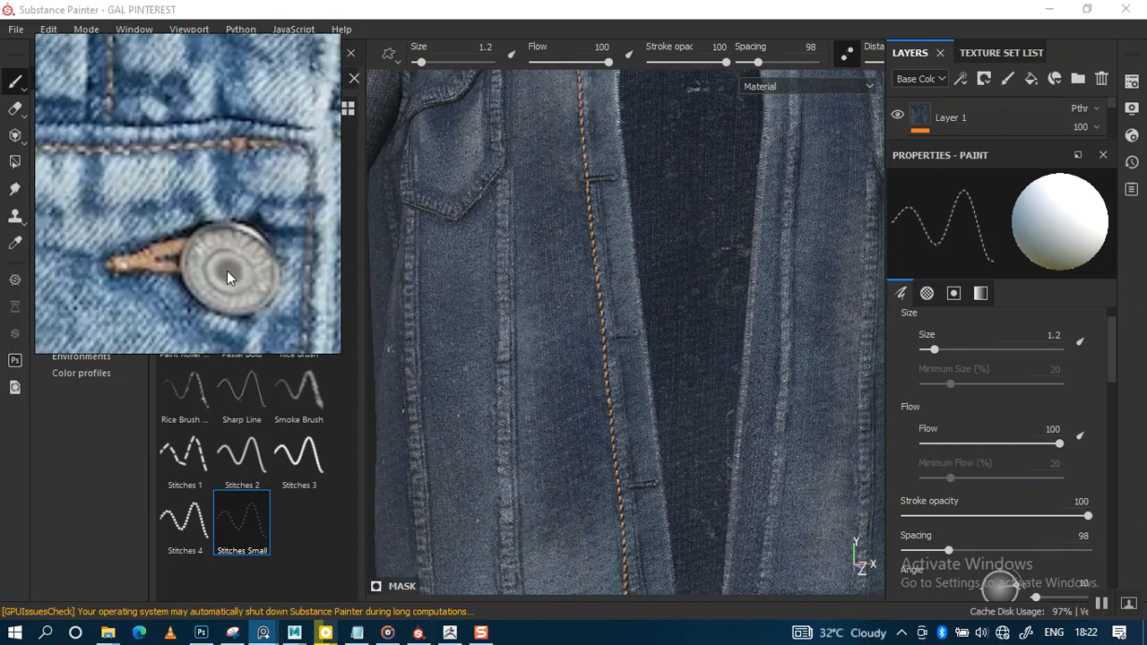
pyautogui.scroll(-1, 157, 261)
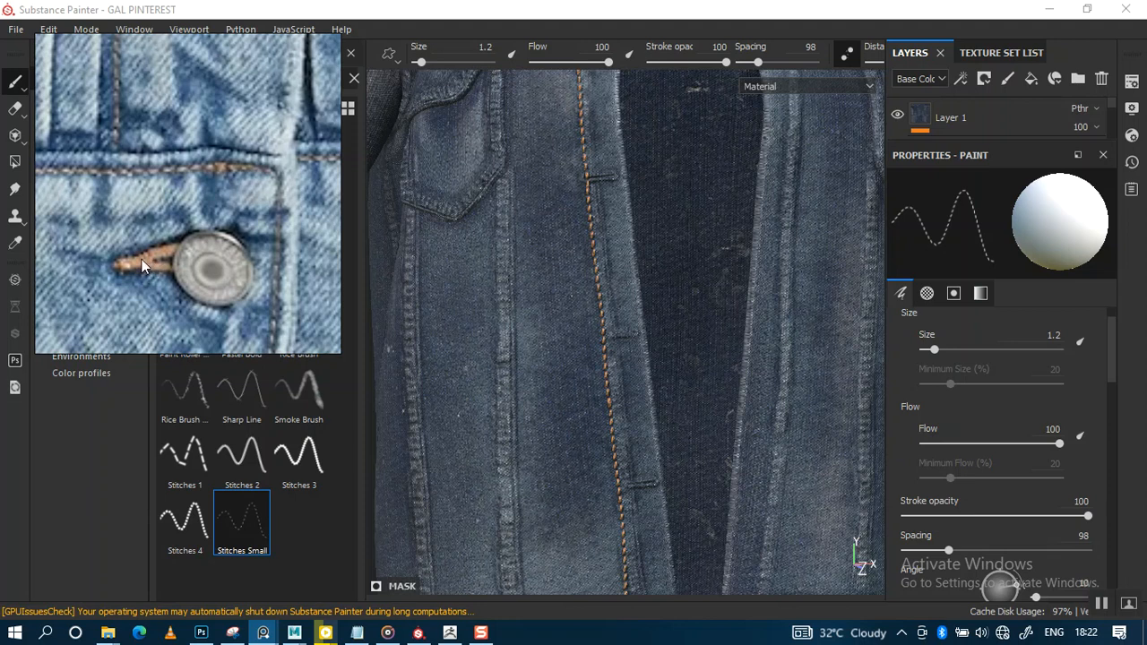
pyautogui.moveTo(174, 253)
pyautogui.mouseDown(button='middle')
pyautogui.moveTo(28, 298)
pyautogui.moveTo(175, 231)
pyautogui.mouseUp(button='middle')
pyautogui.moveTo(175, 231); pyautogui.dragTo(200, 284)
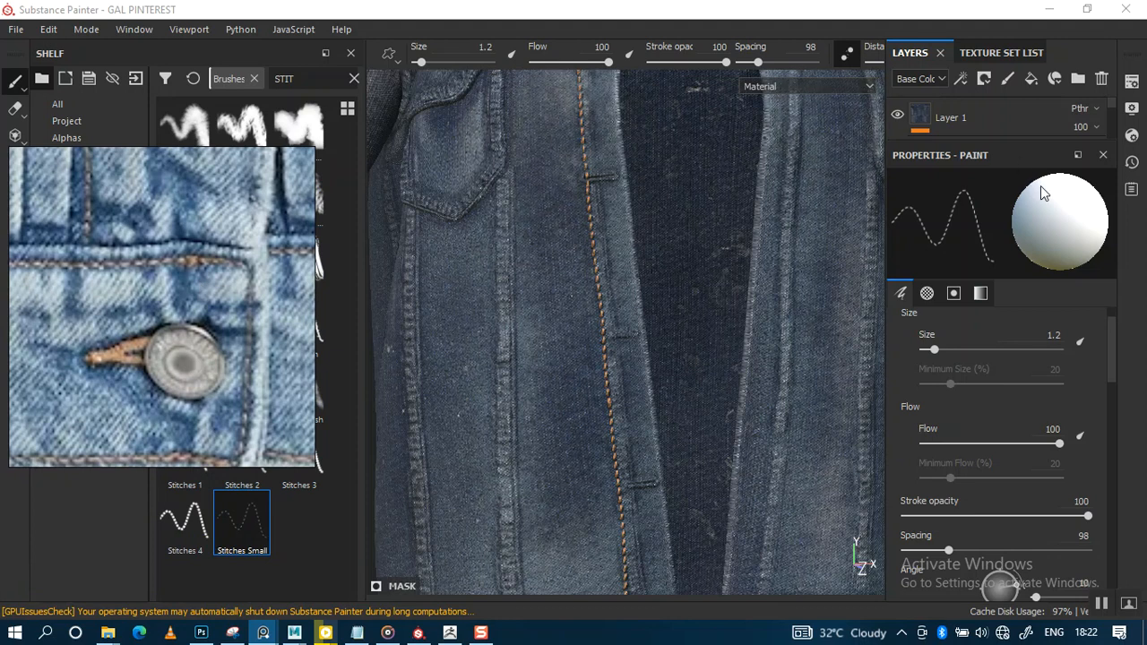
# Duplicate the STITCHES fill layer and give the copy a fresh black mask.
pyautogui.click(1001, 139)
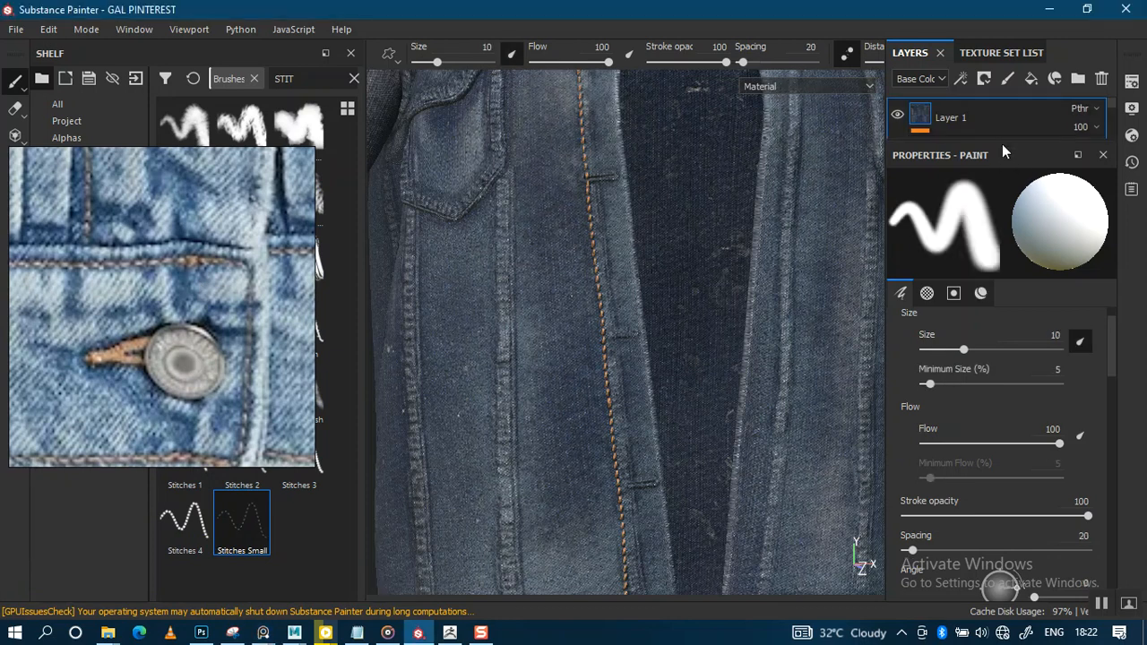
pyautogui.moveTo(997, 141); pyautogui.dragTo(1004, 375)
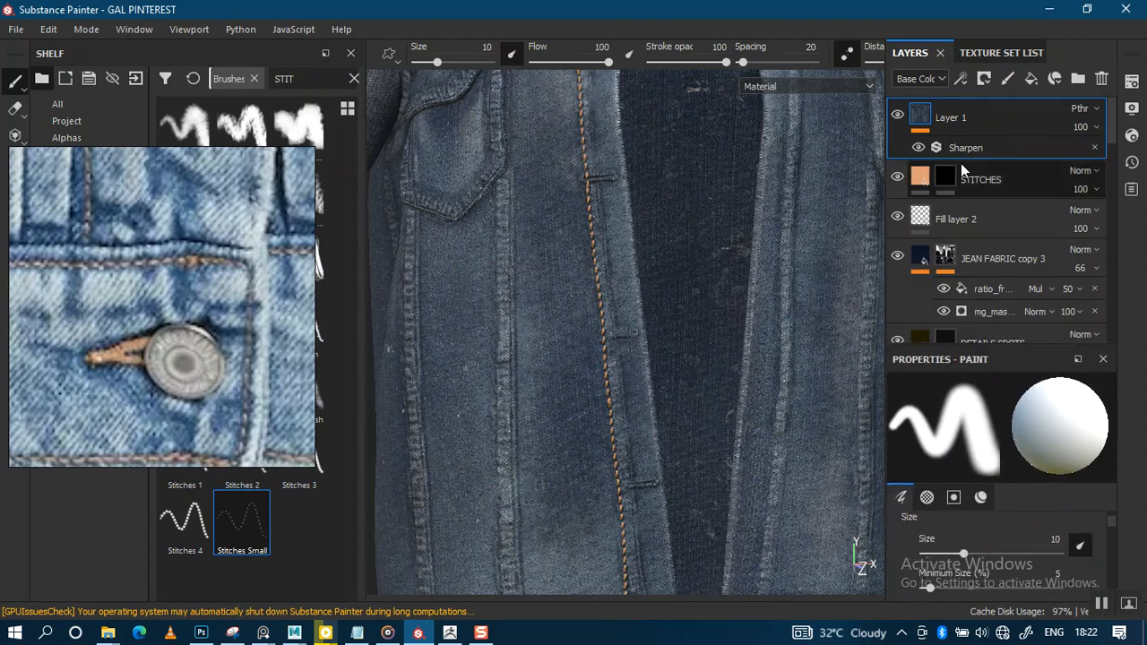
pyautogui.hotkey('ctrl', 'd')
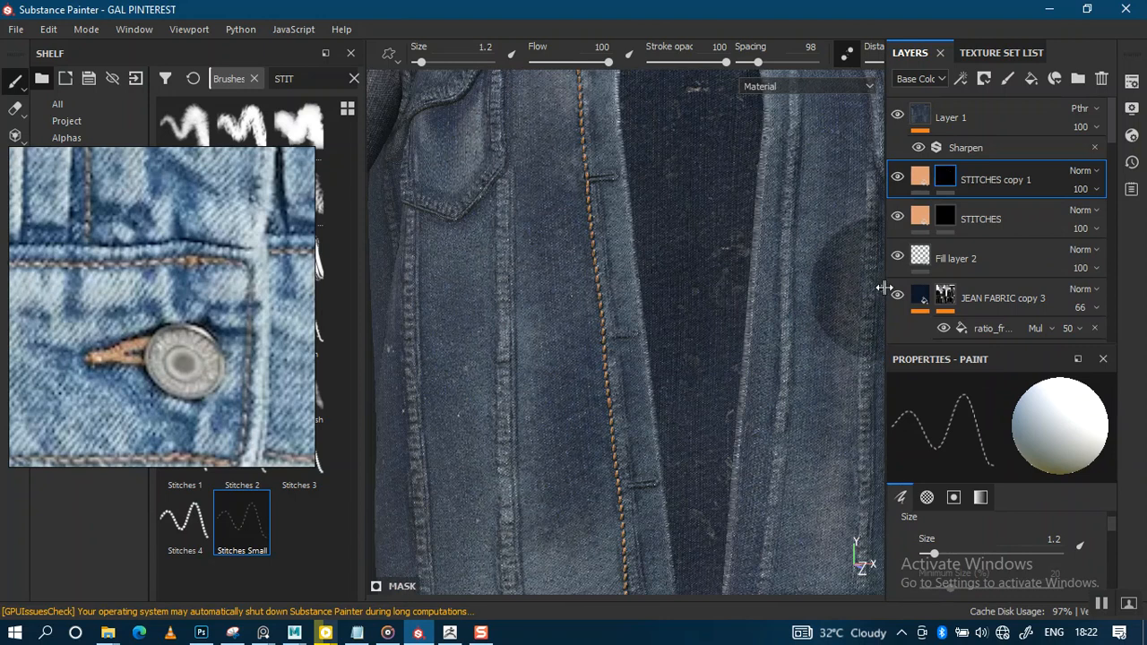
pyautogui.rightClick(948, 179)
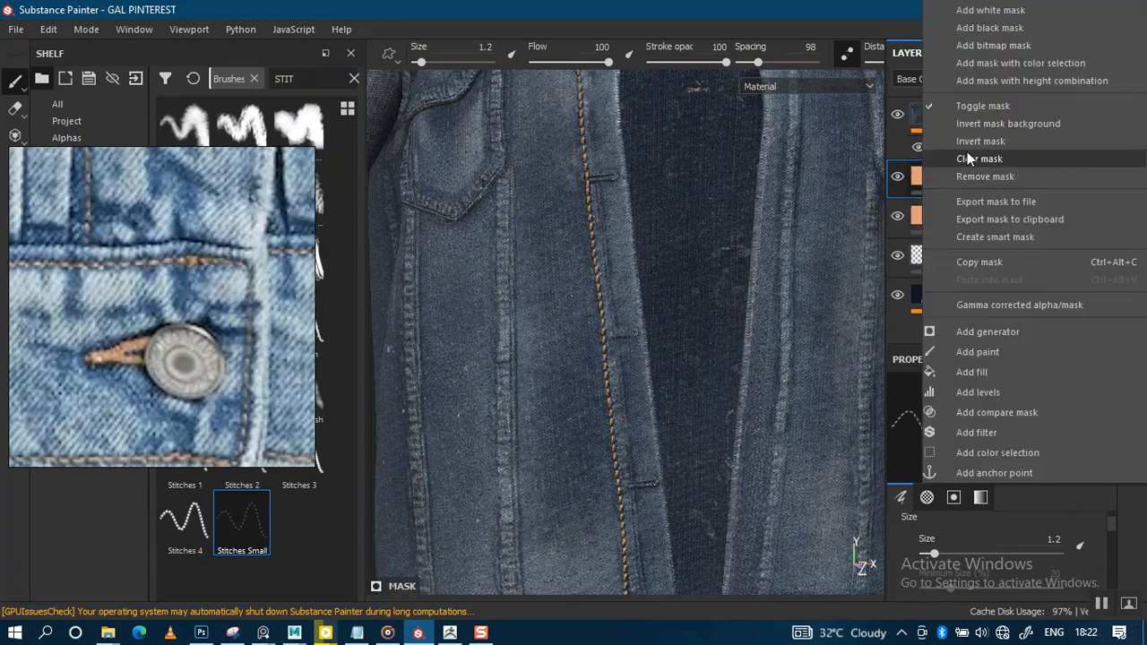
pyautogui.click(989, 28)
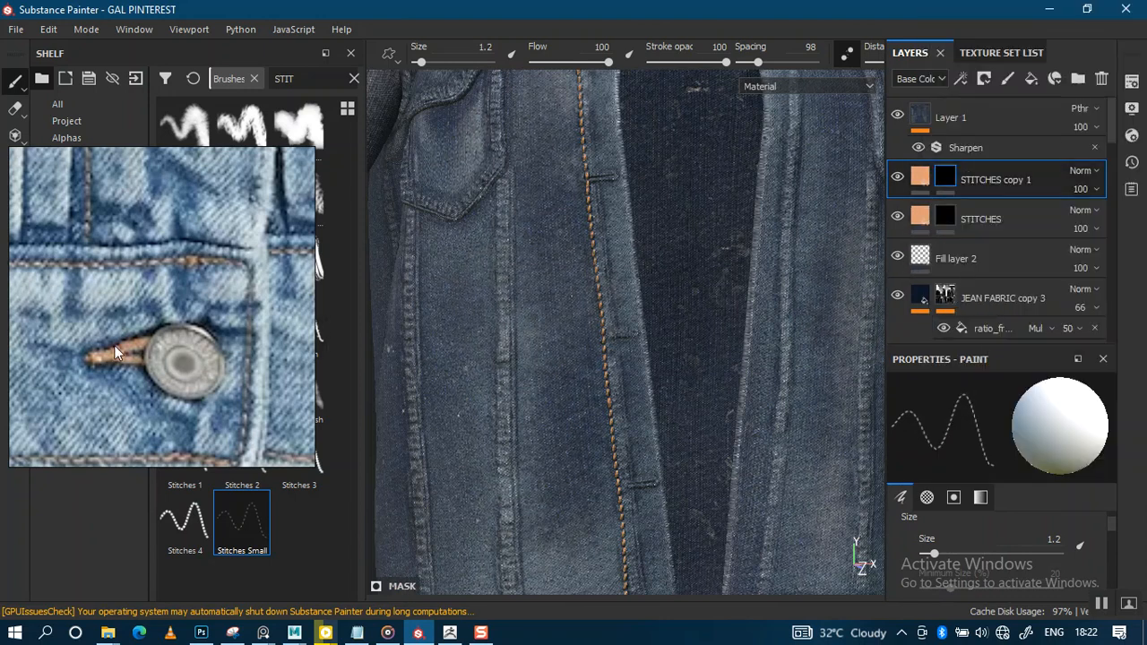
# Choose the Artistic Print brush, reduce its size to 0.41 and frame the placket's buttonhole just above the yoke seam.
pyautogui.moveTo(157, 344); pyautogui.dragTo(1024, 220)
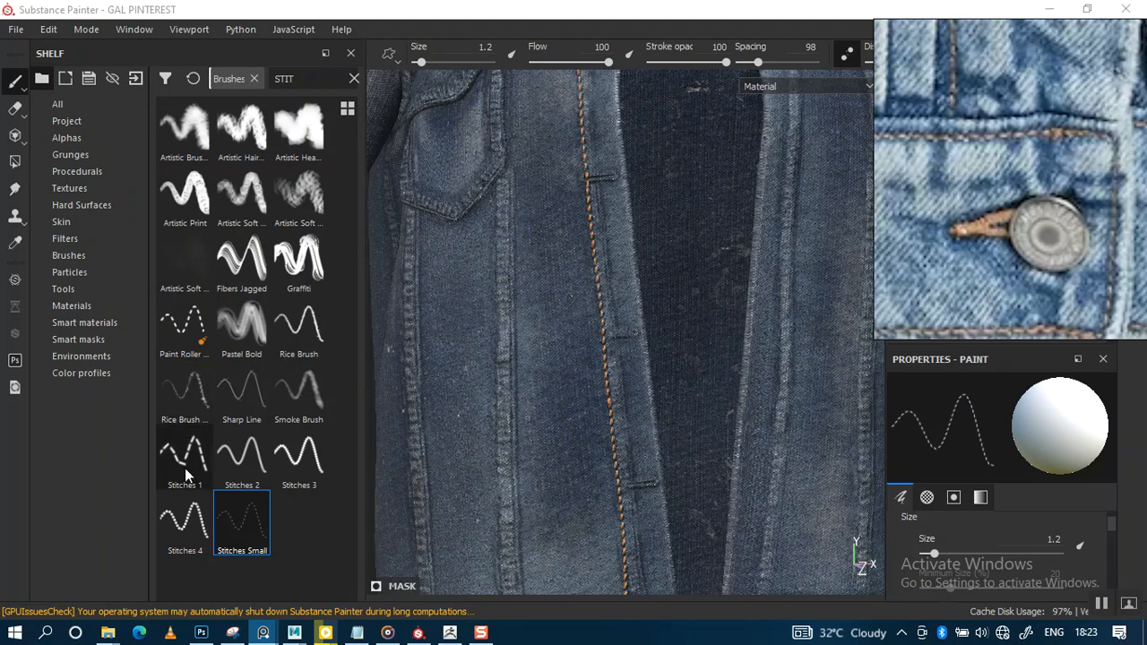
pyautogui.click(204, 221)
pyautogui.moveTo(623, 316)
pyautogui.keyDown('ctrl'); pyautogui.mouseDown(button='right')
pyautogui.moveTo(597, 323)
pyautogui.moveTo(582, 298)
pyautogui.mouseUp(button='right'); pyautogui.keyUp('ctrl')
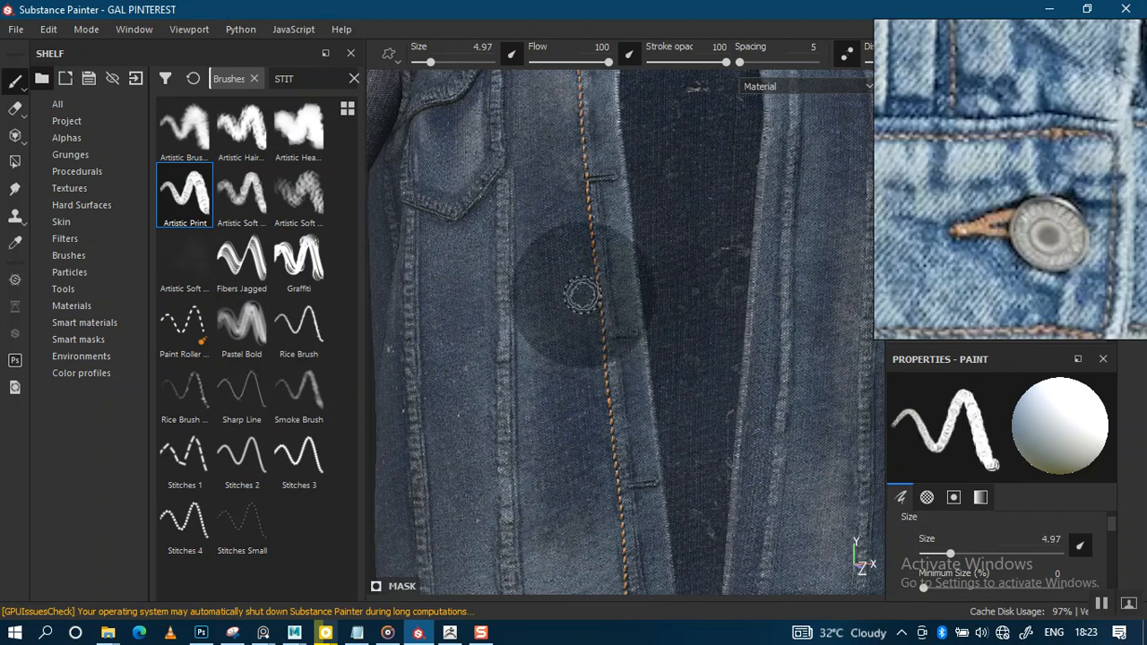
pyautogui.press('[')
pyautogui.press('[')
pyautogui.press('[')
pyautogui.press('[')
pyautogui.press('[')
pyautogui.press('[')
pyautogui.press('[')
pyautogui.press('[')
pyautogui.keyDown('alt'); pyautogui.moveTo(625, 274); pyautogui.dragTo(641, 429, button='middle'); pyautogui.keyUp('alt')
pyautogui.keyDown('alt'); pyautogui.moveTo(622, 233); pyautogui.dragTo(623, 359, button='middle'); pyautogui.keyUp('alt')
pyautogui.keyDown('alt'); pyautogui.moveTo(622, 259); pyautogui.dragTo(741, 316, button='right'); pyautogui.keyUp('alt')
pyautogui.keyDown('alt'); pyautogui.moveTo(670, 311); pyautogui.dragTo(708, 323, button='right'); pyautogui.keyUp('alt')
pyautogui.keyDown('alt'); pyautogui.moveTo(644, 358); pyautogui.dragTo(634, 166, button='middle'); pyautogui.keyUp('alt')
pyautogui.keyDown('alt'); pyautogui.moveTo(618, 260); pyautogui.dragTo(650, 274, button='right'); pyautogui.keyUp('alt')
pyautogui.keyDown('alt'); pyautogui.moveTo(579, 313); pyautogui.dragTo(607, 325); pyautogui.keyUp('alt')
pyautogui.keyDown('alt'); pyautogui.moveTo(607, 326); pyautogui.dragTo(632, 332, button='right'); pyautogui.keyUp('alt')
pyautogui.keyDown('alt'); pyautogui.moveTo(590, 295); pyautogui.dragTo(594, 194, button='middle'); pyautogui.keyUp('alt')
pyautogui.keyDown('alt'); pyautogui.moveTo(603, 310); pyautogui.dragTo(635, 325, button='right'); pyautogui.keyUp('alt')
pyautogui.keyDown('alt'); pyautogui.moveTo(635, 325); pyautogui.dragTo(612, 324); pyautogui.keyUp('alt')
pyautogui.press('[')
pyautogui.press('[')
pyautogui.press('[')
pyautogui.press('[')
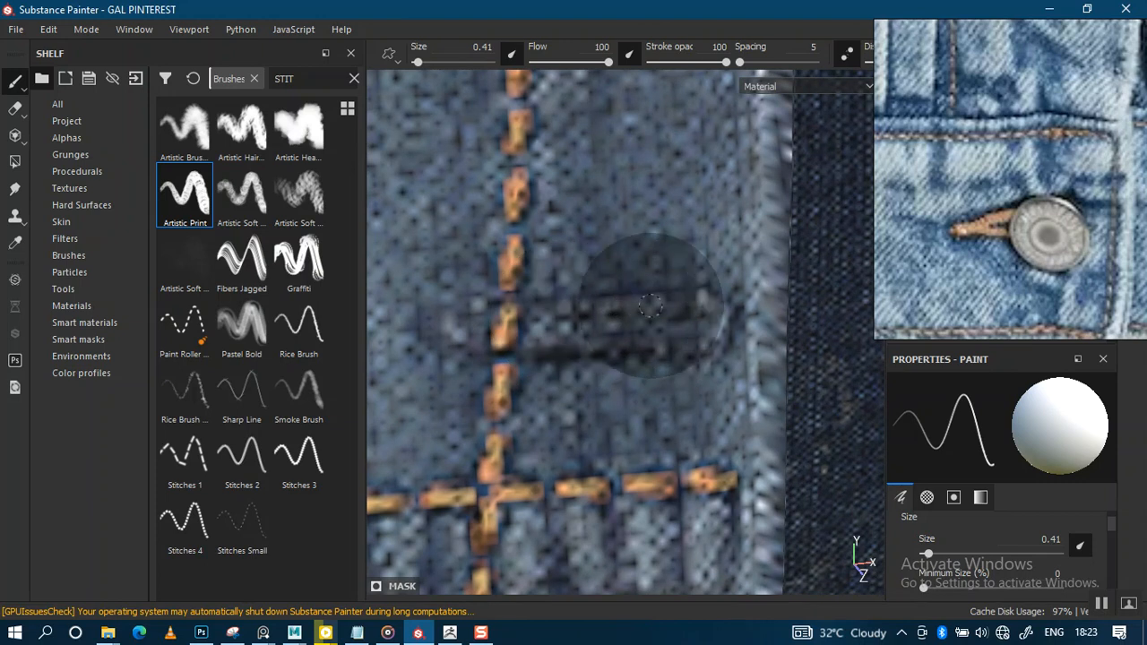
# Try painting a thread stroke along the upper edge of the buttonhole above the yoke seam.
pyautogui.moveTo(901, 267); pyautogui.dragTo(66, 355)
pyautogui.keyDown('alt'); pyautogui.moveTo(696, 233); pyautogui.dragTo(661, 236); pyautogui.keyUp('alt')
pyautogui.keyDown('alt'); pyautogui.moveTo(662, 243); pyautogui.dragTo(658, 177, button='right'); pyautogui.keyUp('alt')
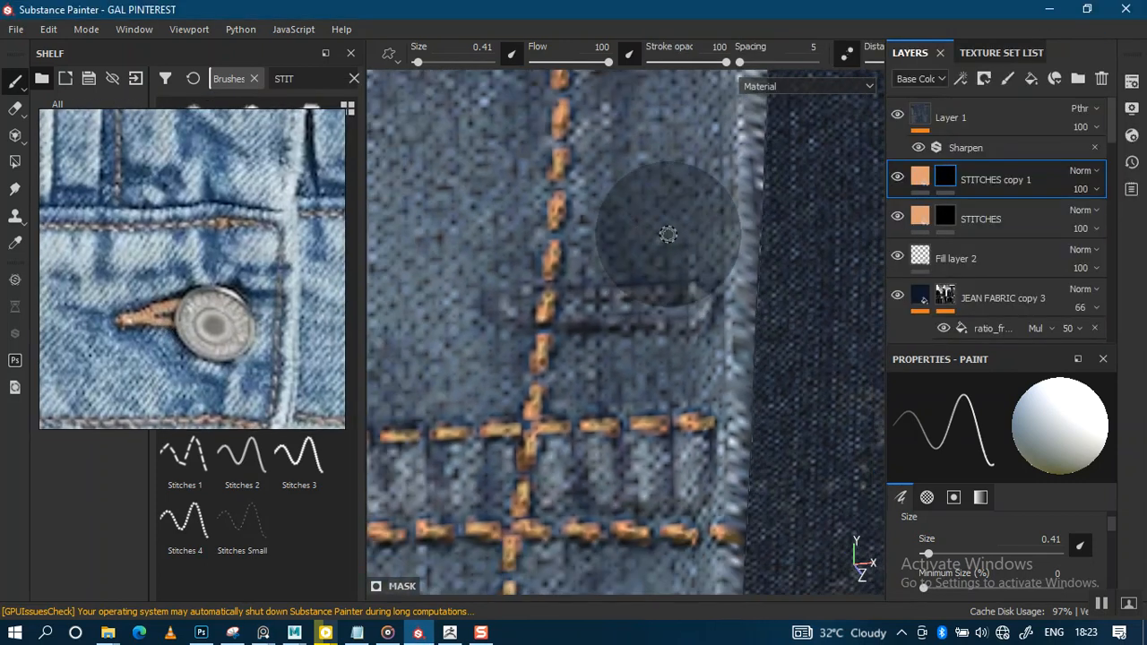
pyautogui.moveTo(663, 246)
pyautogui.keyDown('alt'); pyautogui.mouseDown()
pyautogui.moveTo(691, 273)
pyautogui.moveTo(626, 300)
pyautogui.mouseUp(); pyautogui.keyUp('alt')
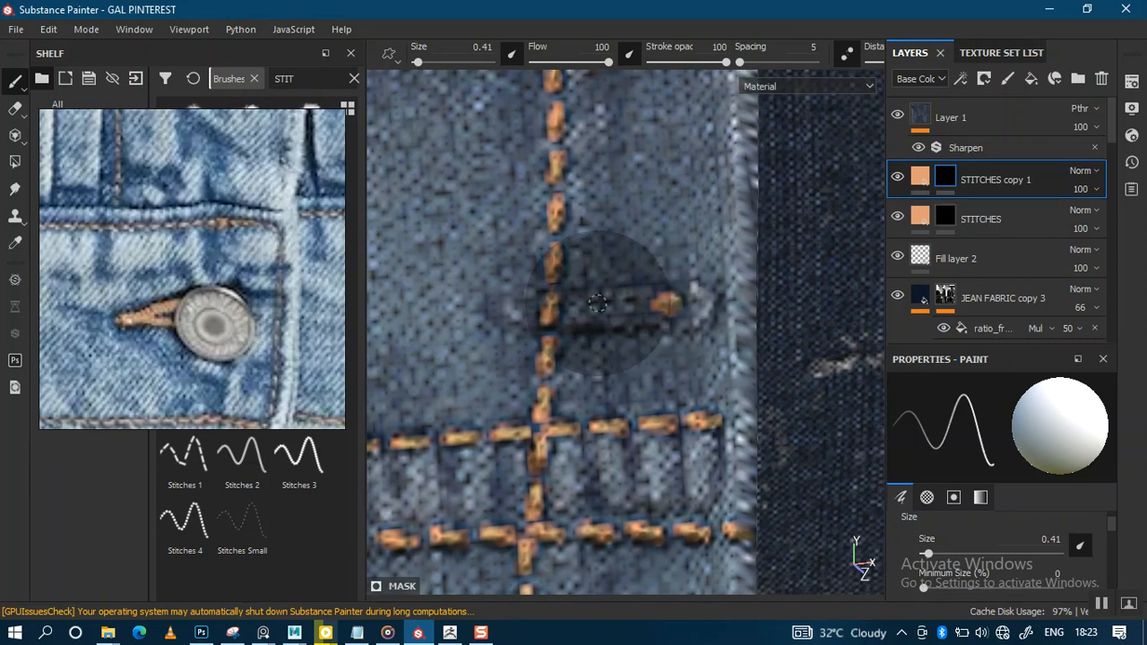
pyautogui.hotkey('ctrl', 'z')
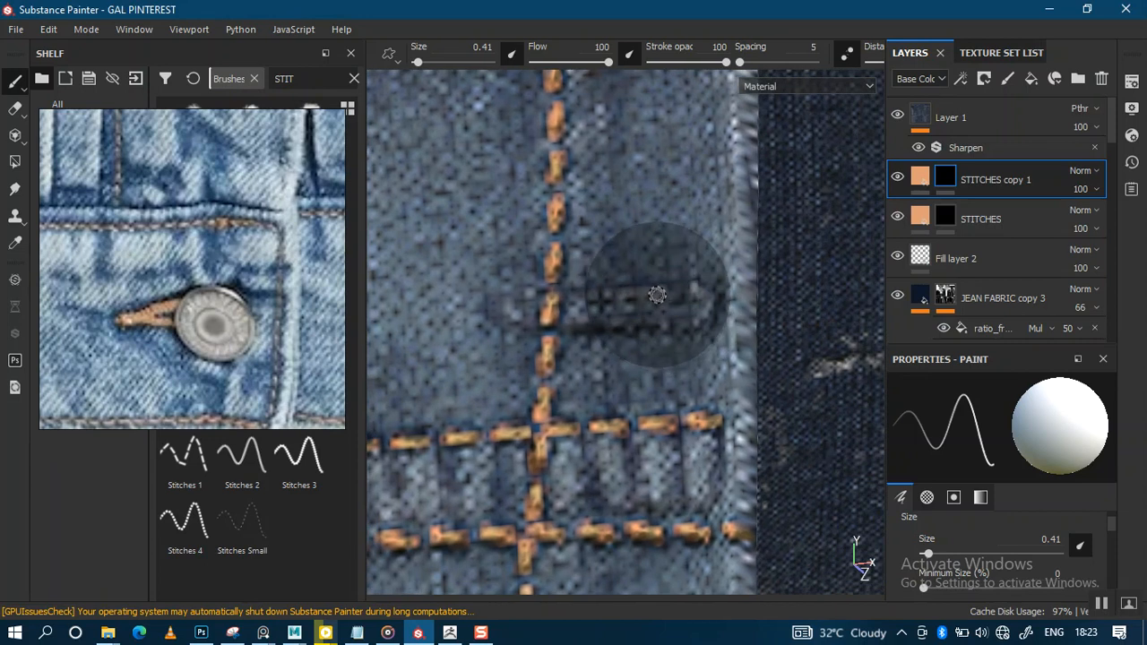
# Turn off Lazy Mouse for the brush, test a short stroke on the buttonhole's upper edge and undo it.
pyautogui.click(850, 55)
pyautogui.scroll(1, 637, 266)
pyautogui.moveTo(692, 290); pyautogui.dragTo(621, 297)
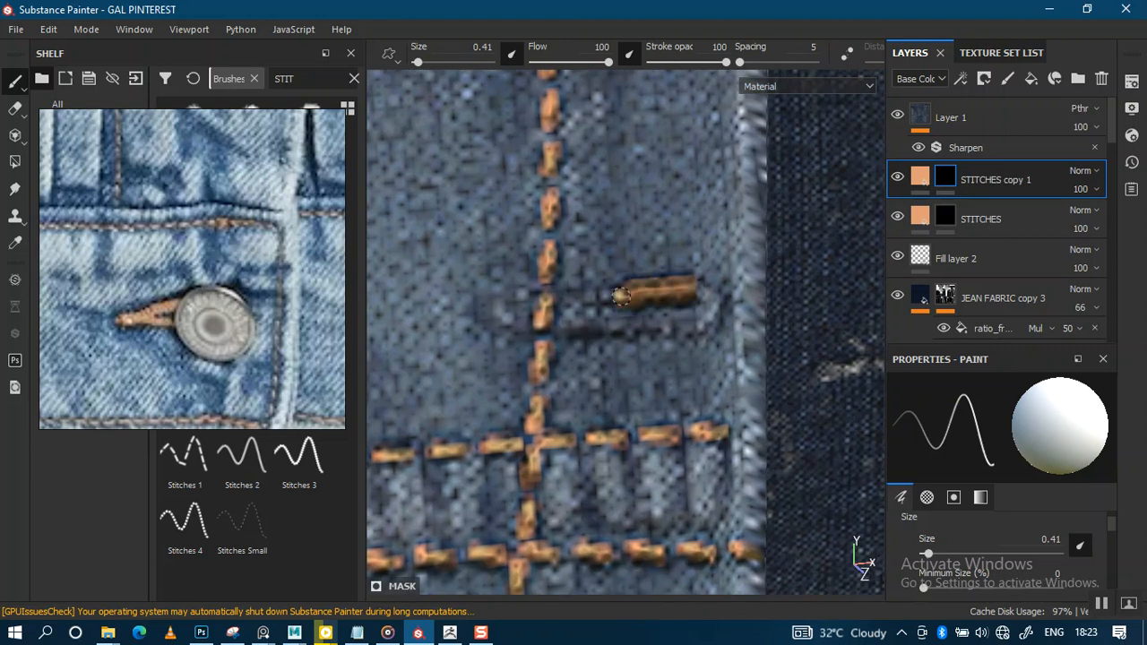
pyautogui.hotkey('ctrl', 'z')
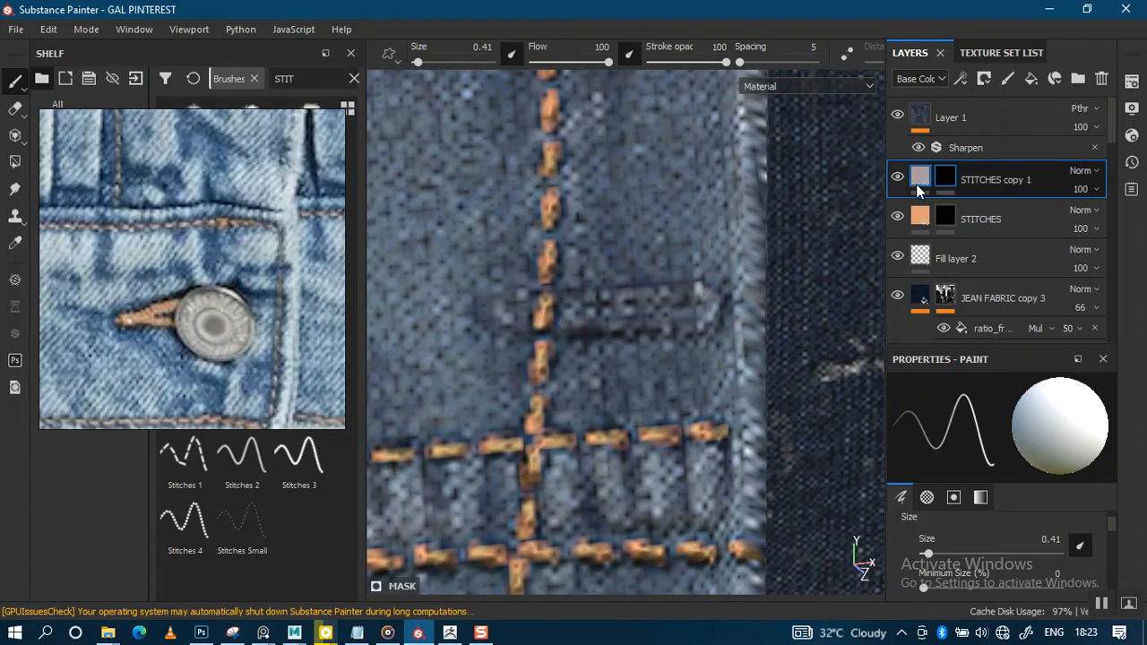
# Lower the Height value of the STITCHES copy 1 fill.
pyautogui.click(917, 181)
pyautogui.scroll(-3, 1116, 550)
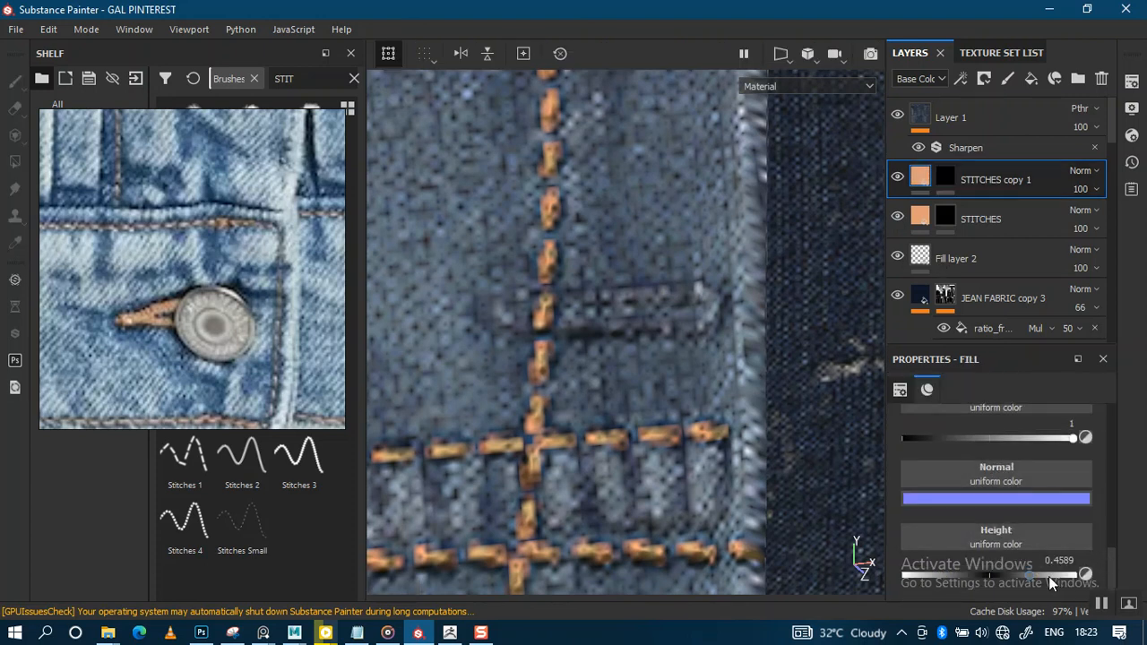
pyautogui.moveTo(1003, 581); pyautogui.dragTo(1005, 580)
# Paint a closed thread outline around the buttonhole above the yoke seam in the STITCHES copy 1 mask.
pyautogui.keyDown('alt'); pyautogui.moveTo(594, 361); pyautogui.dragTo(625, 350); pyautogui.keyUp('alt')
pyautogui.click(944, 177)
pyautogui.press('1')
pyautogui.moveTo(721, 314)
pyautogui.mouseDown()
pyautogui.moveTo(521, 330)
pyautogui.moveTo(489, 311)
pyautogui.moveTo(513, 285)
pyautogui.moveTo(713, 274)
pyautogui.moveTo(731, 284)
pyautogui.moveTo(706, 327)
pyautogui.mouseUp()
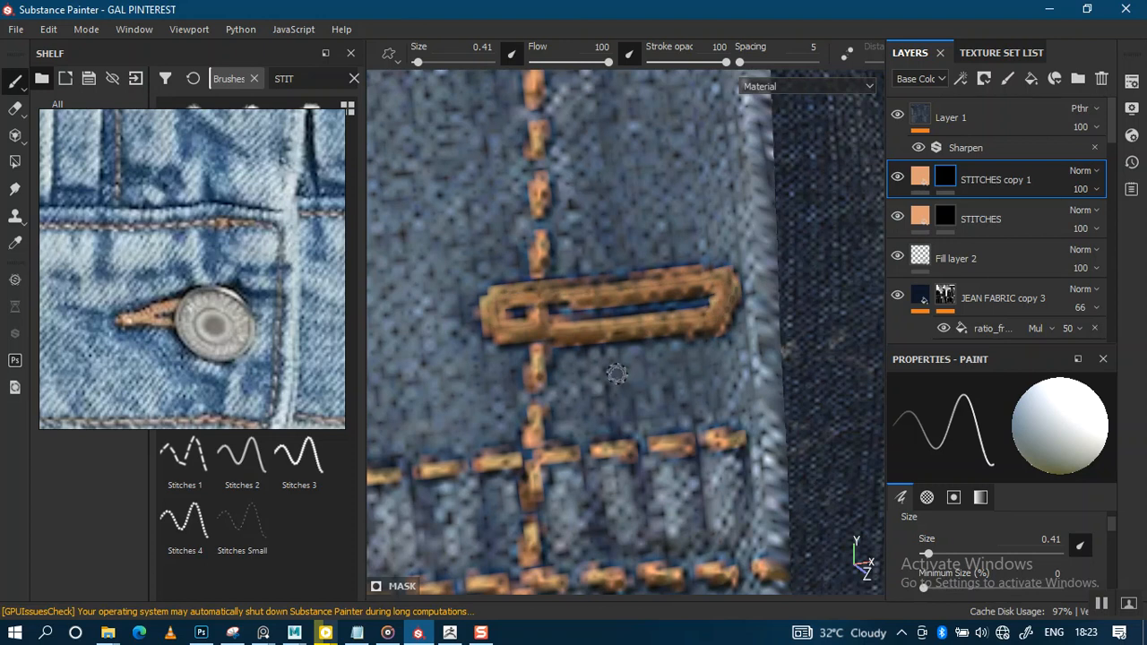
# Reduce the brush to size 0.27 and trim the corner and uneven edges of the buttonhole's thread outline with black mask paint.
pyautogui.press('[')
pyautogui.press('[')
pyautogui.press('[')
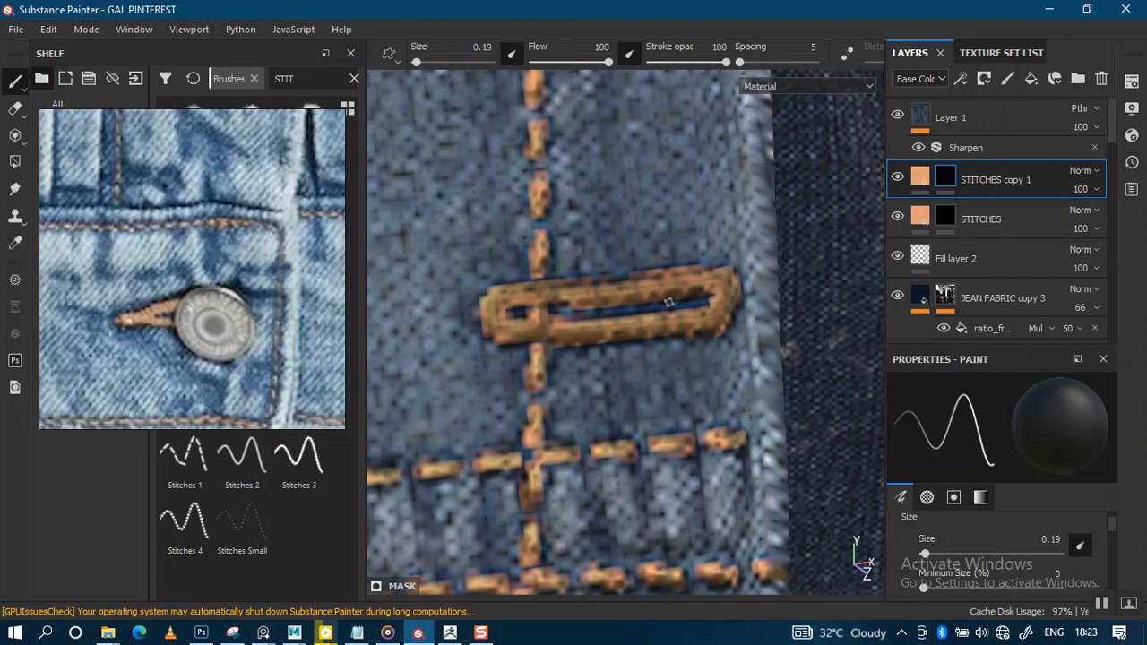
pyautogui.press(']')
pyautogui.moveTo(660, 305)
pyautogui.keyDown('alt'); pyautogui.mouseDown(button='right')
pyautogui.moveTo(679, 427)
pyautogui.moveTo(696, 336)
pyautogui.mouseUp(button='right'); pyautogui.keyUp('alt')
pyautogui.keyDown('alt'); pyautogui.moveTo(695, 336); pyautogui.dragTo(626, 372, button='middle'); pyautogui.keyUp('alt')
pyautogui.keyDown('alt'); pyautogui.moveTo(636, 353); pyautogui.dragTo(631, 369); pyautogui.keyUp('alt')
pyautogui.keyDown('alt'); pyautogui.moveTo(632, 359); pyautogui.dragTo(624, 395, button='middle'); pyautogui.keyUp('alt')
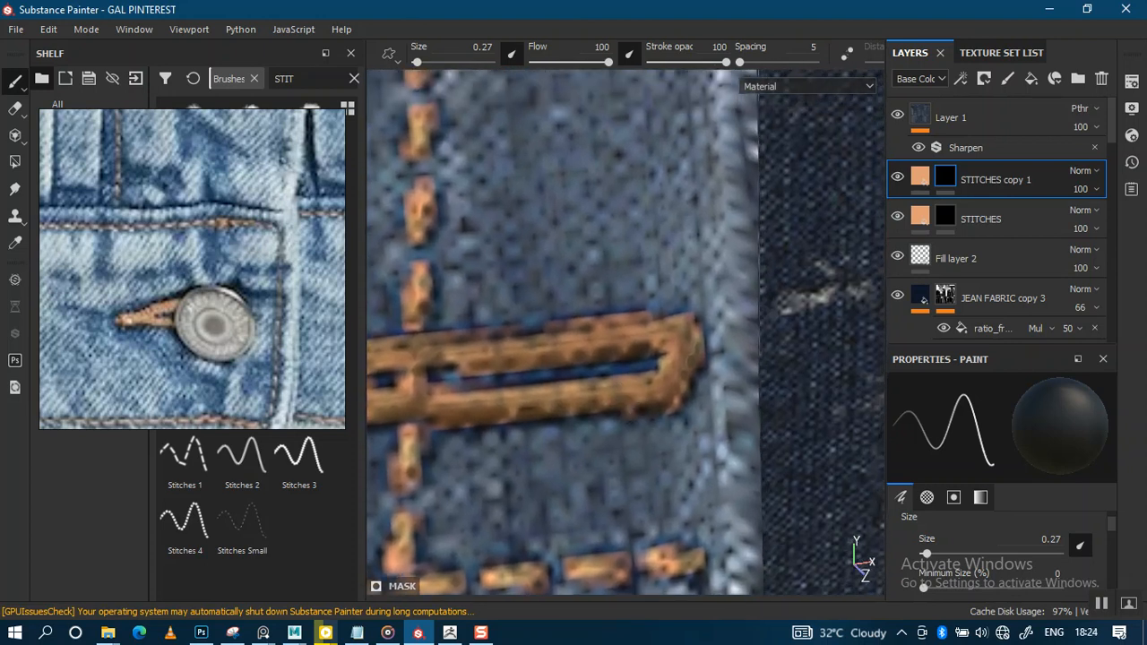
pyautogui.moveTo(655, 314)
pyautogui.mouseDown()
pyautogui.moveTo(652, 355)
pyautogui.moveTo(631, 357)
pyautogui.mouseUp()
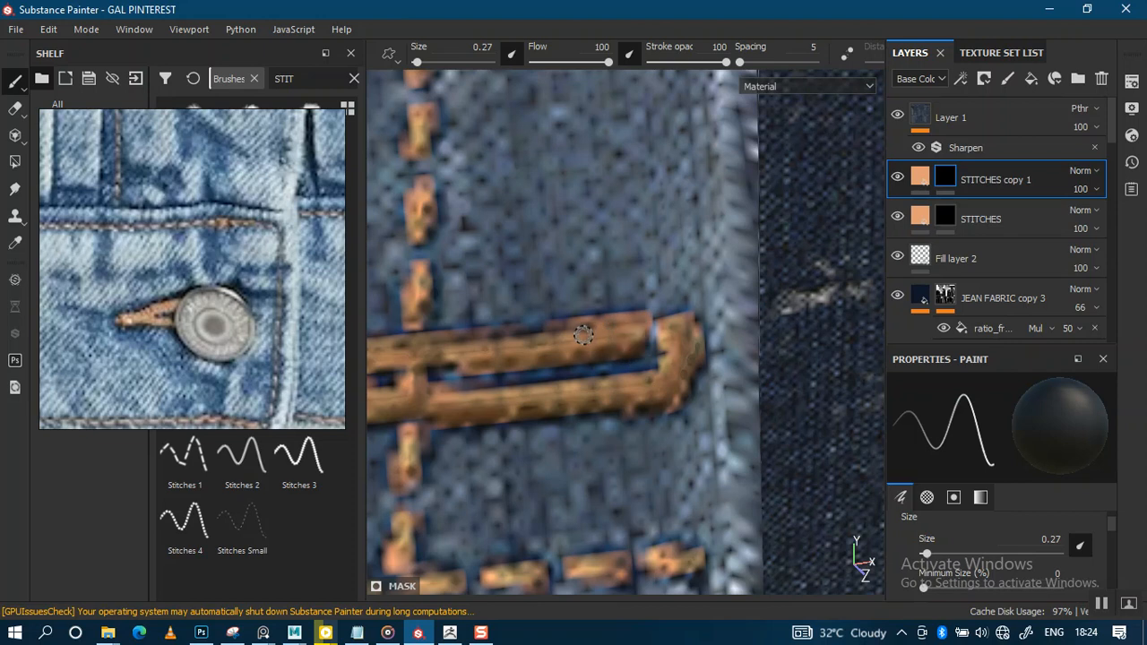
pyautogui.keyDown('alt'); pyautogui.moveTo(468, 367); pyautogui.dragTo(597, 350, button='middle'); pyautogui.keyUp('alt')
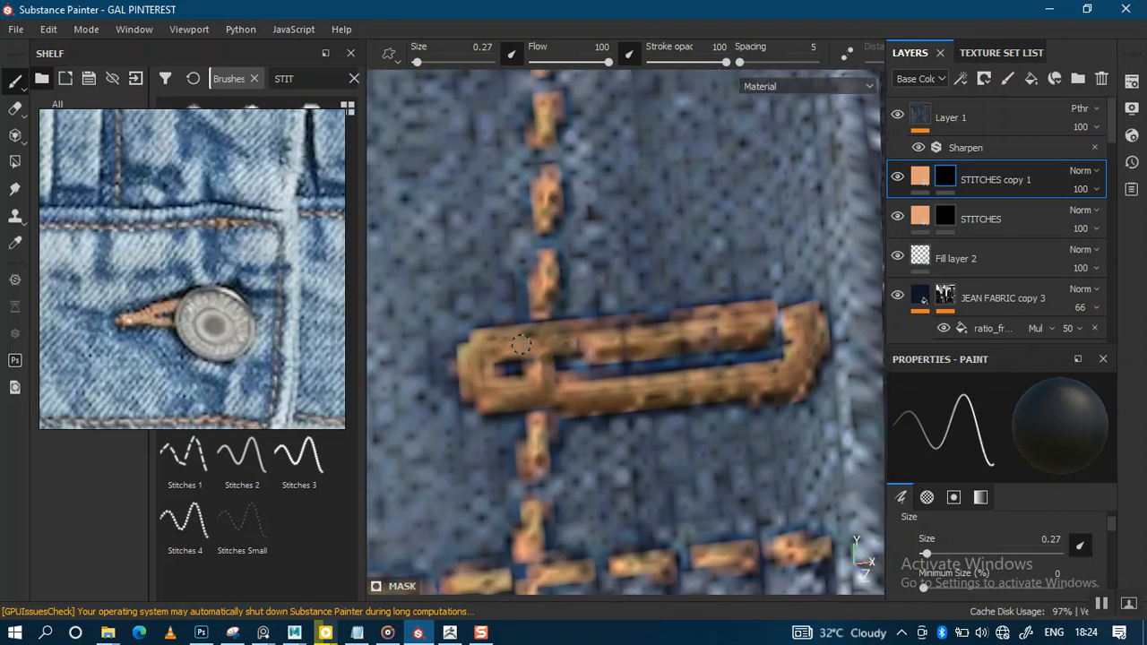
pyautogui.moveTo(489, 357)
pyautogui.mouseDown()
pyautogui.moveTo(465, 375)
pyautogui.moveTo(485, 405)
pyautogui.moveTo(717, 404)
pyautogui.moveTo(797, 381)
pyautogui.moveTo(821, 363)
pyautogui.moveTo(819, 322)
pyautogui.mouseUp()
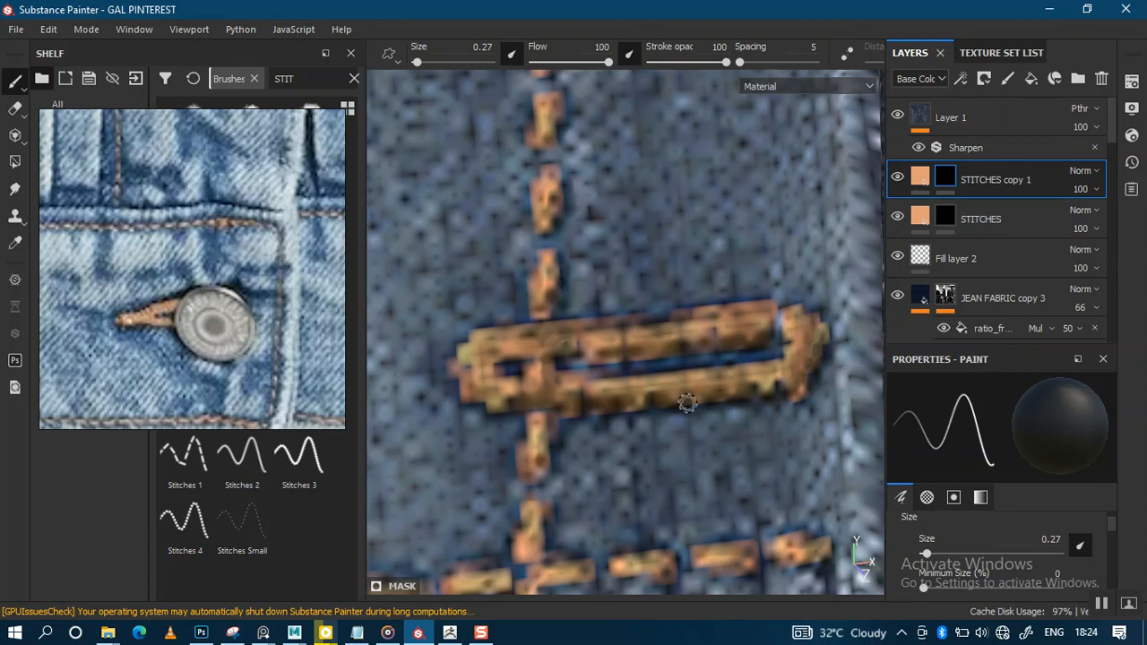
# Paint a thread outline at brush size 0.52 around the placket's first buttonhole below the yoke seam.
pyautogui.scroll(-2, 681, 430)
pyautogui.scroll(-6, 650, 269)
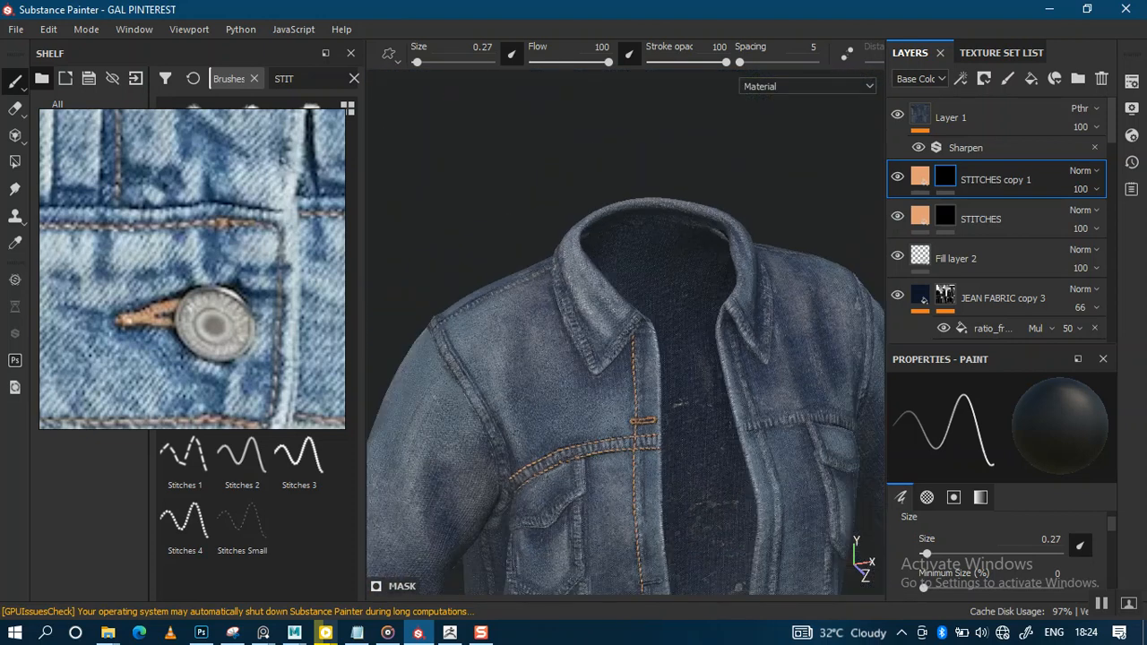
pyautogui.keyDown('alt'); pyautogui.moveTo(674, 330); pyautogui.dragTo(622, 363); pyautogui.keyUp('alt')
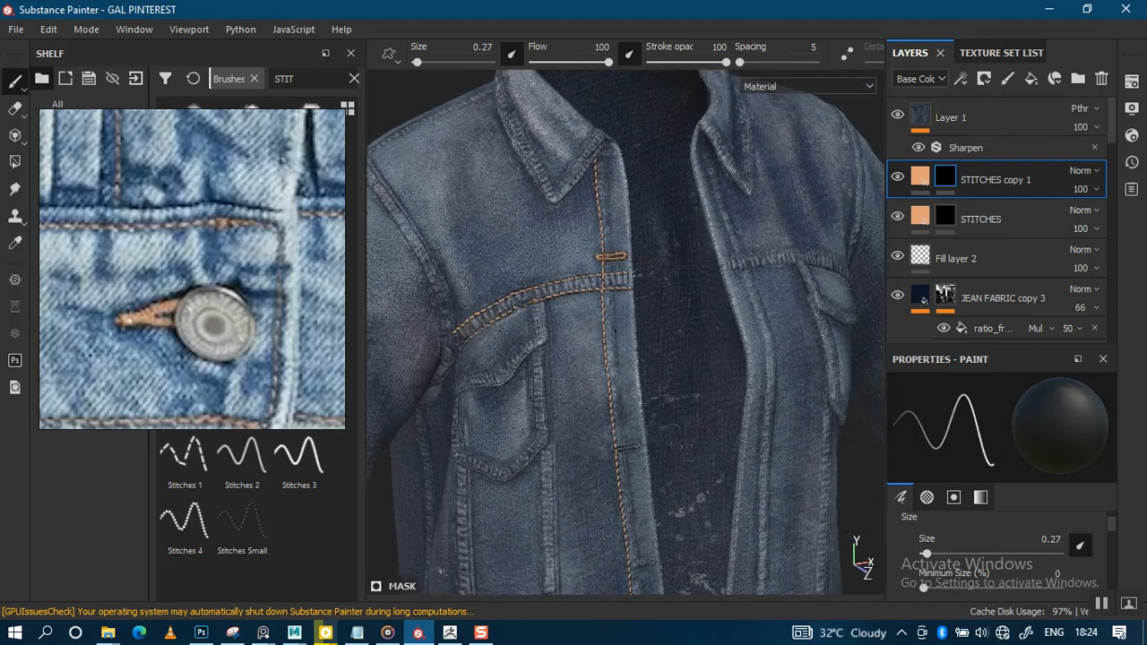
pyautogui.keyDown('alt'); pyautogui.moveTo(622, 362); pyautogui.dragTo(639, 337, button='middle'); pyautogui.keyUp('alt')
pyautogui.keyDown('alt'); pyautogui.moveTo(638, 338); pyautogui.dragTo(640, 374, button='right'); pyautogui.keyUp('alt')
pyautogui.keyDown('alt'); pyautogui.moveTo(640, 374); pyautogui.dragTo(637, 268, button='middle'); pyautogui.keyUp('alt')
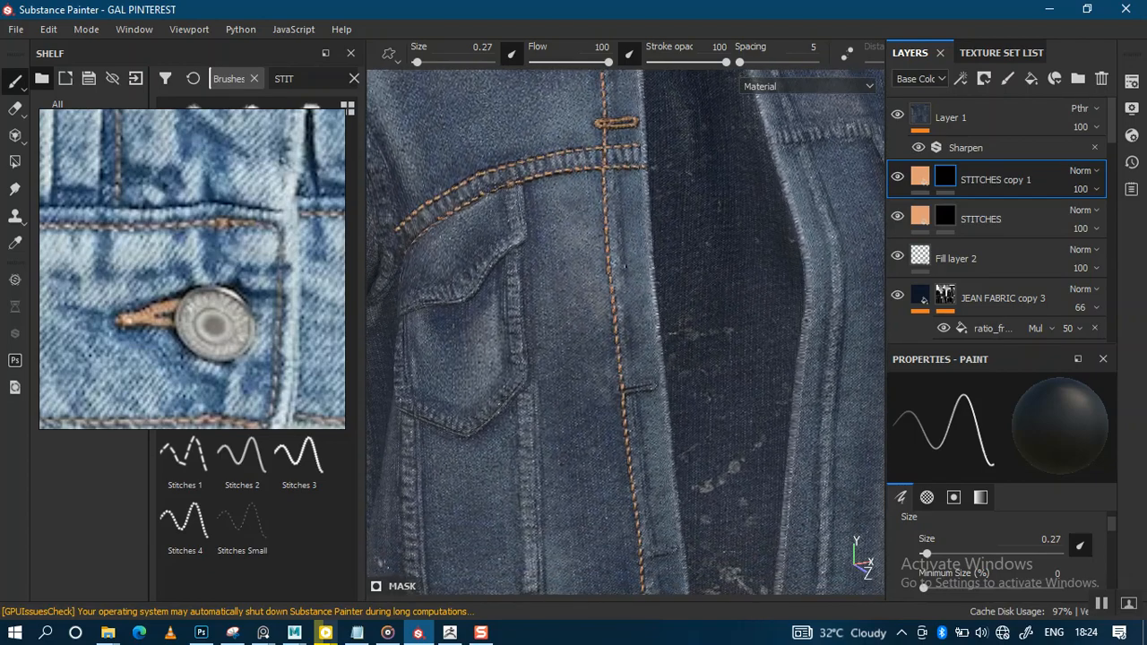
pyautogui.keyDown('alt'); pyautogui.moveTo(636, 268); pyautogui.dragTo(617, 395, button='right'); pyautogui.keyUp('alt')
pyautogui.keyDown('alt'); pyautogui.moveTo(616, 395); pyautogui.dragTo(619, 301, button='middle'); pyautogui.keyUp('alt')
pyautogui.keyDown('alt'); pyautogui.moveTo(618, 300); pyautogui.dragTo(694, 574, button='right'); pyautogui.keyUp('alt')
pyautogui.keyDown('alt'); pyautogui.moveTo(651, 295); pyautogui.dragTo(604, 391, button='middle'); pyautogui.keyUp('alt')
pyautogui.keyDown('alt'); pyautogui.moveTo(604, 391); pyautogui.dragTo(639, 450, button='right'); pyautogui.keyUp('alt')
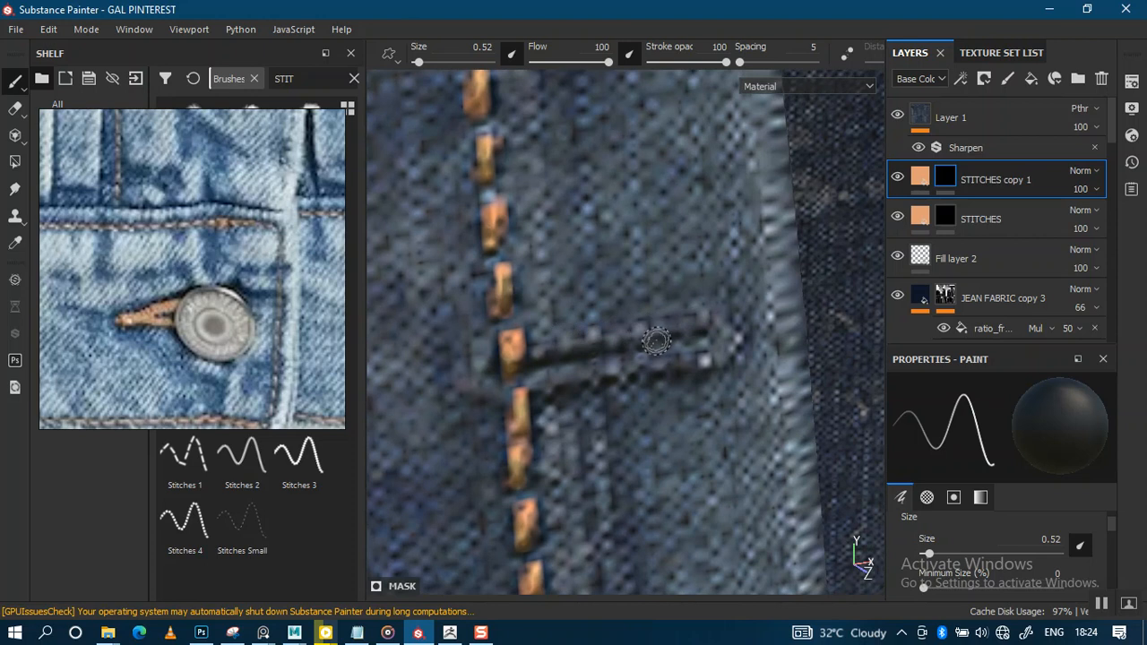
pyautogui.moveTo(708, 324)
pyautogui.mouseDown()
pyautogui.moveTo(493, 356)
pyautogui.moveTo(466, 381)
pyautogui.moveTo(661, 369)
pyautogui.mouseUp()
pyautogui.moveTo(737, 359)
pyautogui.mouseDown()
pyautogui.moveTo(755, 355)
pyautogui.moveTo(727, 335)
pyautogui.mouseUp()
# Examine the thread outline of the first buttonhole below the yoke seam from several distances and angles.
pyautogui.keyDown('alt'); pyautogui.moveTo(581, 261); pyautogui.dragTo(552, 368, button='right'); pyautogui.keyUp('alt')
pyautogui.keyDown('alt'); pyautogui.moveTo(668, 416); pyautogui.dragTo(688, 603, button='right'); pyautogui.keyUp('alt')
pyautogui.keyDown('alt'); pyautogui.moveTo(646, 351); pyautogui.dragTo(656, 484, button='right'); pyautogui.keyUp('alt')
pyautogui.keyDown('alt'); pyautogui.moveTo(640, 372); pyautogui.dragTo(639, 283, button='middle'); pyautogui.keyUp('alt')
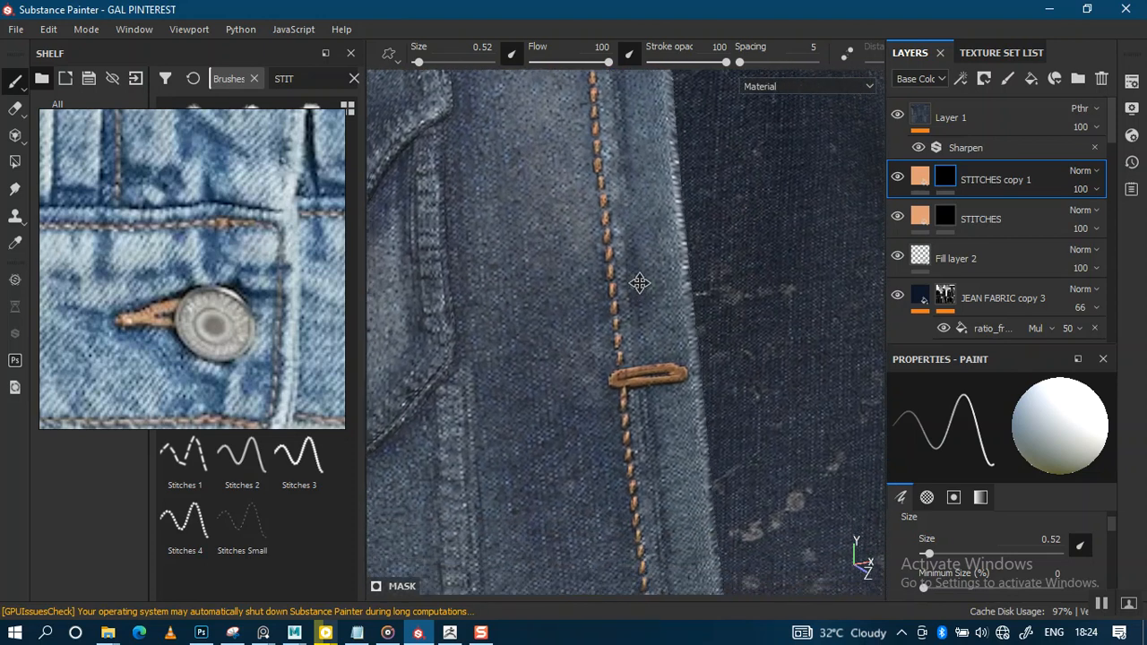
pyautogui.scroll(6, 640, 284)
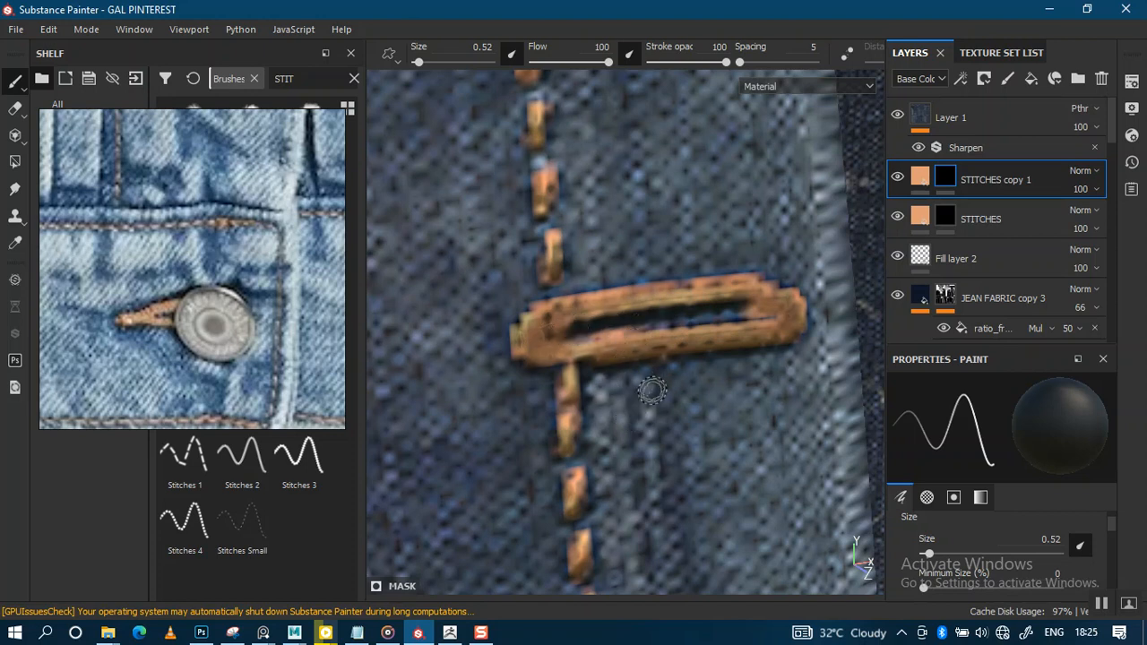
pyautogui.scroll(-2, 677, 271)
pyautogui.scroll(-2, 675, 327)
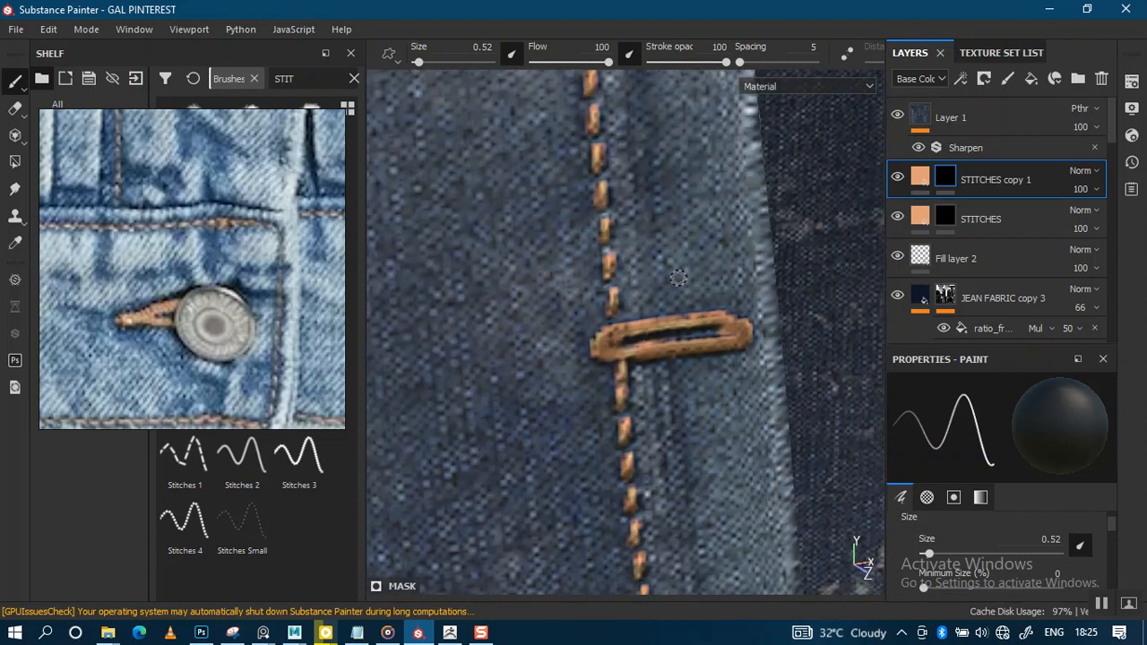
pyautogui.scroll(-2, 674, 327)
pyautogui.moveTo(696, 341); pyautogui.dragTo(679, 377, button='middle')
pyautogui.keyDown('alt'); pyautogui.moveTo(679, 333); pyautogui.dragTo(664, 425, button='right'); pyautogui.keyUp('alt')
pyautogui.keyDown('alt'); pyautogui.moveTo(666, 361); pyautogui.dragTo(673, 414, button='right'); pyautogui.keyUp('alt')
pyautogui.keyDown('alt'); pyautogui.moveTo(681, 362); pyautogui.dragTo(689, 431, button='right'); pyautogui.keyUp('alt')
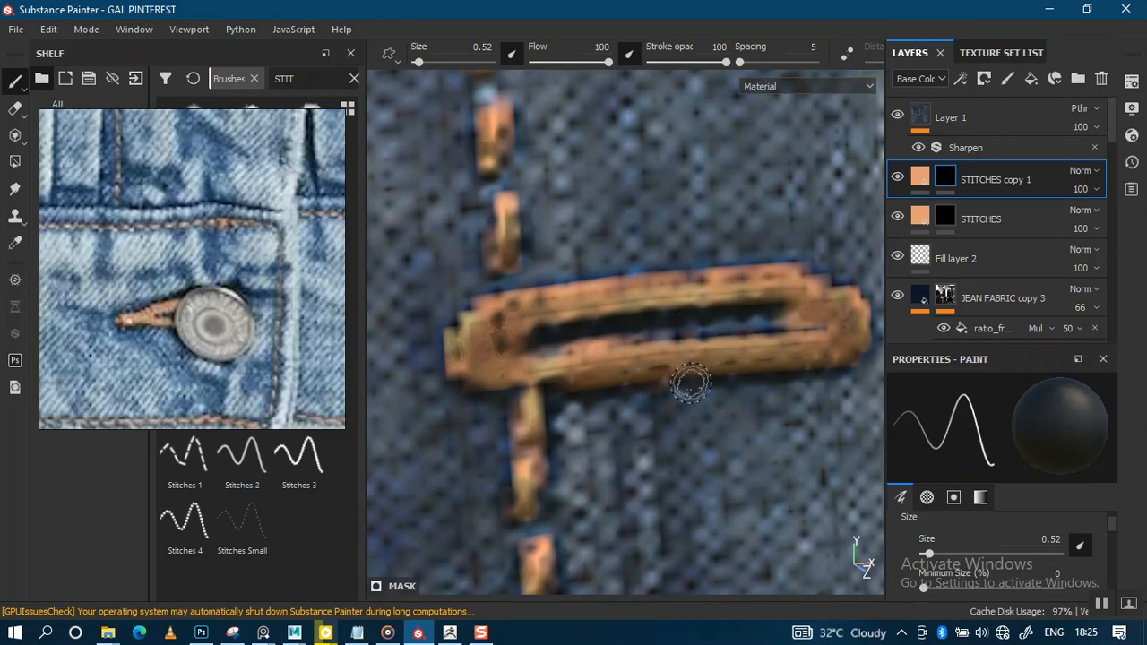
pyautogui.keyDown('alt'); pyautogui.moveTo(692, 379); pyautogui.dragTo(671, 424); pyautogui.keyUp('alt')
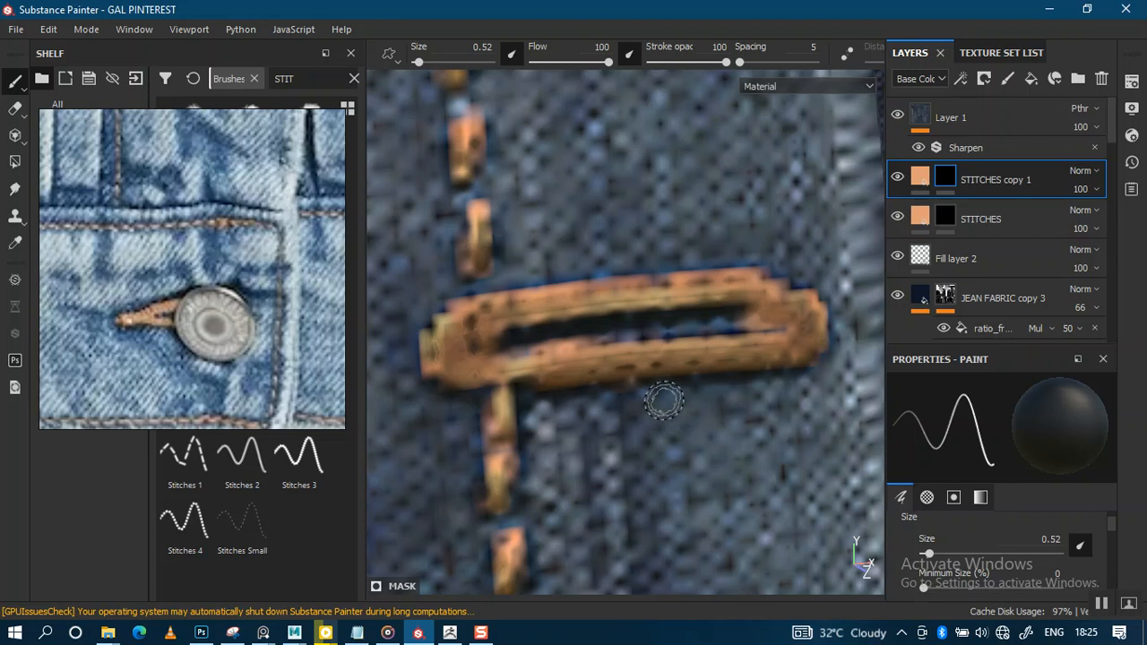
# Reduce the brush to size 0.27 and notch the lower edge of the first below-yoke buttonhole's thread outline with black mask paint.
pyautogui.scroll(1, 677, 413)
pyautogui.moveTo(679, 419)
pyautogui.keyDown('alt'); pyautogui.mouseDown()
pyautogui.moveTo(649, 410)
pyautogui.moveTo(635, 382)
pyautogui.moveTo(674, 425)
pyautogui.mouseUp(); pyautogui.keyUp('alt')
pyautogui.scroll(1, 661, 391)
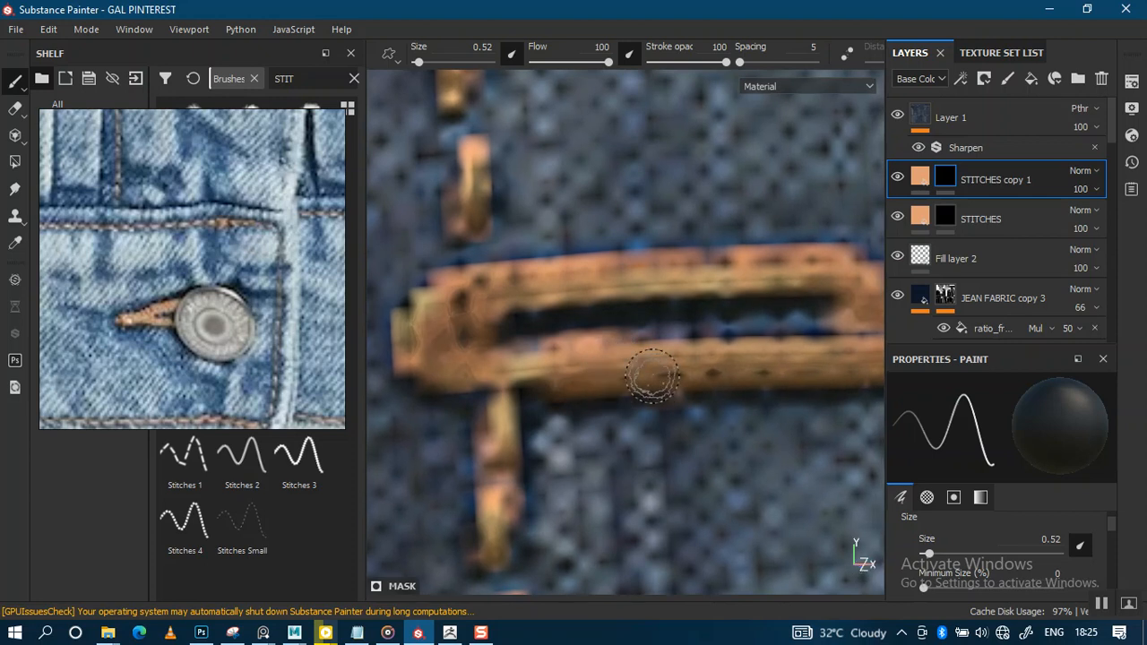
pyautogui.keyDown('alt'); pyautogui.moveTo(674, 420); pyautogui.dragTo(656, 403); pyautogui.keyUp('alt')
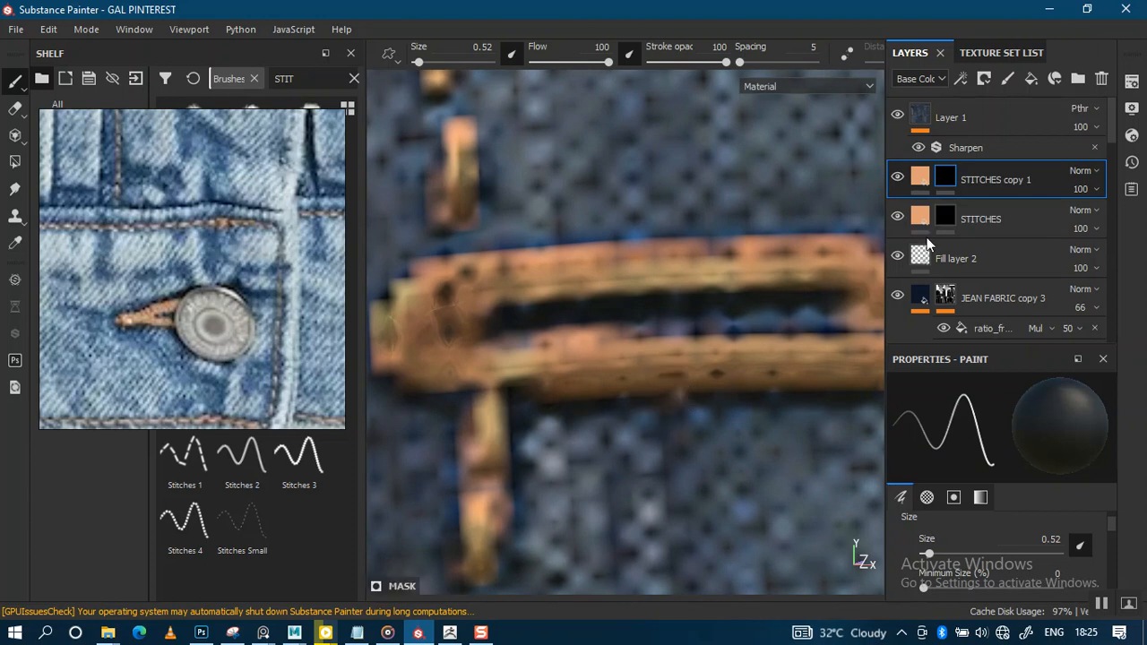
pyautogui.keyDown('alt'); pyautogui.moveTo(753, 314); pyautogui.dragTo(727, 328); pyautogui.keyUp('alt')
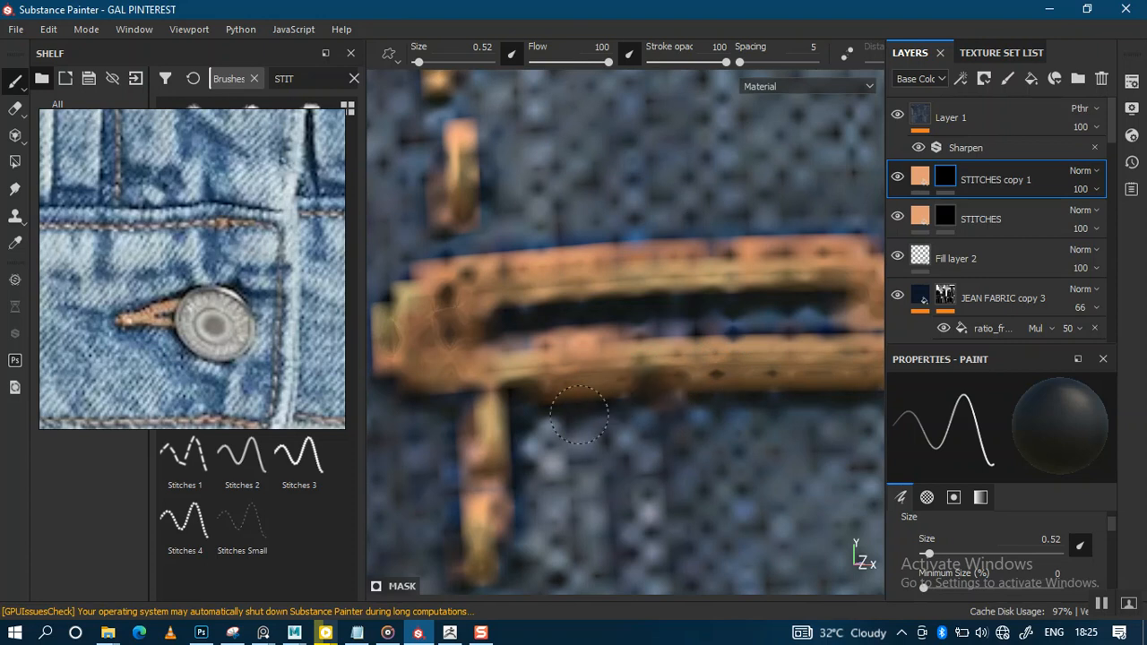
pyautogui.moveTo(568, 403); pyautogui.dragTo(604, 385, button='middle')
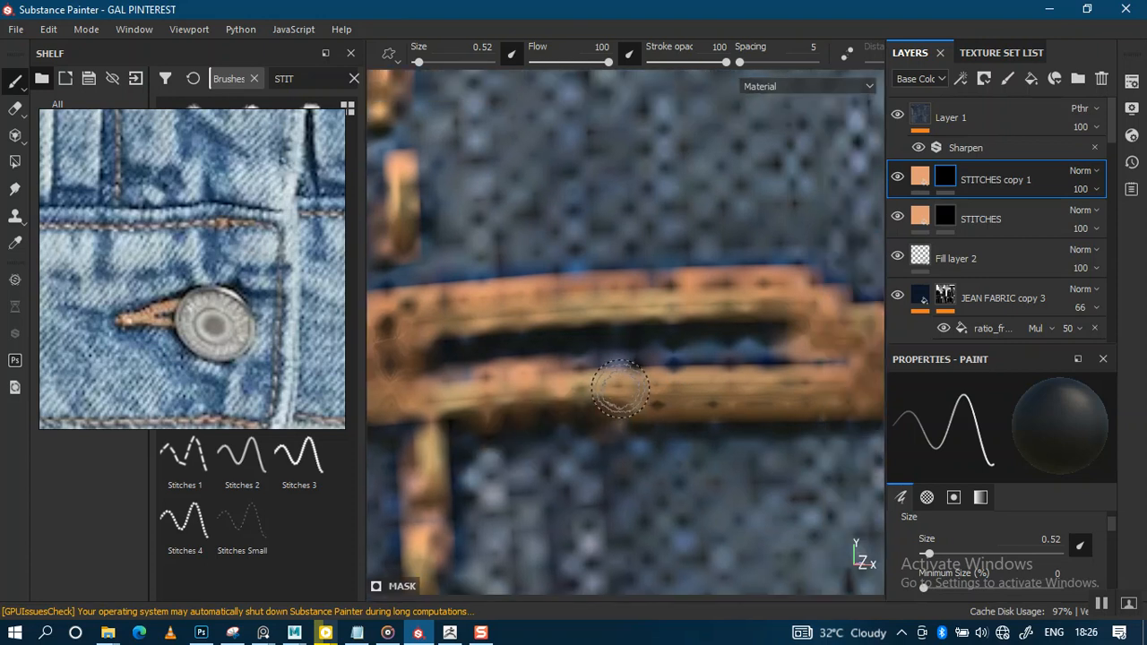
pyautogui.press('ctrl')
pyautogui.keyDown('ctrl'); pyautogui.moveTo(627, 413); pyautogui.dragTo(619, 436, button='right'); pyautogui.keyUp('ctrl')
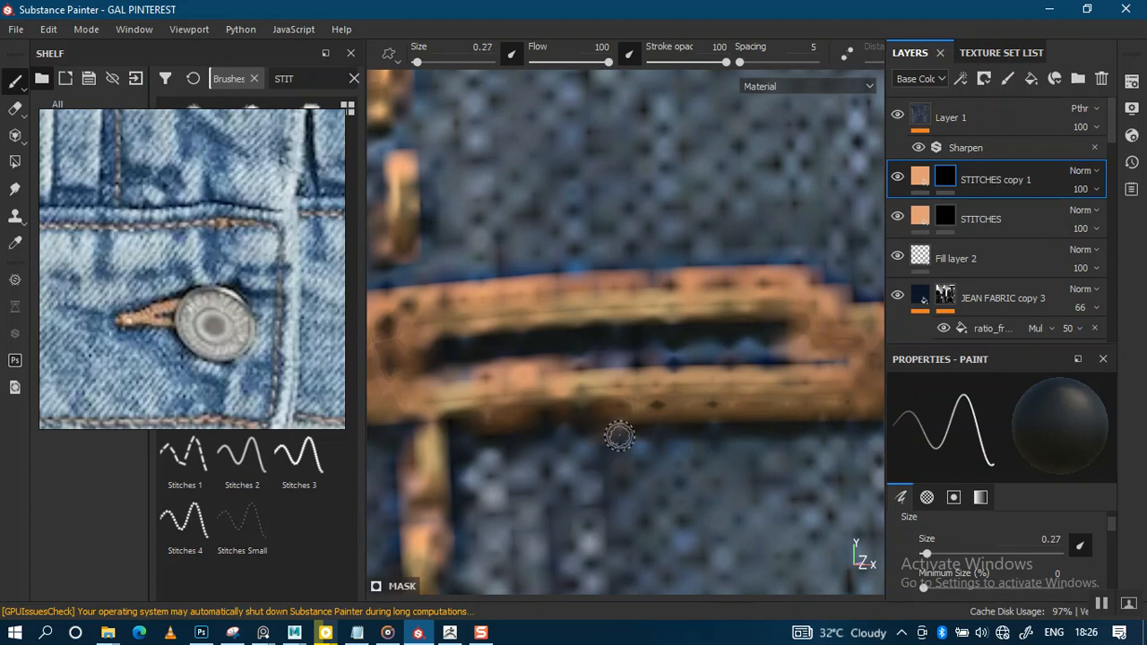
pyautogui.keyDown('alt'); pyautogui.moveTo(733, 408); pyautogui.dragTo(598, 434, button='middle'); pyautogui.keyUp('alt')
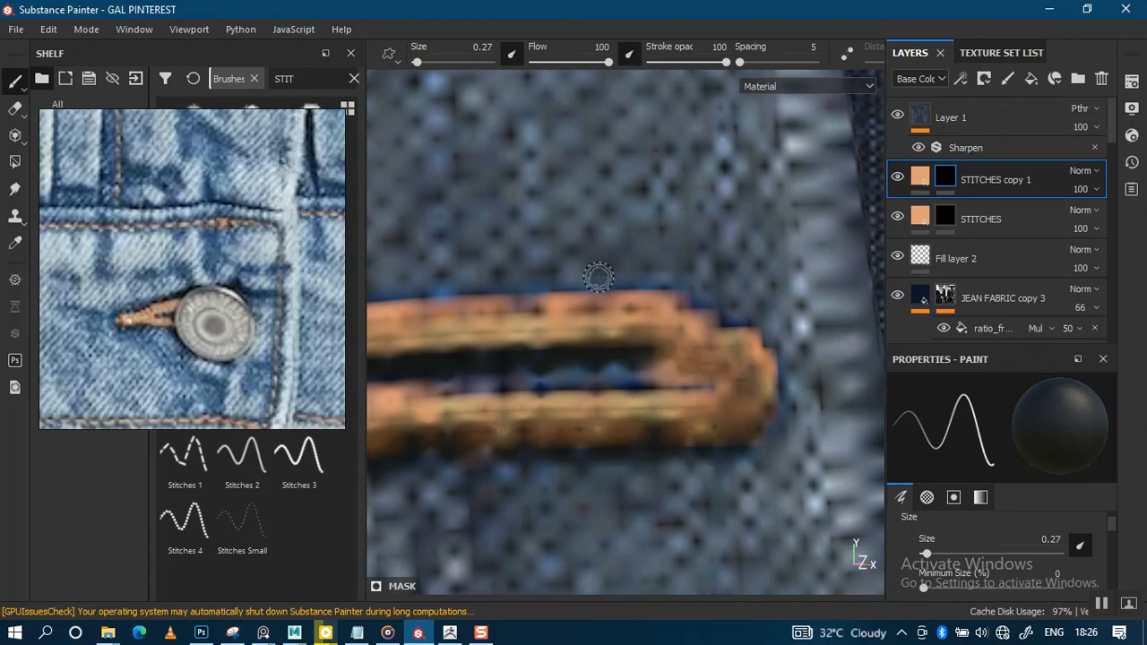
# Notch the upper edge and trim the inner corner of the same buttonhole's thread outline with black mask paint.
pyautogui.keyDown('alt'); pyautogui.moveTo(610, 297); pyautogui.dragTo(830, 334, button='middle'); pyautogui.keyUp('alt')
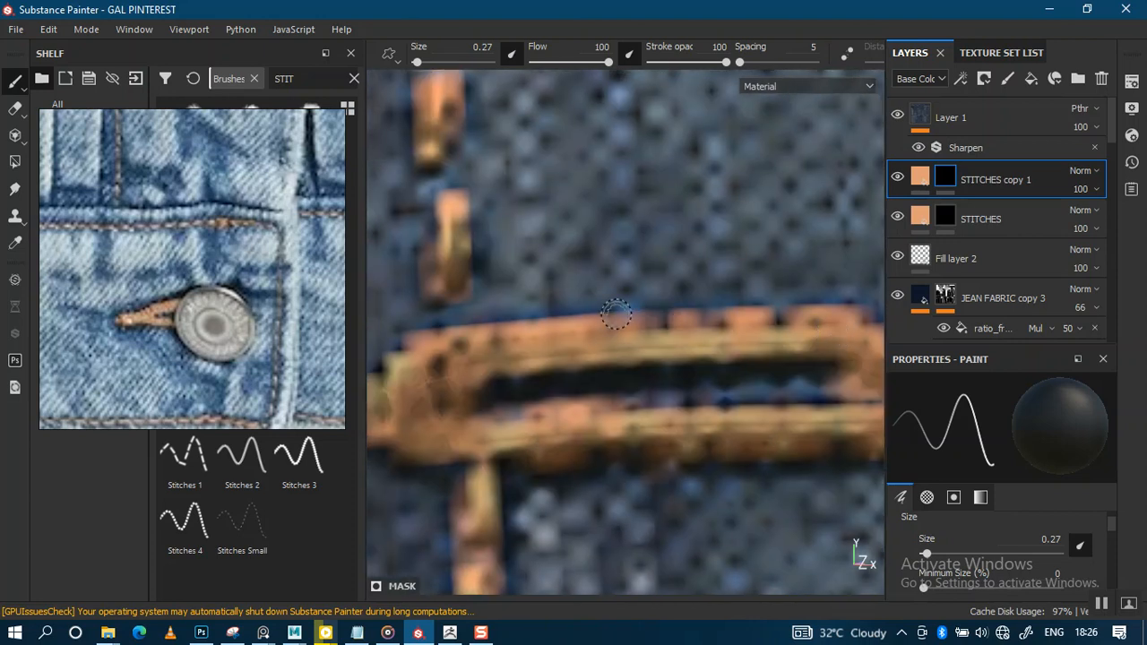
pyautogui.keyDown('alt'); pyautogui.moveTo(468, 320); pyautogui.dragTo(727, 277, button='middle'); pyautogui.keyUp('alt')
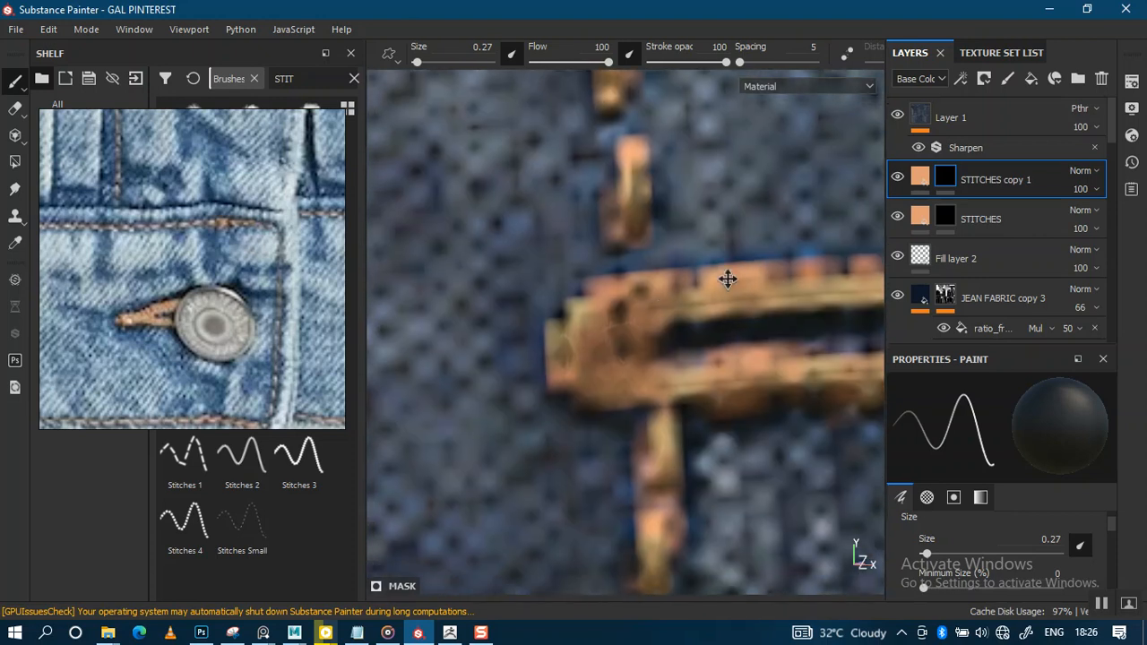
pyautogui.moveTo(617, 326)
pyautogui.mouseDown()
pyautogui.moveTo(564, 318)
pyautogui.moveTo(584, 358)
pyautogui.mouseUp()
pyautogui.scroll(-4, 650, 196)
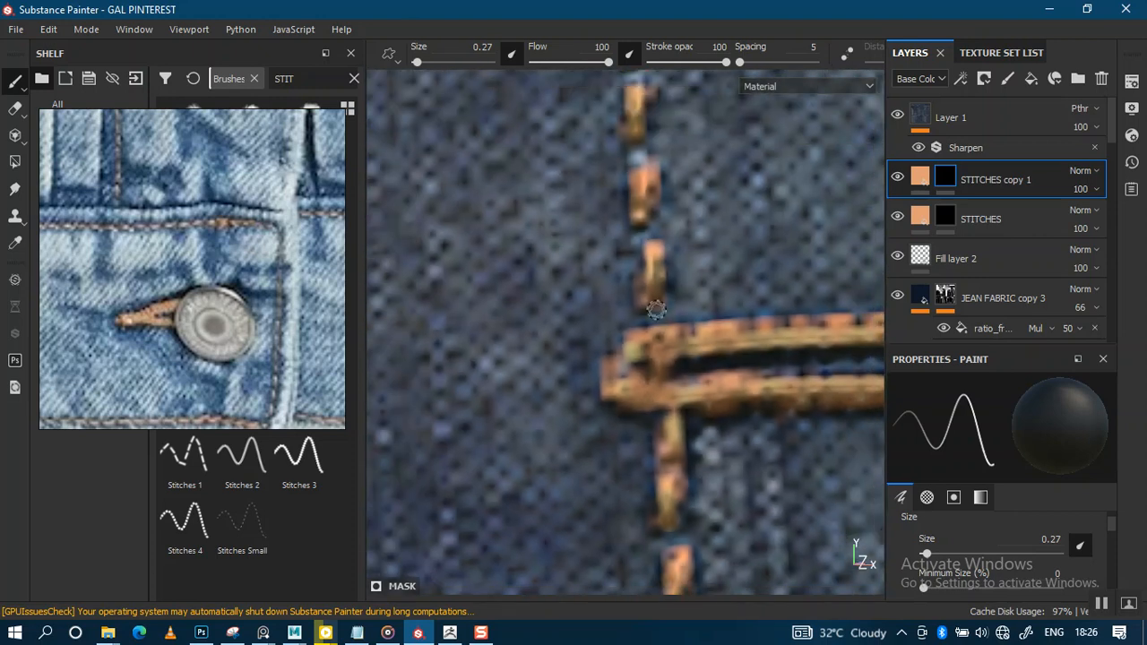
pyautogui.scroll(-5, 649, 195)
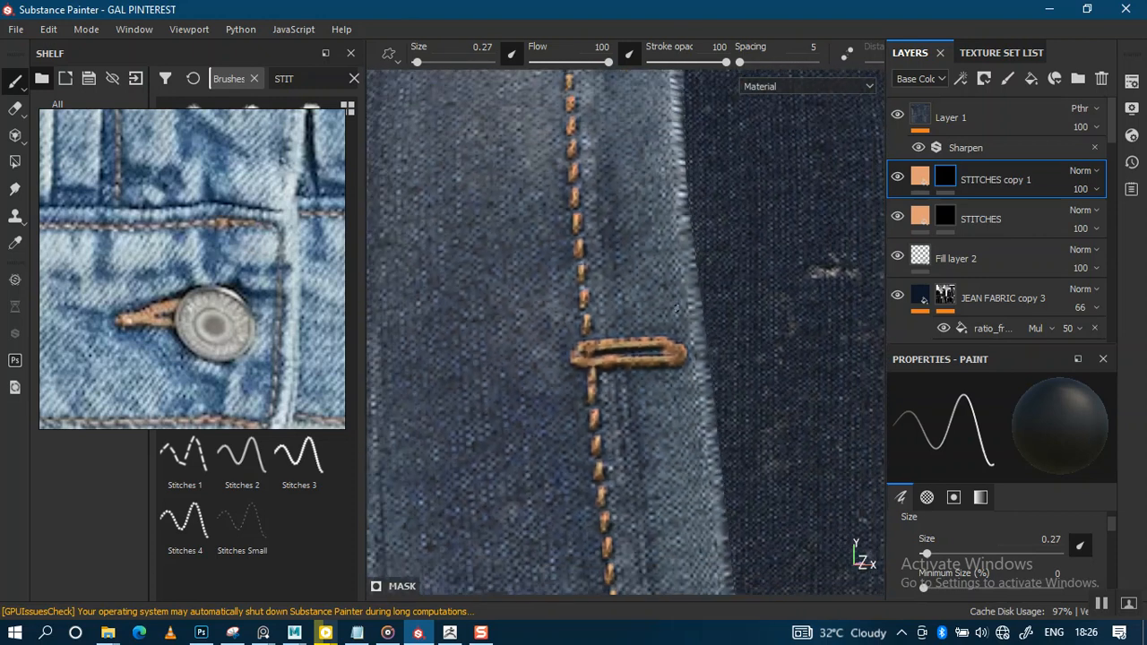
pyautogui.keyDown('alt'); pyautogui.moveTo(698, 376); pyautogui.dragTo(679, 352, button='right'); pyautogui.keyUp('alt')
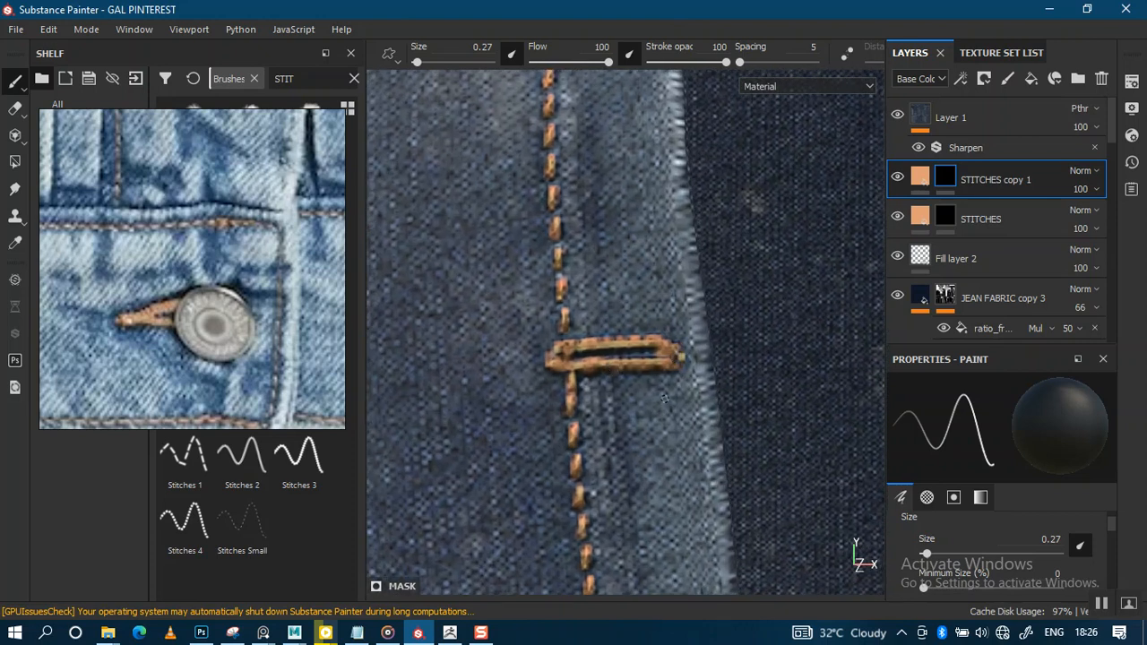
# Rename the STITCHES copy 1 layer as ZIP HOLE.
pyautogui.scroll(-8, 664, 398)
pyautogui.scroll(8, 588, 303)
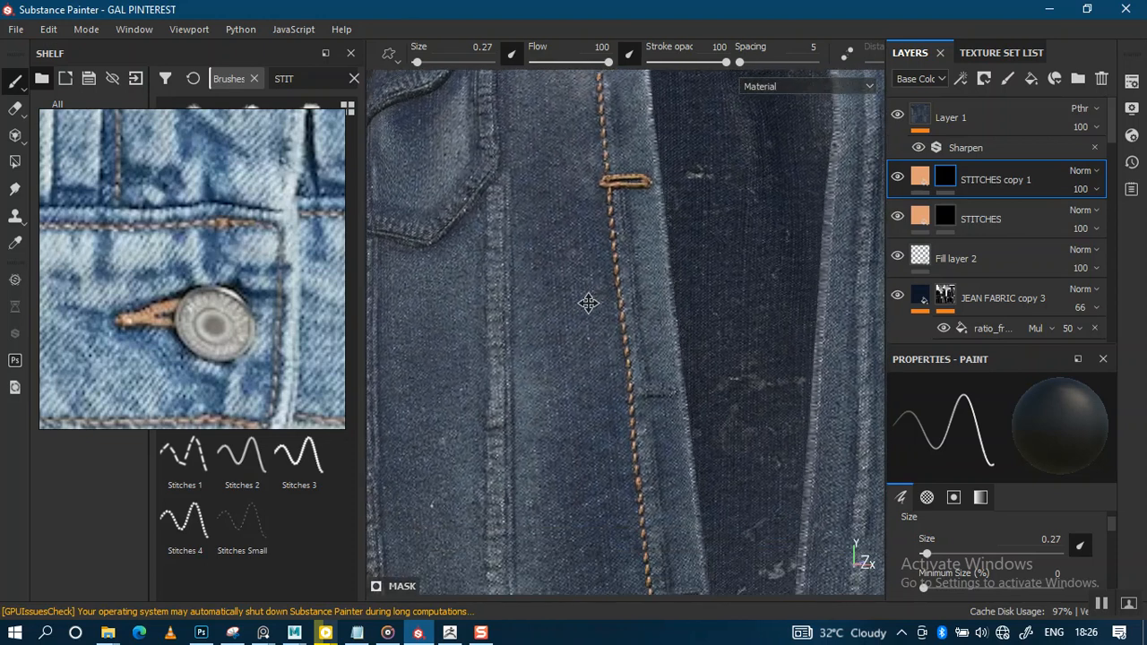
pyautogui.scroll(6, 588, 303)
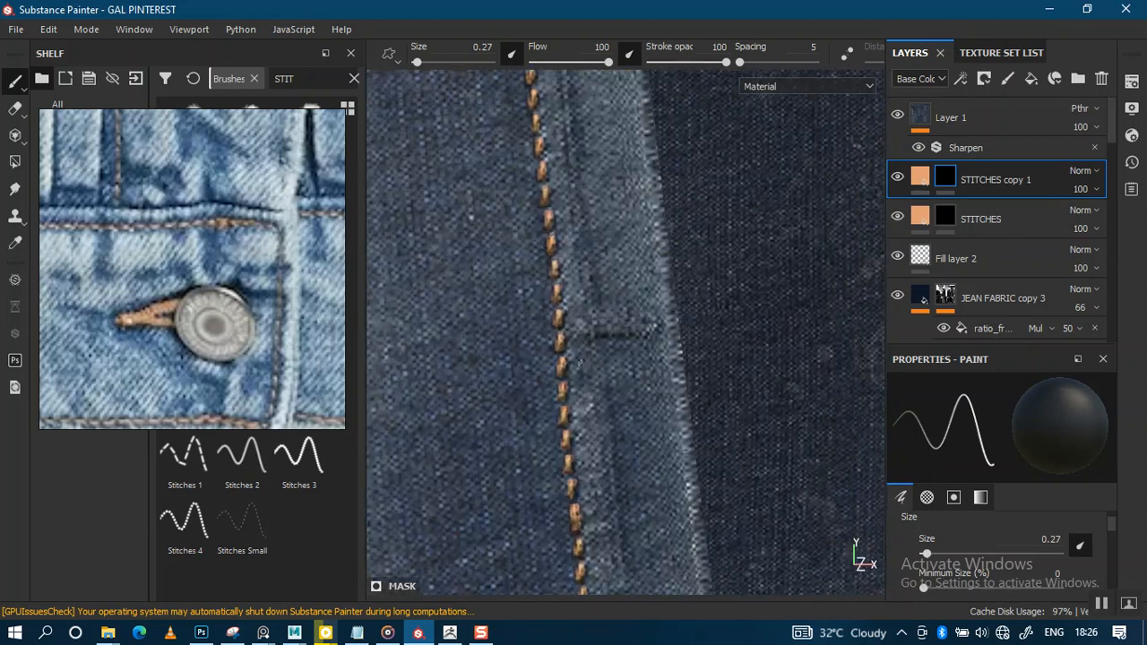
pyautogui.scroll(3, 579, 362)
pyautogui.doubleClick(981, 180)
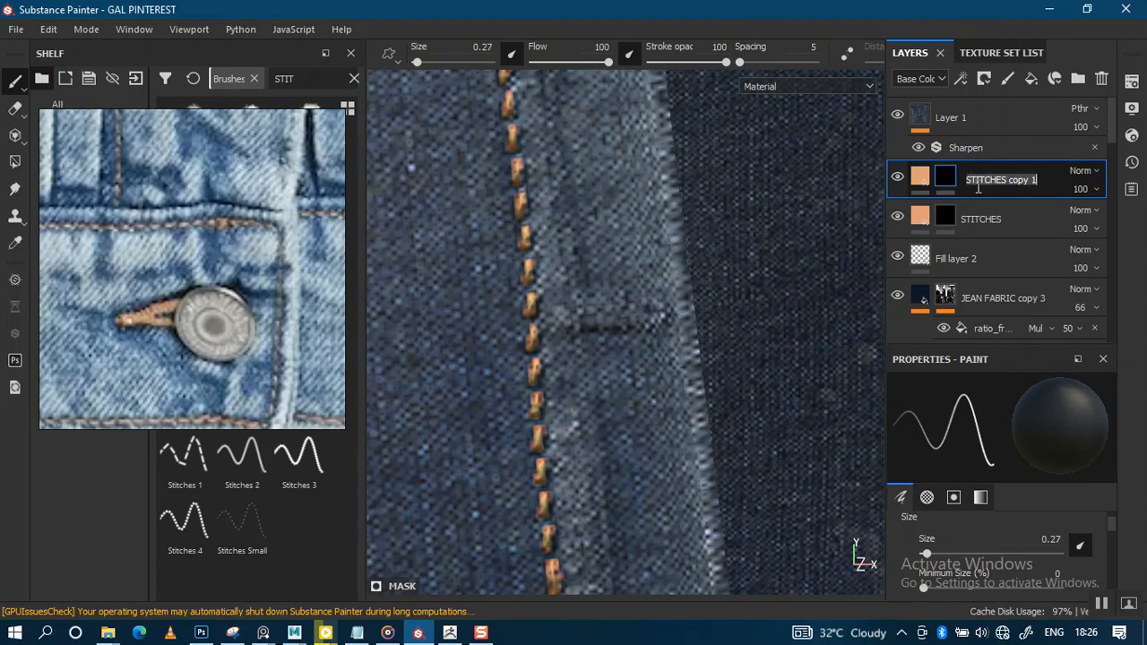
pyautogui.write('ZIP HOLE')
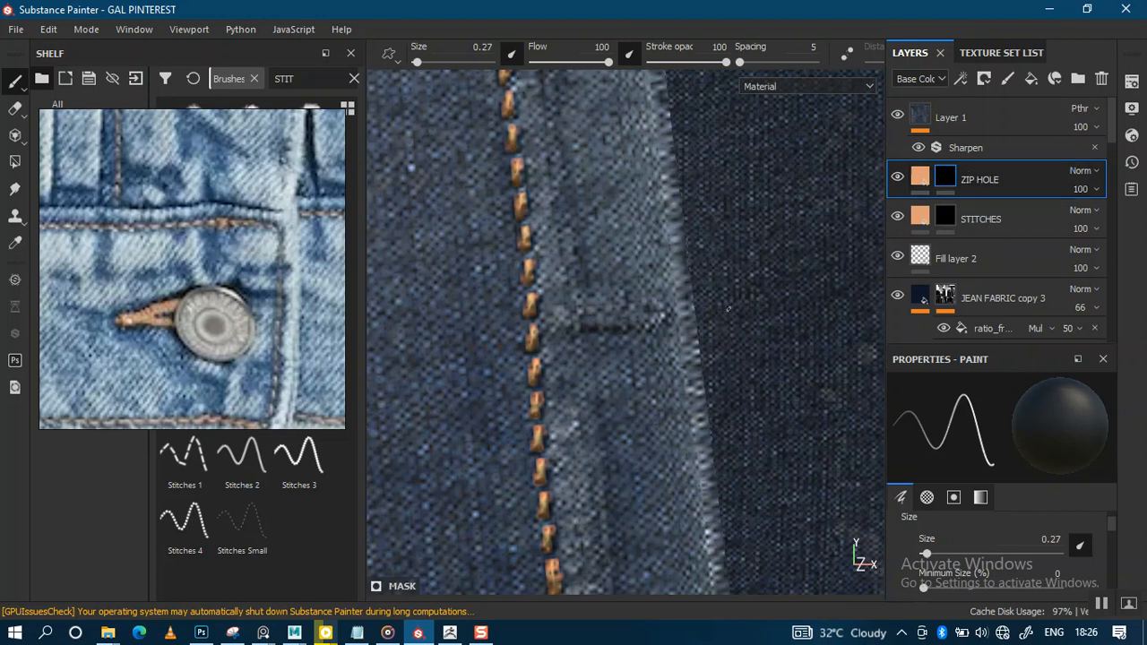
# Try to paint a closed thread outline at brush size 0.52 around the placket's second buttonhole below the yoke seam.
pyautogui.scroll(1, 628, 303)
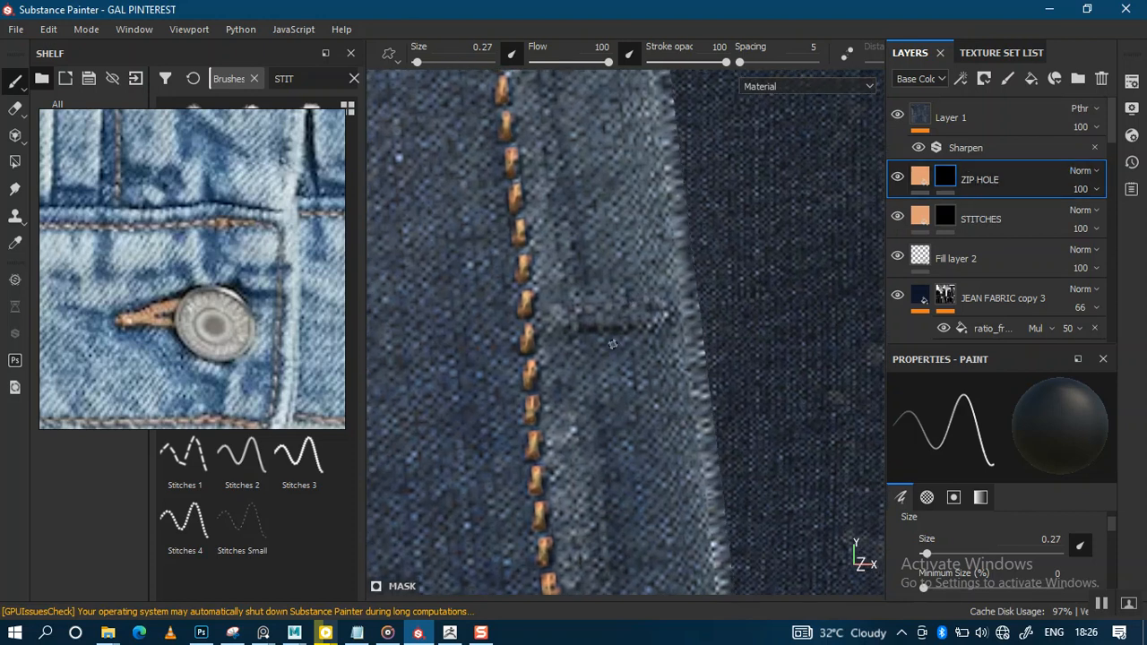
pyautogui.scroll(-1, 598, 339)
pyautogui.keyDown('alt'); pyautogui.moveTo(616, 337); pyautogui.dragTo(612, 358); pyautogui.keyUp('alt')
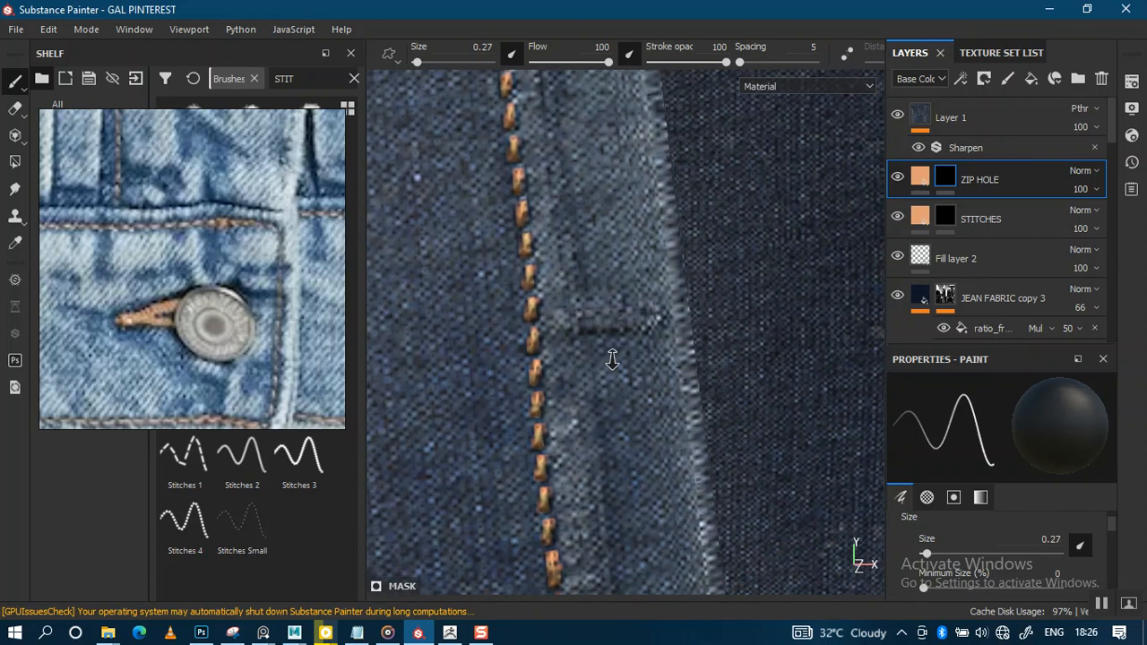
pyautogui.scroll(1, 613, 359)
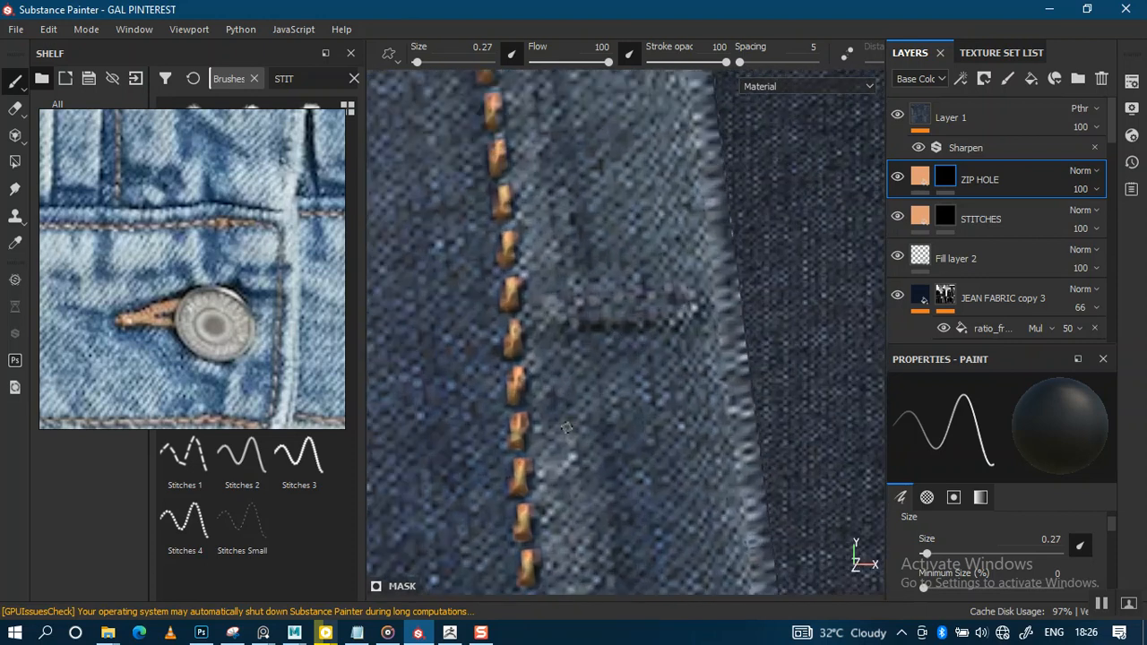
pyautogui.scroll(1, 567, 448)
pyautogui.scroll(1, 578, 313)
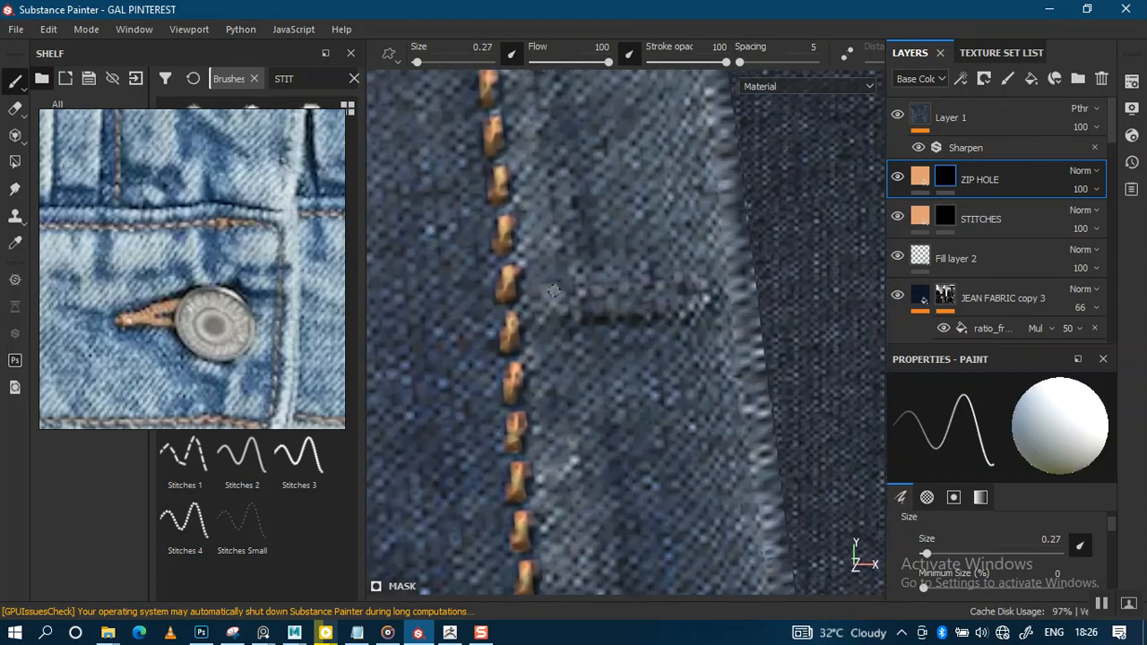
pyautogui.moveTo(559, 294)
pyautogui.mouseDown()
pyautogui.moveTo(703, 282)
pyautogui.moveTo(717, 305)
pyautogui.moveTo(692, 317)
pyautogui.moveTo(542, 324)
pyautogui.moveTo(557, 289)
pyautogui.mouseUp()
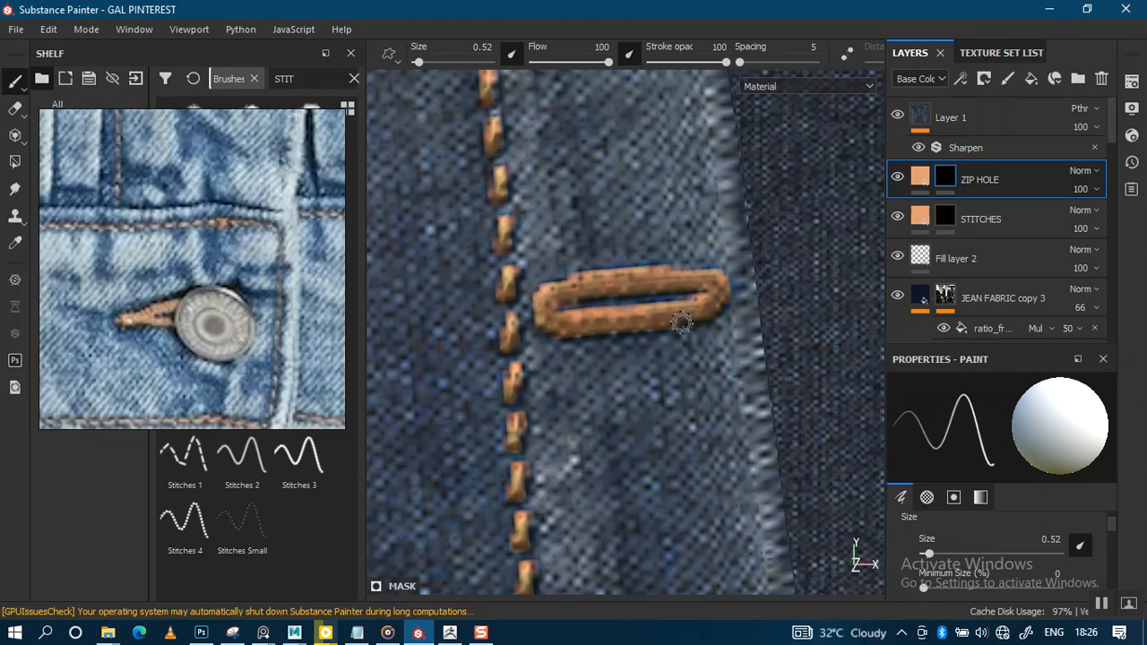
pyautogui.keyDown('alt'); pyautogui.moveTo(677, 335); pyautogui.dragTo(648, 287, button='right'); pyautogui.keyUp('alt')
pyautogui.keyDown('alt'); pyautogui.moveTo(648, 286); pyautogui.dragTo(649, 338, button='middle'); pyautogui.keyUp('alt')
pyautogui.keyDown('alt'); pyautogui.moveTo(648, 338); pyautogui.dragTo(620, 400, button='right'); pyautogui.keyUp('alt')
pyautogui.moveTo(611, 355)
pyautogui.keyDown('alt'); pyautogui.mouseDown(button='middle')
pyautogui.moveTo(595, 325)
pyautogui.moveTo(592, 365)
pyautogui.mouseUp(button='middle'); pyautogui.keyUp('alt')
pyautogui.keyDown('alt'); pyautogui.moveTo(592, 365); pyautogui.dragTo(634, 492, button='right'); pyautogui.keyUp('alt')
pyautogui.keyDown('alt'); pyautogui.moveTo(589, 323); pyautogui.dragTo(613, 210, button='middle'); pyautogui.keyUp('alt')
pyautogui.keyDown('alt'); pyautogui.moveTo(647, 364); pyautogui.dragTo(663, 467, button='right'); pyautogui.keyUp('alt')
pyautogui.hotkey('ctrl', 'z')
pyautogui.keyDown('alt'); pyautogui.moveTo(631, 397); pyautogui.dragTo(548, 363, button='middle'); pyautogui.keyUp('alt')
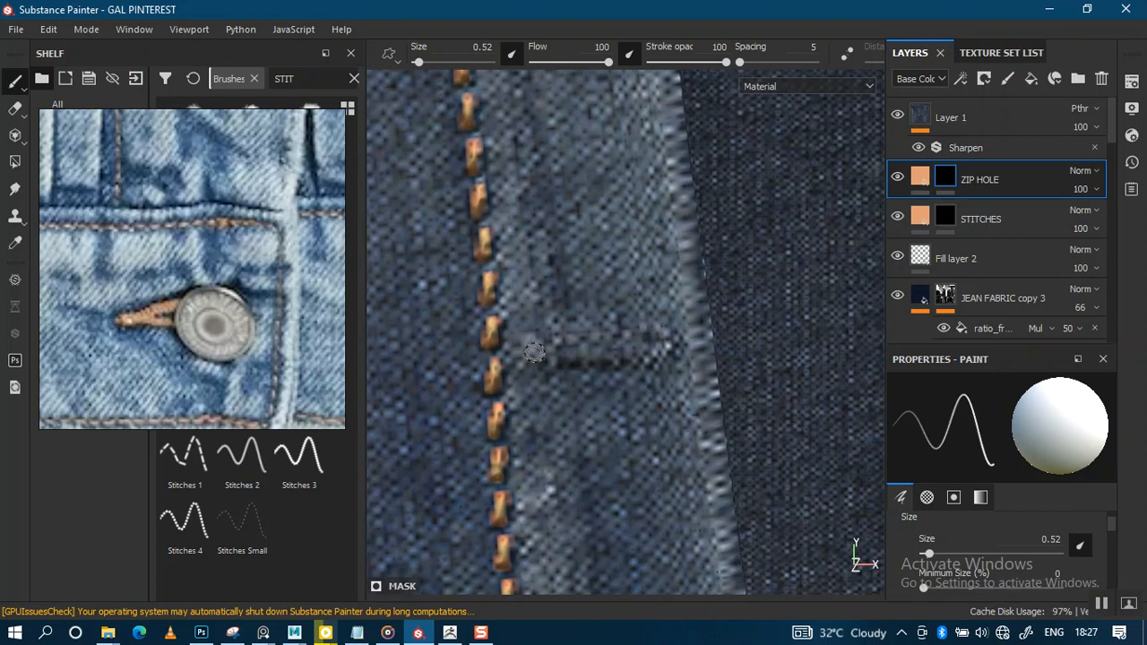
# Try partial thread strokes along the second buttonhole in the ZIP HOLE mask and undo them.
pyautogui.moveTo(547, 341); pyautogui.dragTo(560, 335)
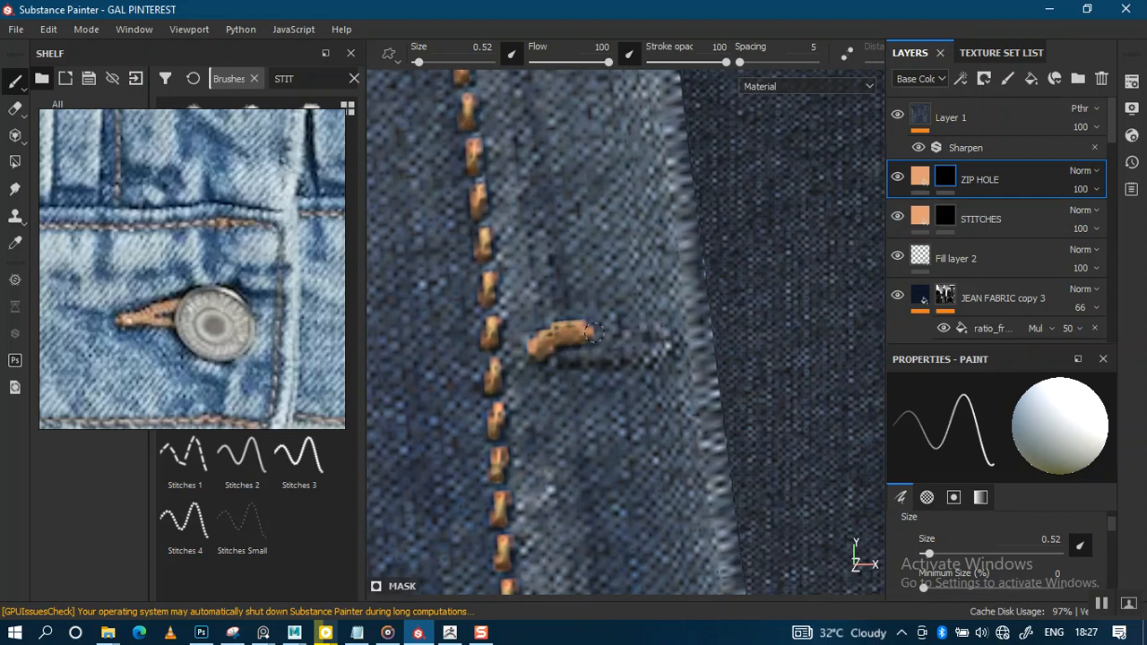
pyautogui.hotkey('ctrl', 'z')
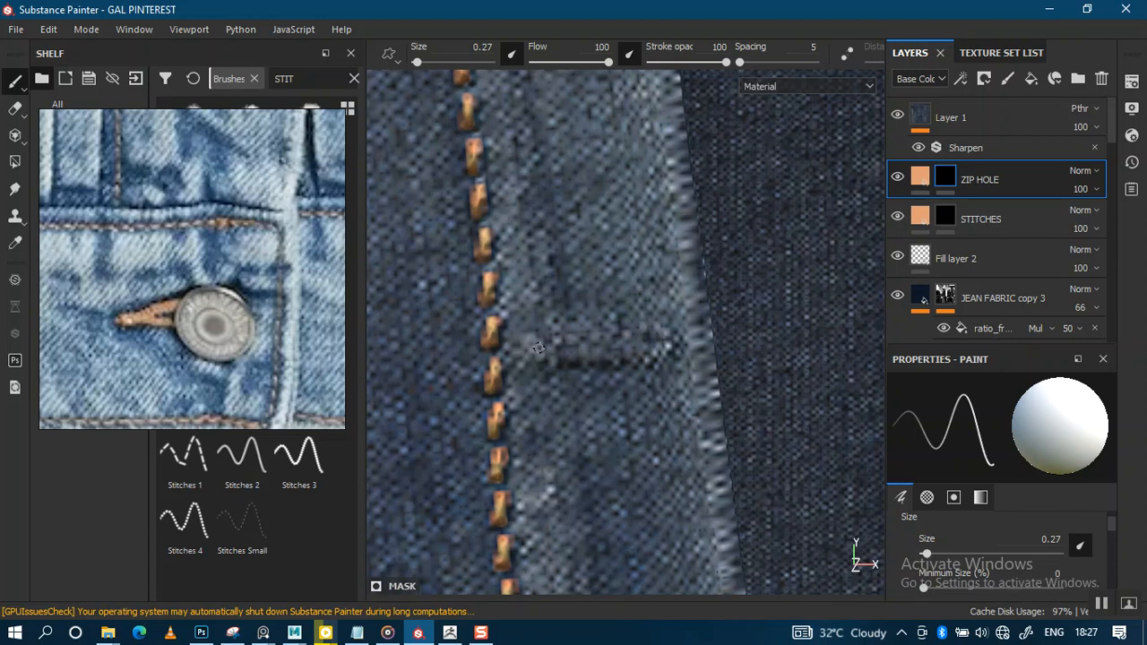
pyautogui.moveTo(531, 341); pyautogui.dragTo(643, 328)
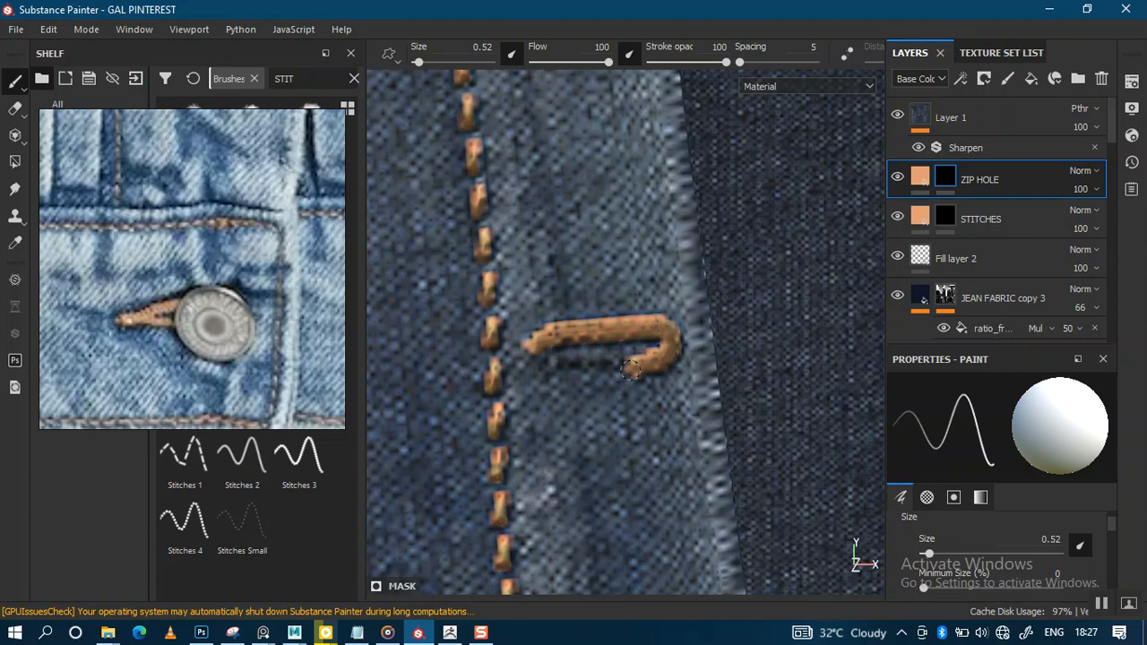
pyautogui.moveTo(610, 376); pyautogui.dragTo(587, 377)
pyautogui.hotkey('ctrl', 'z')
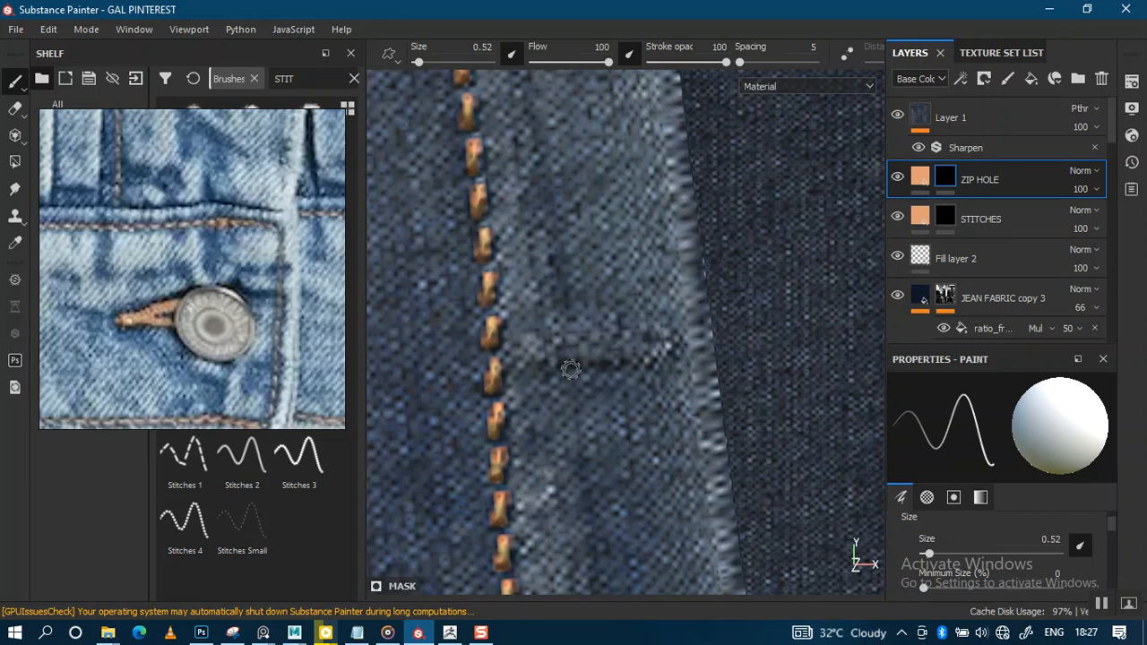
# Paint a closed thread outline around the second buttonhole below the yoke seam at brush size 0.52.
pyautogui.moveTo(534, 351)
pyautogui.mouseDown()
pyautogui.moveTo(628, 332)
pyautogui.moveTo(657, 371)
pyautogui.moveTo(550, 371)
pyautogui.mouseUp()
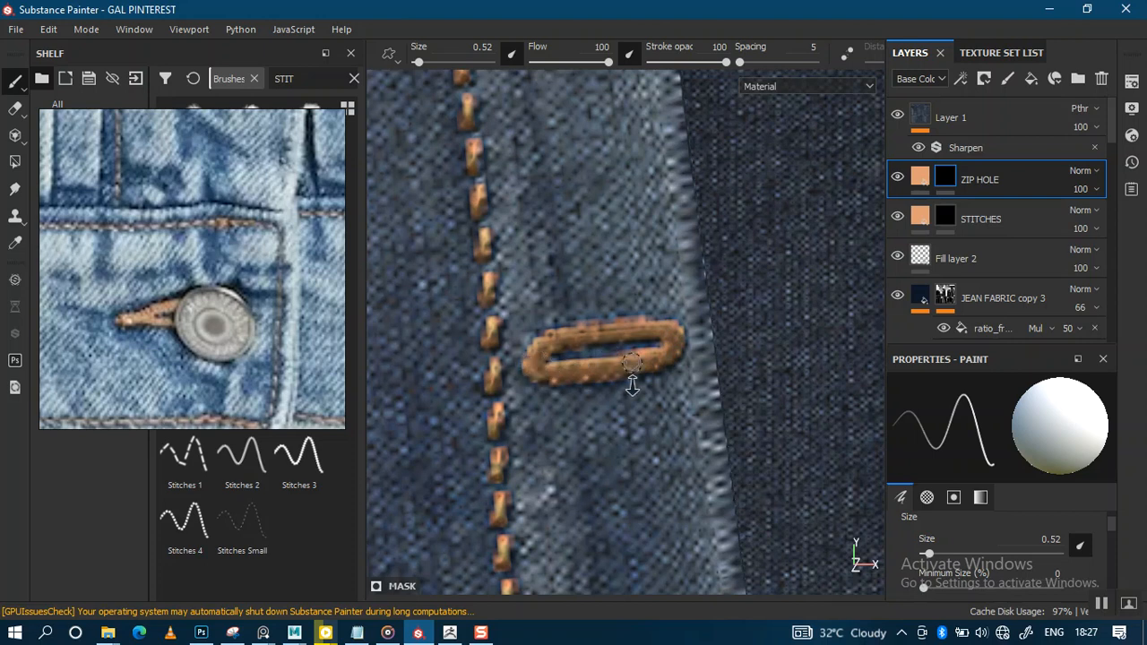
pyautogui.scroll(3, 639, 366)
pyautogui.scroll(3, 582, 394)
pyautogui.moveTo(563, 379)
pyautogui.keyDown('alt'); pyautogui.mouseDown()
pyautogui.moveTo(544, 377)
pyautogui.moveTo(551, 361)
pyautogui.moveTo(444, 353)
pyautogui.mouseUp(); pyautogui.keyUp('alt')
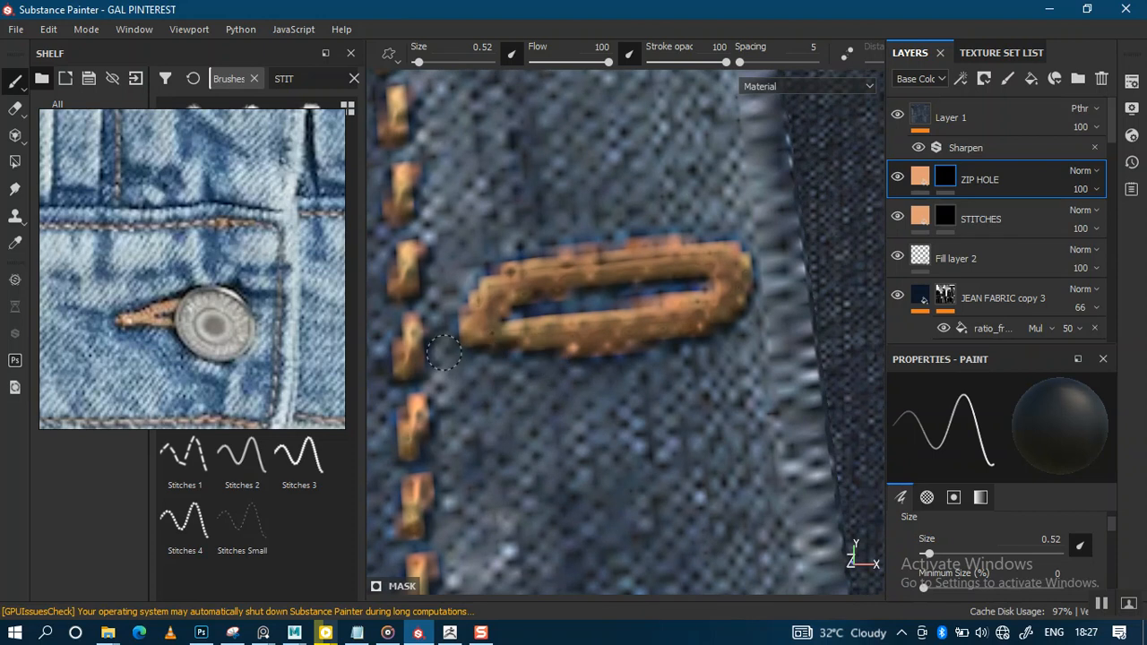
# Trim the corners and notch the edges of the second buttonhole's outline with black mask paint, reducing the brush to size 0.27.
pyautogui.moveTo(476, 288)
pyautogui.mouseDown()
pyautogui.moveTo(487, 269)
pyautogui.moveTo(476, 271)
pyautogui.mouseUp()
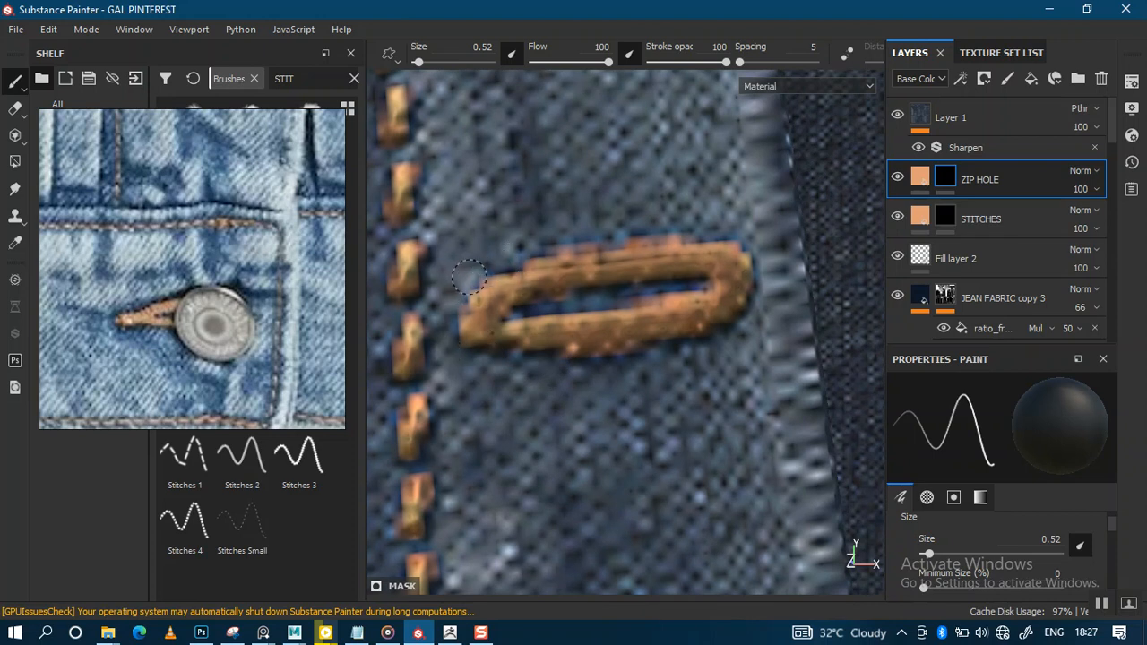
pyautogui.moveTo(459, 285)
pyautogui.mouseDown()
pyautogui.moveTo(556, 309)
pyautogui.moveTo(538, 345)
pyautogui.moveTo(632, 358)
pyautogui.moveTo(565, 364)
pyautogui.moveTo(625, 401)
pyautogui.mouseUp()
pyautogui.press('[')
pyautogui.press(']')
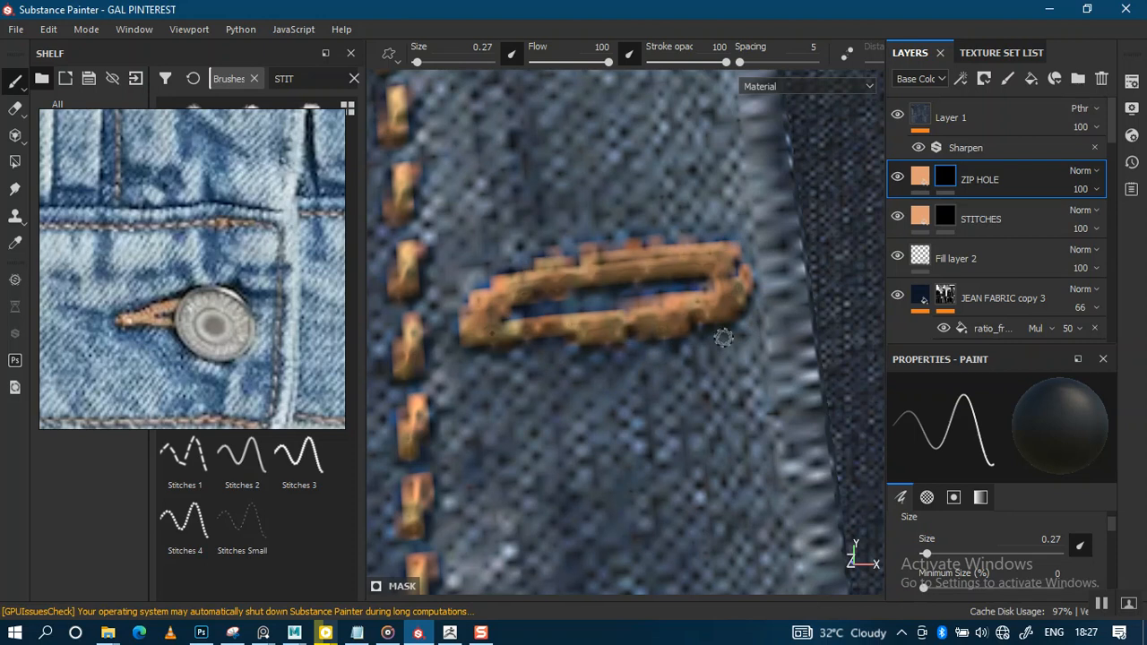
pyautogui.scroll(-10, 758, 339)
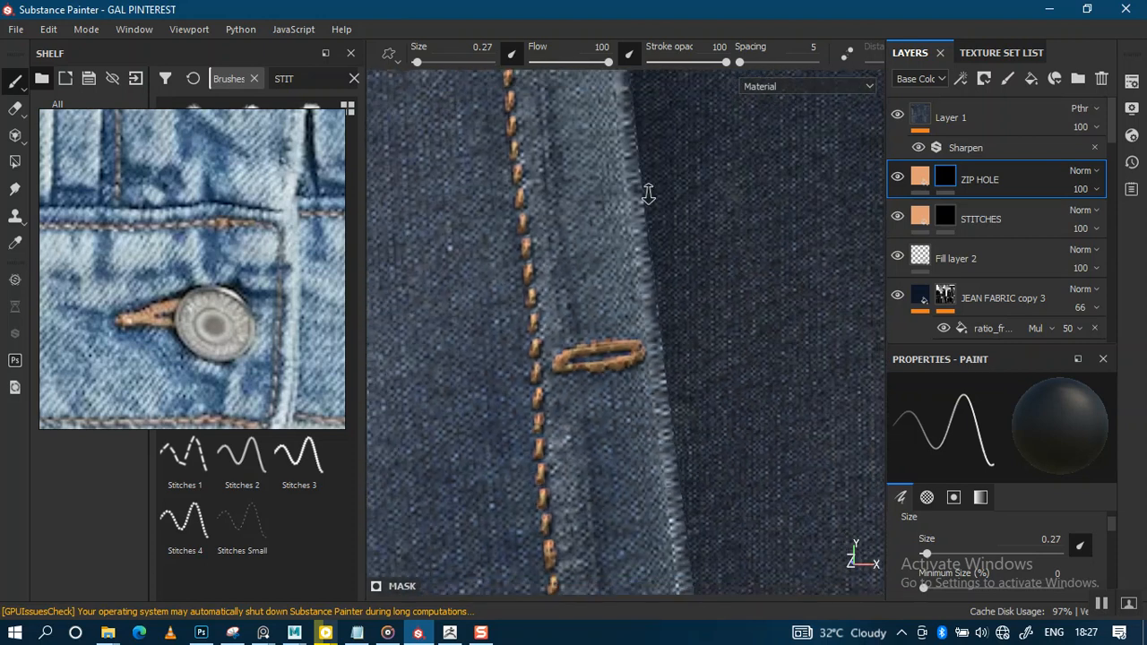
# Paint a closed thread outline in white at brush size 0.52 around the placket's third buttonhole below the yoke seam.
pyautogui.scroll(-2, 646, 278)
pyautogui.keyDown('alt'); pyautogui.moveTo(645, 277); pyautogui.dragTo(638, 229, button='middle'); pyautogui.keyUp('alt')
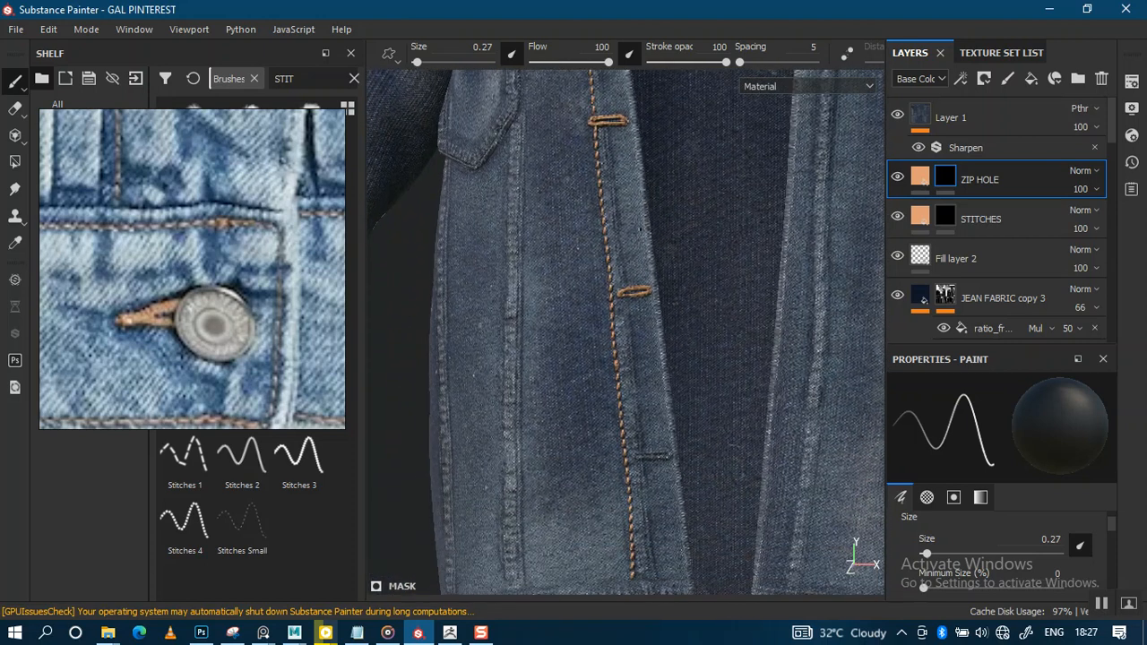
pyautogui.keyDown('alt'); pyautogui.moveTo(631, 266); pyautogui.dragTo(659, 269); pyautogui.keyUp('alt')
pyautogui.keyDown('alt'); pyautogui.moveTo(638, 293); pyautogui.dragTo(640, 210, button='middle'); pyautogui.keyUp('alt')
pyautogui.keyDown('alt'); pyautogui.moveTo(638, 213); pyautogui.dragTo(614, 291, button='right'); pyautogui.keyUp('alt')
pyautogui.keyDown('alt'); pyautogui.moveTo(612, 296); pyautogui.dragTo(600, 209, button='middle'); pyautogui.keyUp('alt')
pyautogui.keyDown('alt'); pyautogui.moveTo(631, 273); pyautogui.dragTo(645, 379, button='right'); pyautogui.keyUp('alt')
pyautogui.keyDown('alt'); pyautogui.moveTo(632, 278); pyautogui.dragTo(643, 484, button='right'); pyautogui.keyUp('alt')
pyautogui.press('x')
pyautogui.keyDown('alt'); pyautogui.moveTo(634, 206); pyautogui.dragTo(623, 420, button='right'); pyautogui.keyUp('alt')
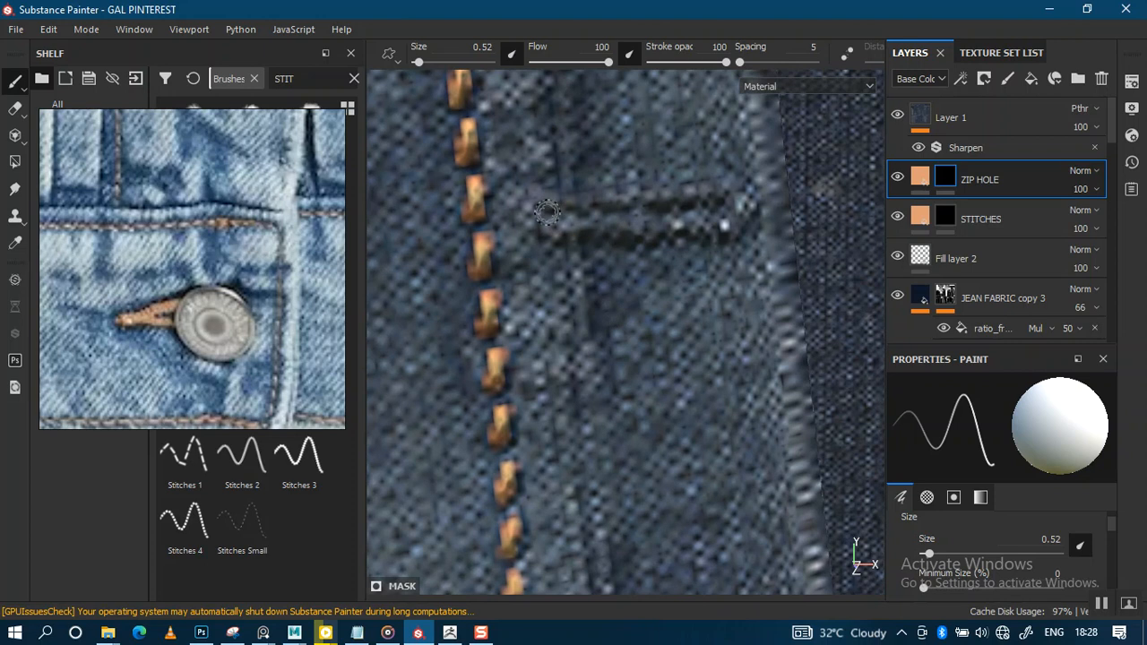
pyautogui.moveTo(624, 190)
pyautogui.mouseDown()
pyautogui.moveTo(742, 177)
pyautogui.moveTo(762, 215)
pyautogui.moveTo(731, 237)
pyautogui.moveTo(541, 229)
pyautogui.moveTo(579, 204)
pyautogui.mouseUp()
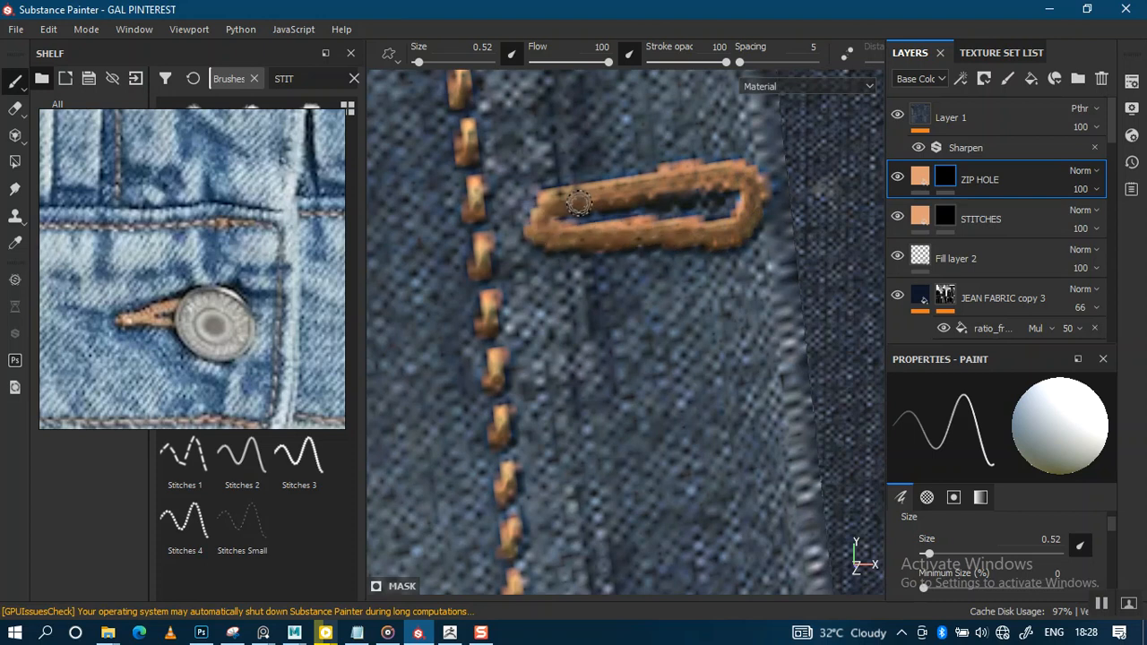
# Reduce the brush to size 0.27 and cut stitch-like notches along the third buttonhole outline's upper and lower edges with black mask paint.
pyautogui.press('[')
pyautogui.press('[')
pyautogui.press('x')
pyautogui.scroll(3, 631, 242)
pyautogui.keyDown('alt'); pyautogui.moveTo(616, 287); pyautogui.dragTo(565, 423, button='middle'); pyautogui.keyUp('alt')
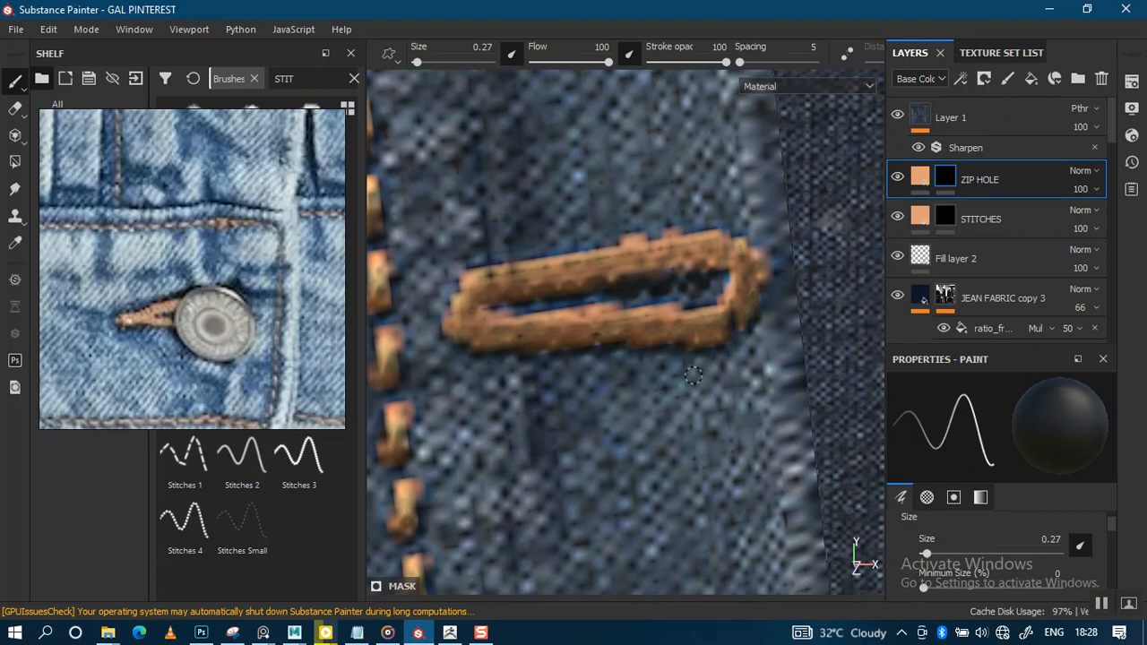
pyautogui.moveTo(614, 350)
pyautogui.mouseDown()
pyautogui.moveTo(502, 345)
pyautogui.moveTo(468, 328)
pyautogui.moveTo(472, 280)
pyautogui.moveTo(603, 256)
pyautogui.mouseUp()
pyautogui.moveTo(509, 278)
pyautogui.mouseDown()
pyautogui.moveTo(652, 243)
pyautogui.moveTo(682, 207)
pyautogui.moveTo(690, 339)
pyautogui.mouseUp()
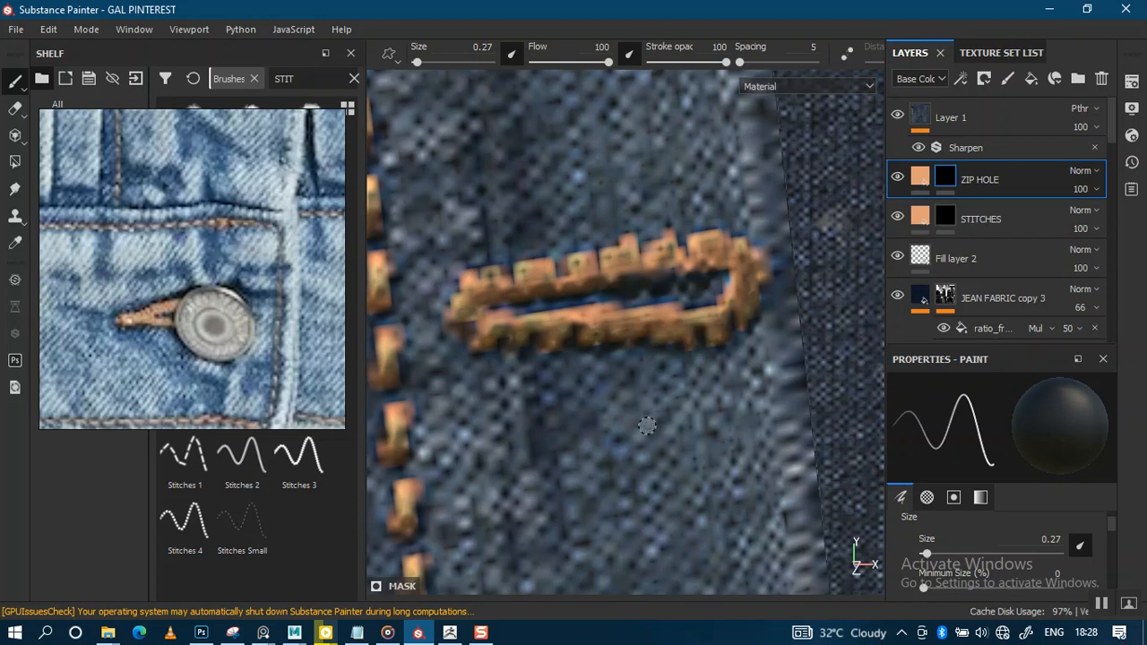
# Paint a closed thread outline in white at brush size 0.52 around the buttonhole in the placket's hem band.
pyautogui.scroll(-8, 648, 422)
pyautogui.scroll(-8, 590, 265)
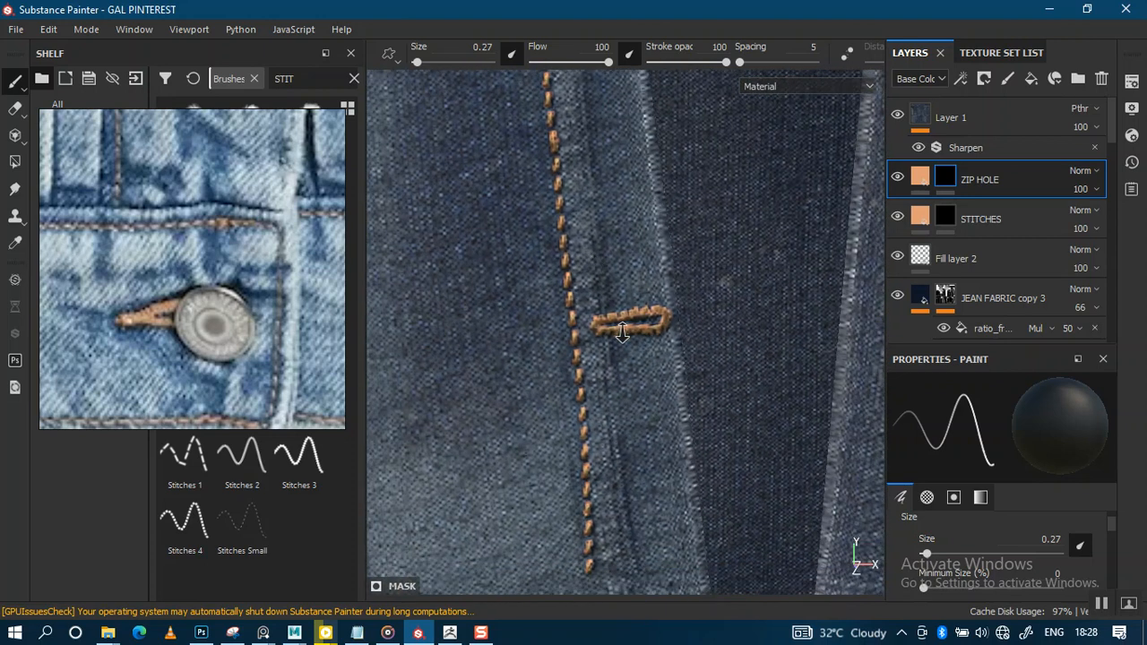
pyautogui.scroll(5, 617, 412)
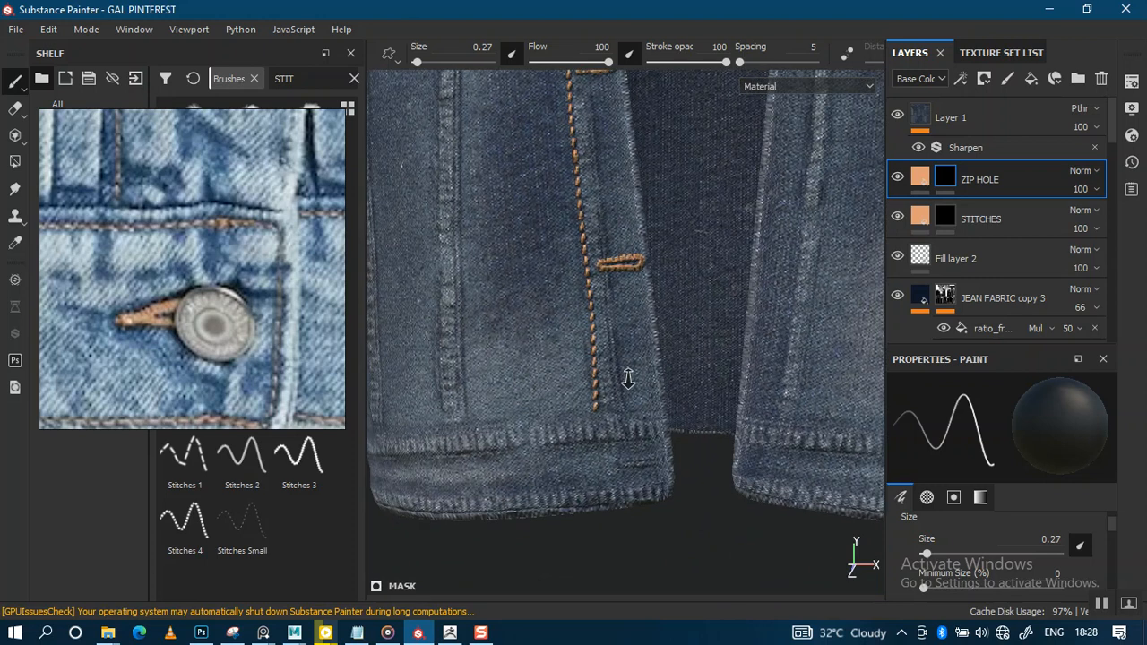
pyautogui.scroll(-8, 617, 416)
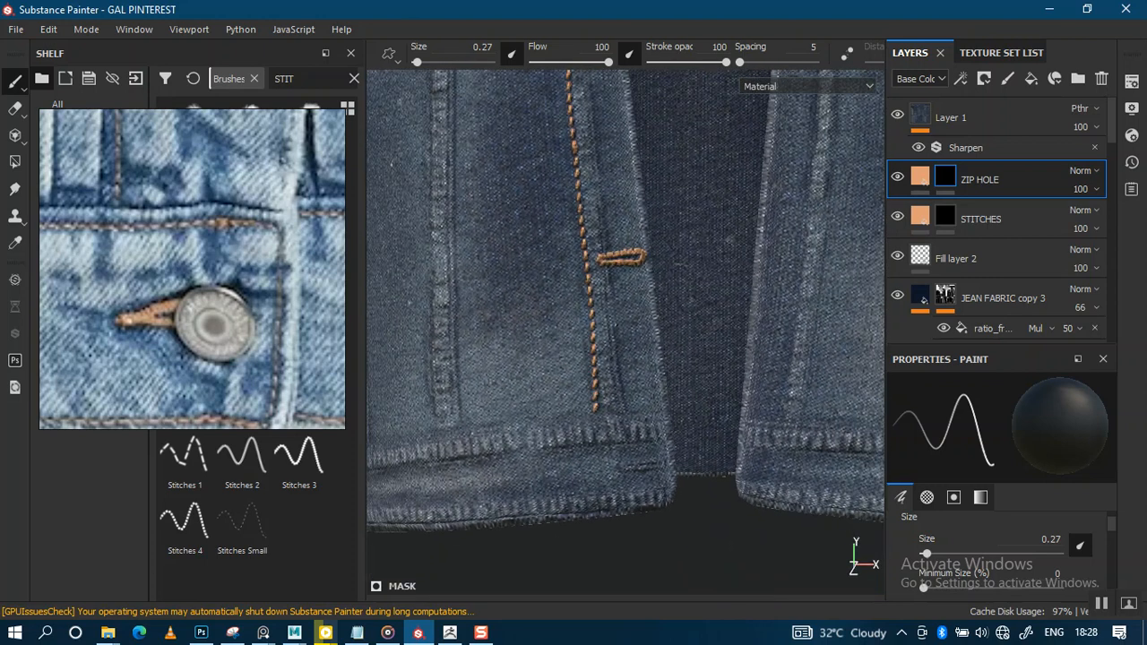
pyautogui.keyDown('alt'); pyautogui.moveTo(599, 342); pyautogui.dragTo(584, 333); pyautogui.keyUp('alt')
pyautogui.keyDown('alt'); pyautogui.moveTo(597, 325); pyautogui.dragTo(632, 213, button='middle'); pyautogui.keyUp('alt')
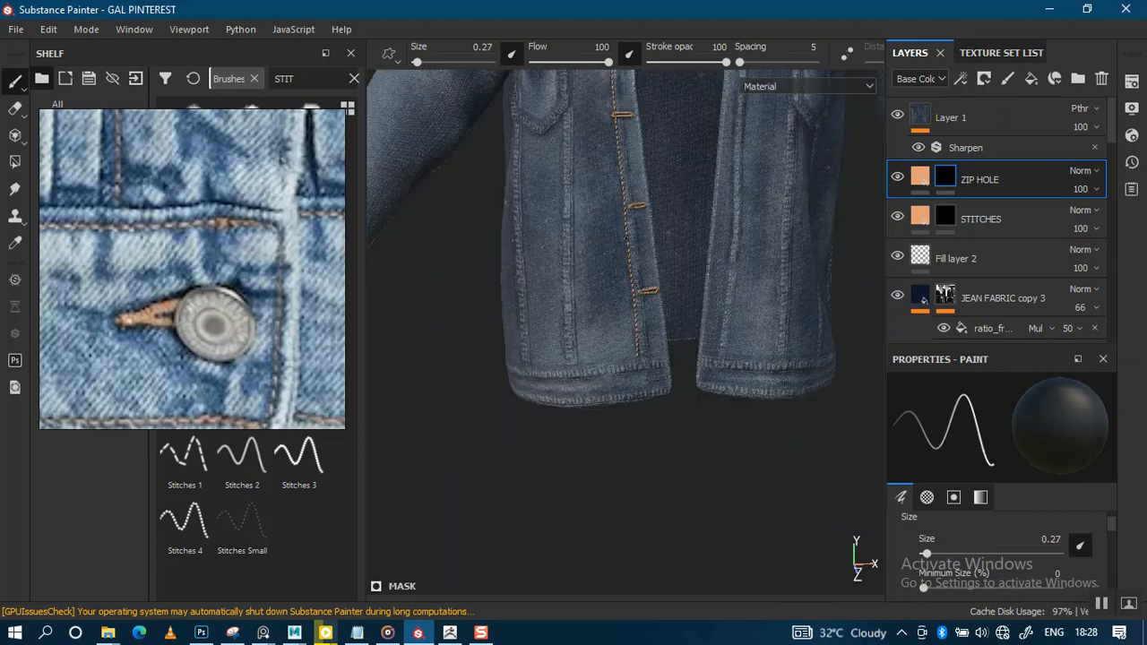
pyautogui.scroll(5, 621, 307)
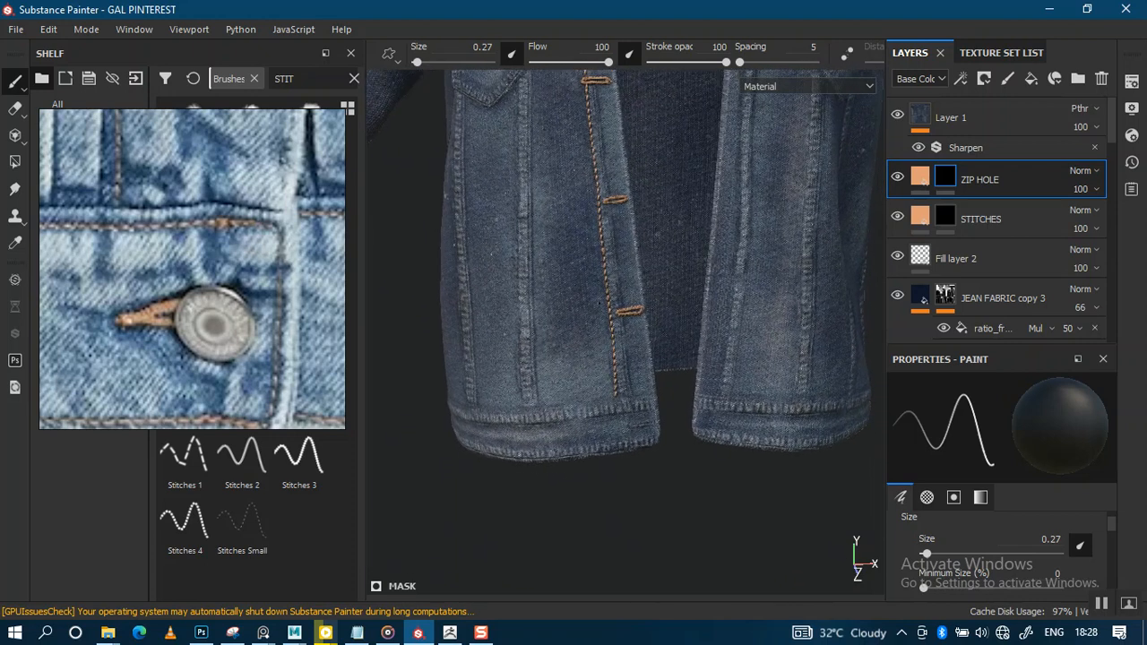
pyautogui.keyDown('alt'); pyautogui.moveTo(615, 245); pyautogui.dragTo(599, 371, button='right'); pyautogui.keyUp('alt')
pyautogui.keyDown('alt'); pyautogui.moveTo(631, 261); pyautogui.dragTo(595, 248, button='middle'); pyautogui.keyUp('alt')
pyautogui.keyDown('alt'); pyautogui.moveTo(611, 304); pyautogui.dragTo(647, 499, button='right'); pyautogui.keyUp('alt')
pyautogui.scroll(4, 619, 411)
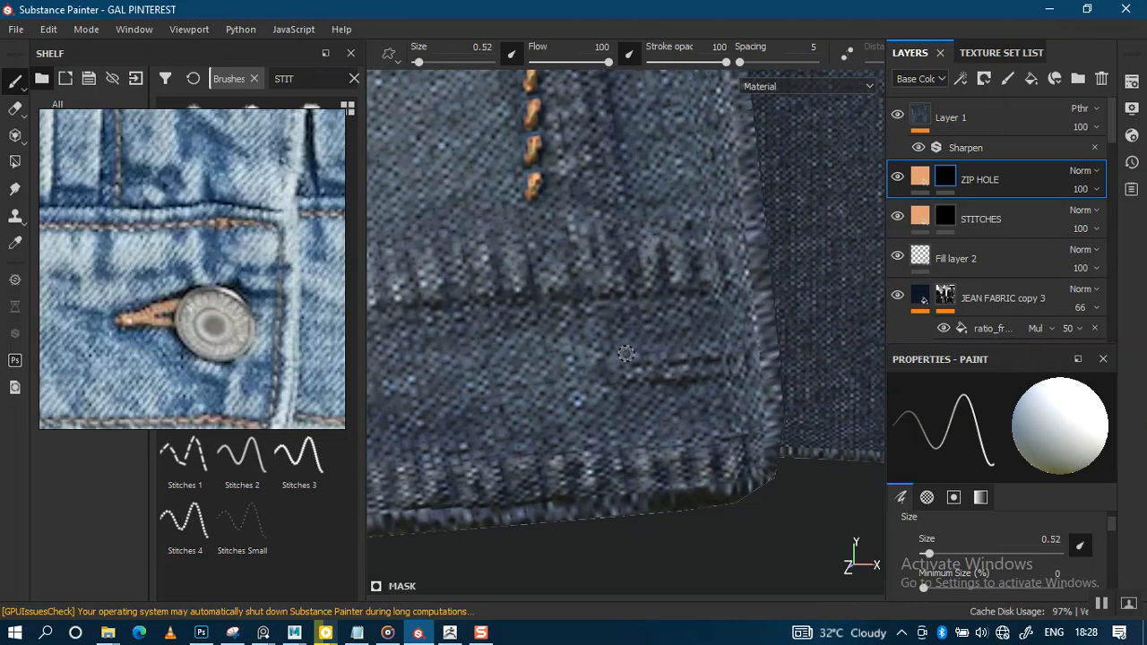
pyautogui.moveTo(656, 351)
pyautogui.mouseDown()
pyautogui.moveTo(740, 346)
pyautogui.moveTo(741, 378)
pyautogui.moveTo(616, 376)
pyautogui.moveTo(647, 383)
pyautogui.mouseUp()
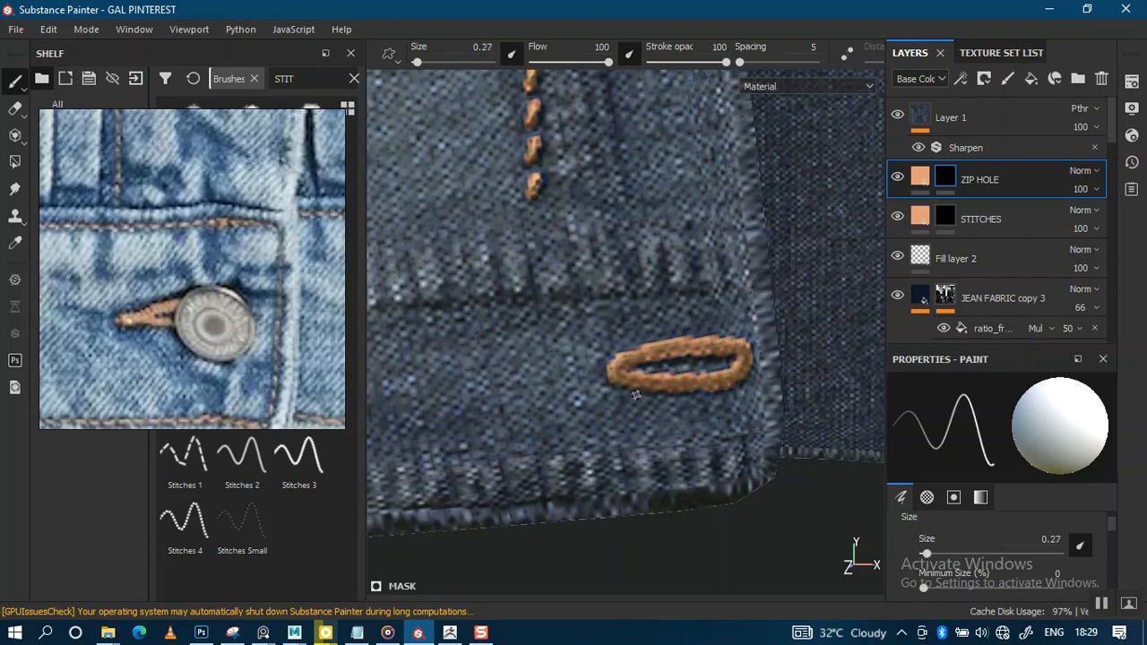
# Reduce the brush to size 0.27 and notch the edges of the hem band buttonhole's outline with black mask paint.
pyautogui.scroll(4, 641, 403)
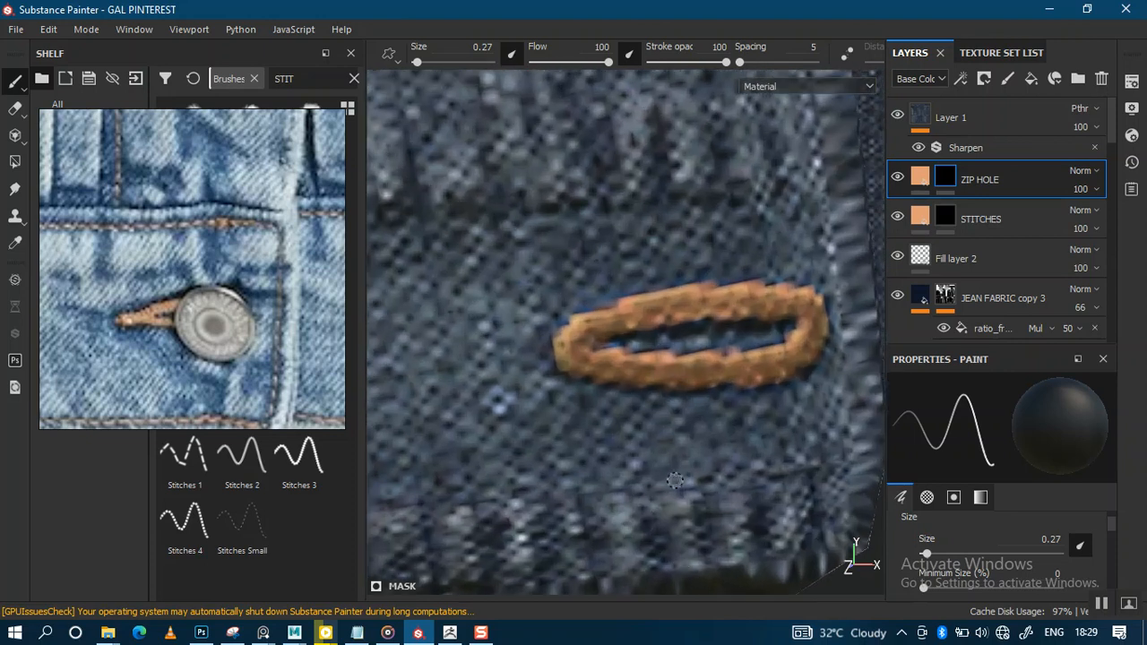
pyautogui.moveTo(643, 273)
pyautogui.mouseDown()
pyautogui.moveTo(696, 287)
pyautogui.moveTo(741, 269)
pyautogui.mouseUp()
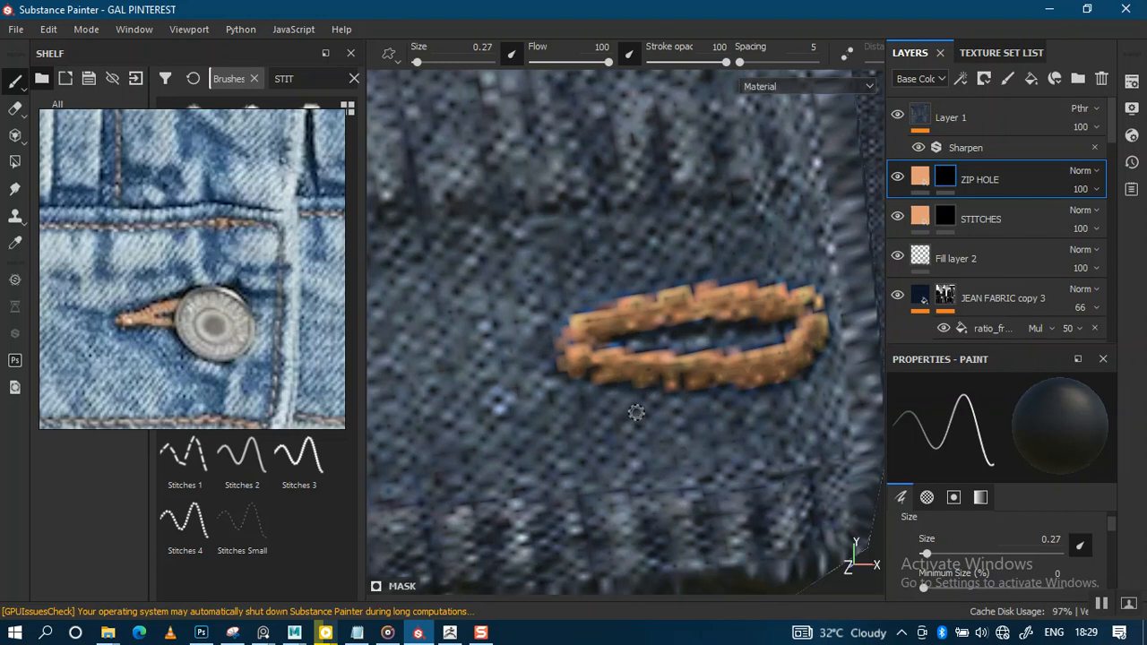
pyautogui.scroll(-8, 670, 457)
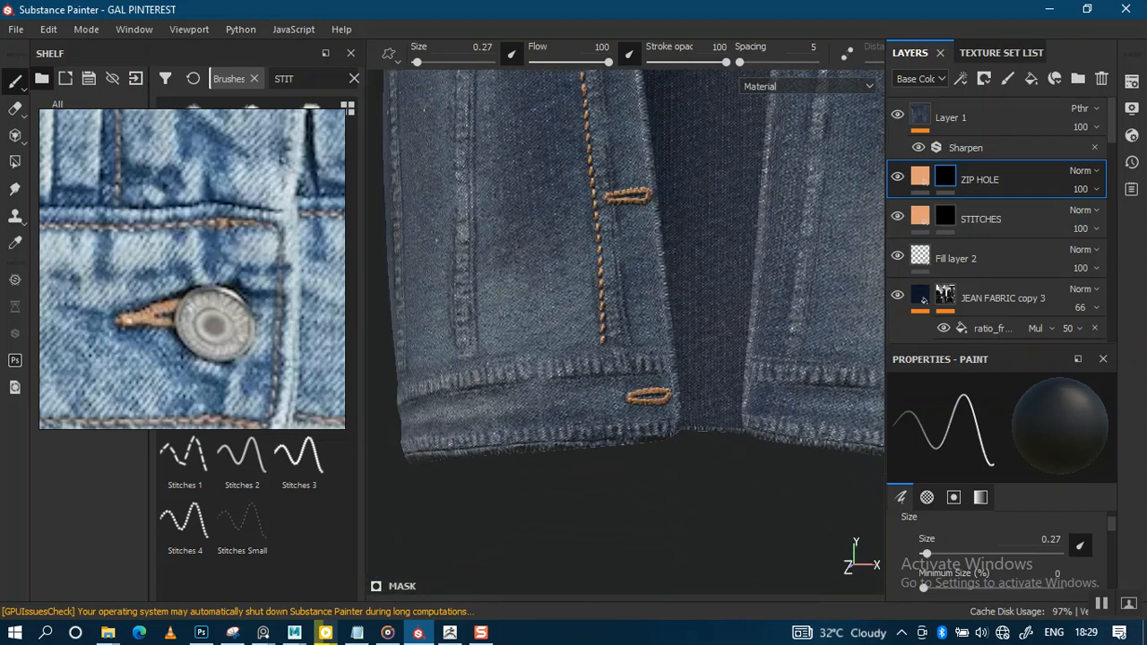
pyautogui.scroll(-5, 194, 224)
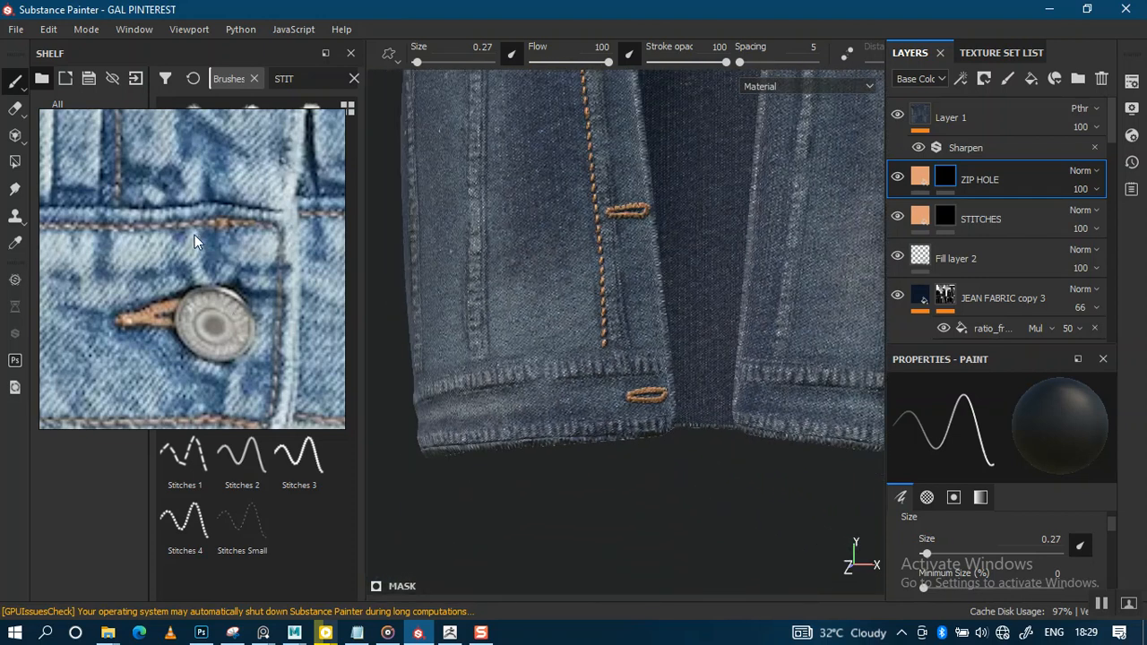
# Show the BUTTONS1 texture set alongside the jacket to reveal the button on the chest pocket flap.
pyautogui.scroll(5, 243, 289)
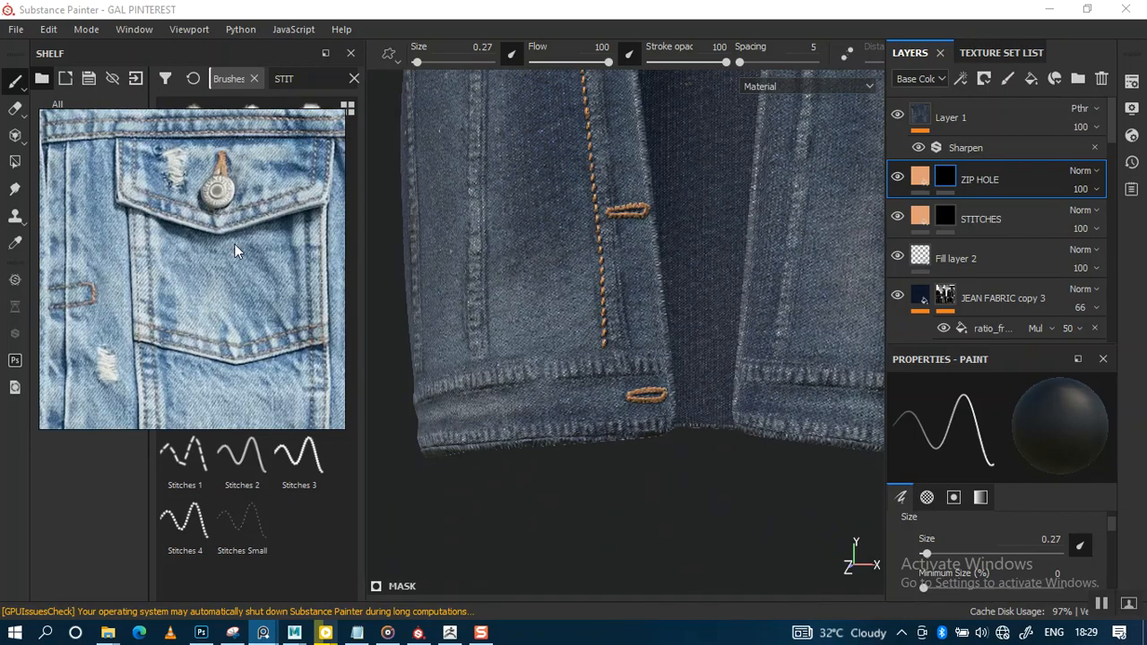
pyautogui.scroll(-3, 707, 315)
pyautogui.keyDown('alt'); pyautogui.moveTo(715, 101); pyautogui.dragTo(625, 524, button='middle'); pyautogui.keyUp('alt')
pyautogui.moveTo(725, 327)
pyautogui.keyDown('alt'); pyautogui.mouseDown()
pyautogui.moveTo(729, 347)
pyautogui.moveTo(628, 359)
pyautogui.mouseUp(); pyautogui.keyUp('alt')
pyautogui.keyDown('alt'); pyautogui.moveTo(628, 359); pyautogui.dragTo(717, 341, button='right'); pyautogui.keyUp('alt')
pyautogui.keyDown('alt'); pyautogui.moveTo(789, 358); pyautogui.dragTo(601, 336, button='middle'); pyautogui.keyUp('alt')
pyautogui.keyDown('alt'); pyautogui.moveTo(601, 336); pyautogui.dragTo(648, 330, button='right'); pyautogui.keyUp('alt')
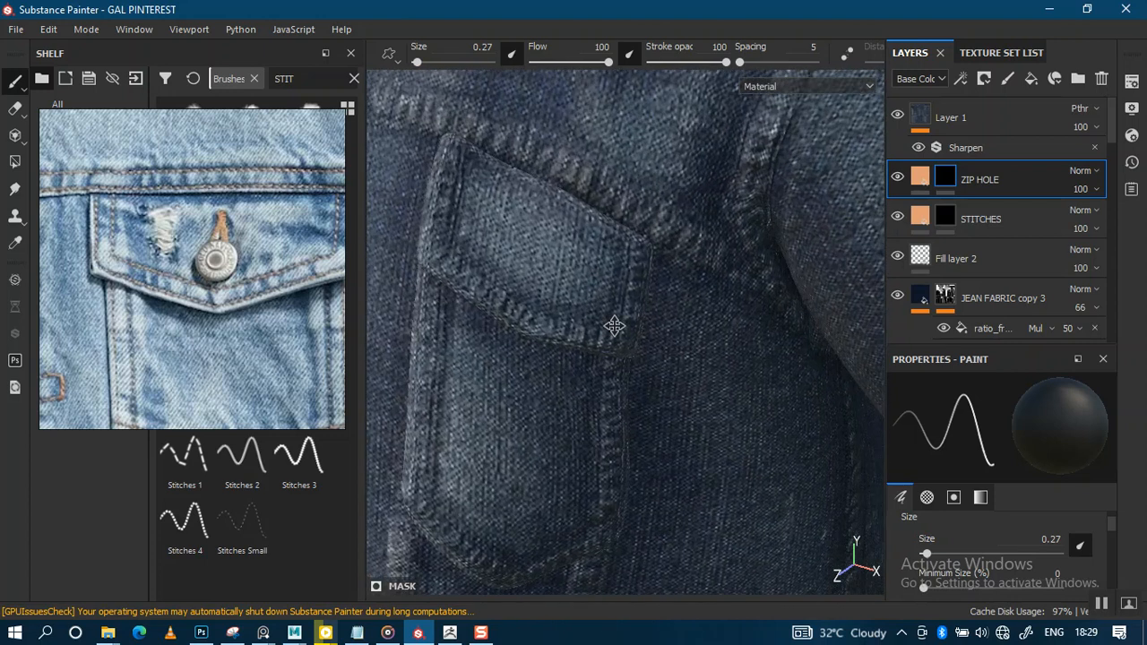
pyautogui.keyDown('alt'); pyautogui.moveTo(588, 292); pyautogui.dragTo(637, 317, button='middle'); pyautogui.keyUp('alt')
pyautogui.keyDown('alt'); pyautogui.moveTo(637, 317); pyautogui.dragTo(609, 330, button='right'); pyautogui.keyUp('alt')
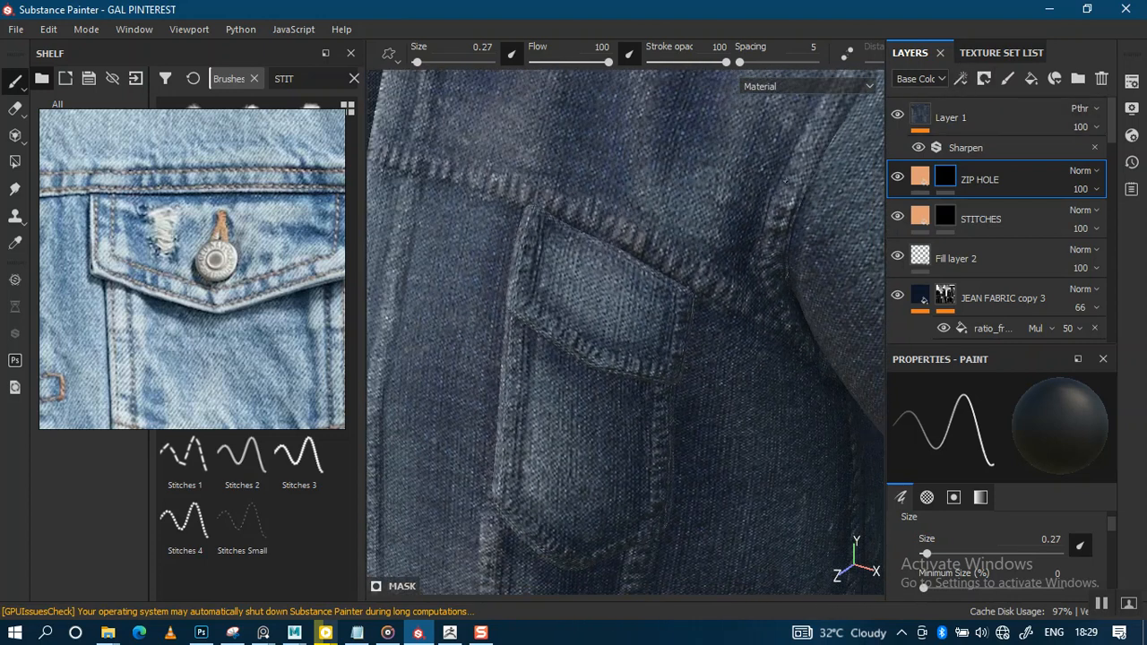
pyautogui.click(980, 57)
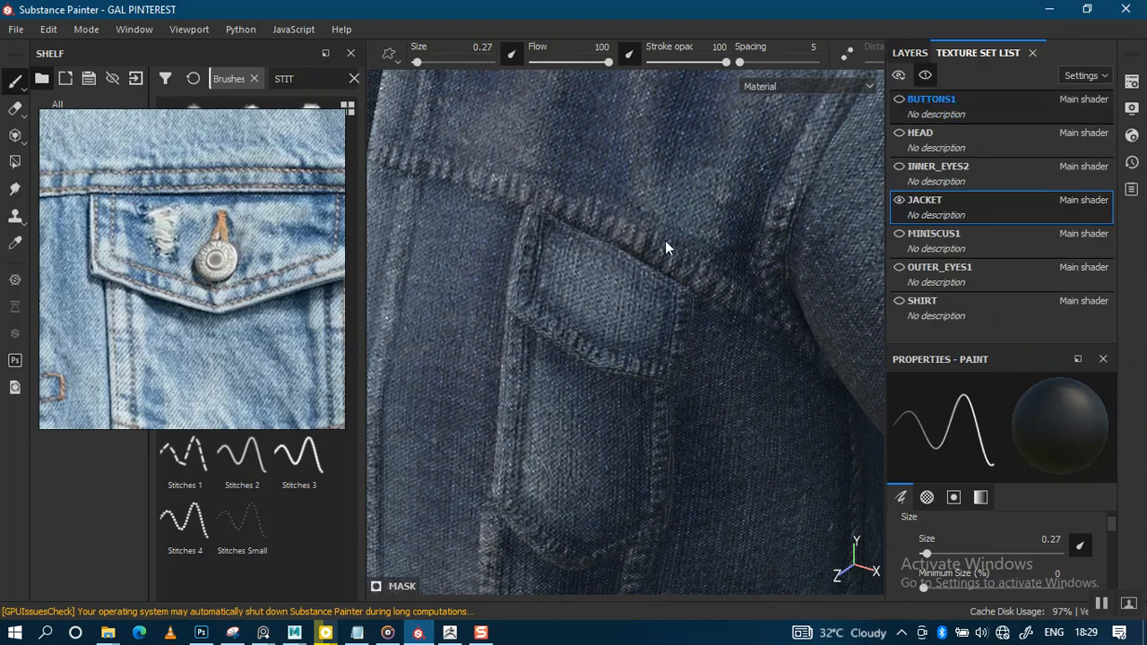
pyautogui.click(933, 100)
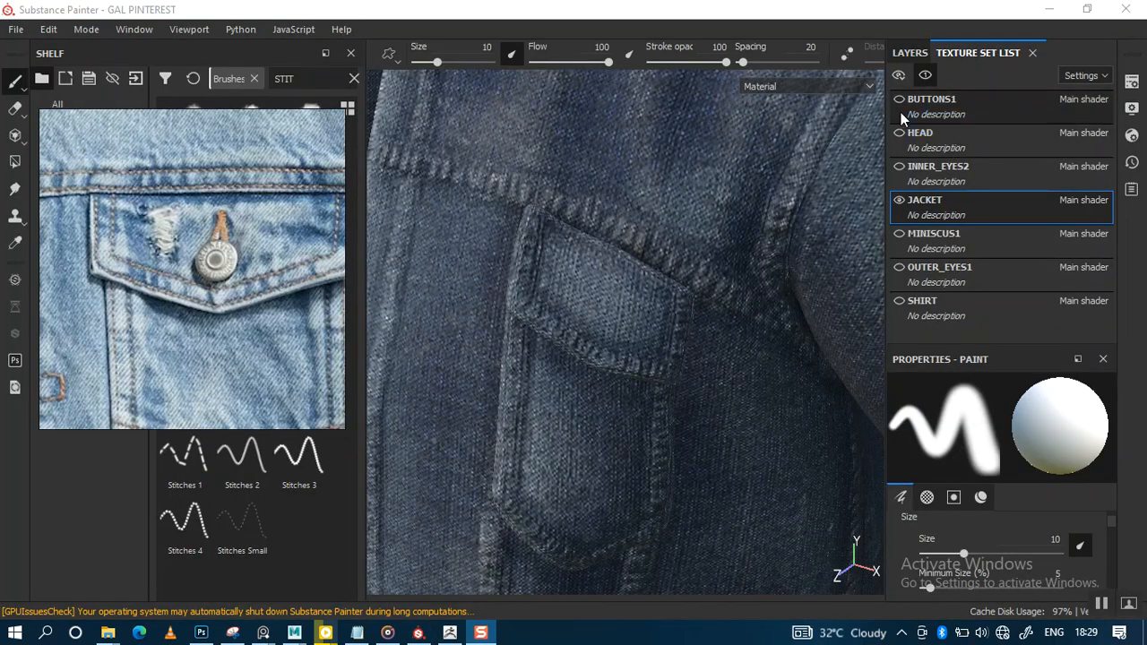
pyautogui.click(899, 100)
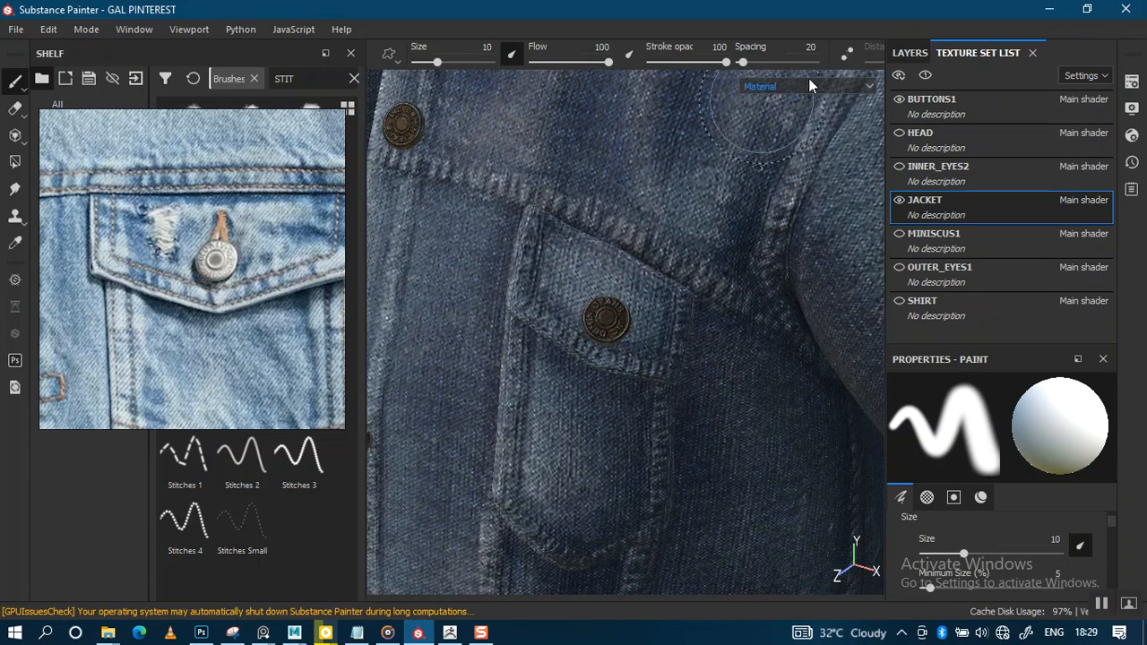
pyautogui.click(903, 53)
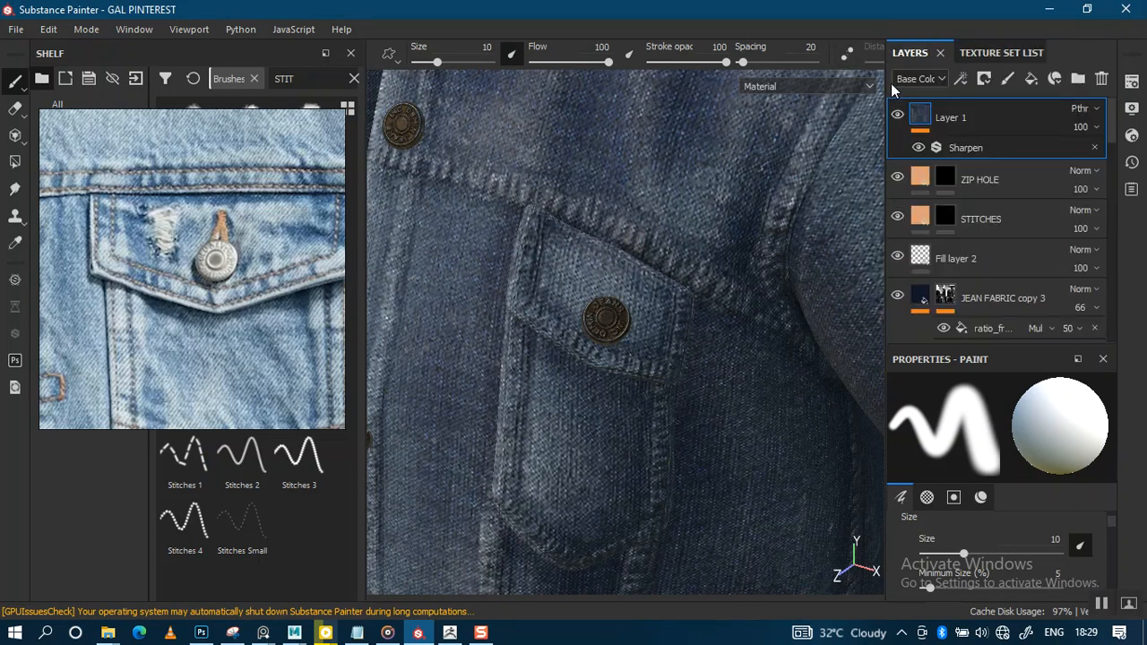
# Paint a thread loop in white on the ZIP HOLE mask around the pocket flap's button at brush size 0.27.
pyautogui.click(946, 176)
pyautogui.scroll(5, 609, 410)
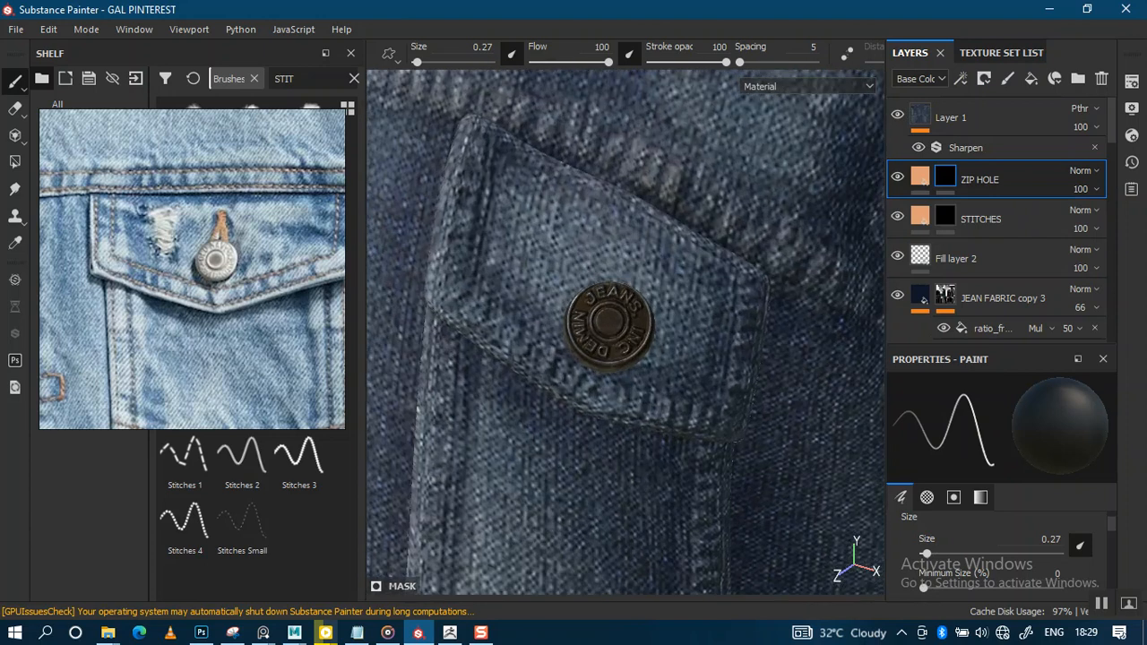
pyautogui.scroll(5, 614, 318)
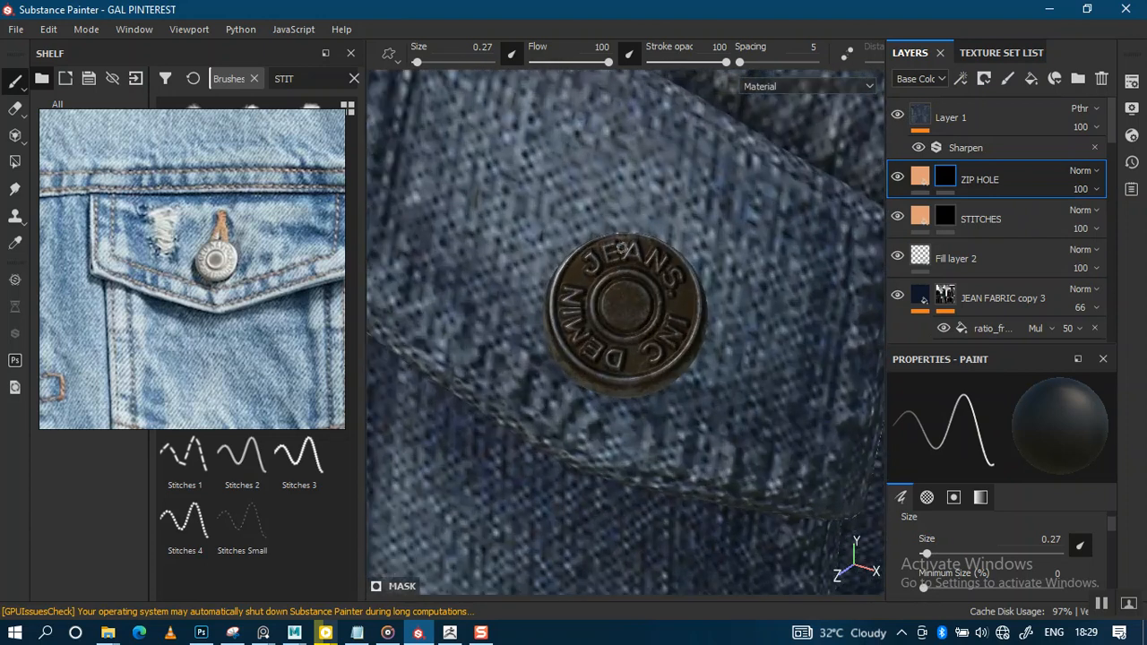
pyautogui.scroll(3, 619, 316)
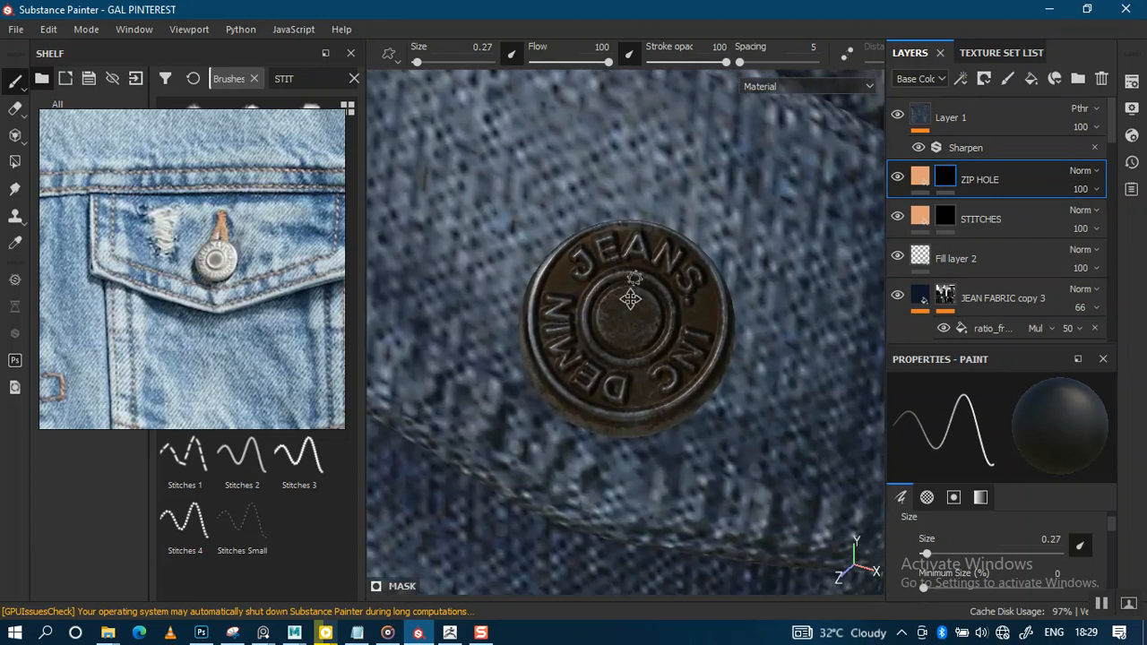
pyautogui.keyDown('alt'); pyautogui.moveTo(630, 299); pyautogui.dragTo(613, 362, button='middle'); pyautogui.keyUp('alt')
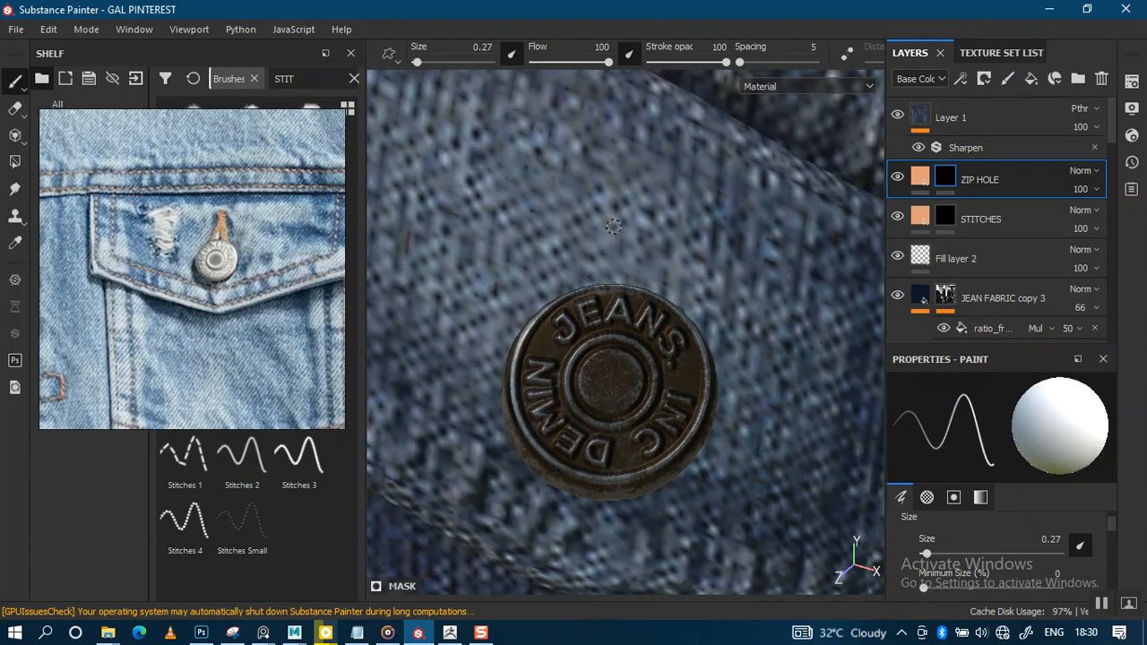
pyautogui.moveTo(617, 204); pyautogui.dragTo(573, 296)
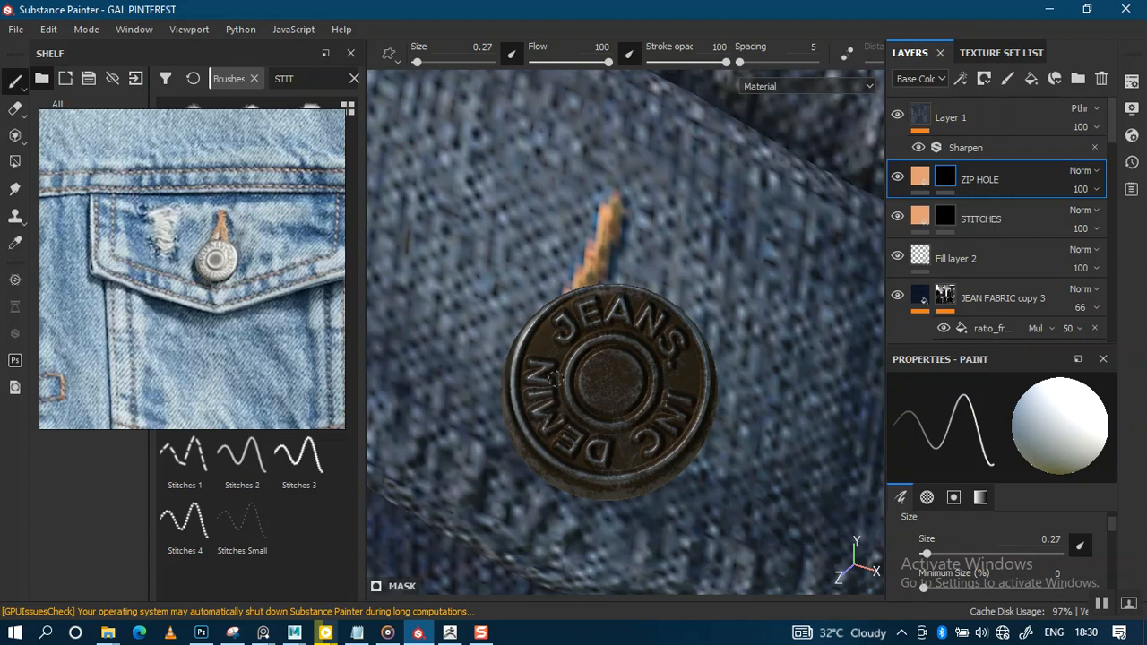
pyautogui.moveTo(590, 492); pyautogui.dragTo(619, 498)
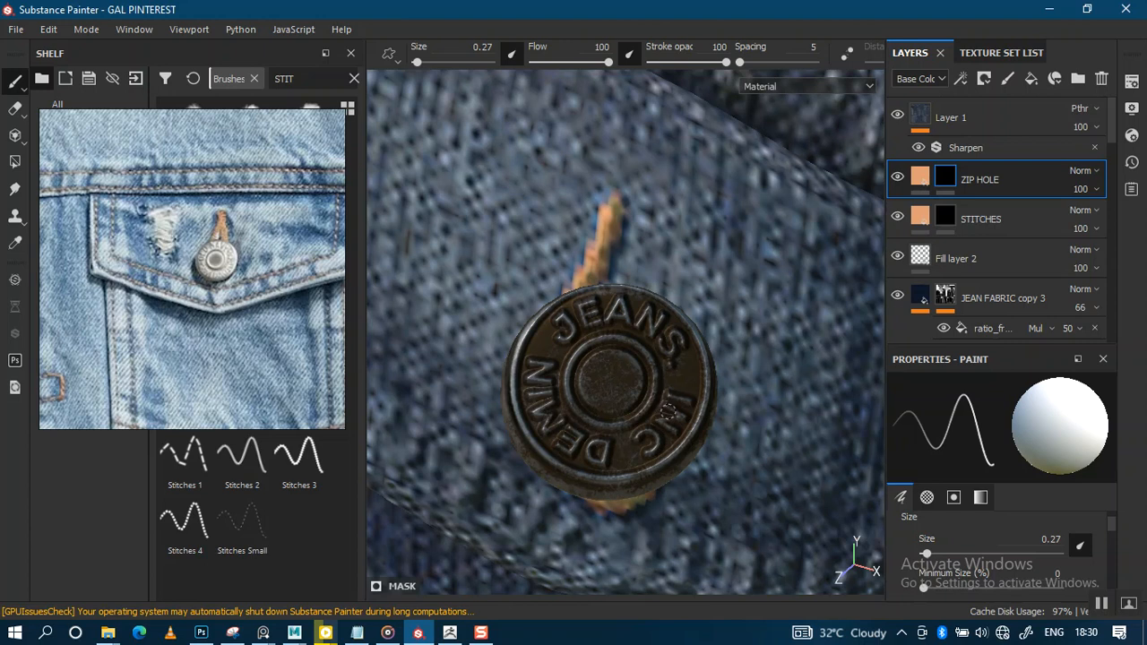
pyautogui.moveTo(647, 289)
pyautogui.mouseDown()
pyautogui.moveTo(657, 170)
pyautogui.moveTo(639, 163)
pyautogui.moveTo(613, 222)
pyautogui.mouseUp()
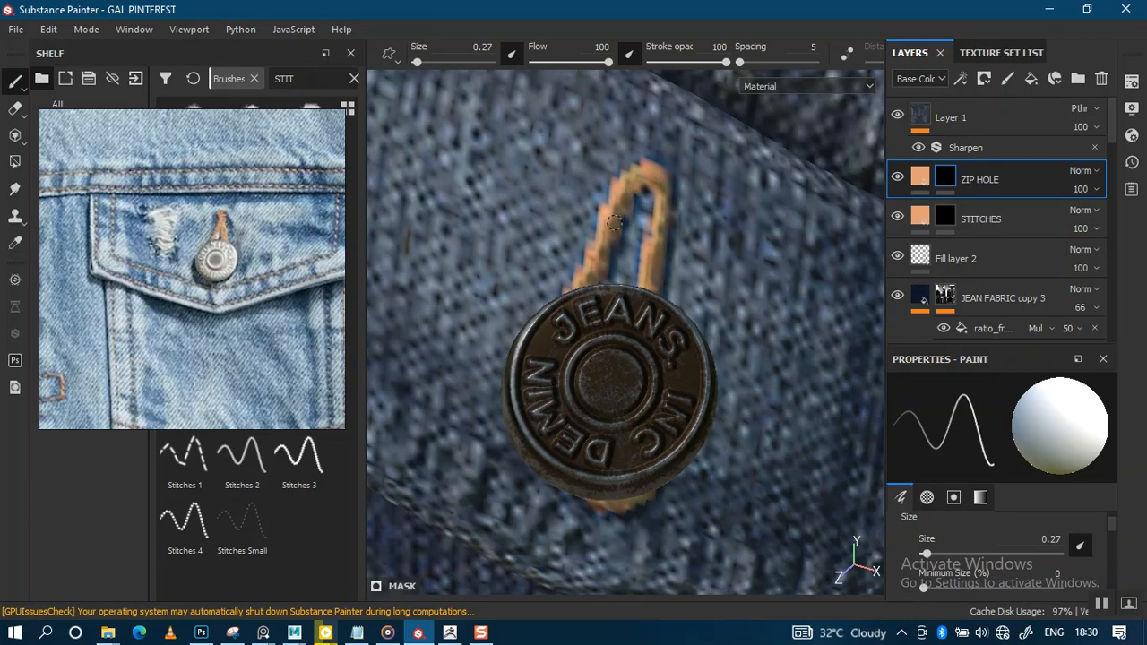
# Trim the thread loop above the pocket flap's button with black mask paint, reducing the brush to size 0.1.
pyautogui.scroll(-10, 613, 223)
pyautogui.keyDown('alt'); pyautogui.moveTo(556, 394); pyautogui.dragTo(691, 364); pyautogui.keyUp('alt')
pyautogui.keyDown('alt'); pyautogui.moveTo(422, 381); pyautogui.dragTo(502, 380, button='middle'); pyautogui.keyUp('alt')
pyautogui.keyDown('alt'); pyautogui.moveTo(574, 439); pyautogui.dragTo(704, 587, button='right'); pyautogui.keyUp('alt')
pyautogui.moveTo(547, 485)
pyautogui.keyDown('alt'); pyautogui.mouseDown(button='middle')
pyautogui.moveTo(571, 419)
pyautogui.moveTo(698, 496)
pyautogui.mouseUp(button='middle'); pyautogui.keyUp('alt')
pyautogui.press('x')
pyautogui.moveTo(539, 244)
pyautogui.keyDown('alt'); pyautogui.mouseDown(button='right')
pyautogui.moveTo(657, 392)
pyautogui.moveTo(673, 364)
pyautogui.mouseUp(button='right'); pyautogui.keyUp('alt')
pyautogui.keyDown('alt'); pyautogui.moveTo(673, 364); pyautogui.dragTo(591, 341, button='middle'); pyautogui.keyUp('alt')
pyautogui.keyDown('alt'); pyautogui.moveTo(648, 398); pyautogui.dragTo(697, 379, button='right'); pyautogui.keyUp('alt')
pyautogui.keyDown('alt'); pyautogui.moveTo(697, 380); pyautogui.dragTo(667, 395); pyautogui.keyUp('alt')
pyautogui.moveTo(667, 395)
pyautogui.keyDown('alt'); pyautogui.mouseDown(button='right')
pyautogui.moveTo(660, 360)
pyautogui.moveTo(626, 361)
pyautogui.mouseUp(button='right'); pyautogui.keyUp('alt')
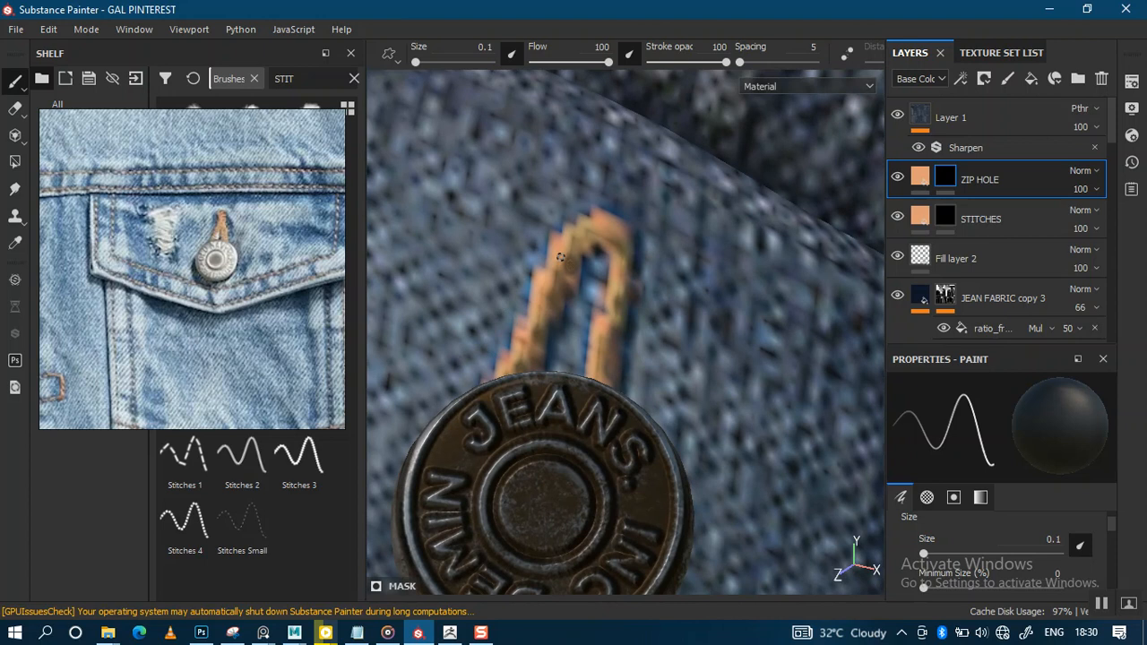
pyautogui.keyDown('alt'); pyautogui.moveTo(594, 206); pyautogui.dragTo(600, 399, button='right'); pyautogui.keyUp('alt')
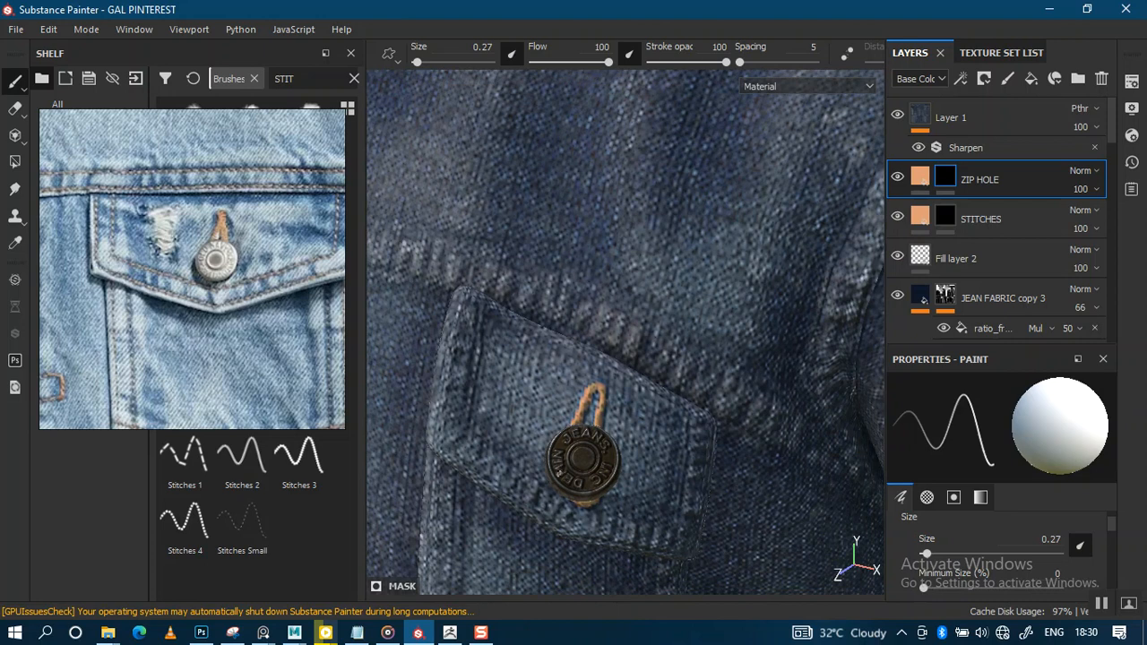
# Examine both chest pocket flaps, the yoke seam and the collar area for buttonholes that still lack thread.
pyautogui.keyDown('alt'); pyautogui.moveTo(557, 475); pyautogui.dragTo(560, 547, button='right'); pyautogui.keyUp('alt')
pyautogui.keyDown('alt'); pyautogui.moveTo(538, 502); pyautogui.dragTo(609, 498); pyautogui.keyUp('alt')
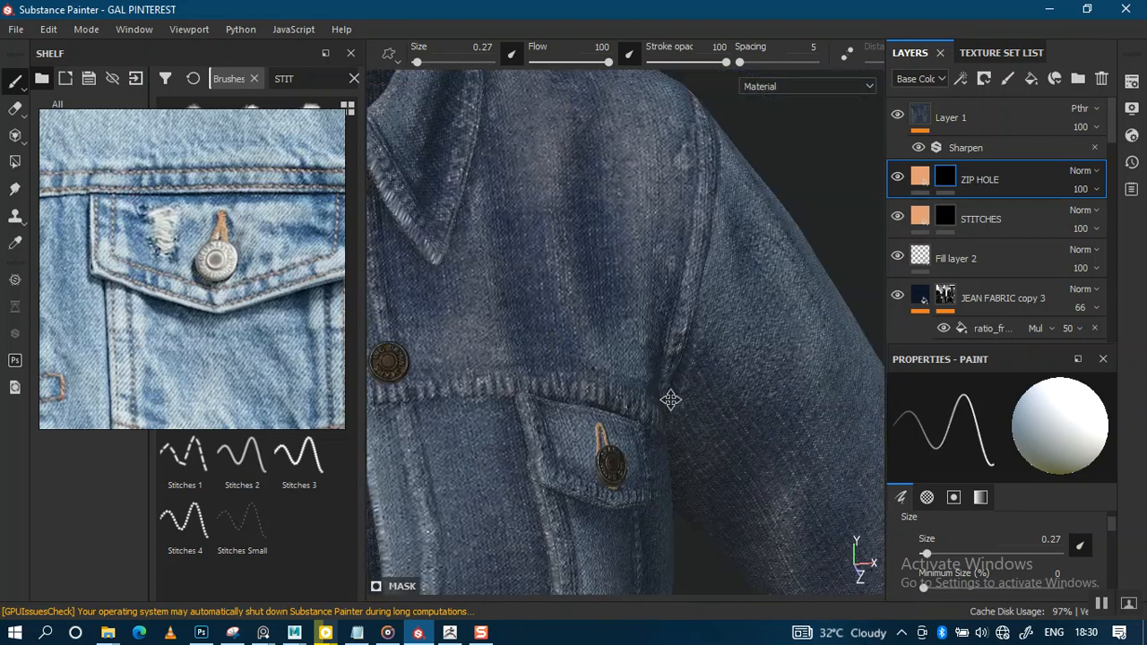
pyautogui.keyDown('alt'); pyautogui.moveTo(475, 451); pyautogui.dragTo(601, 437, button='middle'); pyautogui.keyUp('alt')
pyautogui.keyDown('alt'); pyautogui.moveTo(528, 327); pyautogui.dragTo(883, 276, button='middle'); pyautogui.keyUp('alt')
pyautogui.keyDown('alt'); pyautogui.moveTo(670, 391); pyautogui.dragTo(744, 394); pyautogui.keyUp('alt')
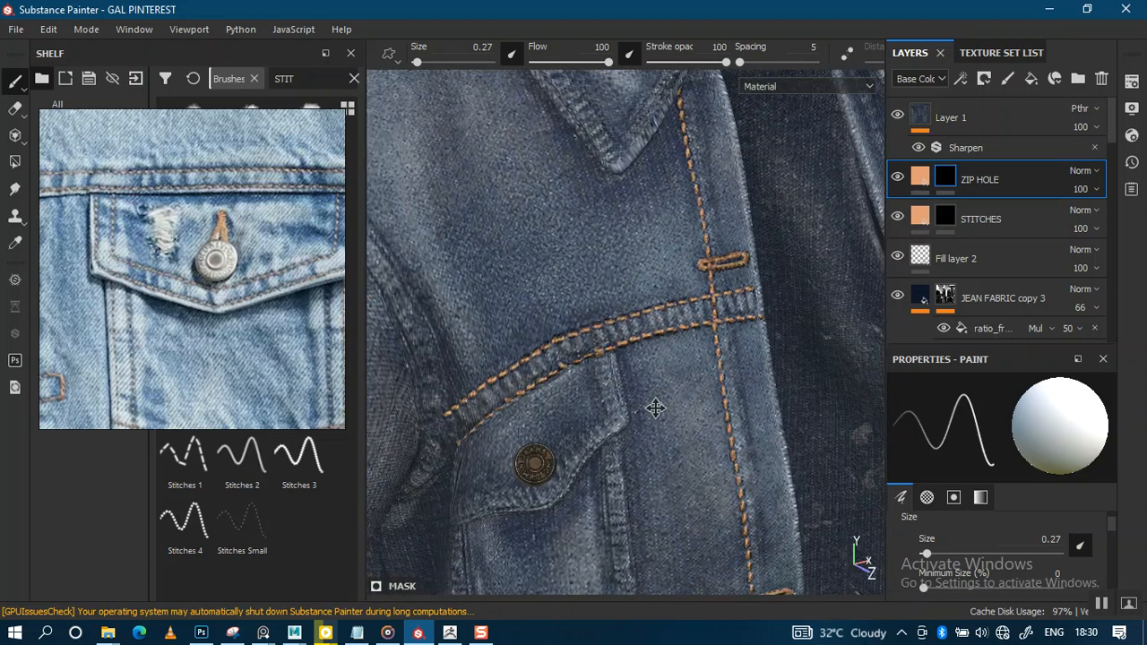
pyautogui.keyDown('alt'); pyautogui.moveTo(628, 394); pyautogui.dragTo(727, 391, button='middle'); pyautogui.keyUp('alt')
pyautogui.keyDown('alt'); pyautogui.moveTo(654, 405); pyautogui.dragTo(614, 490, button='middle'); pyautogui.keyUp('alt')
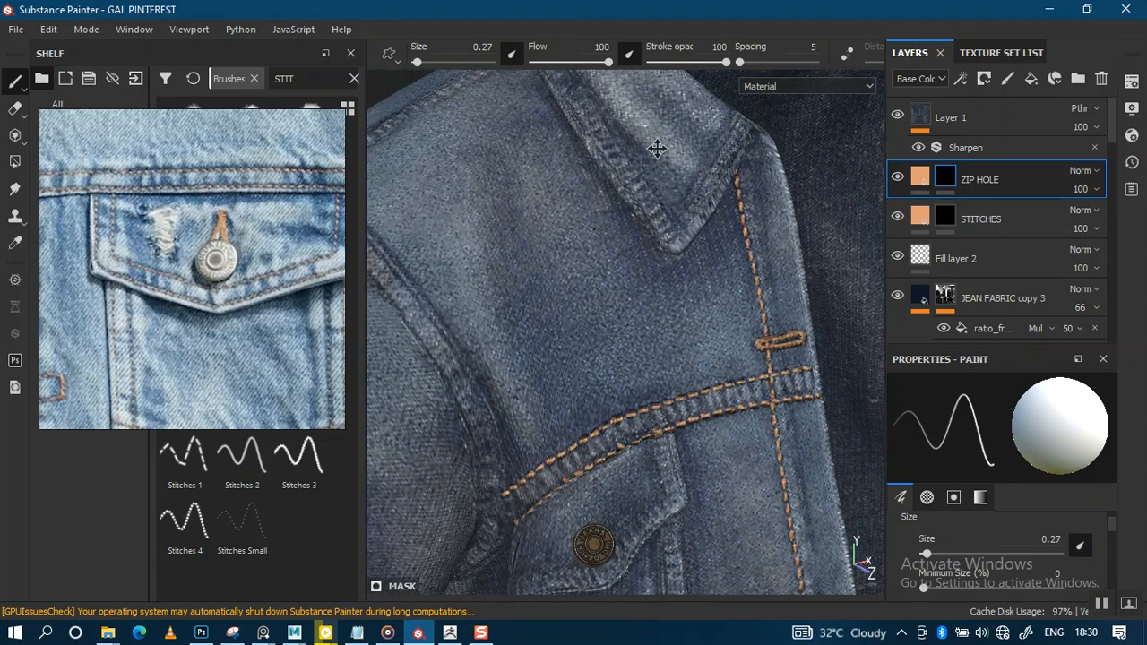
pyautogui.keyDown('alt'); pyautogui.moveTo(572, 283); pyautogui.dragTo(658, 149, button='middle'); pyautogui.keyUp('alt')
pyautogui.keyDown('alt'); pyautogui.moveTo(640, 223); pyautogui.dragTo(516, 369, button='middle'); pyautogui.keyUp('alt')
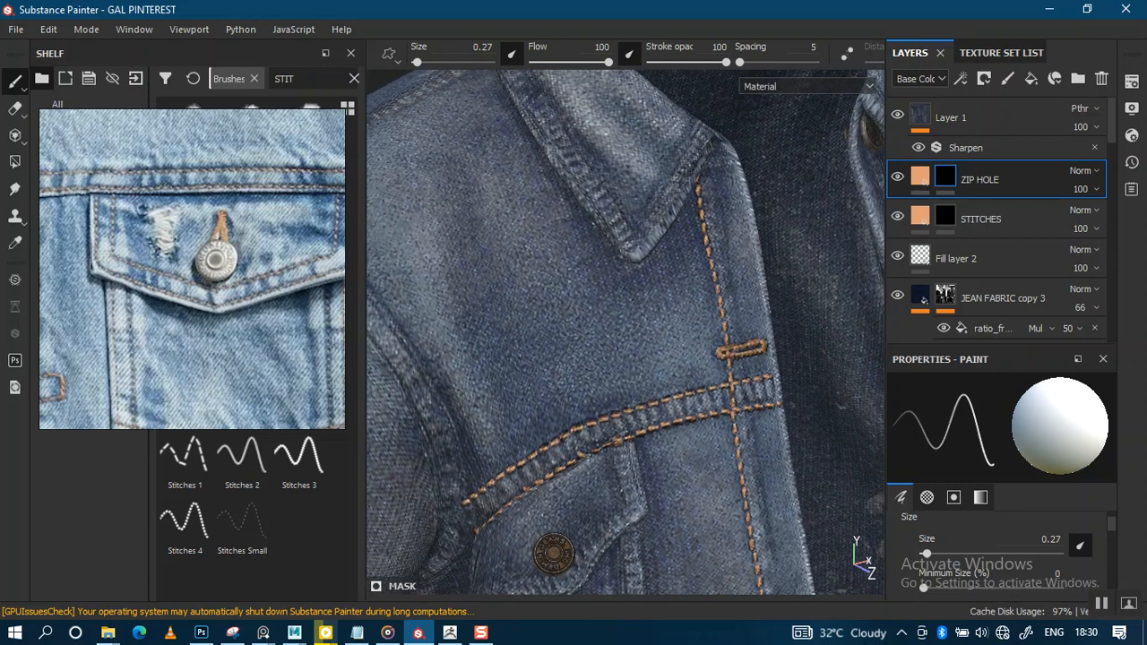
pyautogui.keyDown('alt'); pyautogui.moveTo(847, 244); pyautogui.dragTo(814, 263); pyautogui.keyUp('alt')
pyautogui.keyDown('alt'); pyautogui.moveTo(666, 359); pyautogui.dragTo(666, 426, button='right'); pyautogui.keyUp('alt')
pyautogui.keyDown('alt'); pyautogui.moveTo(666, 426); pyautogui.dragTo(635, 350); pyautogui.keyUp('alt')
pyautogui.keyDown('alt'); pyautogui.moveTo(638, 394); pyautogui.dragTo(670, 479, button='right'); pyautogui.keyUp('alt')
pyautogui.moveTo(670, 466)
pyautogui.keyDown('alt'); pyautogui.mouseDown()
pyautogui.moveTo(675, 408)
pyautogui.moveTo(660, 391)
pyautogui.moveTo(596, 396)
pyautogui.moveTo(668, 377)
pyautogui.mouseUp(); pyautogui.keyUp('alt')
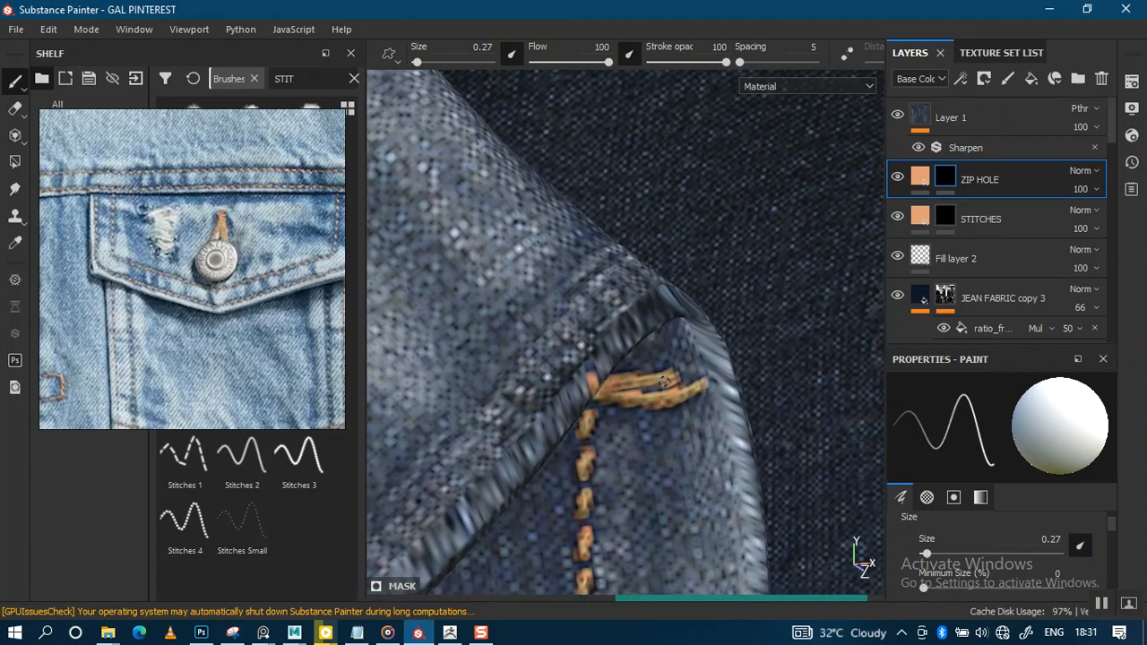
pyautogui.hotkey('ctrl', 'z')
pyautogui.hotkey('ctrl', 'z')
# Paint a thread outline in white at brush size 0.27 for the placket's top buttonhole, just below the collar tip.
pyautogui.scroll(2, 704, 396)
pyautogui.scroll(2, 701, 395)
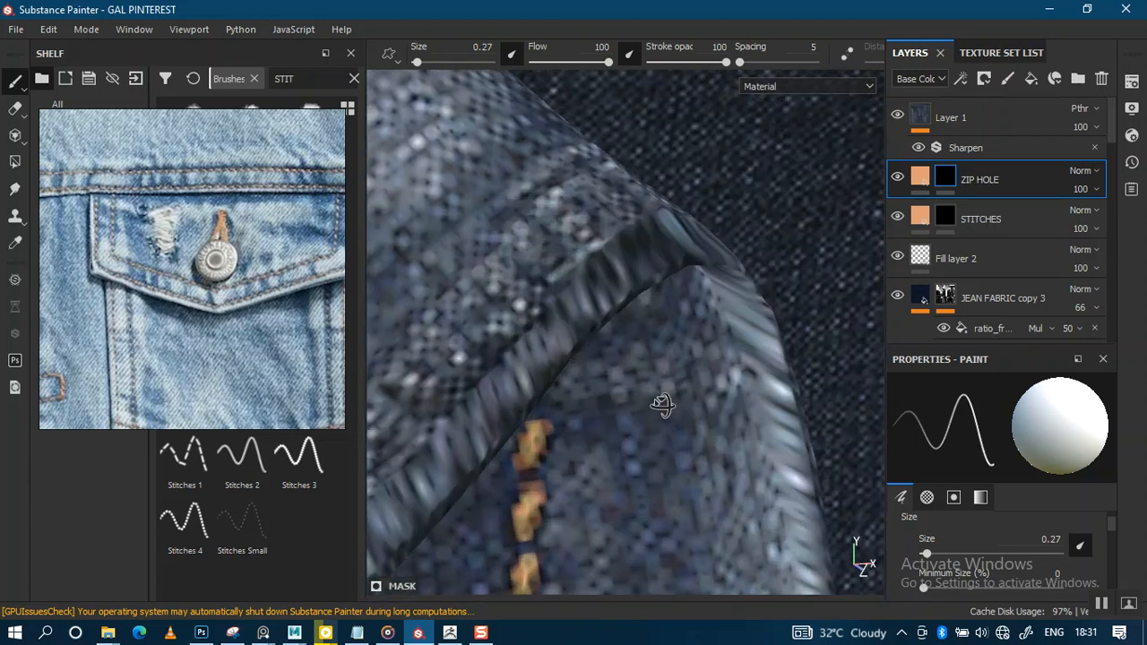
pyautogui.moveTo(740, 373); pyautogui.dragTo(563, 396)
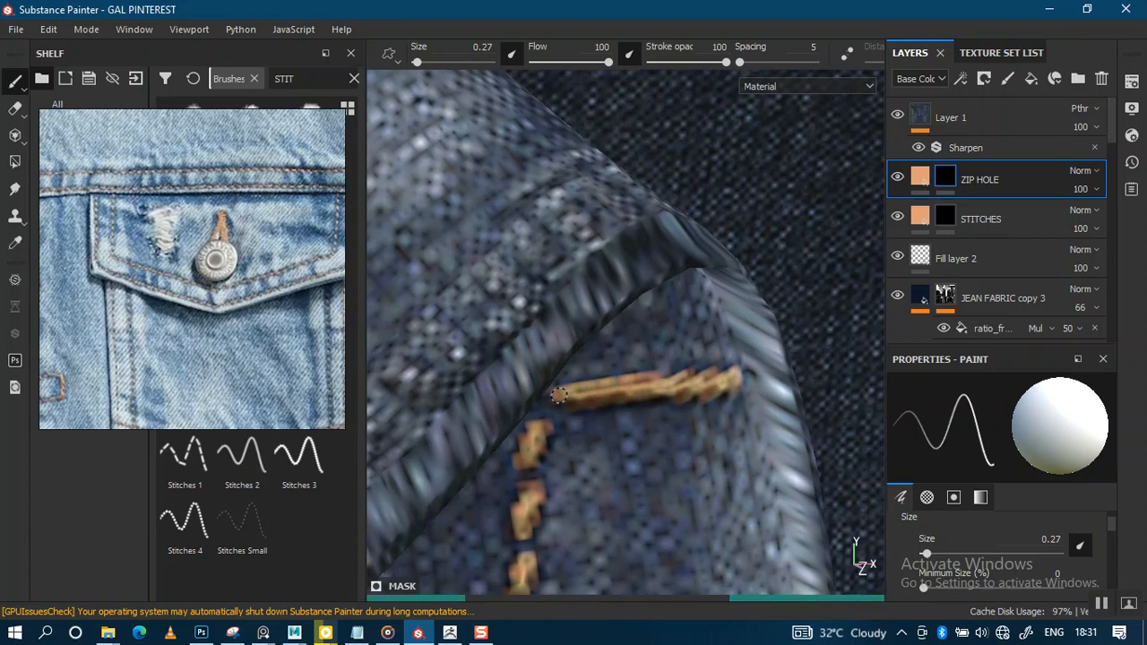
pyautogui.moveTo(747, 370)
pyautogui.mouseDown()
pyautogui.moveTo(780, 391)
pyautogui.moveTo(703, 345)
pyautogui.moveTo(562, 368)
pyautogui.mouseUp()
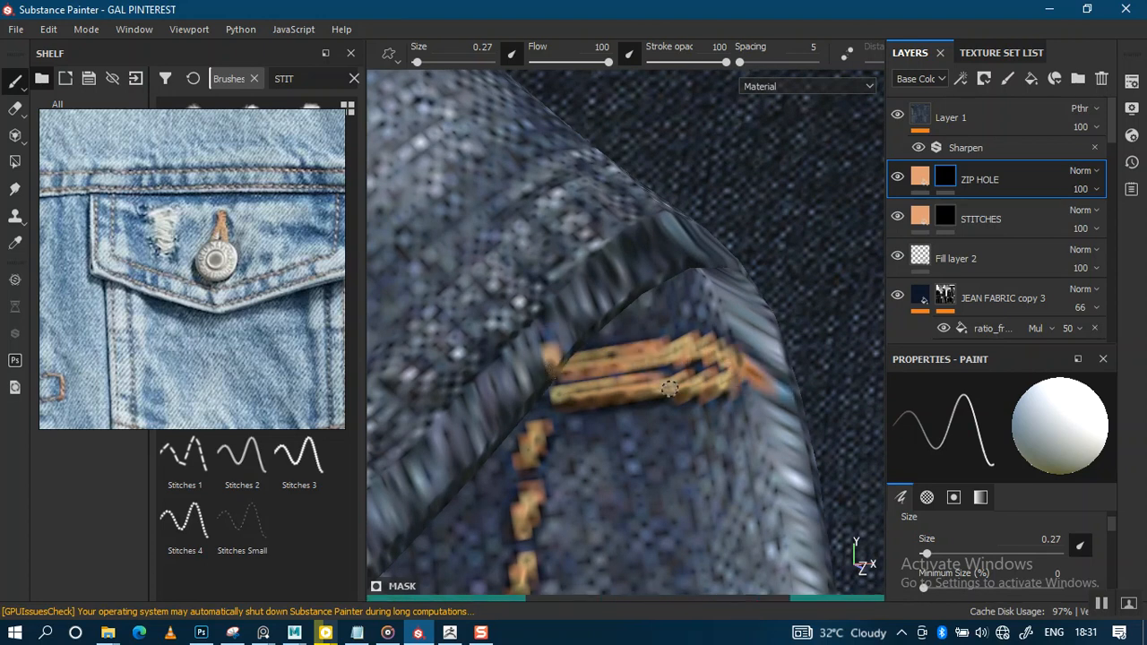
# Paint one side of a thread loop in white above the button on the pocket flap below the stitched yoke seam, brush size 0.52.
pyautogui.scroll(-2, 689, 392)
pyautogui.scroll(2, 608, 442)
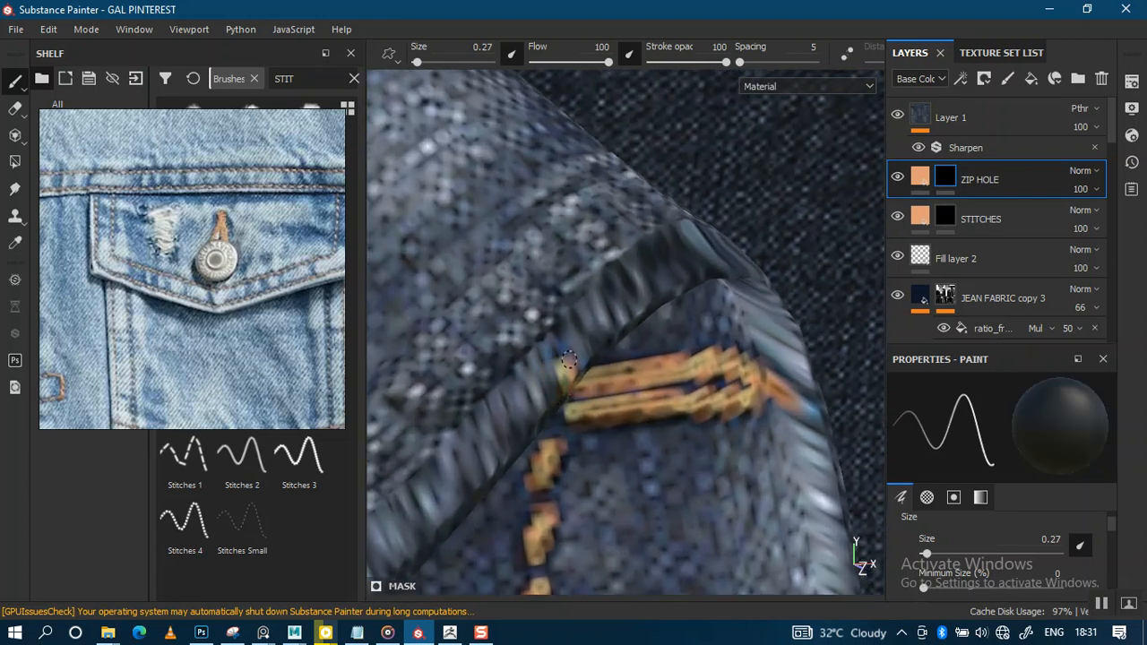
pyautogui.scroll(-4, 563, 372)
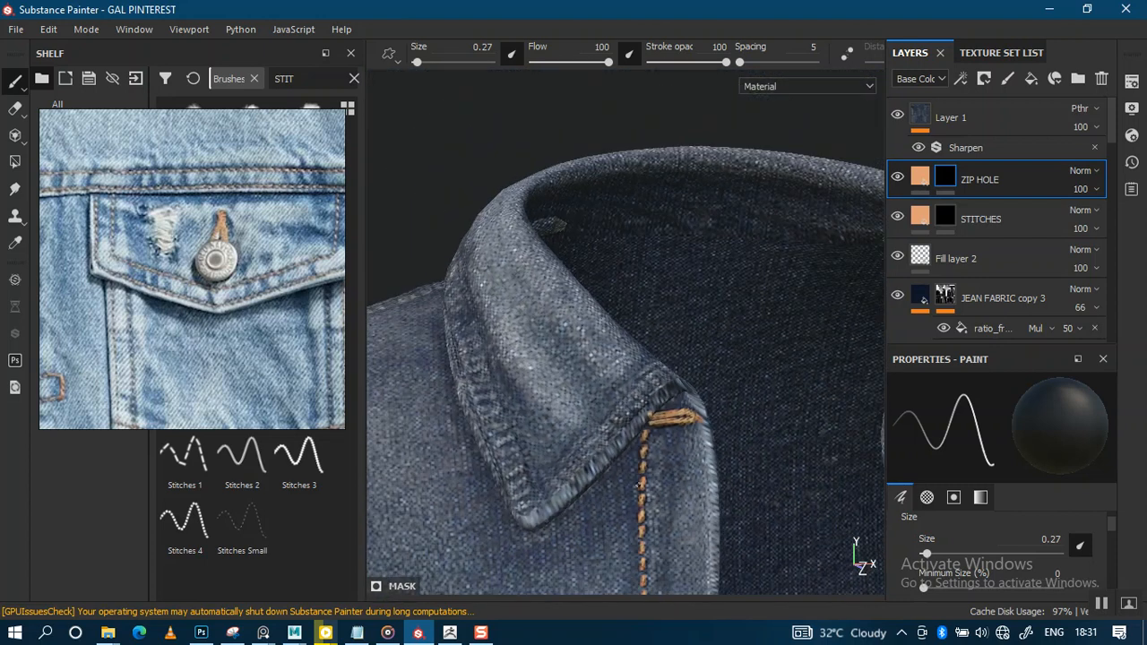
pyautogui.scroll(-2, 622, 541)
pyautogui.keyDown('alt'); pyautogui.moveTo(553, 535); pyautogui.dragTo(630, 361, button='middle'); pyautogui.keyUp('alt')
pyautogui.scroll(5, 689, 370)
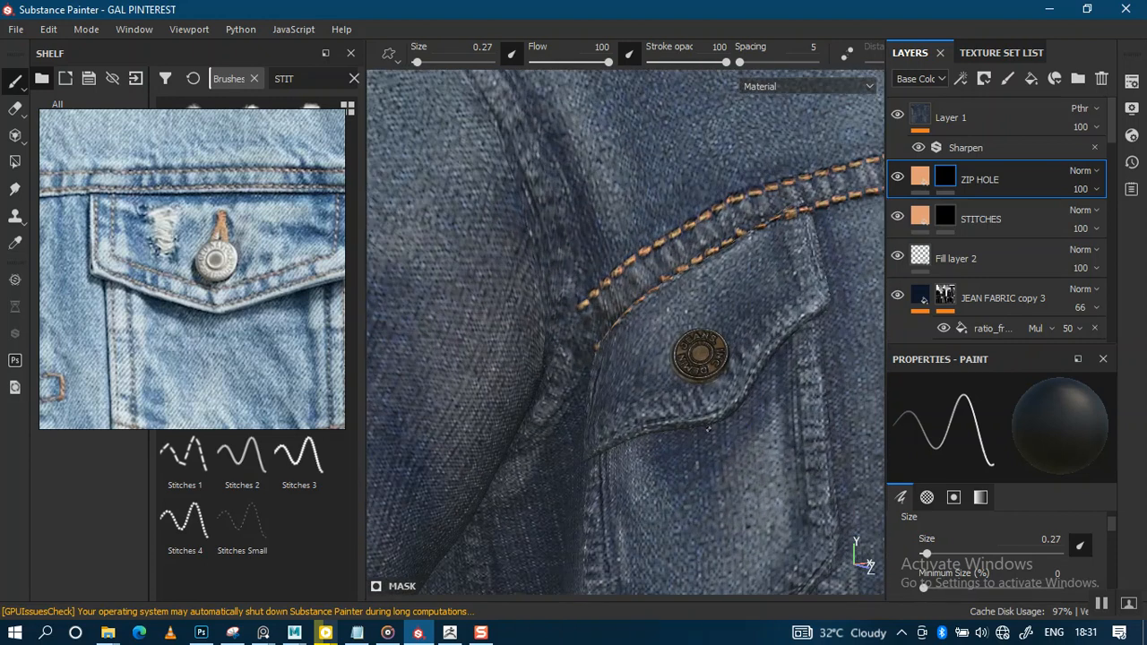
pyautogui.scroll(4, 659, 356)
pyautogui.scroll(1, 631, 317)
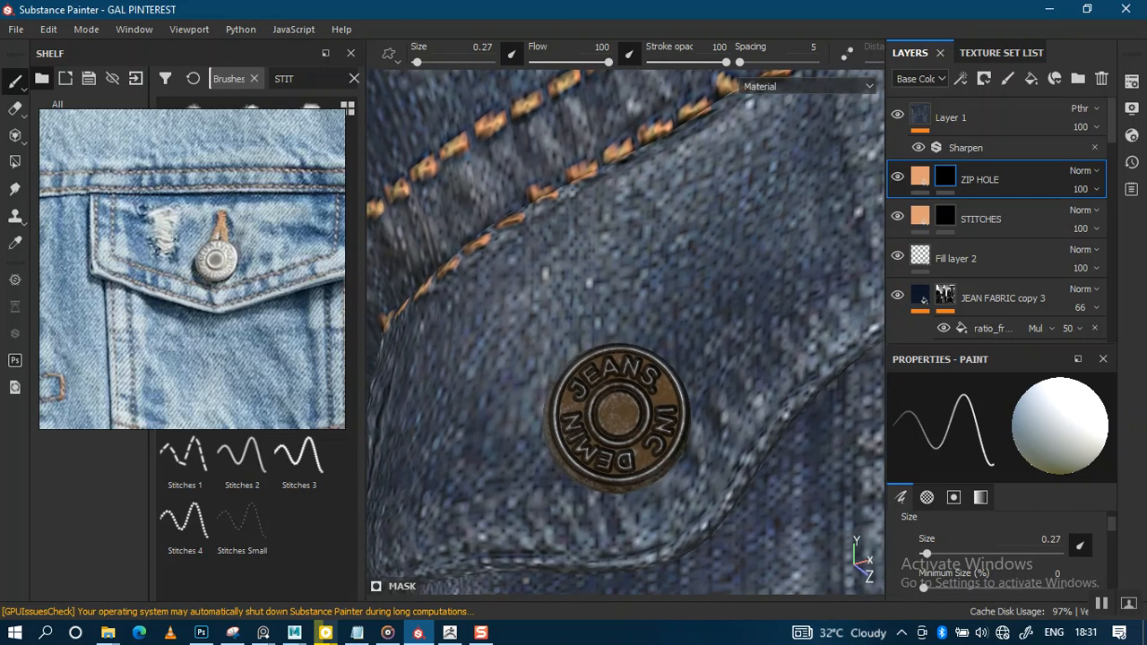
pyautogui.press(']')
pyautogui.press(']')
pyautogui.press(']')
pyautogui.click(575, 287)
pyautogui.moveTo(576, 308); pyautogui.dragTo(560, 382)
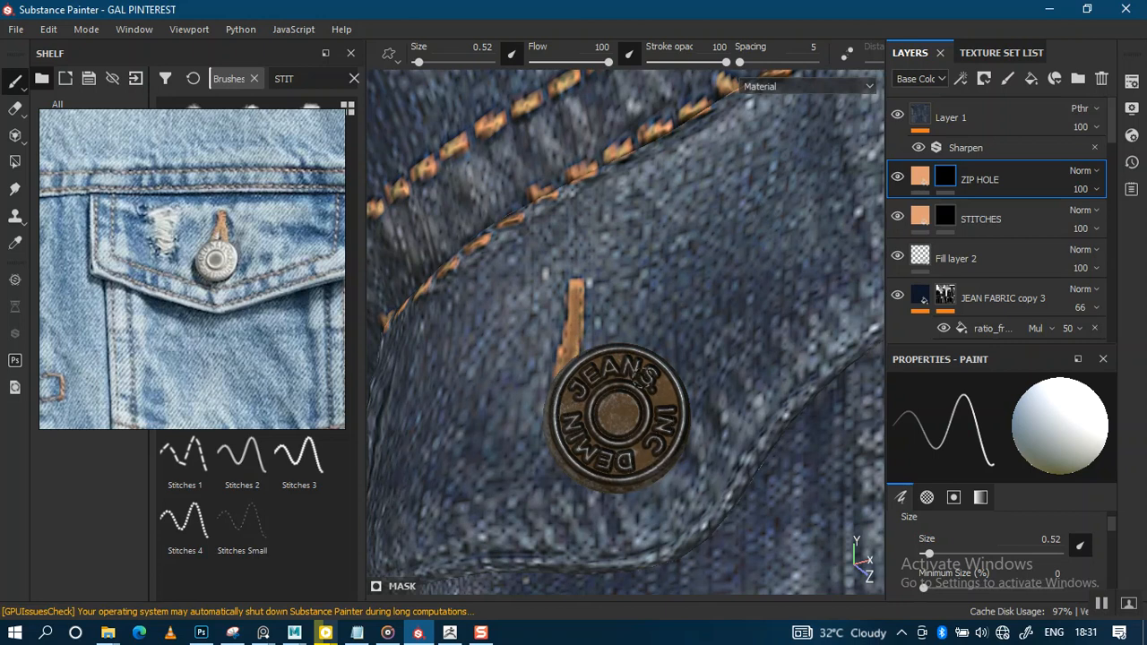
# Try to close the thread loop above the button with a rounded second side, and undo that stroke.
pyautogui.moveTo(621, 338)
pyautogui.mouseDown()
pyautogui.moveTo(618, 291)
pyautogui.moveTo(595, 248)
pyautogui.moveTo(584, 252)
pyautogui.moveTo(574, 317)
pyautogui.mouseUp()
pyautogui.keyDown('alt'); pyautogui.moveTo(578, 305); pyautogui.dragTo(615, 212, button='right'); pyautogui.keyUp('alt')
pyautogui.moveTo(615, 212)
pyautogui.keyDown('alt'); pyautogui.mouseDown()
pyautogui.moveTo(592, 224)
pyautogui.moveTo(646, 215)
pyautogui.moveTo(628, 215)
pyautogui.mouseUp(); pyautogui.keyUp('alt')
pyautogui.scroll(5, 641, 360)
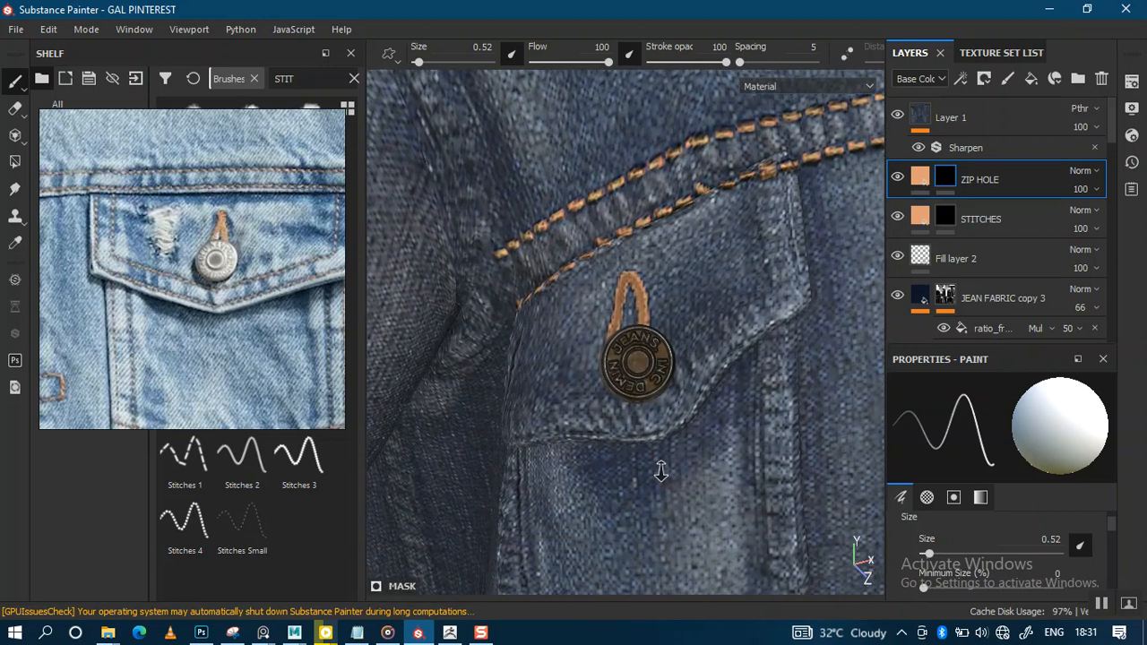
pyautogui.hotkey('ctrl', 'z')
# Paint a slanted second side and join the loop's two strands at the tip above the pocket button.
pyautogui.keyDown('alt'); pyautogui.moveTo(621, 337); pyautogui.dragTo(636, 395); pyautogui.keyUp('alt')
pyautogui.keyDown('alt'); pyautogui.moveTo(635, 395); pyautogui.dragTo(650, 358, button='right'); pyautogui.keyUp('alt')
pyautogui.moveTo(650, 359)
pyautogui.keyDown('alt'); pyautogui.mouseDown()
pyautogui.moveTo(596, 278)
pyautogui.moveTo(610, 352)
pyautogui.mouseUp(); pyautogui.keyUp('alt')
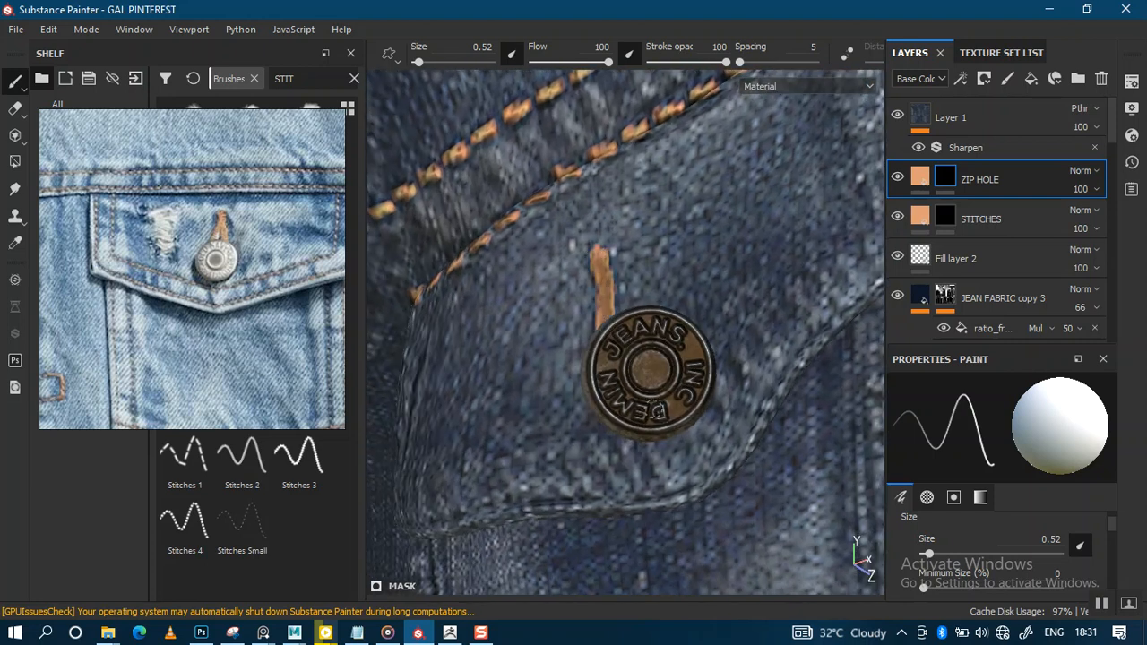
pyautogui.moveTo(674, 313); pyautogui.dragTo(640, 276)
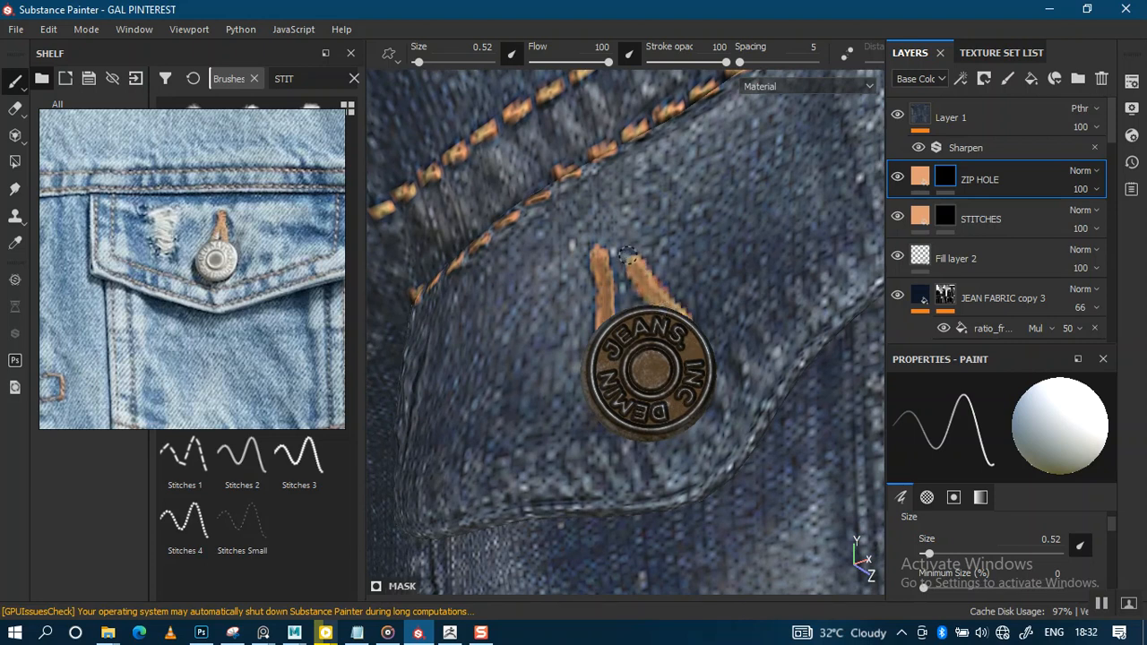
pyautogui.moveTo(602, 240); pyautogui.dragTo(601, 272)
# Thin the edges of the new pocket button's thread loop with black mask paint at brush size 0.27.
pyautogui.keyDown('alt'); pyautogui.moveTo(697, 347); pyautogui.dragTo(635, 220, button='right'); pyautogui.keyUp('alt')
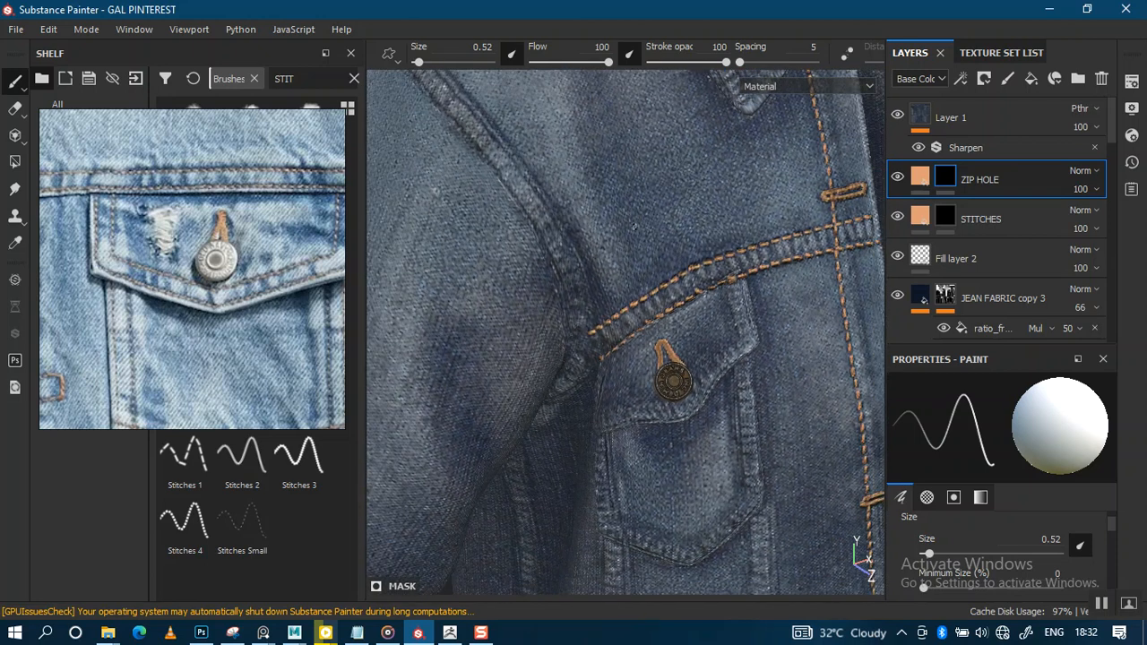
pyautogui.keyDown('alt'); pyautogui.moveTo(652, 289); pyautogui.dragTo(629, 121, button='right'); pyautogui.keyUp('alt')
pyautogui.keyDown('alt'); pyautogui.moveTo(662, 208); pyautogui.dragTo(682, 338); pyautogui.keyUp('alt')
pyautogui.keyDown('alt'); pyautogui.moveTo(647, 269); pyautogui.dragTo(599, 75, button='right'); pyautogui.keyUp('alt')
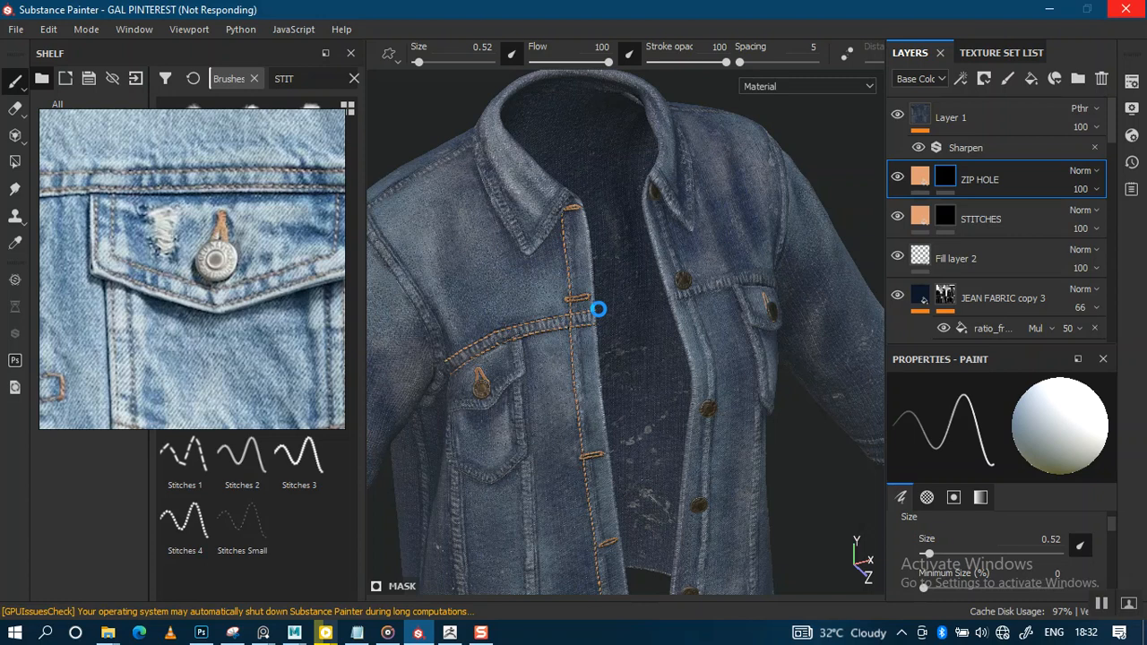
pyautogui.moveTo(598, 310)
pyautogui.keyDown('alt'); pyautogui.mouseDown()
pyautogui.moveTo(528, 323)
pyautogui.moveTo(743, 344)
pyautogui.mouseUp(); pyautogui.keyUp('alt')
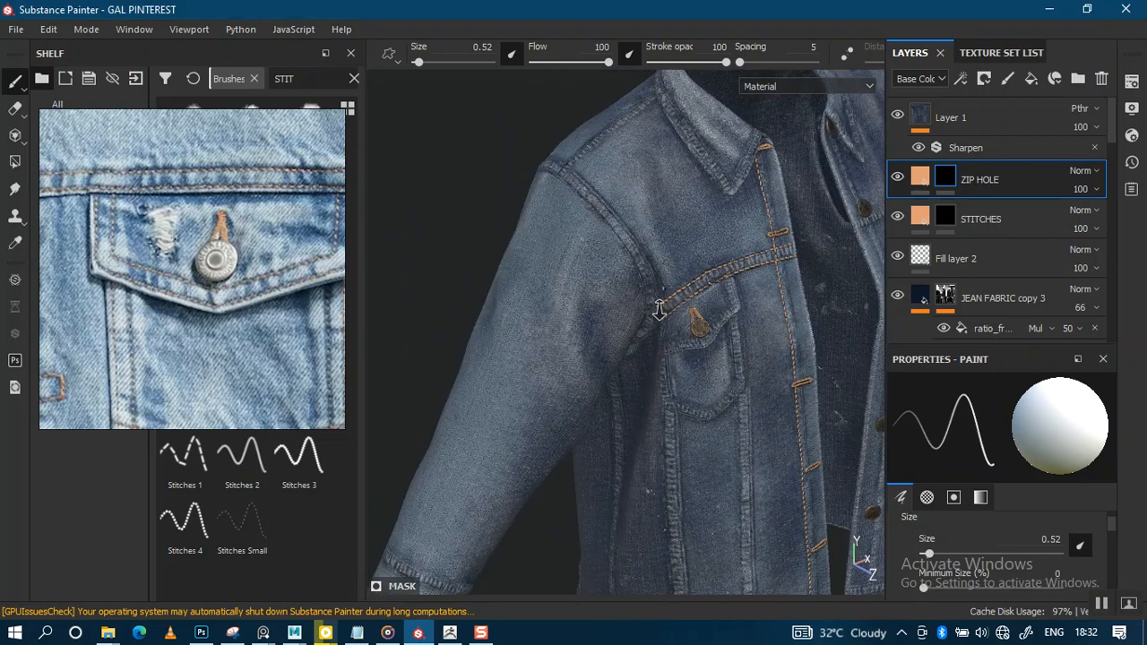
pyautogui.scroll(10, 659, 309)
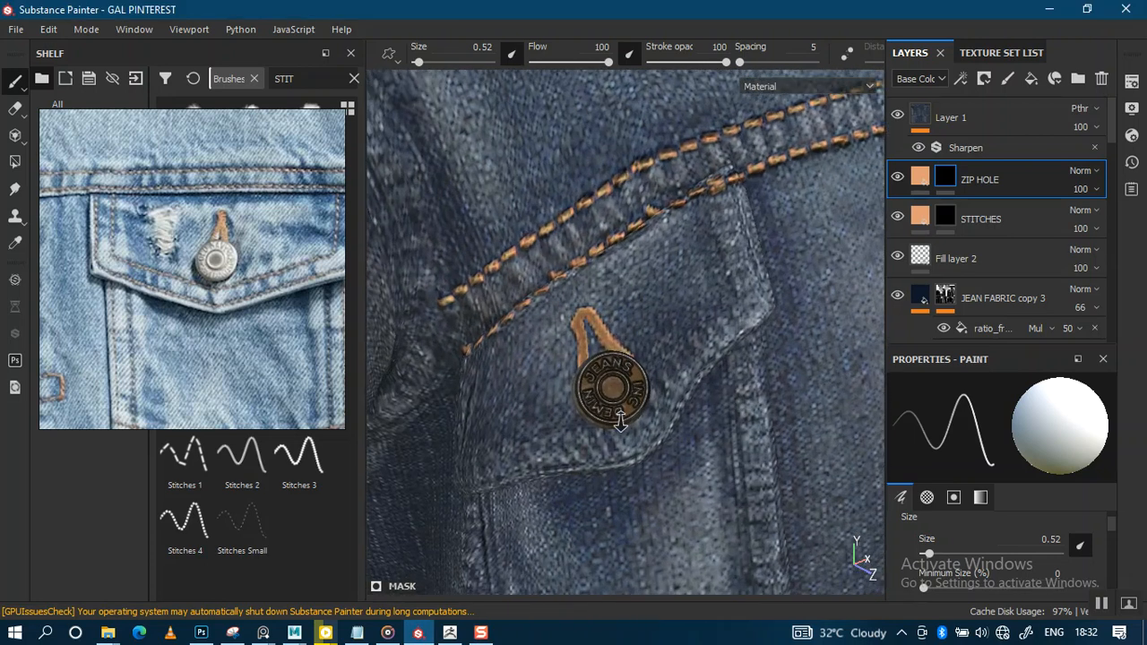
pyautogui.scroll(5, 633, 320)
pyautogui.press('[')
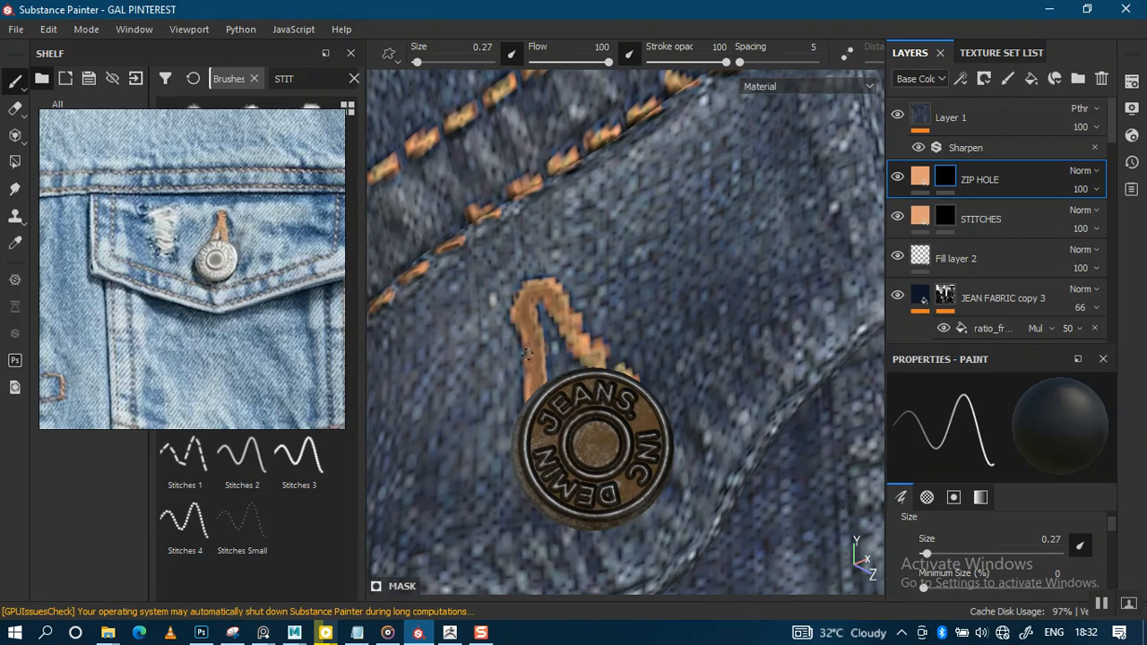
pyautogui.moveTo(513, 305)
pyautogui.mouseDown()
pyautogui.moveTo(525, 282)
pyautogui.moveTo(552, 293)
pyautogui.mouseUp()
pyautogui.hotkey('ctrl', 'z')
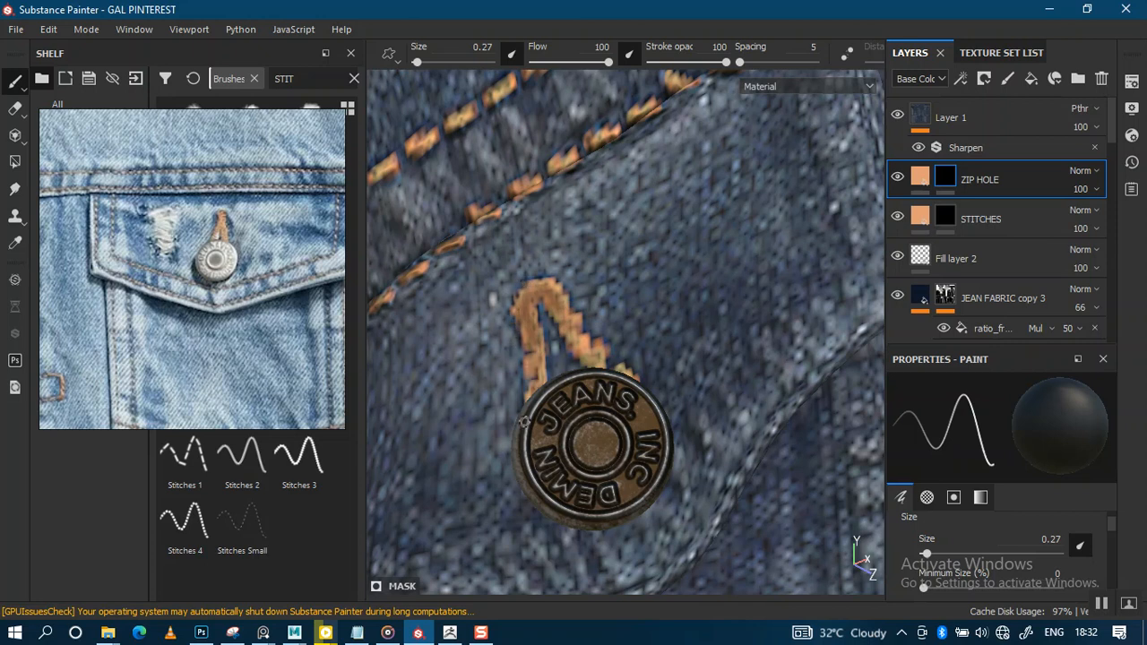
pyautogui.scroll(-3, 621, 441)
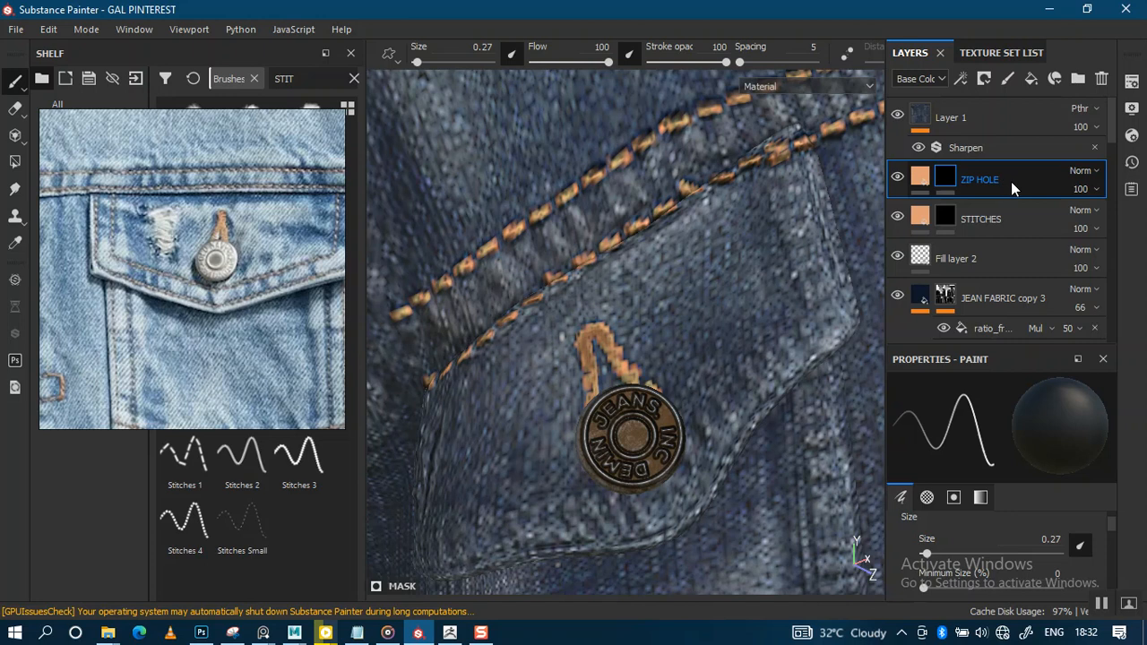
# Duplicate the ZIP HOLE layer and clear the copy's mask.
pyautogui.hotkey('ctrl', 'd')
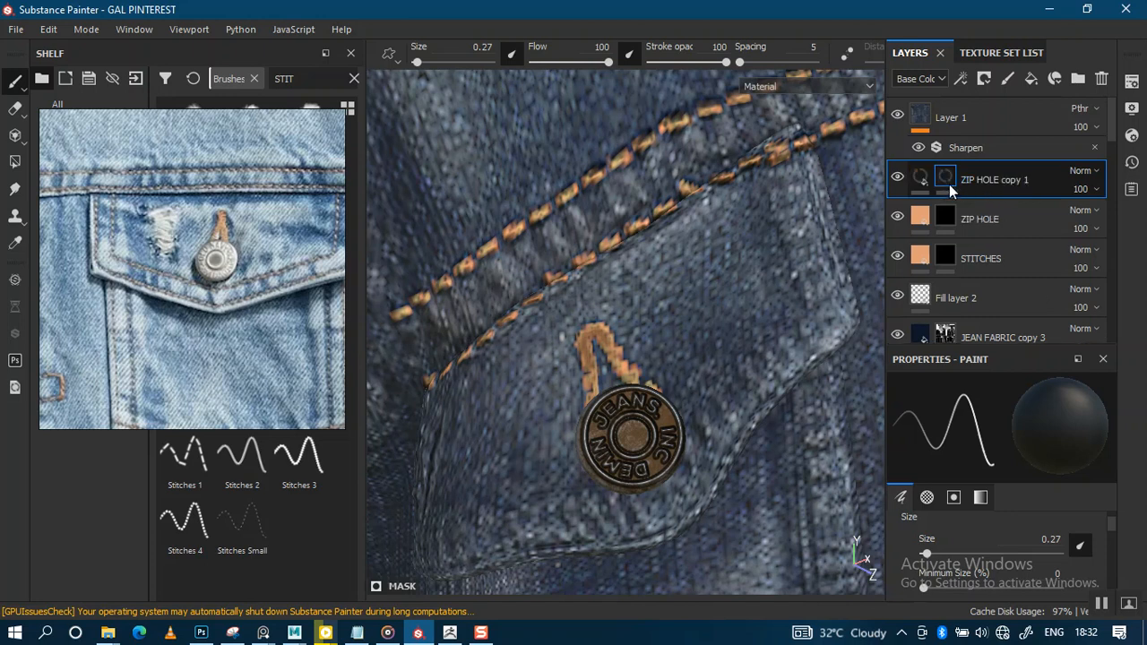
pyautogui.rightClick(945, 175)
pyautogui.click(977, 28)
# Make the ZIP HOLE copy's base color near-black and turn off its metal, rough, nrm and height channels.
pyautogui.click(931, 195)
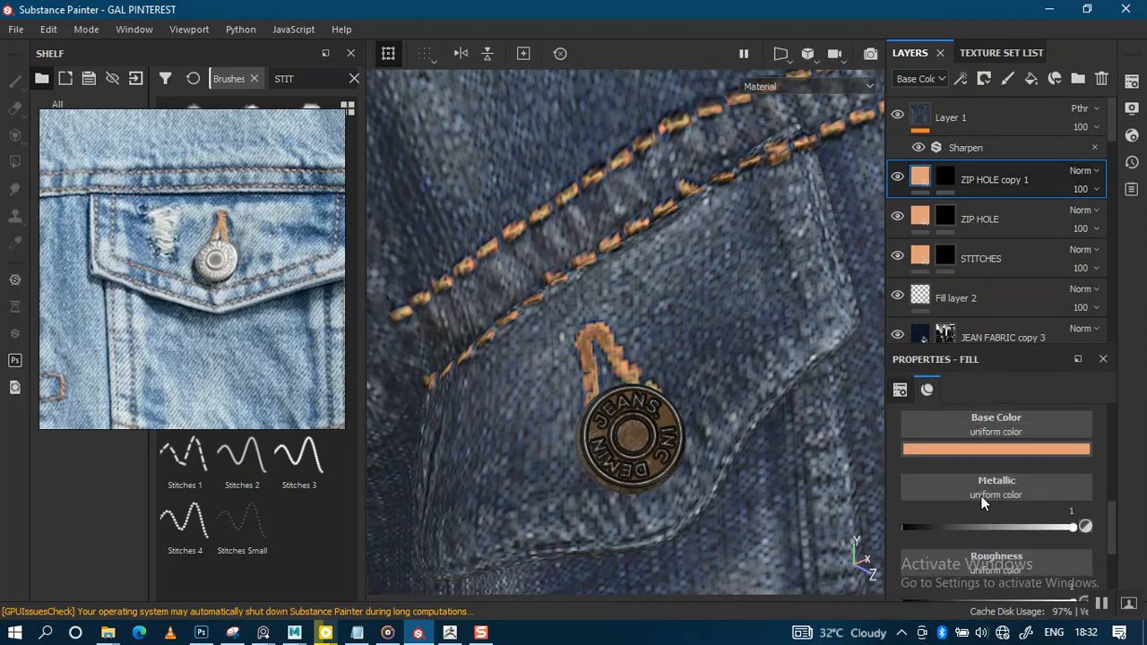
pyautogui.click(995, 448)
pyautogui.moveTo(953, 396); pyautogui.dragTo(906, 395)
pyautogui.moveTo(1107, 527); pyautogui.dragTo(1046, 471)
pyautogui.click(996, 450)
pyautogui.click(1074, 450)
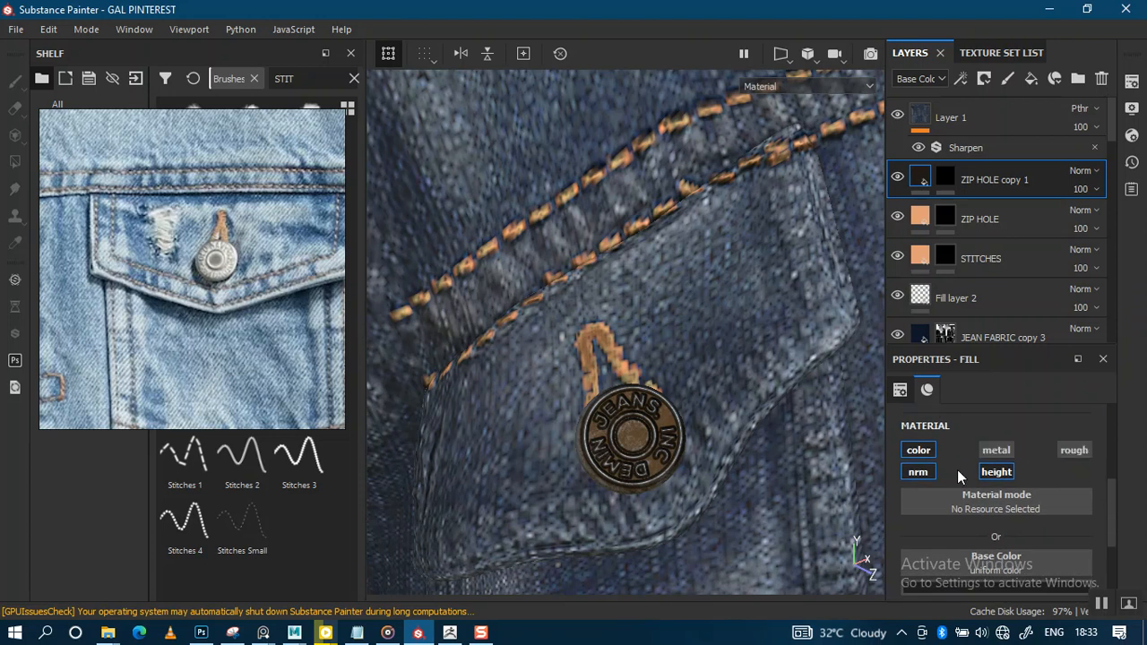
pyautogui.click(997, 471)
pyautogui.click(918, 471)
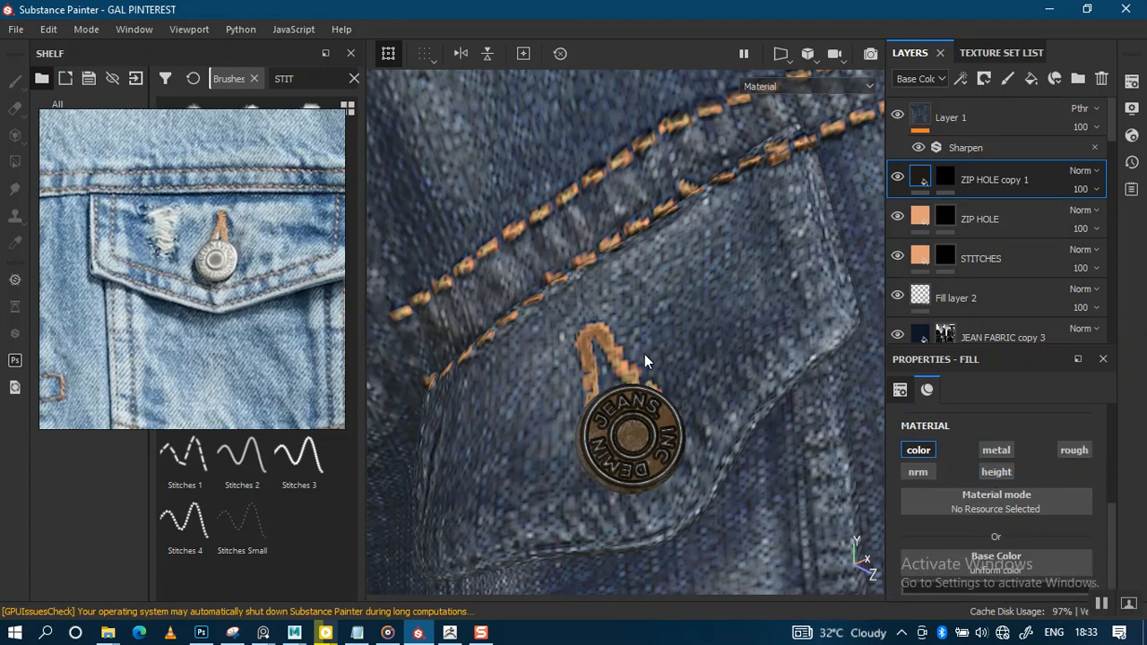
# Paint the gap inside the pocket button's thread loop dark on the ZIP HOLE copy 1 mask at brush size 0.52.
pyautogui.press('1')
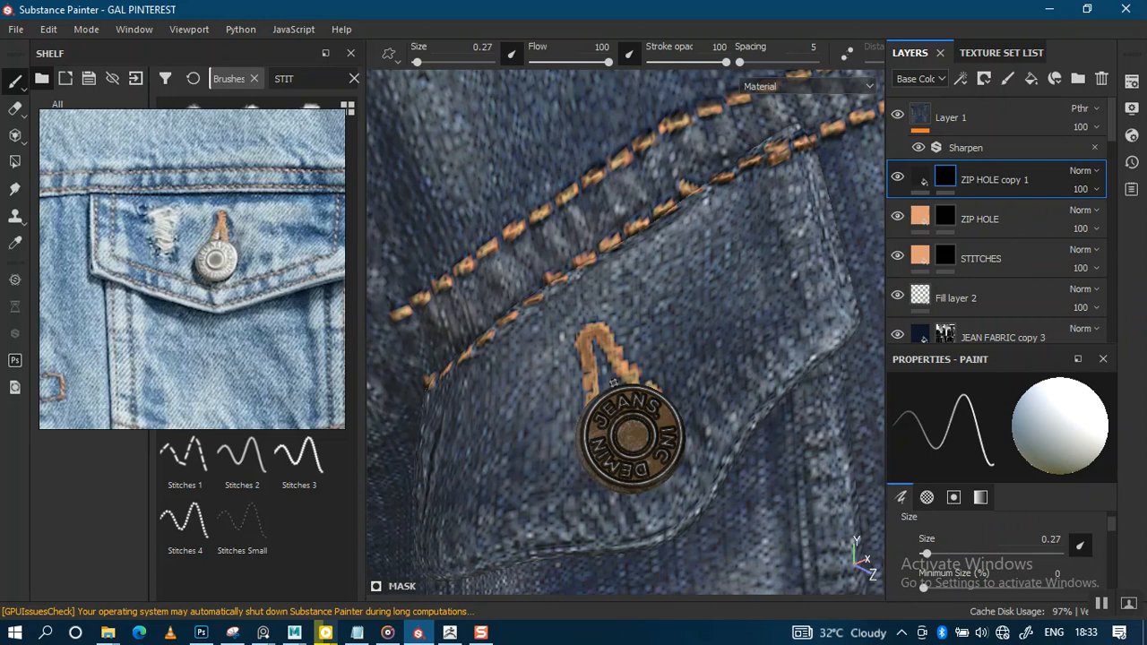
pyautogui.scroll(3, 599, 363)
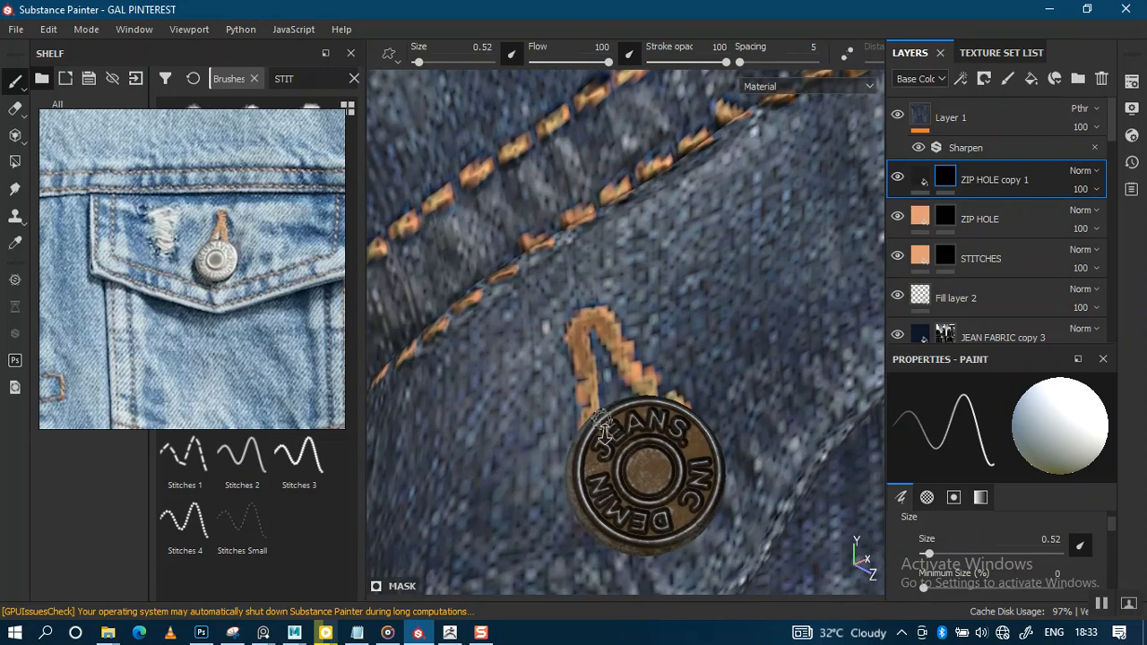
pyautogui.moveTo(607, 375)
pyautogui.mouseDown()
pyautogui.moveTo(617, 408)
pyautogui.moveTo(597, 385)
pyautogui.moveTo(628, 402)
pyautogui.moveTo(607, 354)
pyautogui.mouseUp()
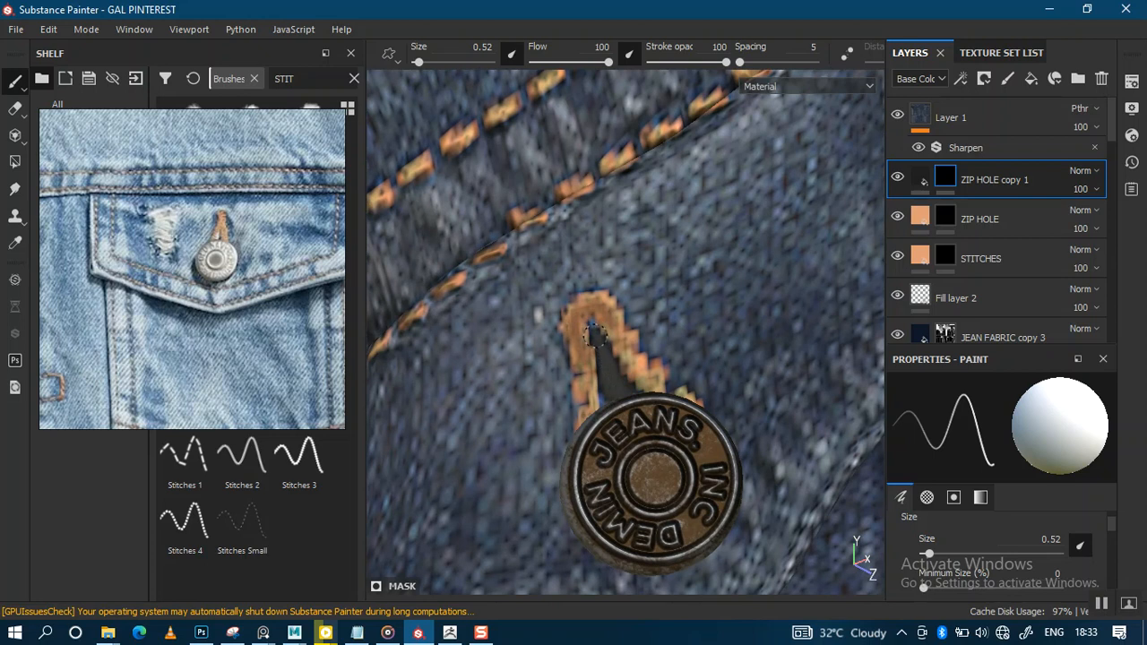
# Paint the slit dark inside the placket buttonhole just above the yoke seam.
pyautogui.scroll(-5, 610, 429)
pyautogui.keyDown('alt'); pyautogui.moveTo(762, 372); pyautogui.dragTo(559, 441, button='middle'); pyautogui.keyUp('alt')
pyautogui.scroll(4, 568, 376)
pyautogui.keyDown('alt'); pyautogui.moveTo(560, 309); pyautogui.dragTo(578, 422, button='middle'); pyautogui.keyUp('alt')
pyautogui.scroll(2, 578, 422)
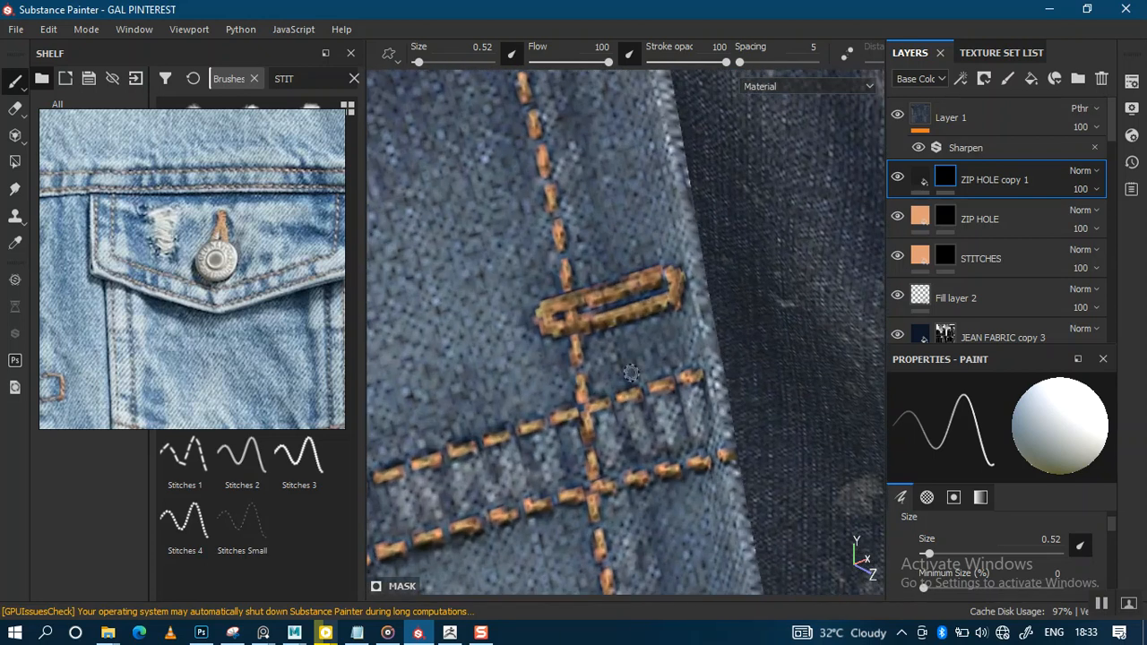
pyautogui.moveTo(661, 283); pyautogui.dragTo(559, 319)
# Paint the slit dark inside the first placket buttonhole below the yoke seam.
pyautogui.scroll(-2, 578, 377)
pyautogui.keyDown('alt'); pyautogui.moveTo(587, 475); pyautogui.dragTo(538, 193, button='middle'); pyautogui.keyUp('alt')
pyautogui.keyDown('alt'); pyautogui.moveTo(584, 389); pyautogui.dragTo(527, 190, button='middle'); pyautogui.keyUp('alt')
pyautogui.keyDown('alt'); pyautogui.moveTo(575, 288); pyautogui.dragTo(590, 207, button='middle'); pyautogui.keyUp('alt')
pyautogui.scroll(2, 636, 384)
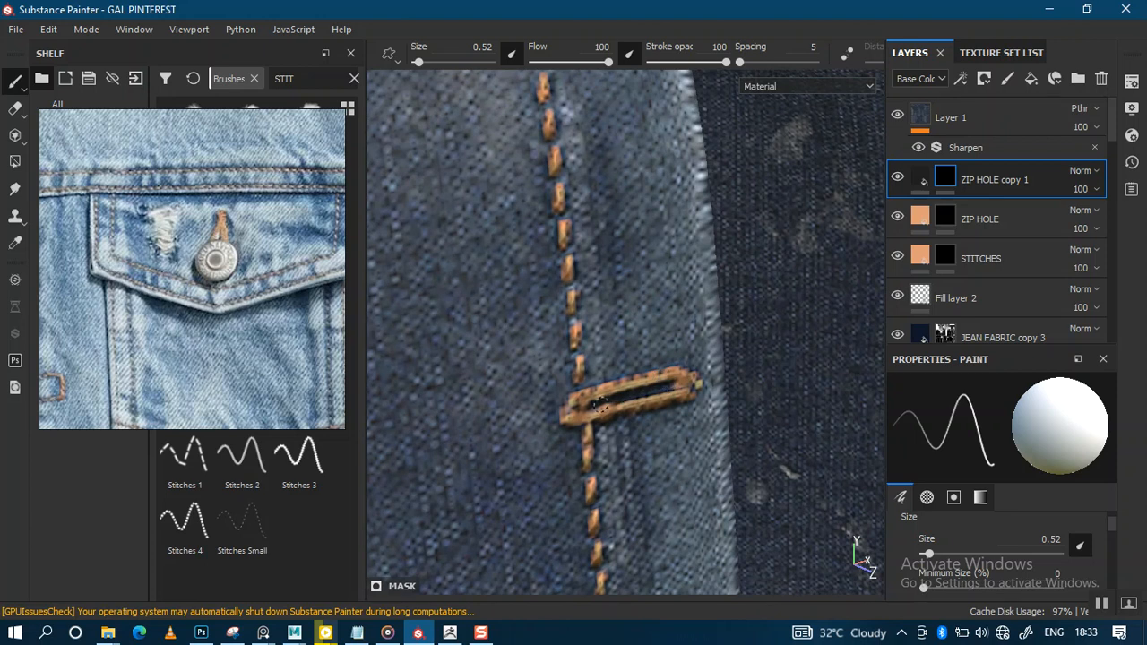
# Paint the slit dark inside the second placket buttonhole below the yoke seam.
pyautogui.keyDown('alt'); pyautogui.moveTo(597, 407); pyautogui.dragTo(574, 475, button='right'); pyautogui.keyUp('alt')
pyautogui.keyDown('alt'); pyautogui.moveTo(581, 574); pyautogui.dragTo(561, 269, button='middle'); pyautogui.keyUp('alt')
pyautogui.keyDown('alt'); pyautogui.moveTo(573, 449); pyautogui.dragTo(583, 511, button='right'); pyautogui.keyUp('alt')
pyautogui.keyDown('alt'); pyautogui.moveTo(647, 296); pyautogui.dragTo(609, 520, button='middle'); pyautogui.keyUp('alt')
pyautogui.keyDown('alt'); pyautogui.moveTo(659, 448); pyautogui.dragTo(618, 475); pyautogui.keyUp('alt')
pyautogui.keyDown('alt'); pyautogui.moveTo(620, 488); pyautogui.dragTo(639, 574, button='right'); pyautogui.keyUp('alt')
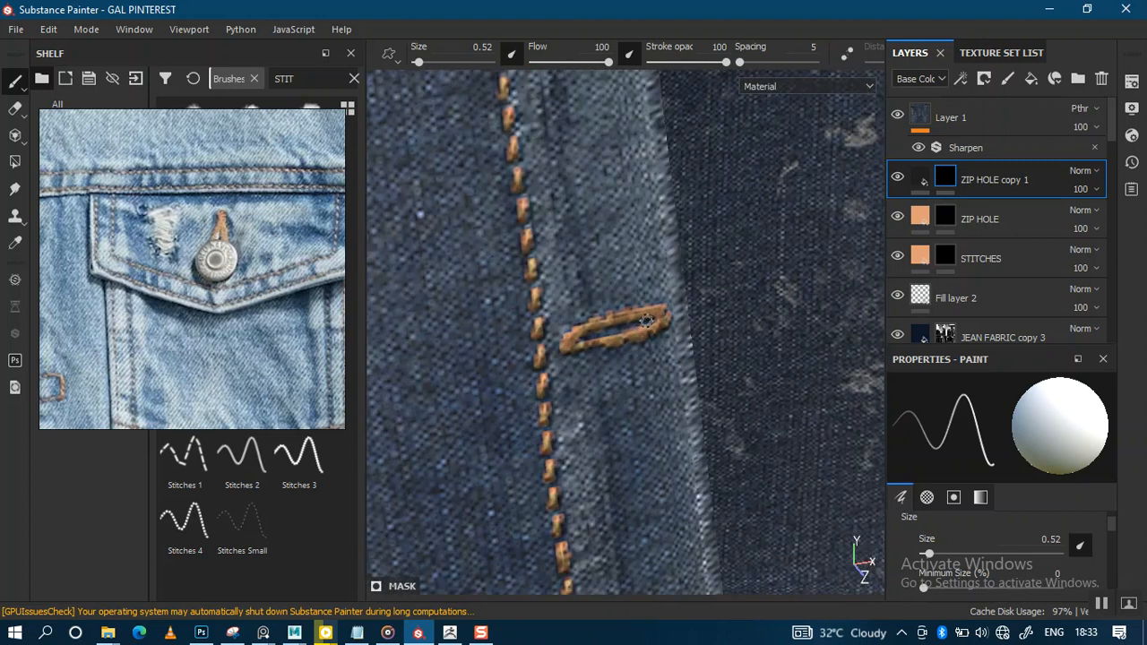
# Paint the slit dark inside the lowest placket buttonhole above the waistband.
pyautogui.keyDown('alt'); pyautogui.moveTo(590, 335); pyautogui.dragTo(557, 303, button='right'); pyautogui.keyUp('alt')
pyautogui.keyDown('alt'); pyautogui.moveTo(558, 303); pyautogui.dragTo(601, 395); pyautogui.keyUp('alt')
pyautogui.keyDown('alt'); pyautogui.moveTo(619, 414); pyautogui.dragTo(585, 333, button='middle'); pyautogui.keyUp('alt')
pyautogui.keyDown('alt'); pyautogui.moveTo(586, 333); pyautogui.dragTo(536, 310); pyautogui.keyUp('alt')
pyautogui.keyDown('alt'); pyautogui.moveTo(574, 296); pyautogui.dragTo(640, 304, button='right'); pyautogui.keyUp('alt')
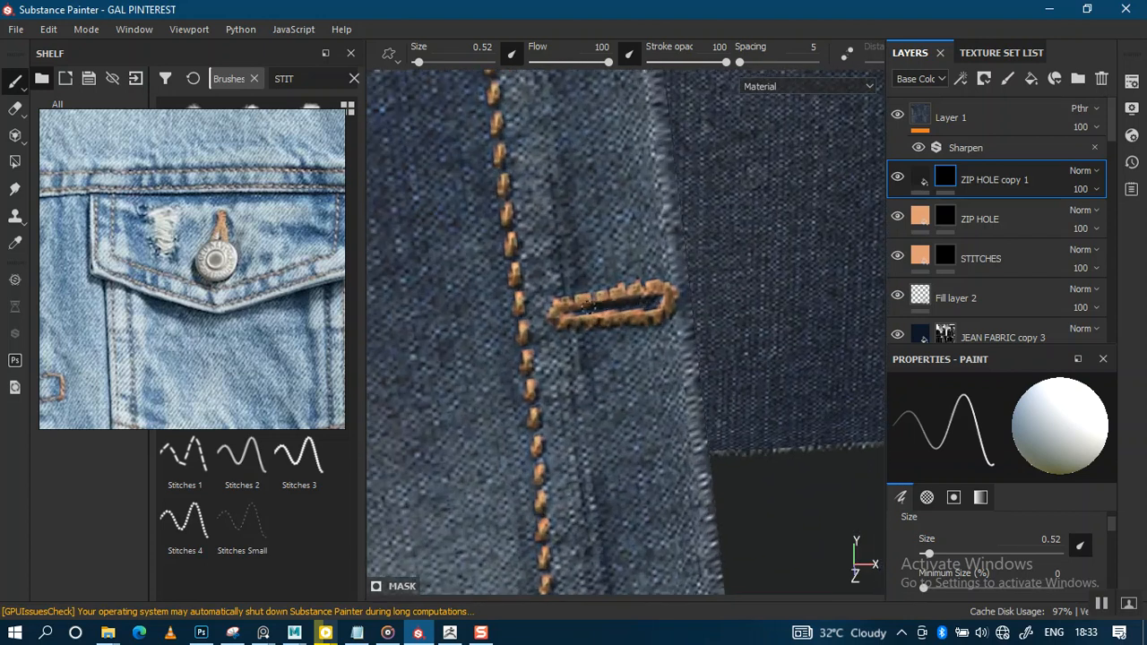
# Paint the slit dark inside the waistband's buttonhole.
pyautogui.keyDown('alt'); pyautogui.moveTo(585, 309); pyautogui.dragTo(558, 304, button='right'); pyautogui.keyUp('alt')
pyautogui.keyDown('alt'); pyautogui.moveTo(583, 377); pyautogui.dragTo(554, 135, button='middle'); pyautogui.keyUp('alt')
pyautogui.keyDown('alt'); pyautogui.moveTo(605, 417); pyautogui.dragTo(647, 433, button='right'); pyautogui.keyUp('alt')
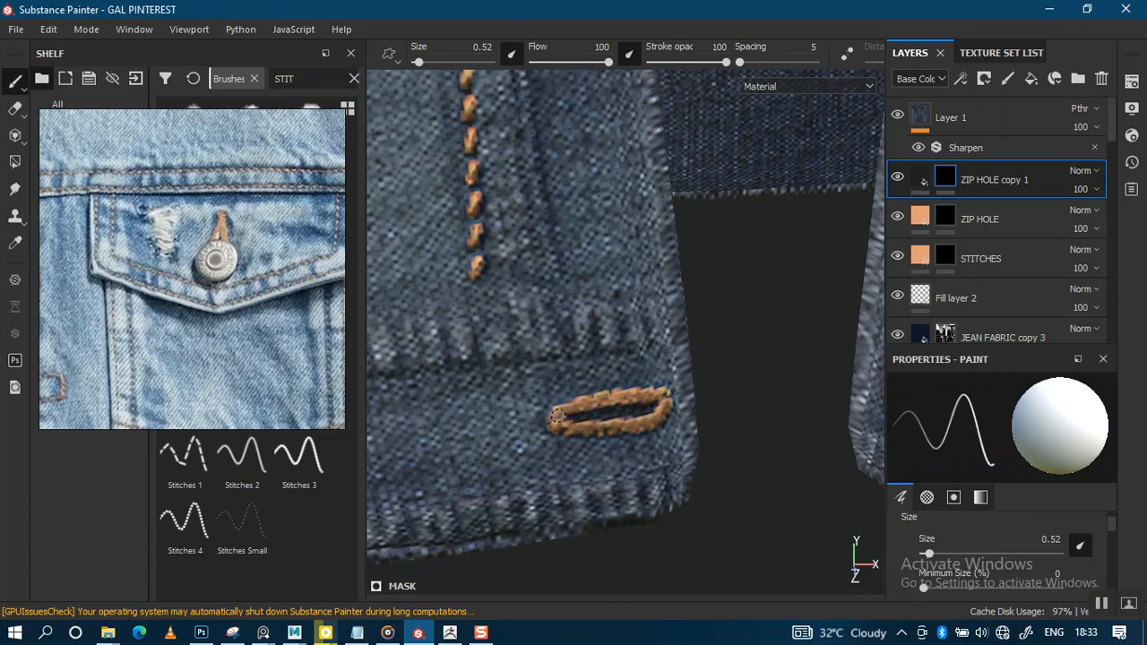
# Paint the gap dark inside the thread loop above the opposite chest pocket's button.
pyautogui.keyDown('alt'); pyautogui.moveTo(558, 415); pyautogui.dragTo(536, 401, button='right'); pyautogui.keyUp('alt')
pyautogui.keyDown('alt'); pyautogui.moveTo(654, 171); pyautogui.dragTo(679, 60, button='right'); pyautogui.keyUp('alt')
pyautogui.keyDown('alt'); pyautogui.moveTo(714, 148); pyautogui.dragTo(568, 418, button='middle'); pyautogui.keyUp('alt')
pyautogui.keyDown('alt'); pyautogui.moveTo(736, 105); pyautogui.dragTo(564, 475, button='middle'); pyautogui.keyUp('alt')
pyautogui.keyDown('alt'); pyautogui.moveTo(645, 358); pyautogui.dragTo(592, 363); pyautogui.keyUp('alt')
pyautogui.keyDown('alt'); pyautogui.moveTo(609, 260); pyautogui.dragTo(654, 264, button='right'); pyautogui.keyUp('alt')
pyautogui.keyDown('alt'); pyautogui.moveTo(656, 238); pyautogui.dragTo(565, 440, button='middle'); pyautogui.keyUp('alt')
pyautogui.keyDown('alt'); pyautogui.moveTo(587, 430); pyautogui.dragTo(668, 444, button='right'); pyautogui.keyUp('alt')
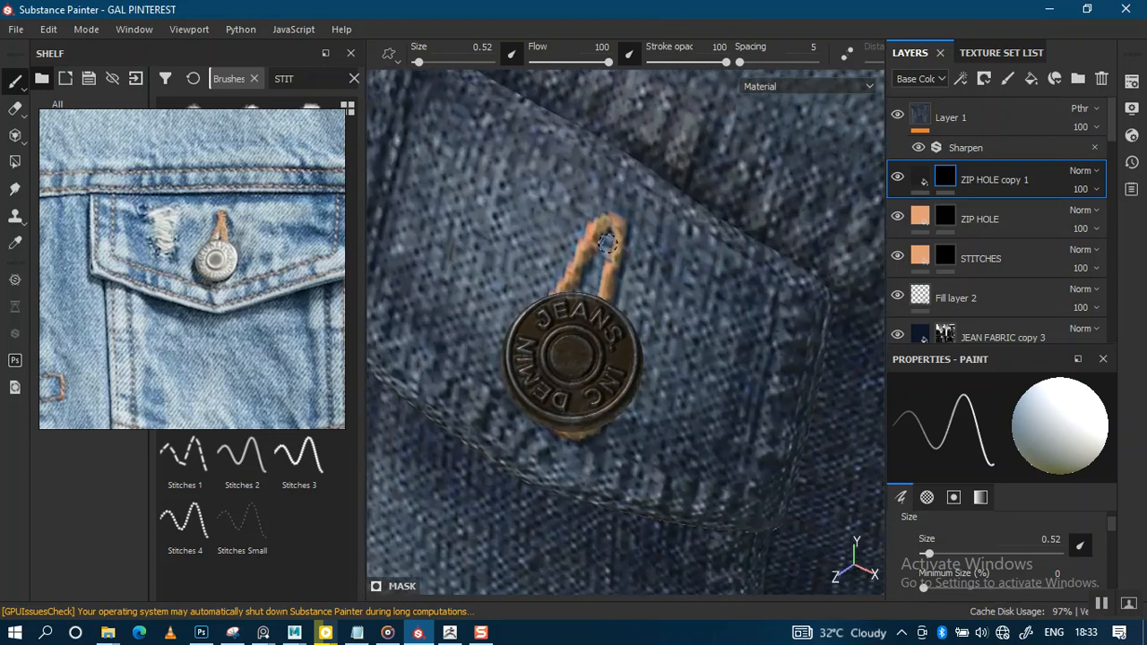
# Lower the ZIP HOLE copy 1 layer's opacity to 81.
pyautogui.click(1097, 189)
pyautogui.moveTo(1096, 218); pyautogui.dragTo(1128, 226)
pyautogui.keyDown('alt'); pyautogui.moveTo(789, 305); pyautogui.dragTo(596, 199, button='right'); pyautogui.keyUp('alt')
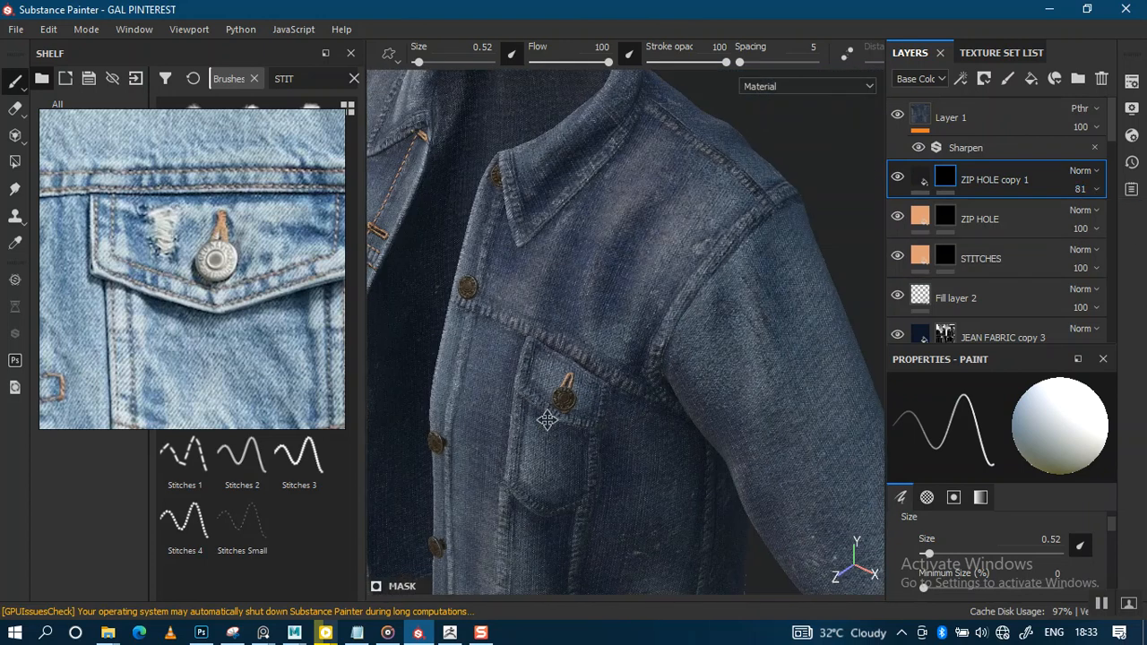
# Review the buttonholes and stitching across the jacket's whole front and save the project.
pyautogui.keyDown('alt'); pyautogui.moveTo(543, 418); pyautogui.dragTo(622, 360, button='middle'); pyautogui.keyUp('alt')
pyautogui.keyDown('alt'); pyautogui.moveTo(622, 360); pyautogui.dragTo(672, 188); pyautogui.keyUp('alt')
pyautogui.moveTo(531, 348)
pyautogui.keyDown('alt'); pyautogui.mouseDown()
pyautogui.moveTo(545, 328)
pyautogui.moveTo(579, 329)
pyautogui.moveTo(530, 331)
pyautogui.mouseUp(); pyautogui.keyUp('alt')
pyautogui.keyDown('alt'); pyautogui.moveTo(598, 354); pyautogui.dragTo(571, 290, button='middle'); pyautogui.keyUp('alt')
pyautogui.scroll(-2, 571, 289)
pyautogui.moveTo(571, 305)
pyautogui.keyDown('alt'); pyautogui.mouseDown()
pyautogui.moveTo(576, 329)
pyautogui.moveTo(589, 316)
pyautogui.mouseUp(); pyautogui.keyUp('alt')
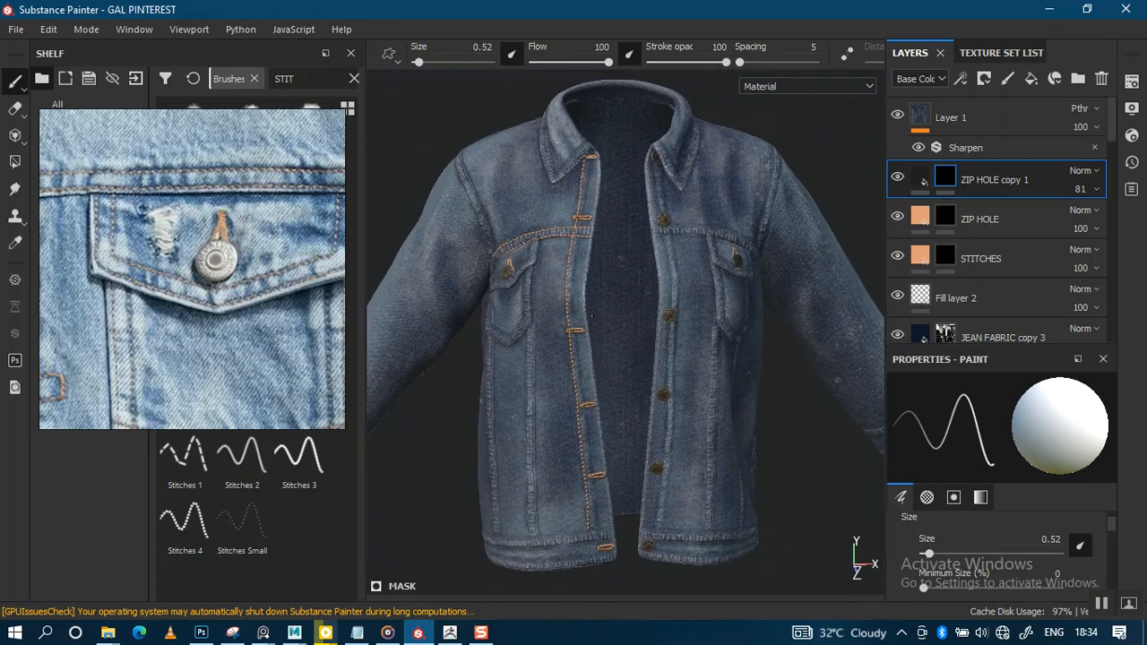
pyautogui.keyDown('alt'); pyautogui.moveTo(519, 324); pyautogui.dragTo(529, 346); pyautogui.keyUp('alt')
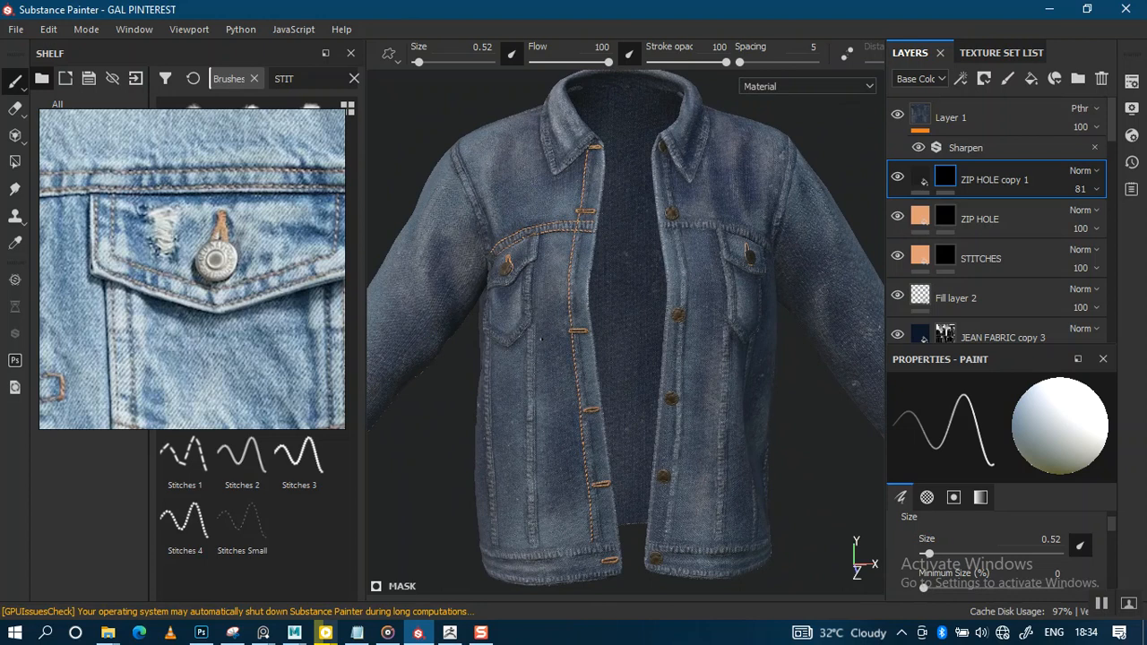
pyautogui.press('ctrl')
pyautogui.hotkey('ctrl', 's')
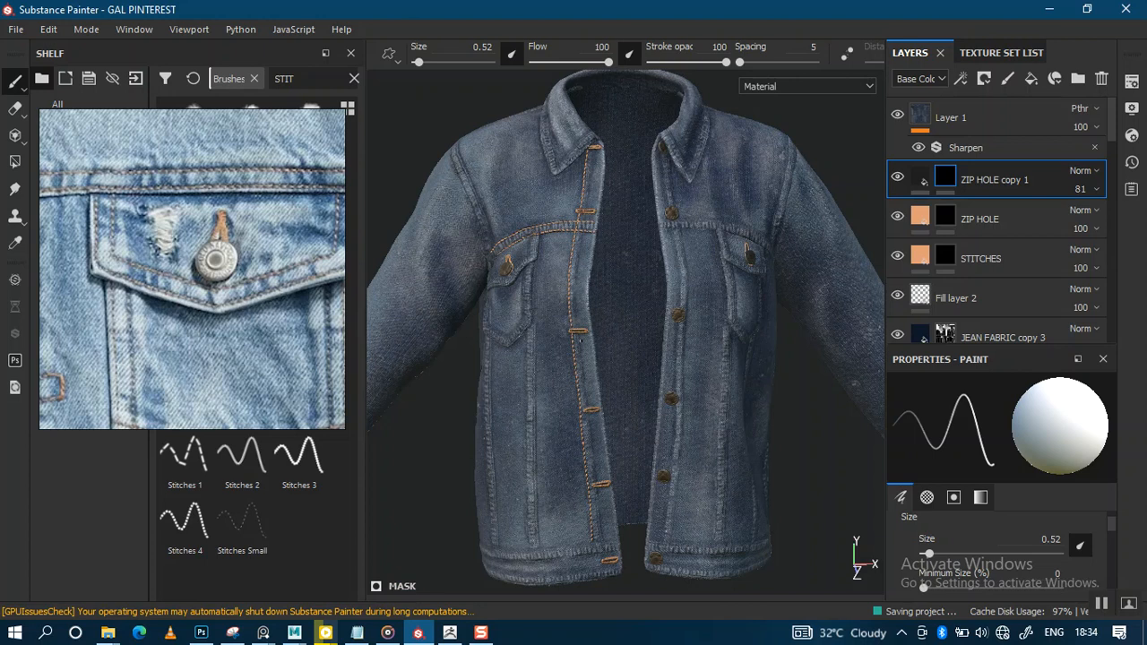